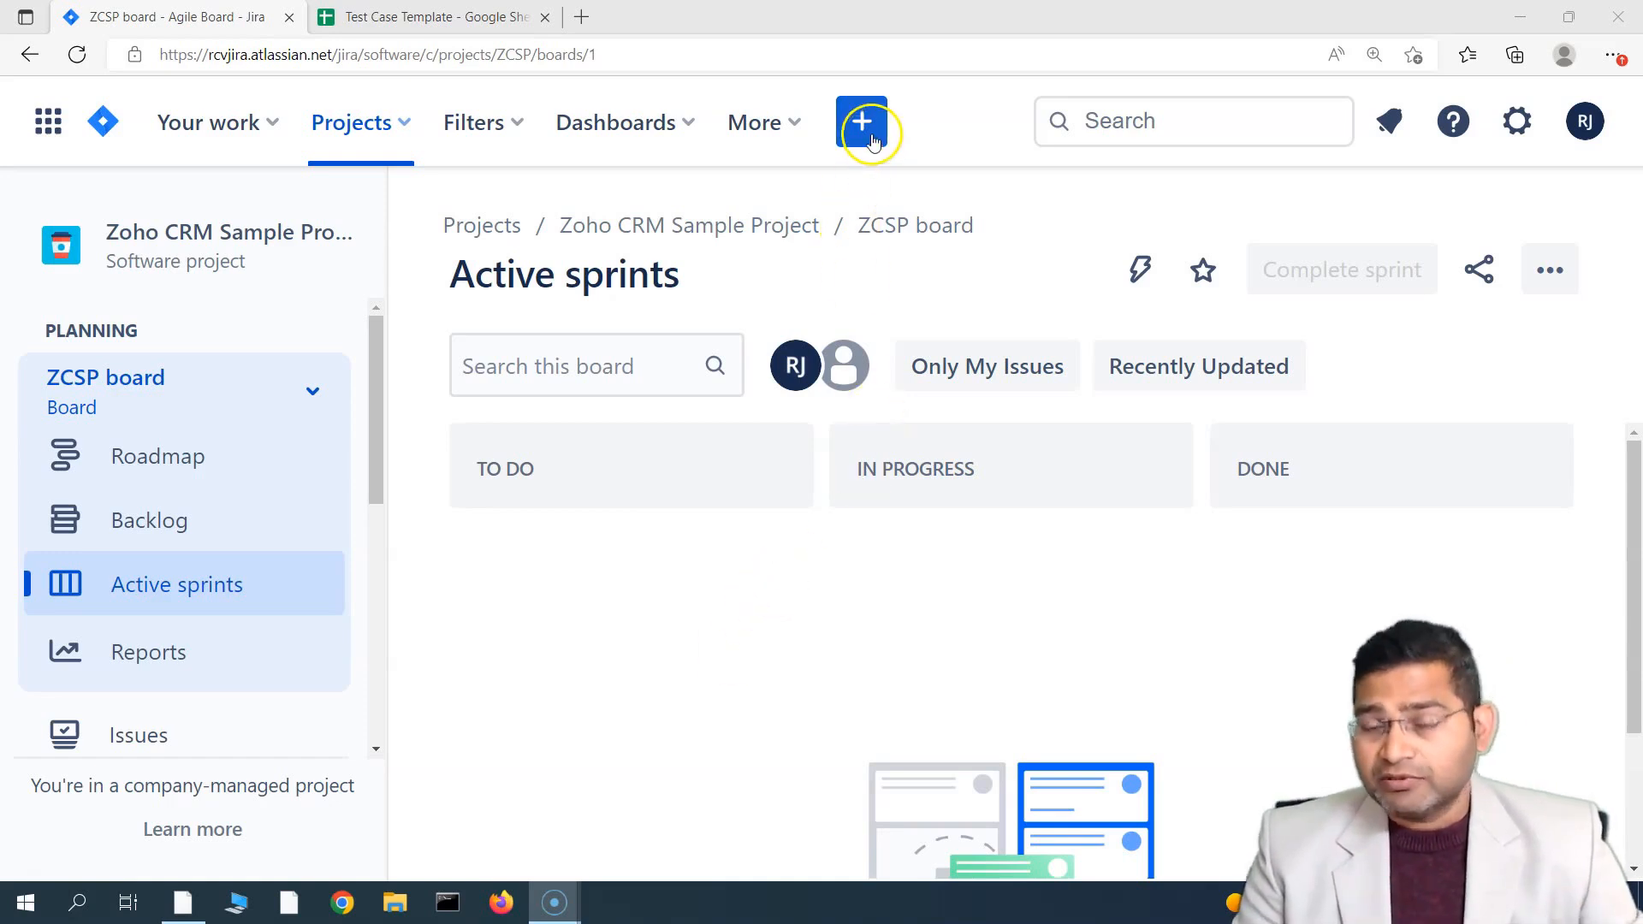
{"action": "key", "text": "ctrl+minus"}
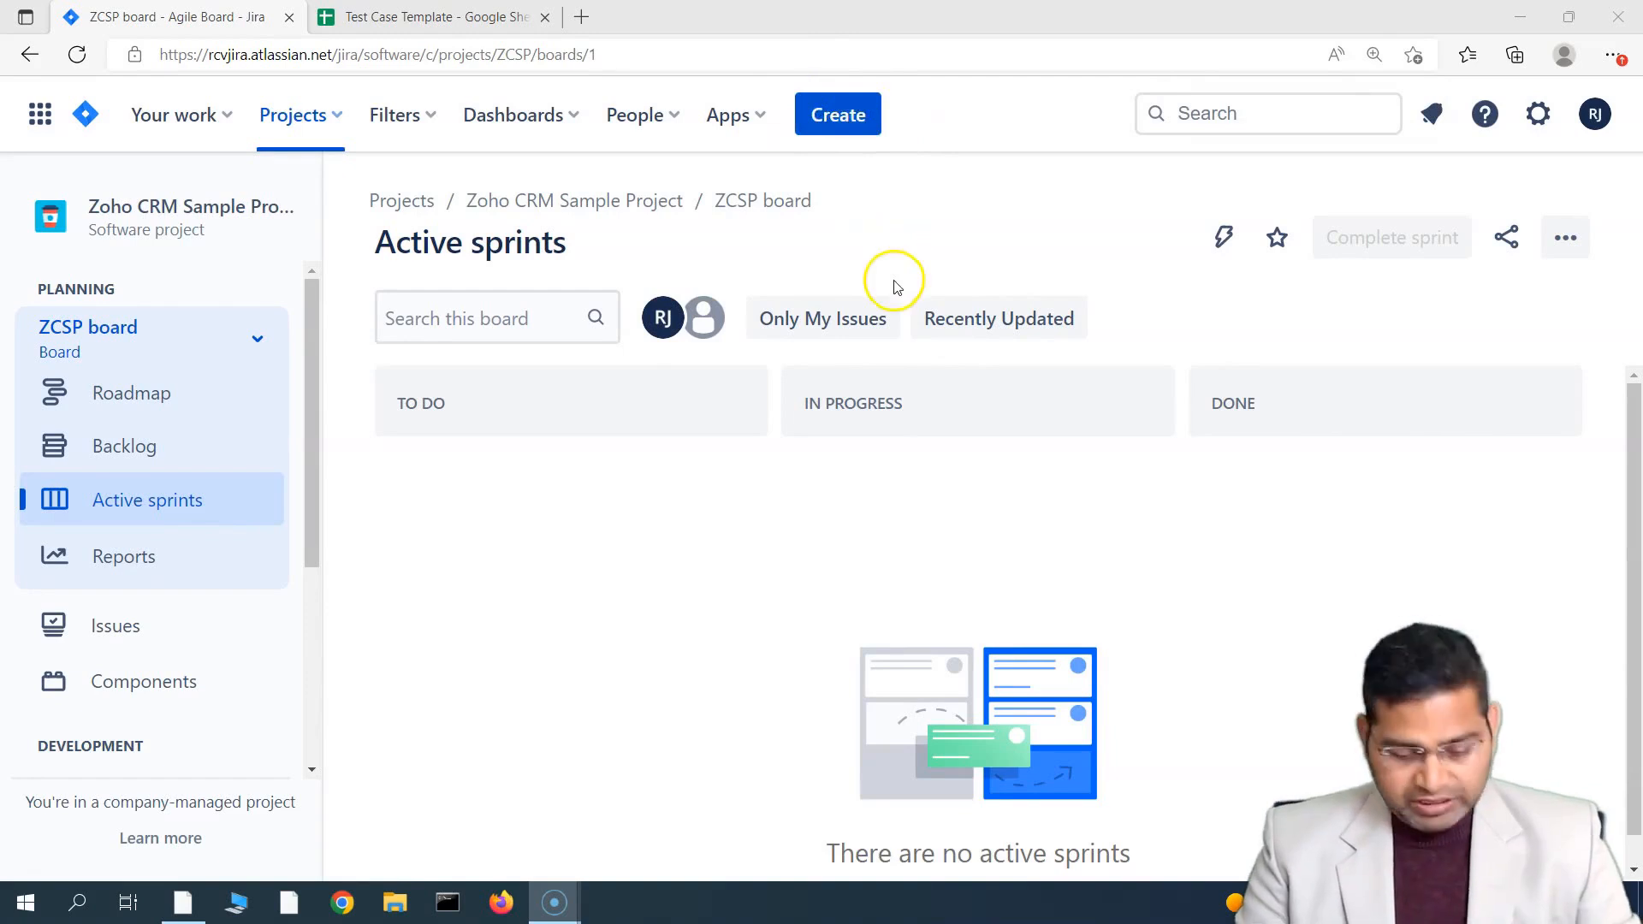
{"action": "left_click", "coordinate": [839, 114]}
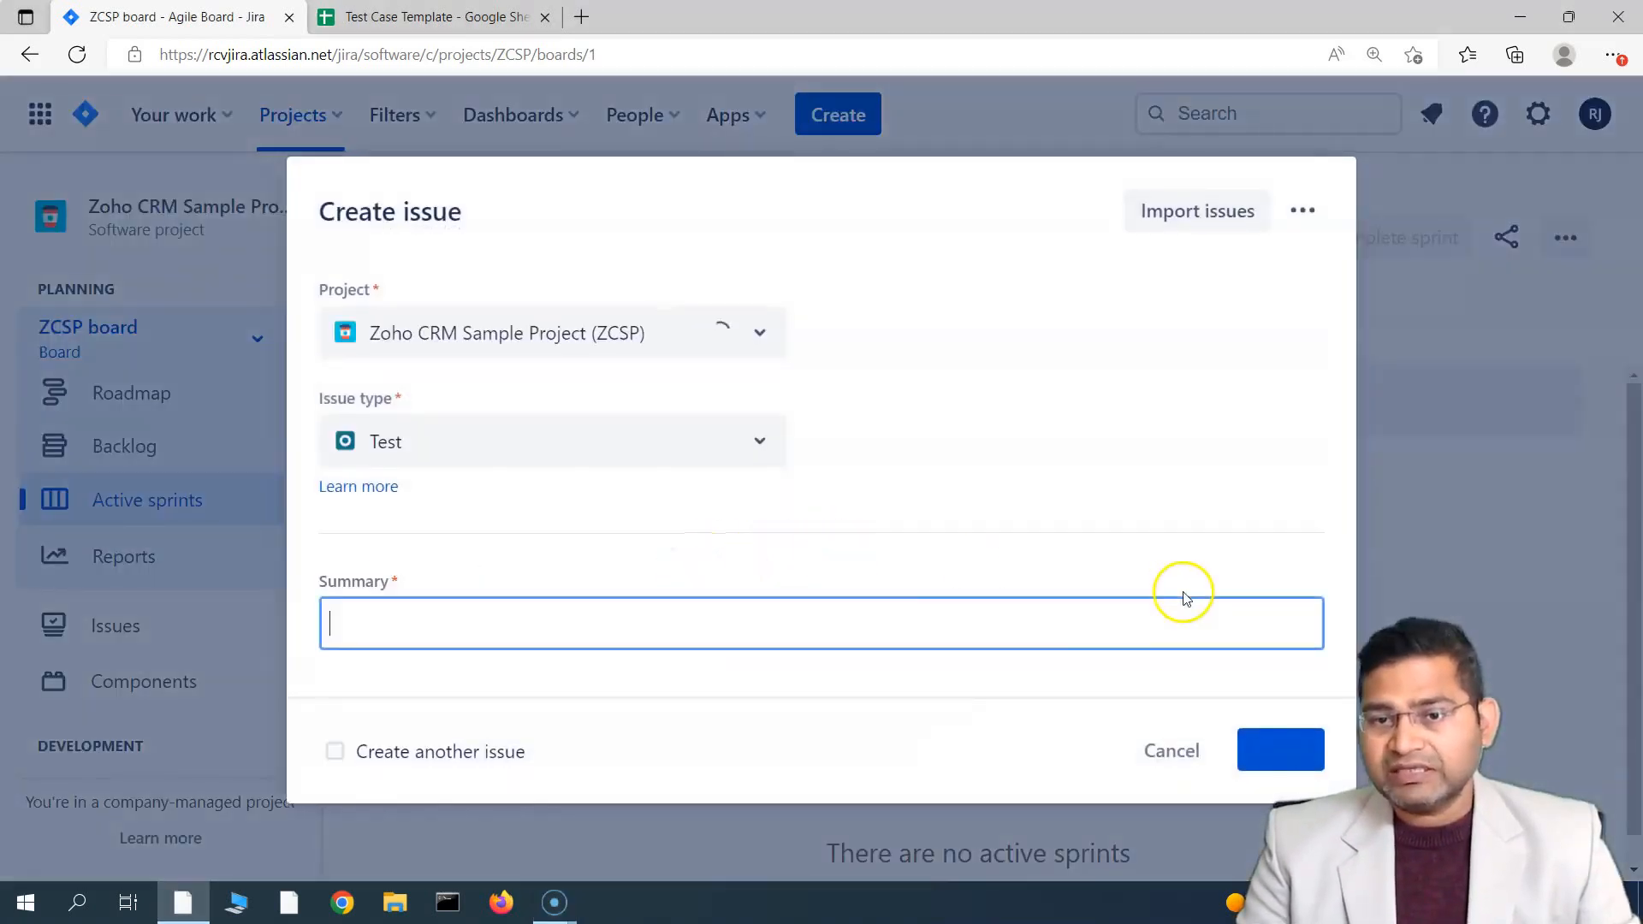
{"action": "left_click", "coordinate": [1165, 753]}
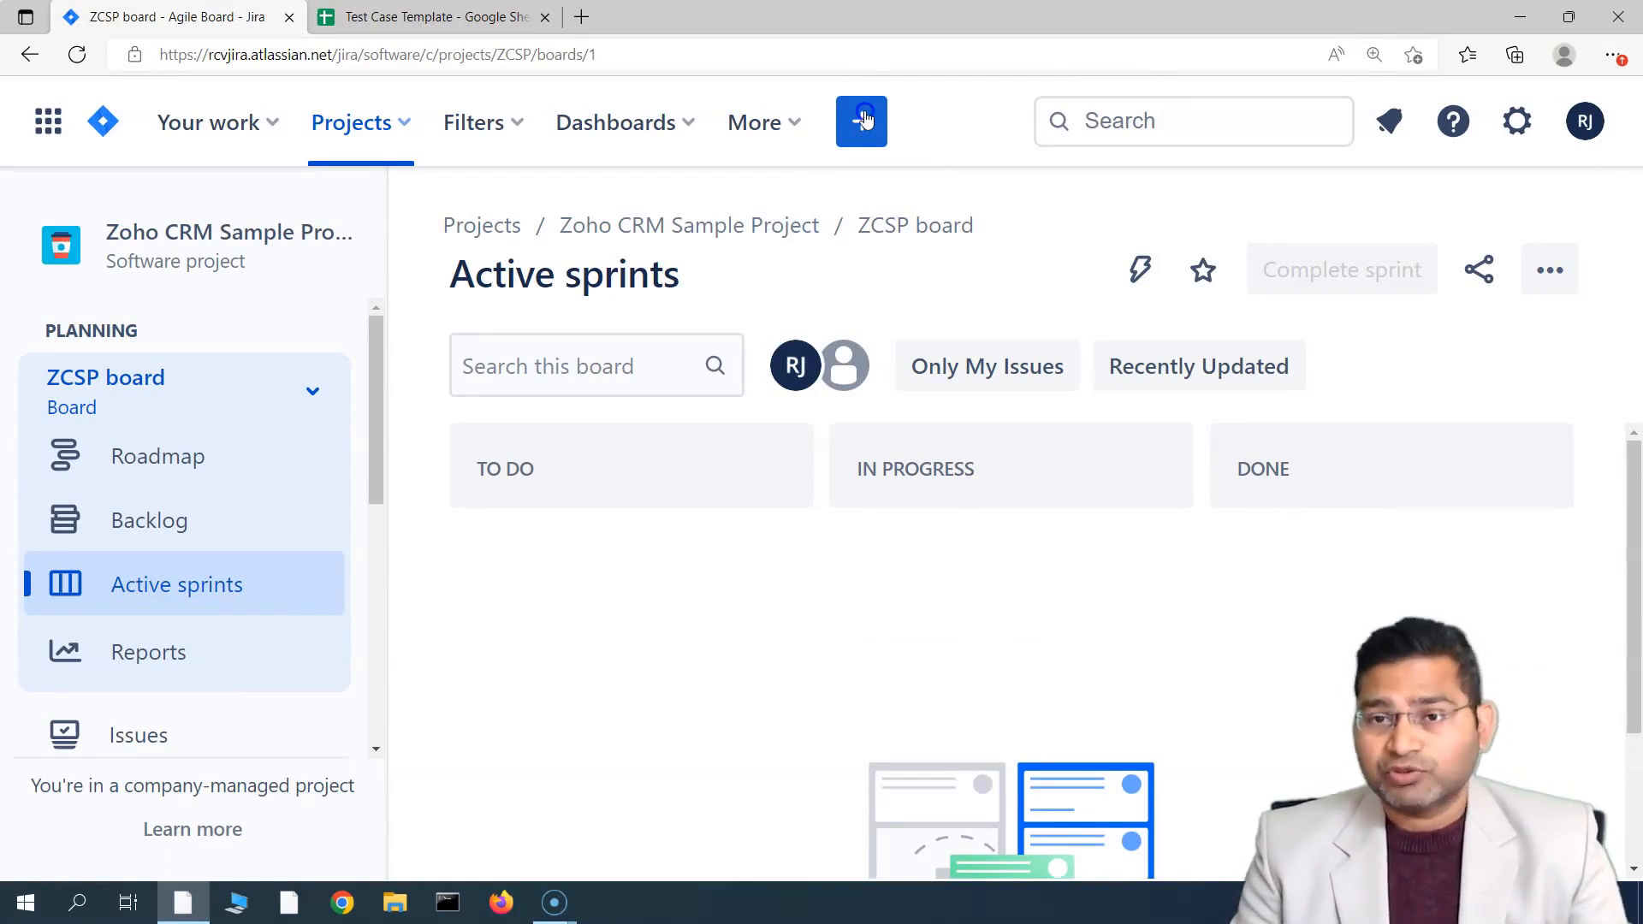
Start creating a new issue in the Zoho CRM Sample Project (ZCSP) and check the project choices.
{"action": "left_click", "coordinate": [863, 120]}
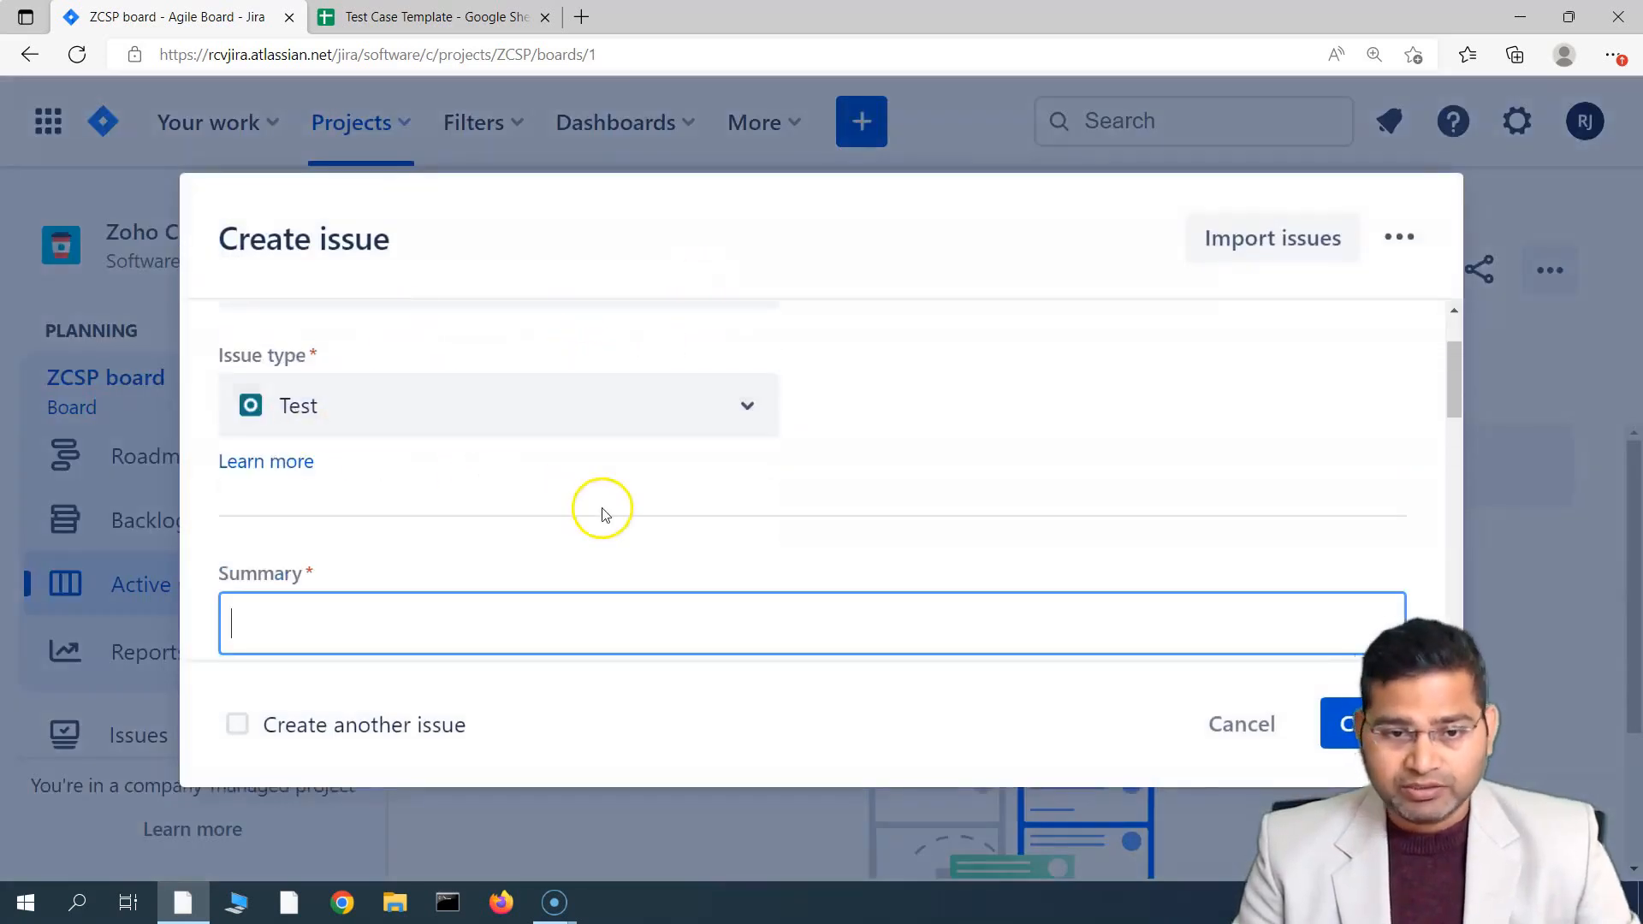
{"action": "scroll", "coordinate": [598, 509], "scroll_direction": "up", "scroll_amount": 2}
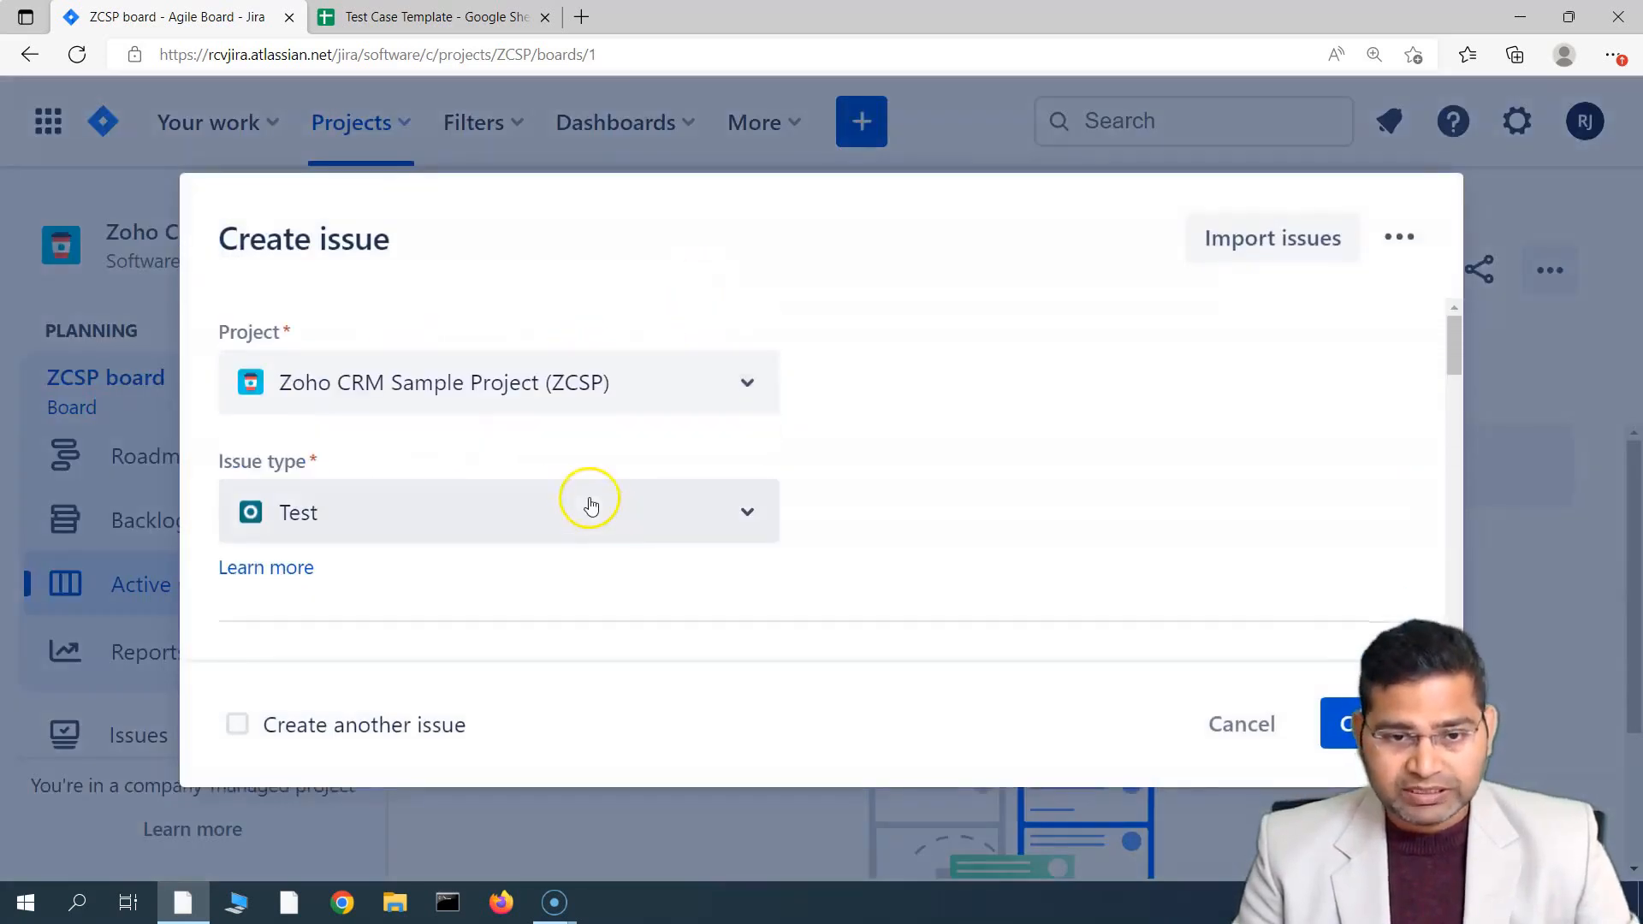
{"action": "left_click", "coordinate": [496, 391]}
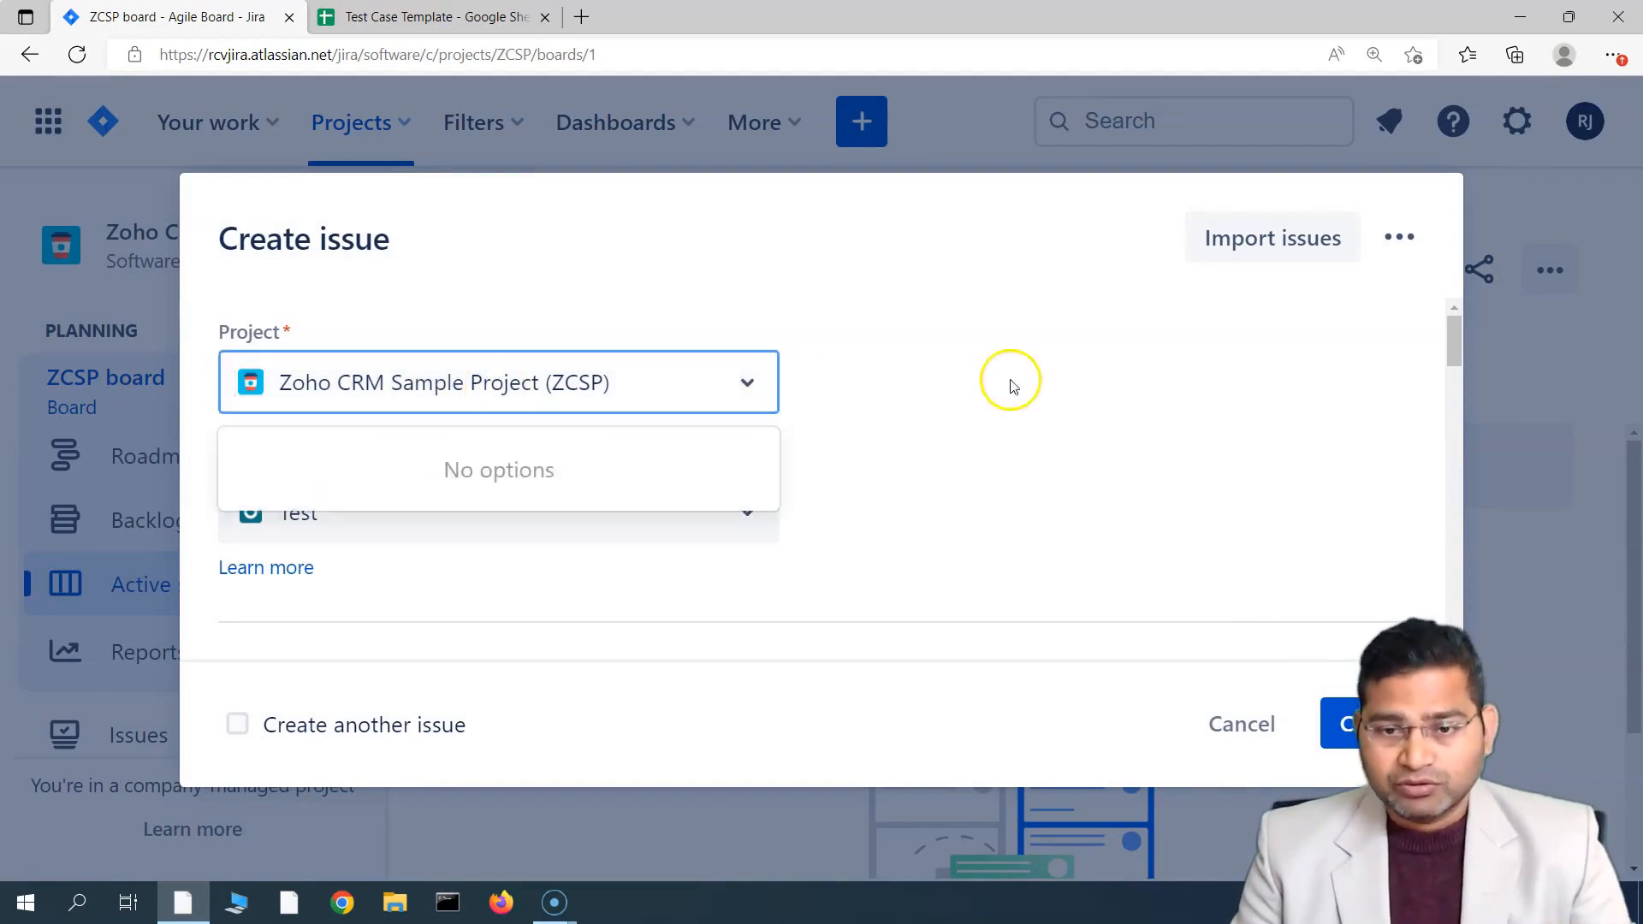
{"action": "left_click", "coordinate": [1035, 374]}
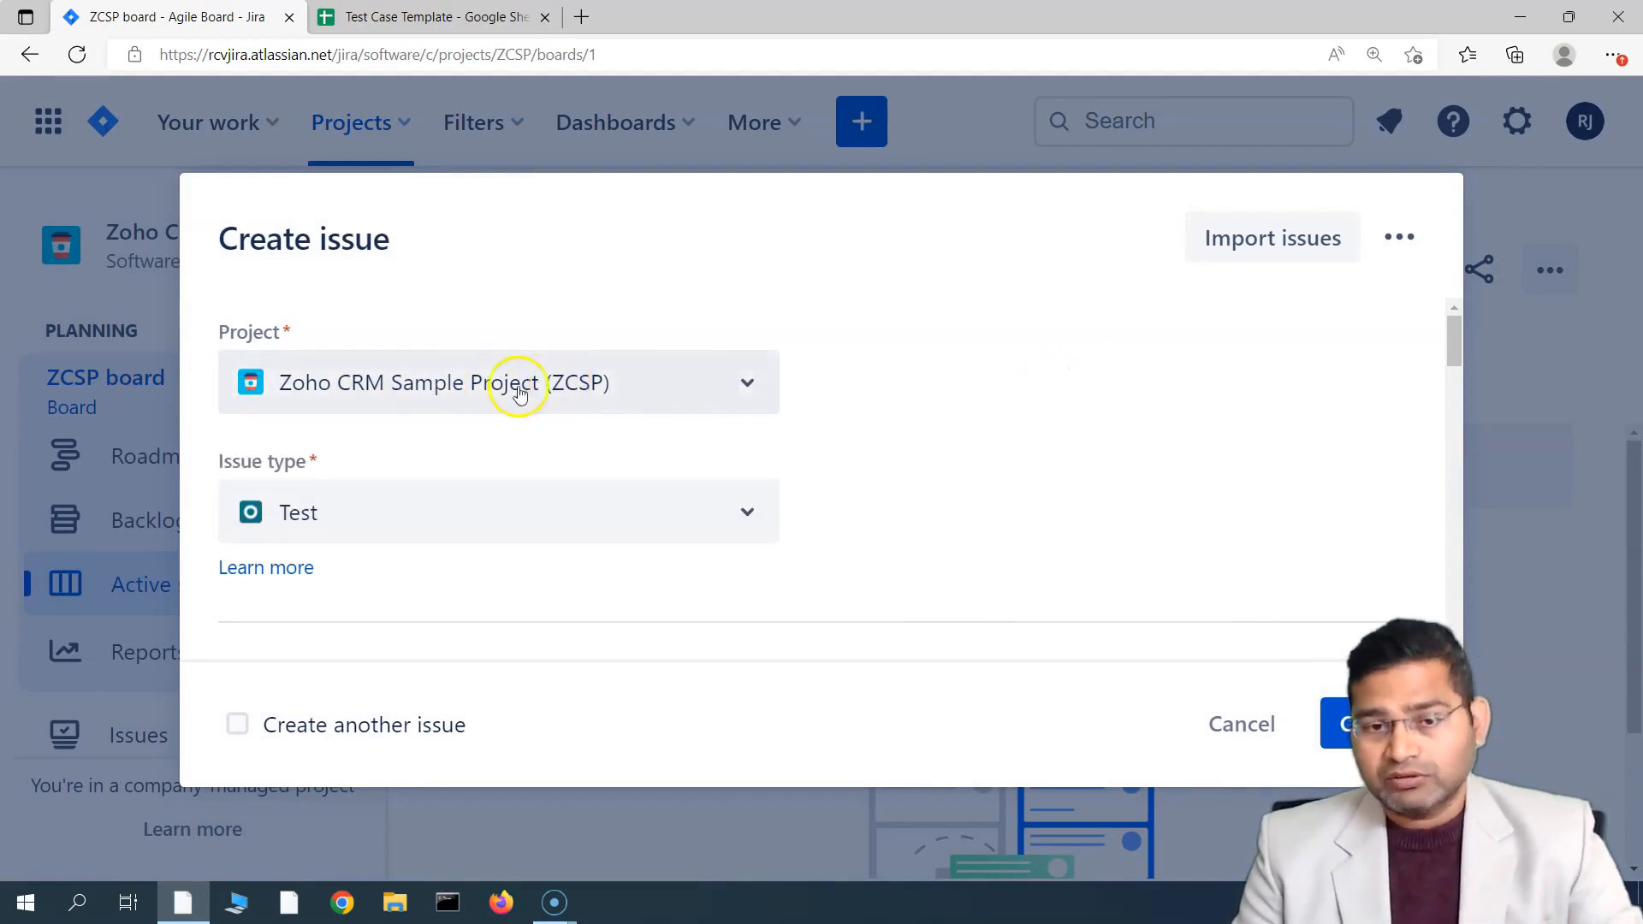
Look through the available issue types and set the new issue's type to Test Set.
{"action": "left_click", "coordinate": [413, 516]}
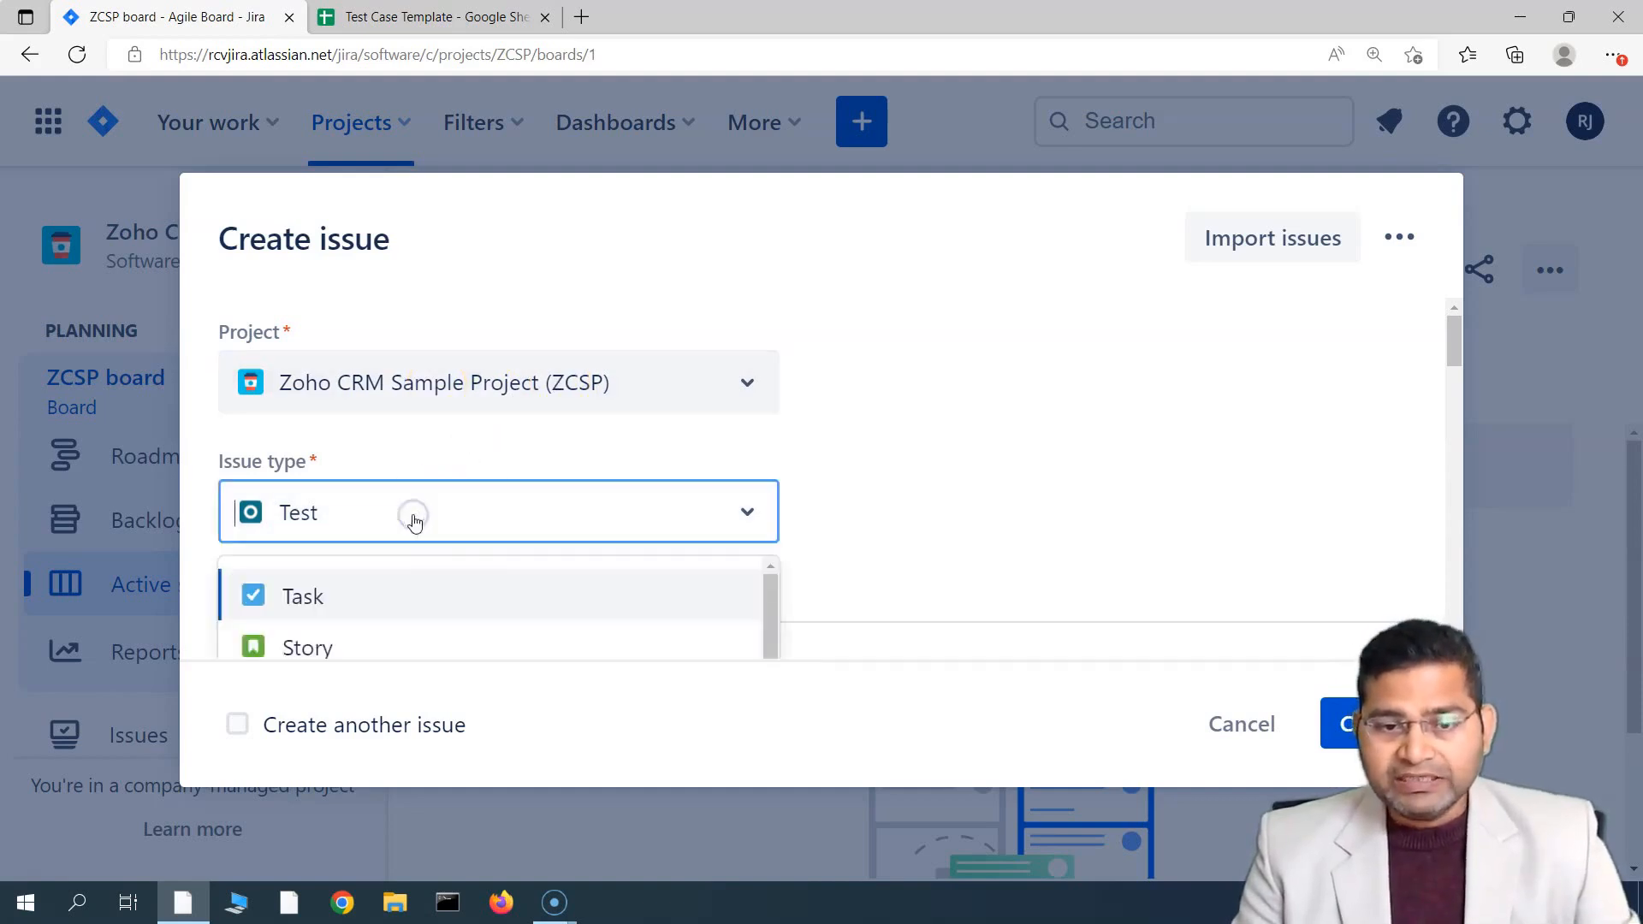
{"action": "scroll", "coordinate": [961, 462], "scroll_direction": "down", "scroll_amount": 2}
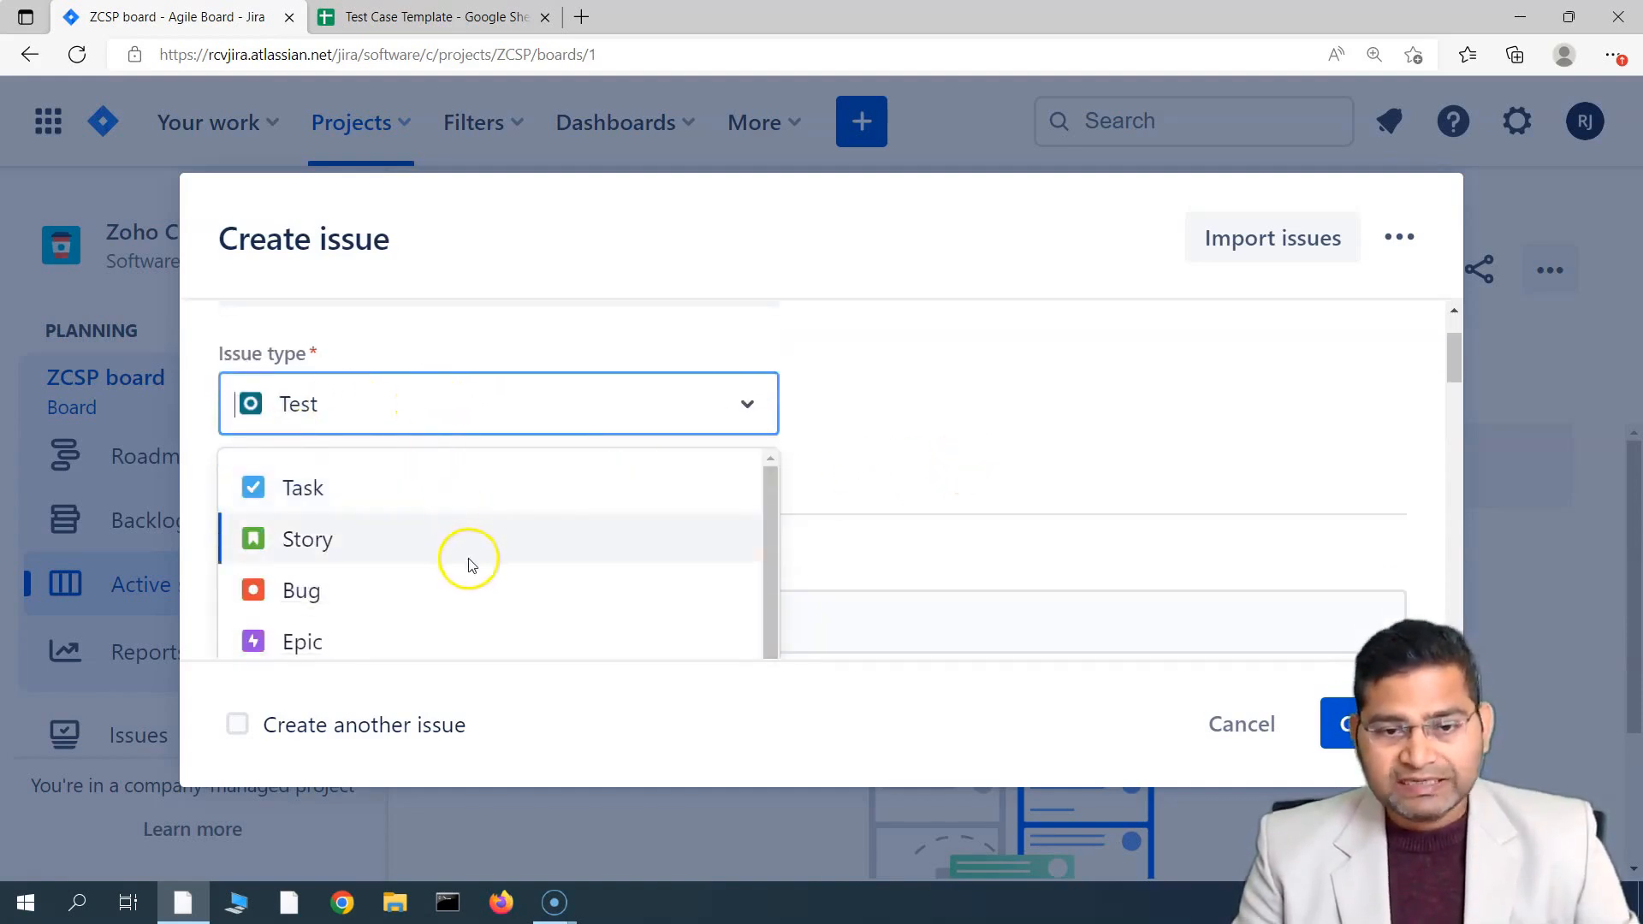
{"action": "scroll", "coordinate": [469, 561], "scroll_direction": "down", "scroll_amount": 2}
{"action": "scroll", "coordinate": [451, 565], "scroll_direction": "up", "scroll_amount": 2}
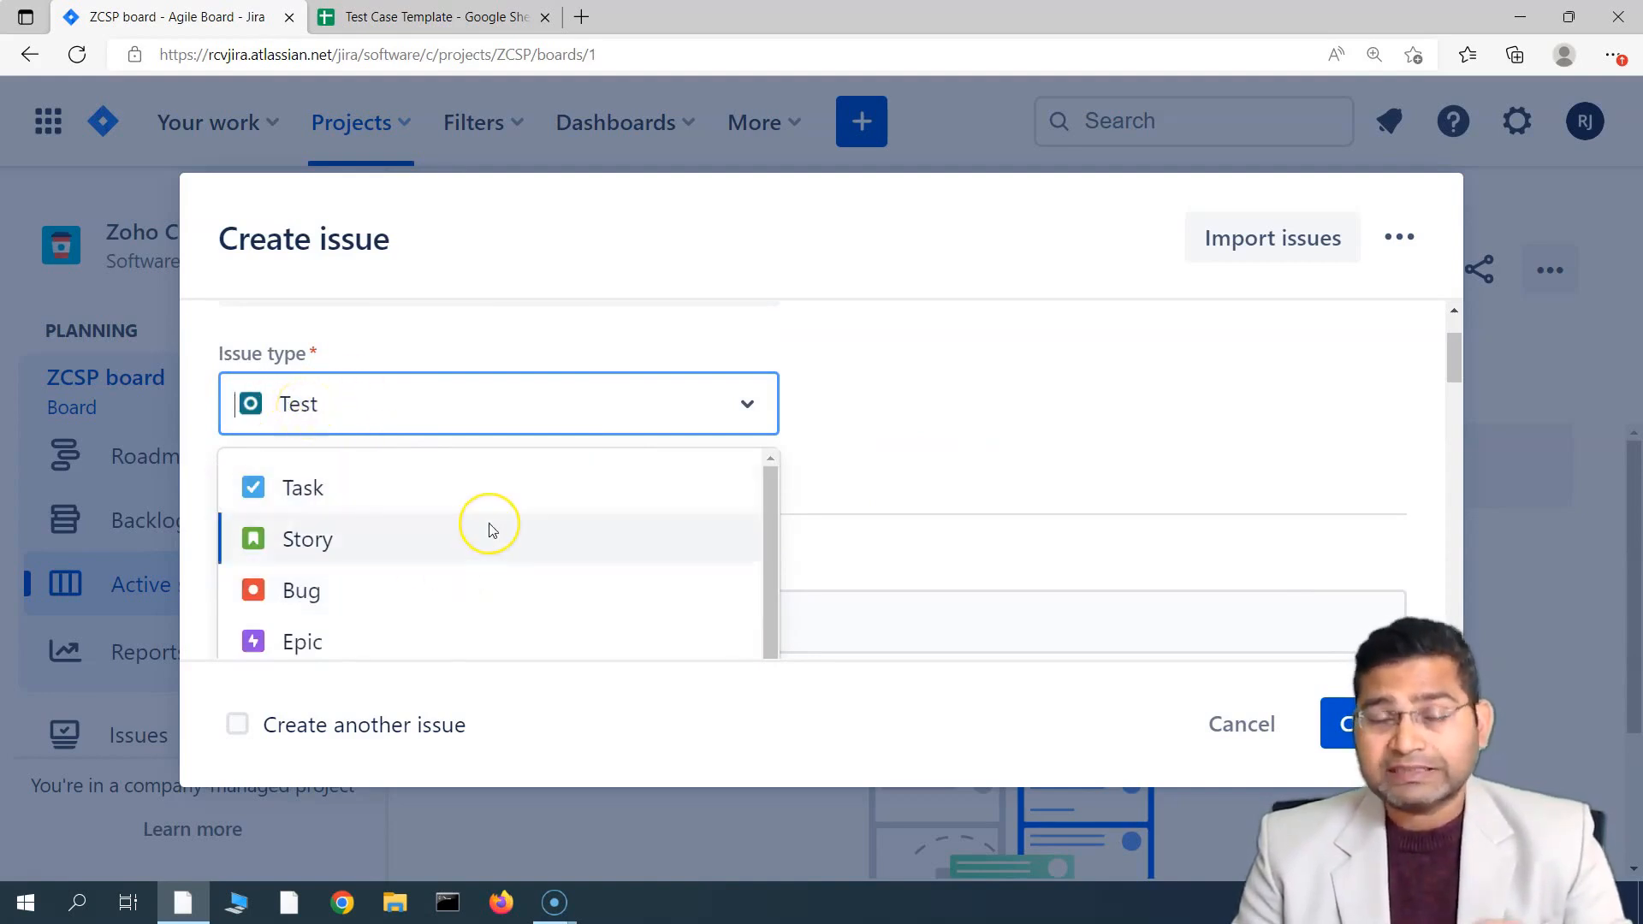
{"action": "scroll", "coordinate": [513, 579], "scroll_direction": "down", "scroll_amount": 2}
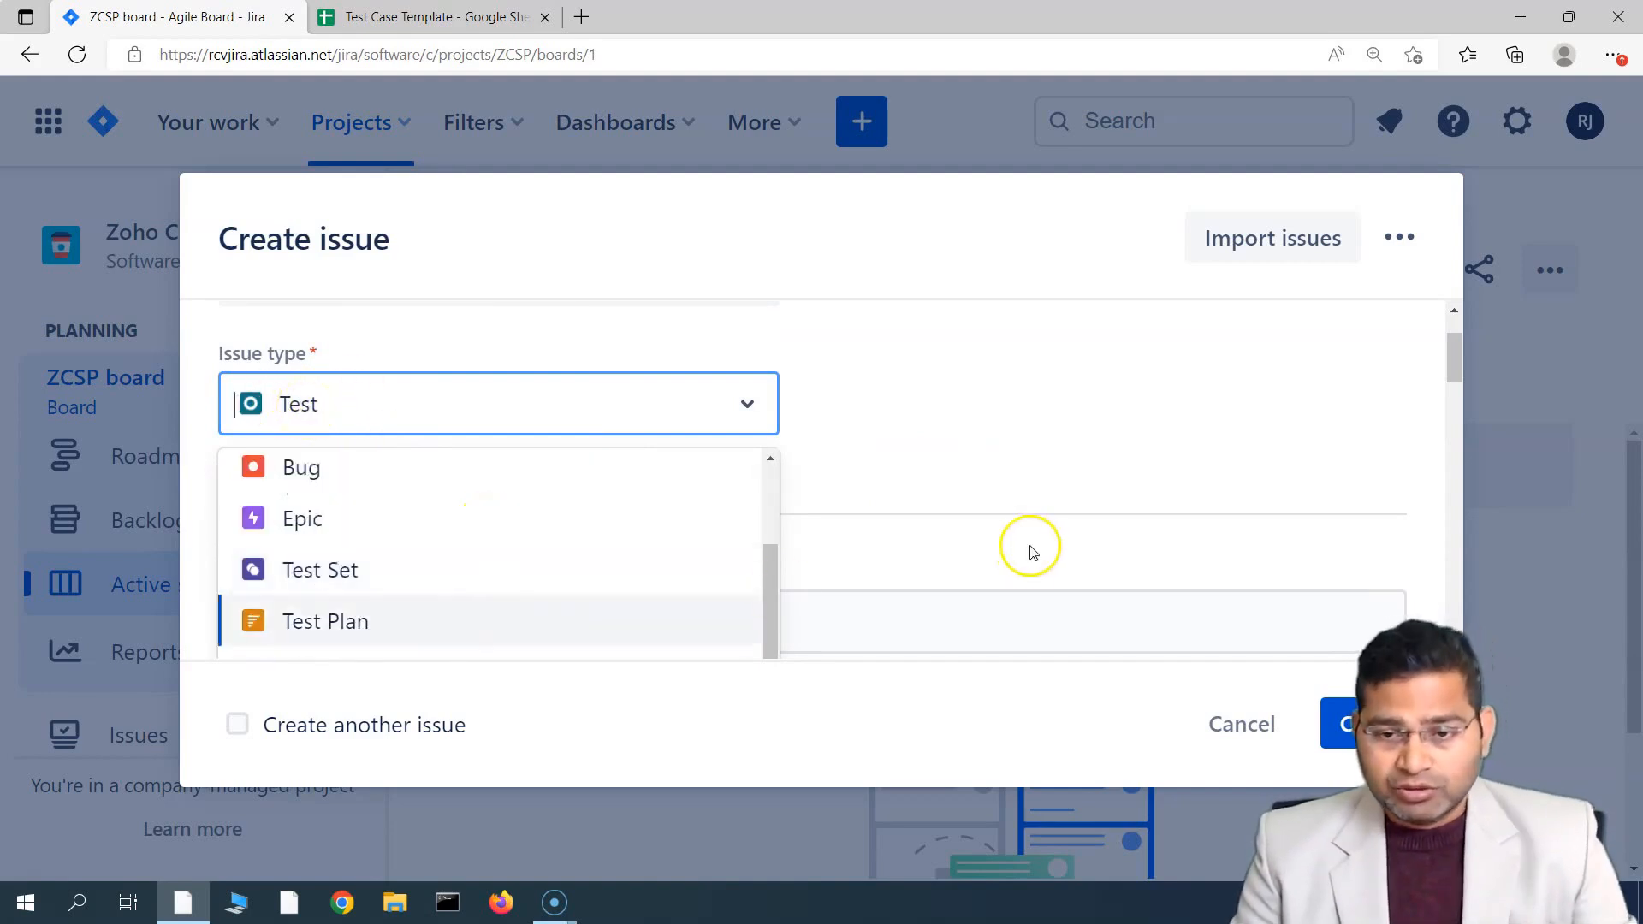
{"action": "scroll", "coordinate": [1030, 550], "scroll_direction": "down", "scroll_amount": 4}
{"action": "scroll", "coordinate": [484, 489], "scroll_direction": "up", "scroll_amount": 2}
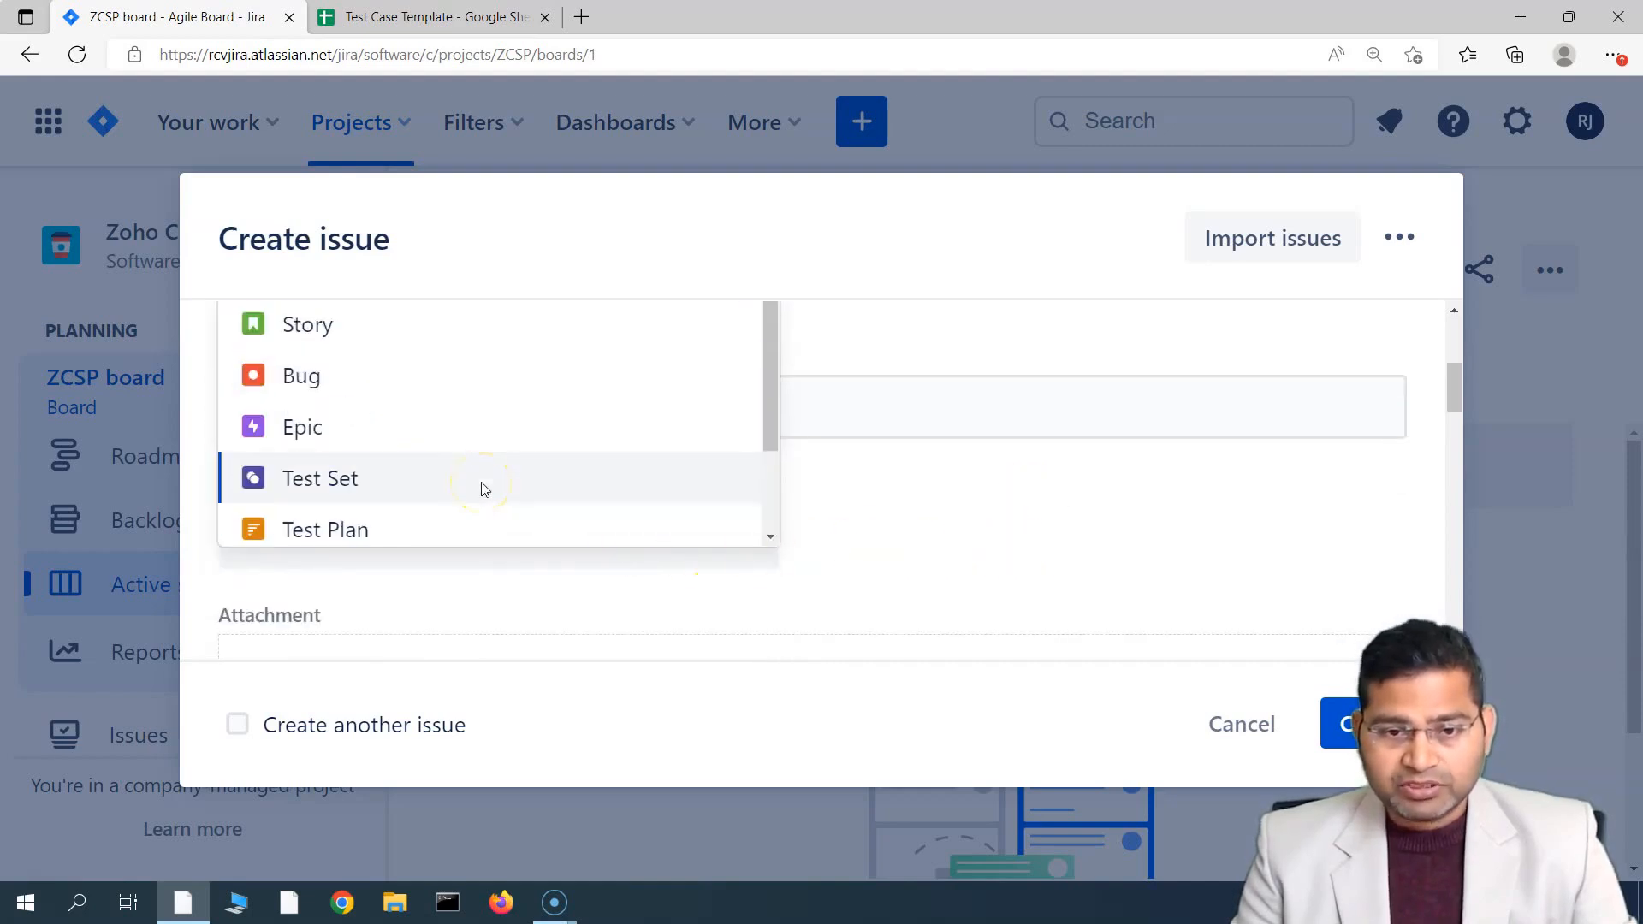
{"action": "left_click", "coordinate": [455, 480]}
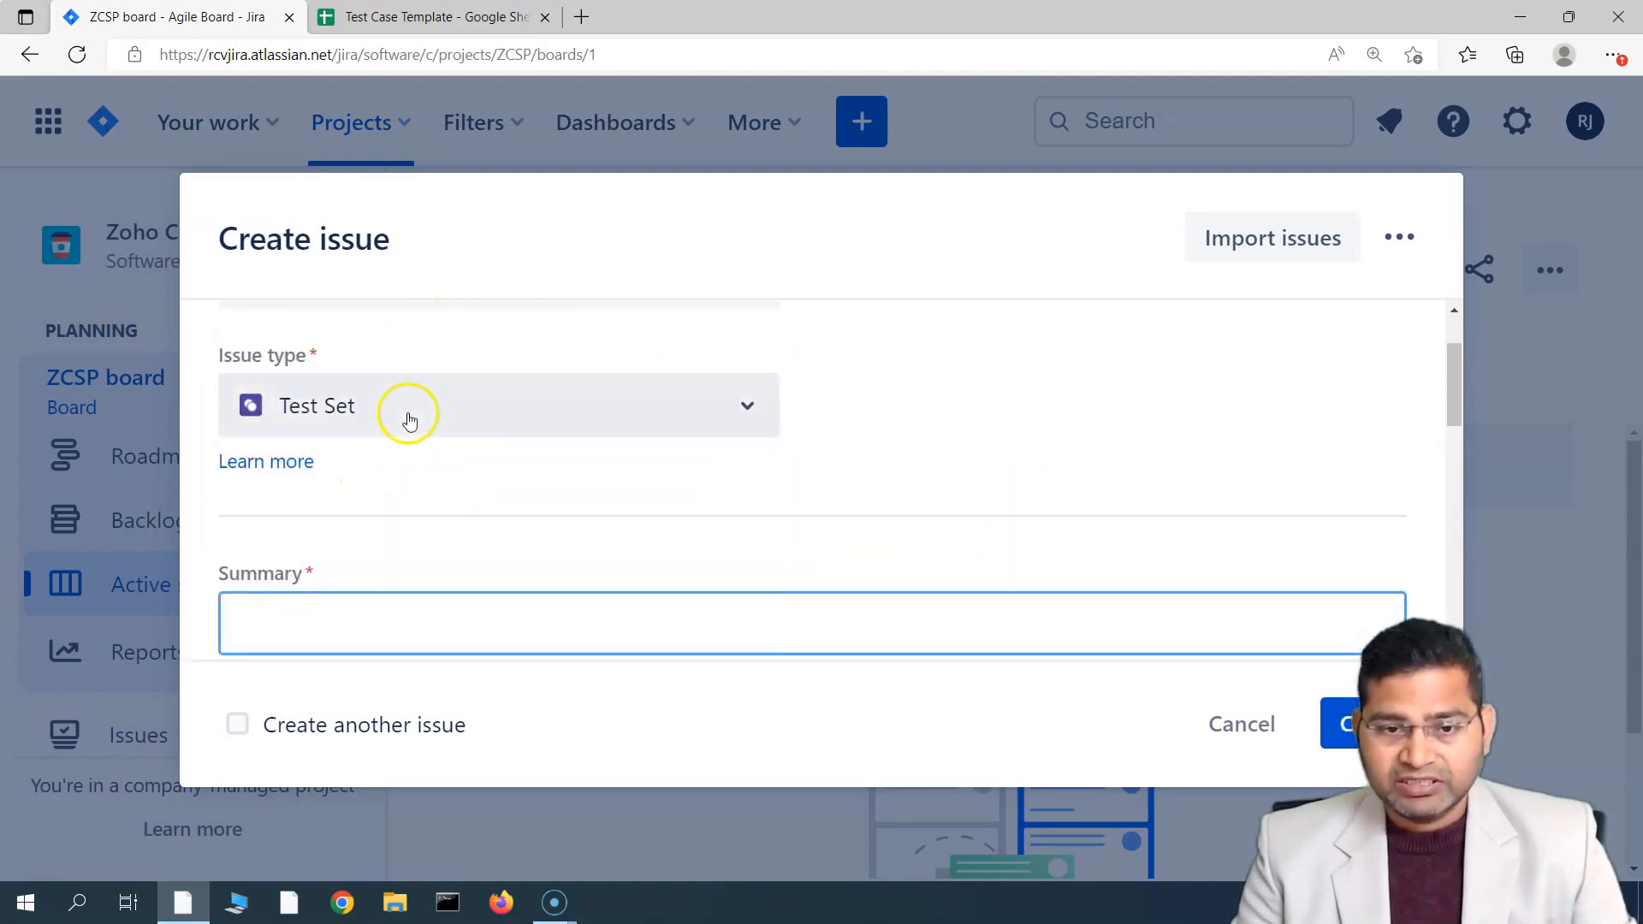
Set the new issue's type to Test.
{"action": "left_click", "coordinate": [409, 419]}
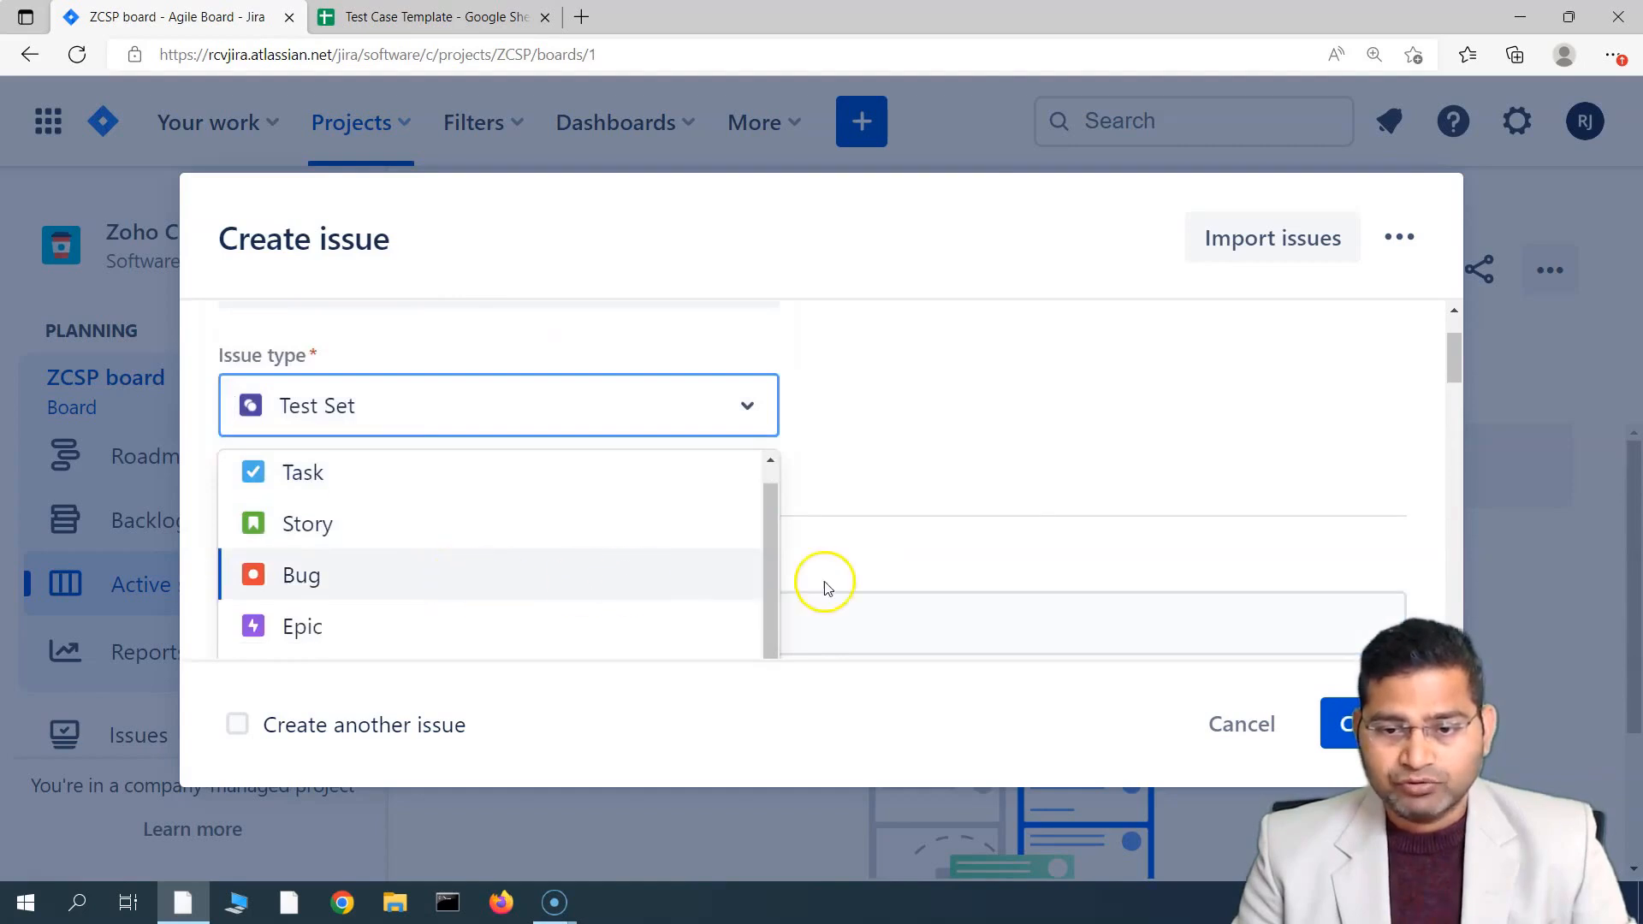
{"action": "left_click", "coordinate": [400, 575]}
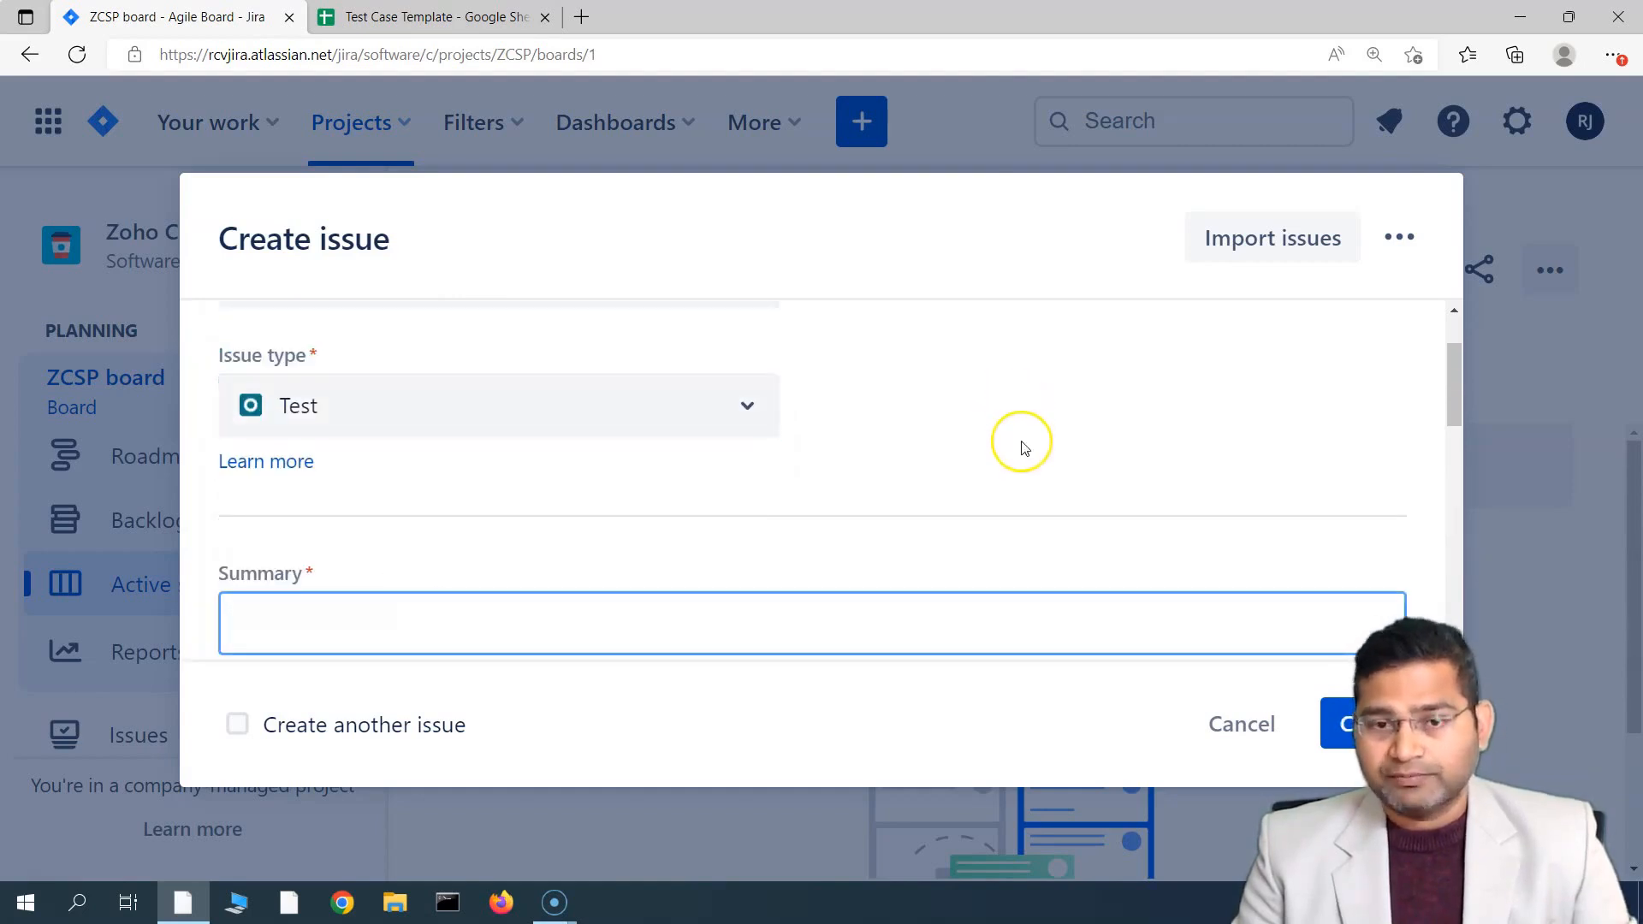
{"action": "scroll", "coordinate": [1022, 450], "scroll_direction": "up", "scroll_amount": 2}
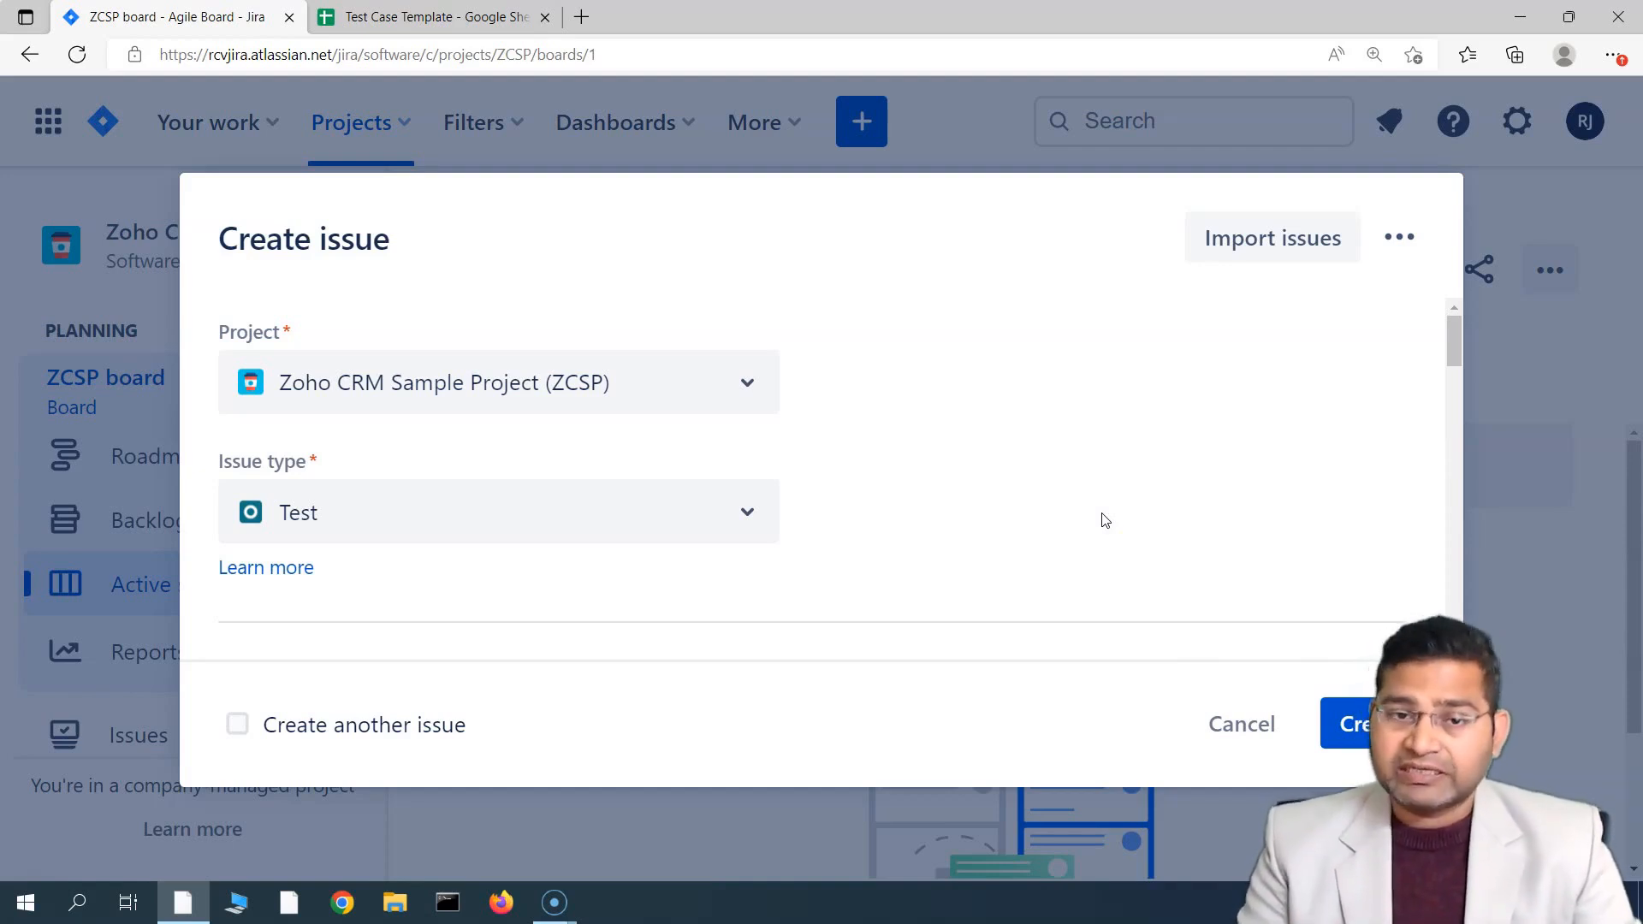
Switch to the Test Case Template spreadsheet in Google Sheets and review its prerequisites, test steps and expected results.
{"action": "scroll", "coordinate": [1074, 513], "scroll_direction": "down", "scroll_amount": 2}
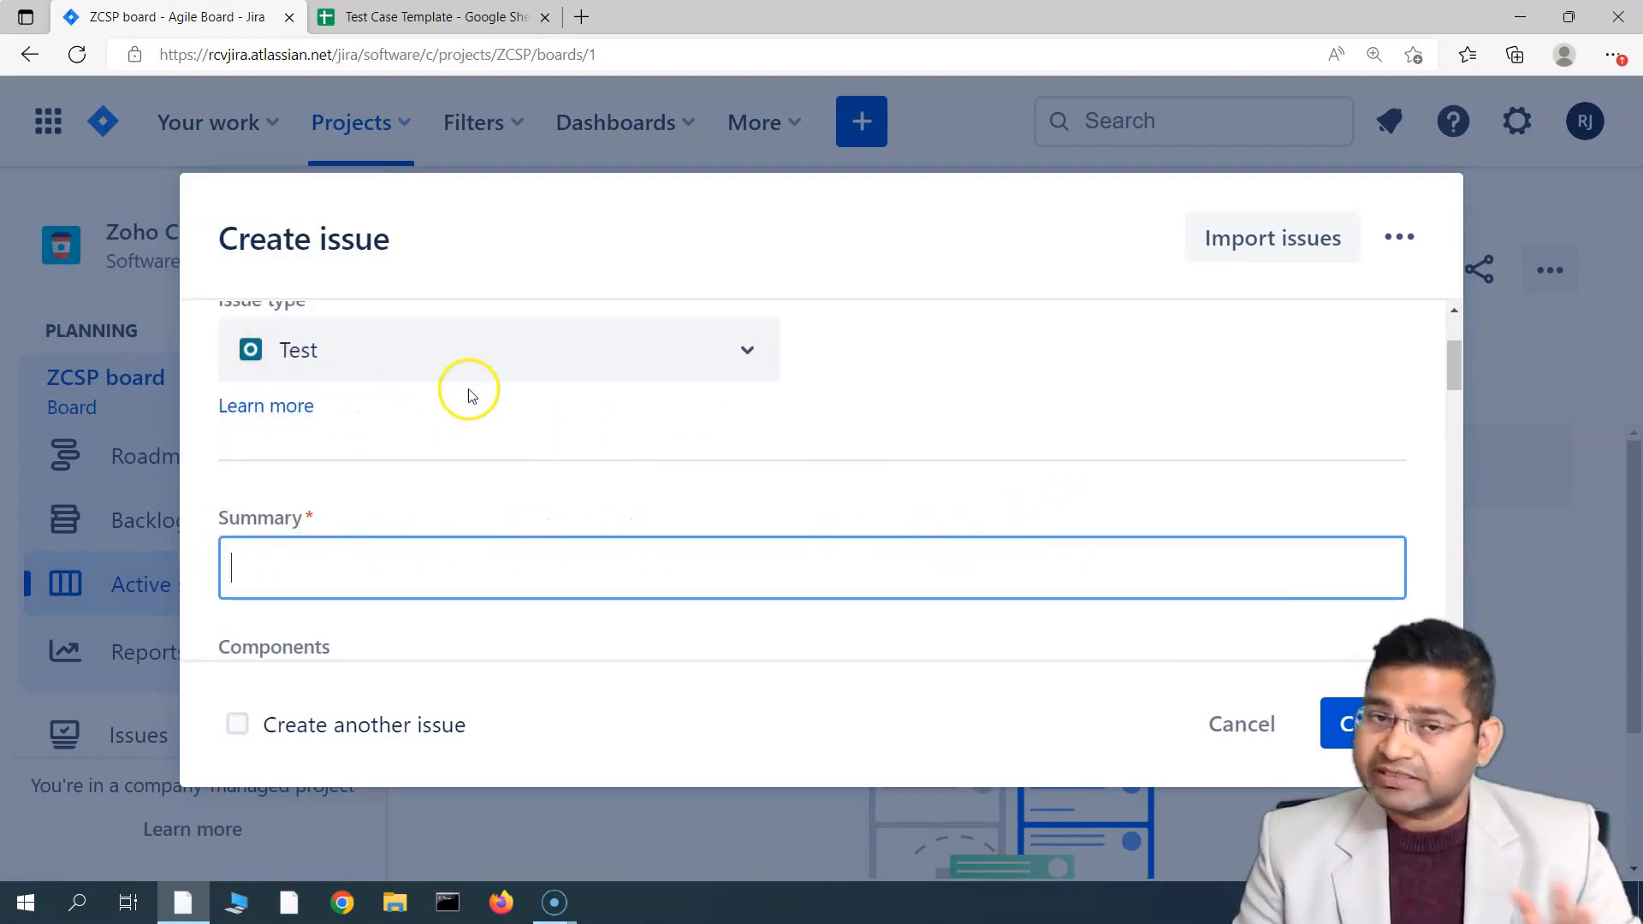
{"action": "left_click", "coordinate": [463, 18]}
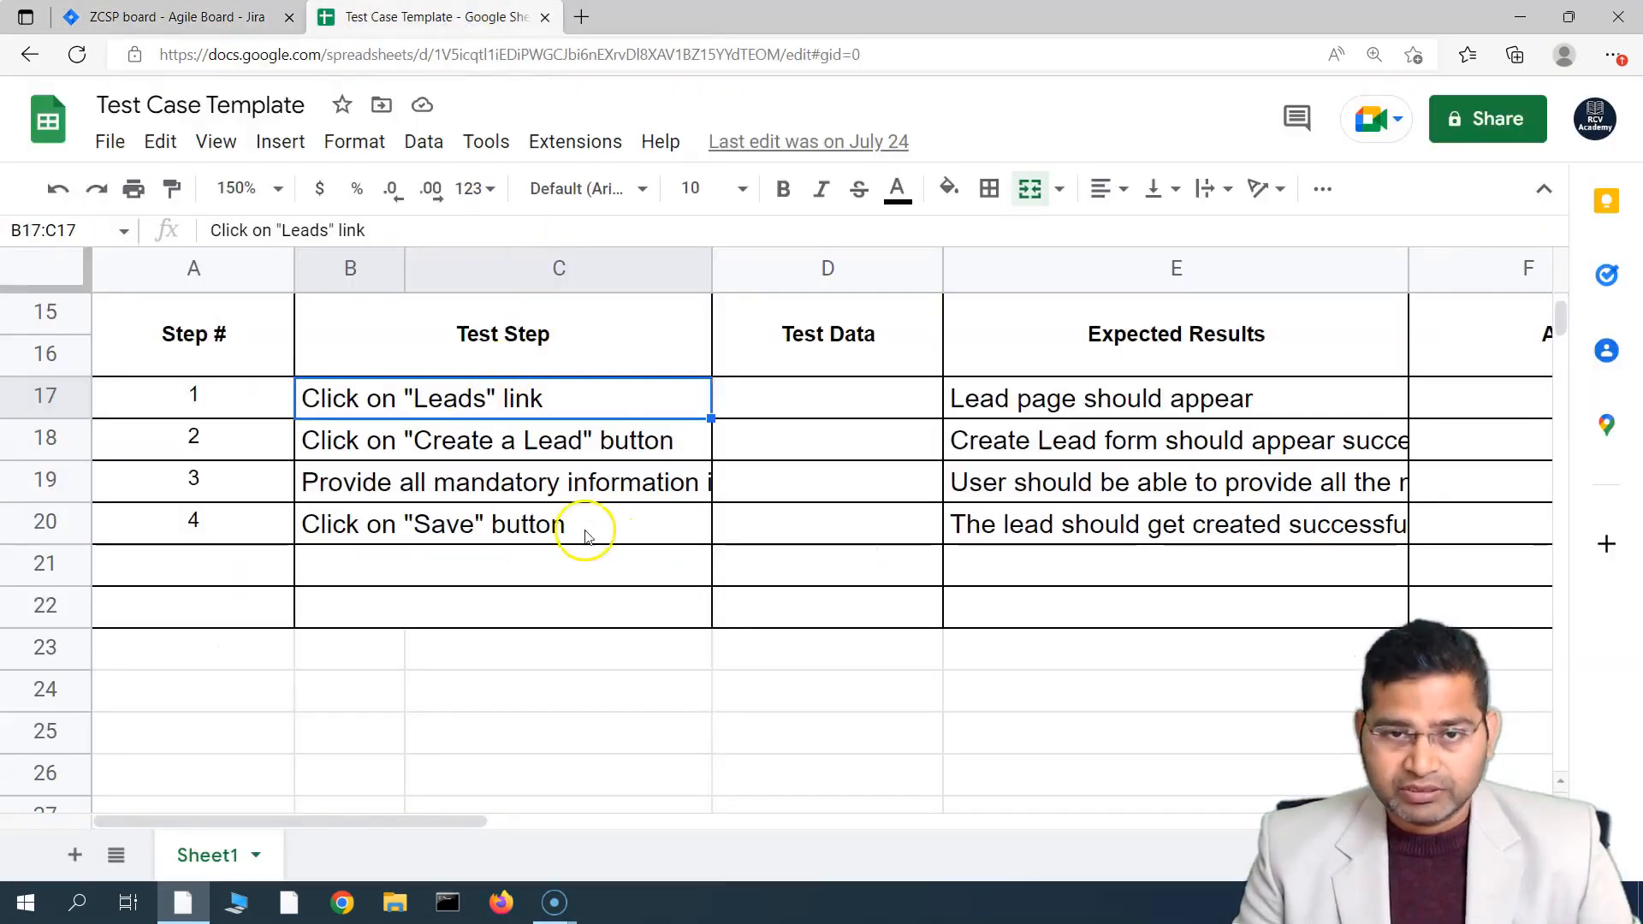
{"action": "scroll", "coordinate": [587, 536], "scroll_direction": "up", "scroll_amount": 3}
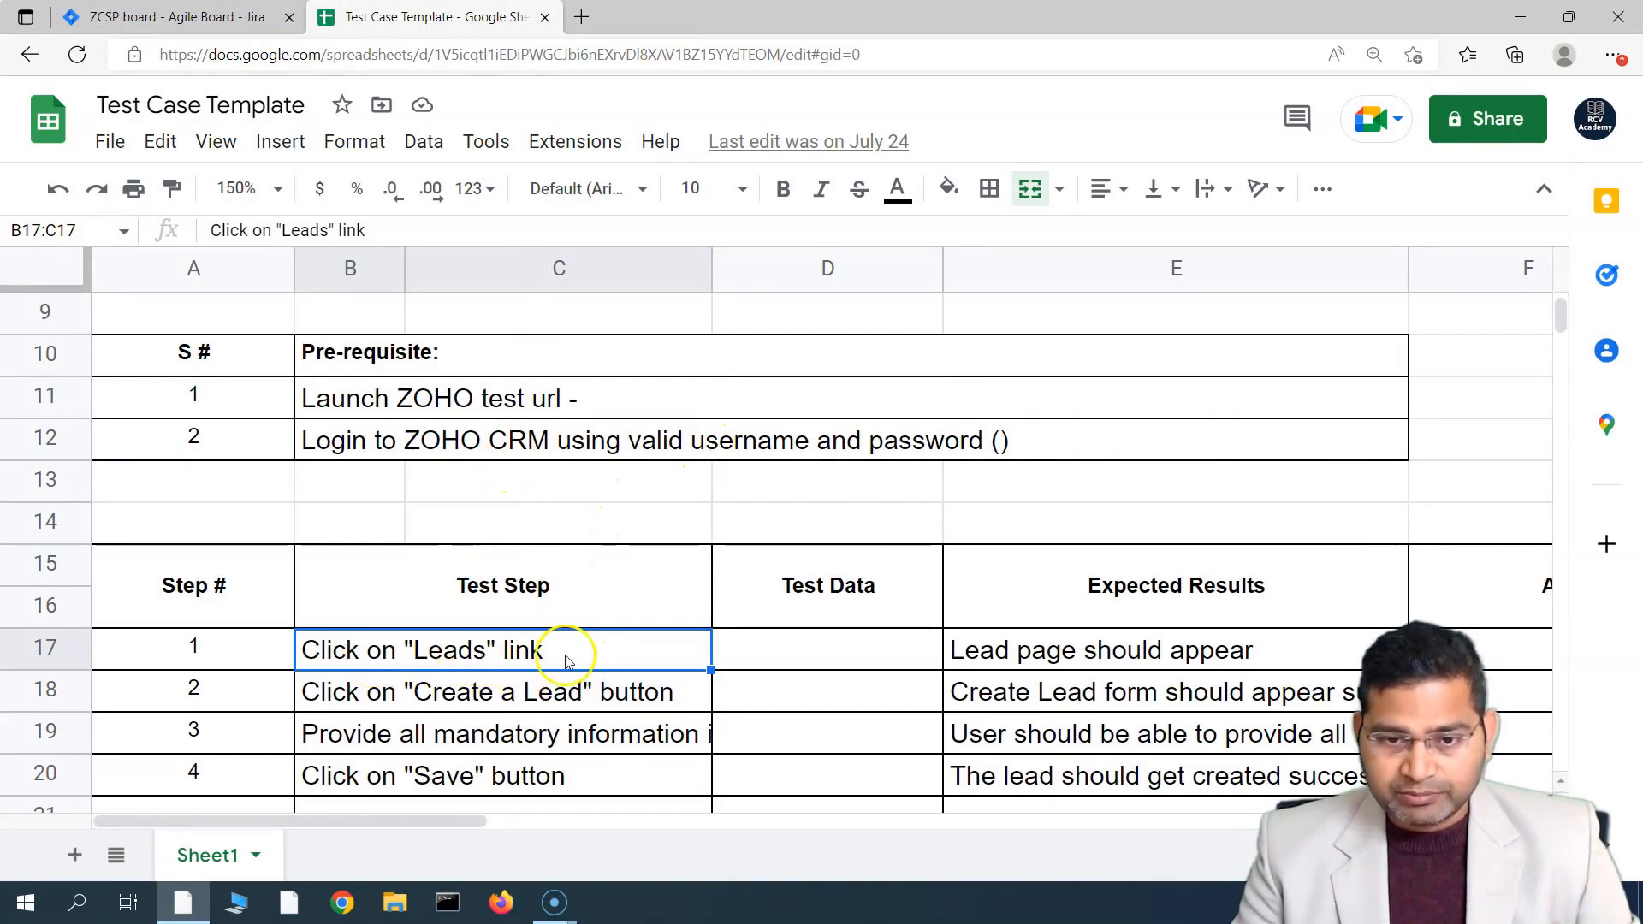
{"action": "scroll", "coordinate": [459, 532], "scroll_direction": "up", "scroll_amount": 4}
{"action": "scroll", "coordinate": [822, 598], "scroll_direction": "down", "scroll_amount": 4}
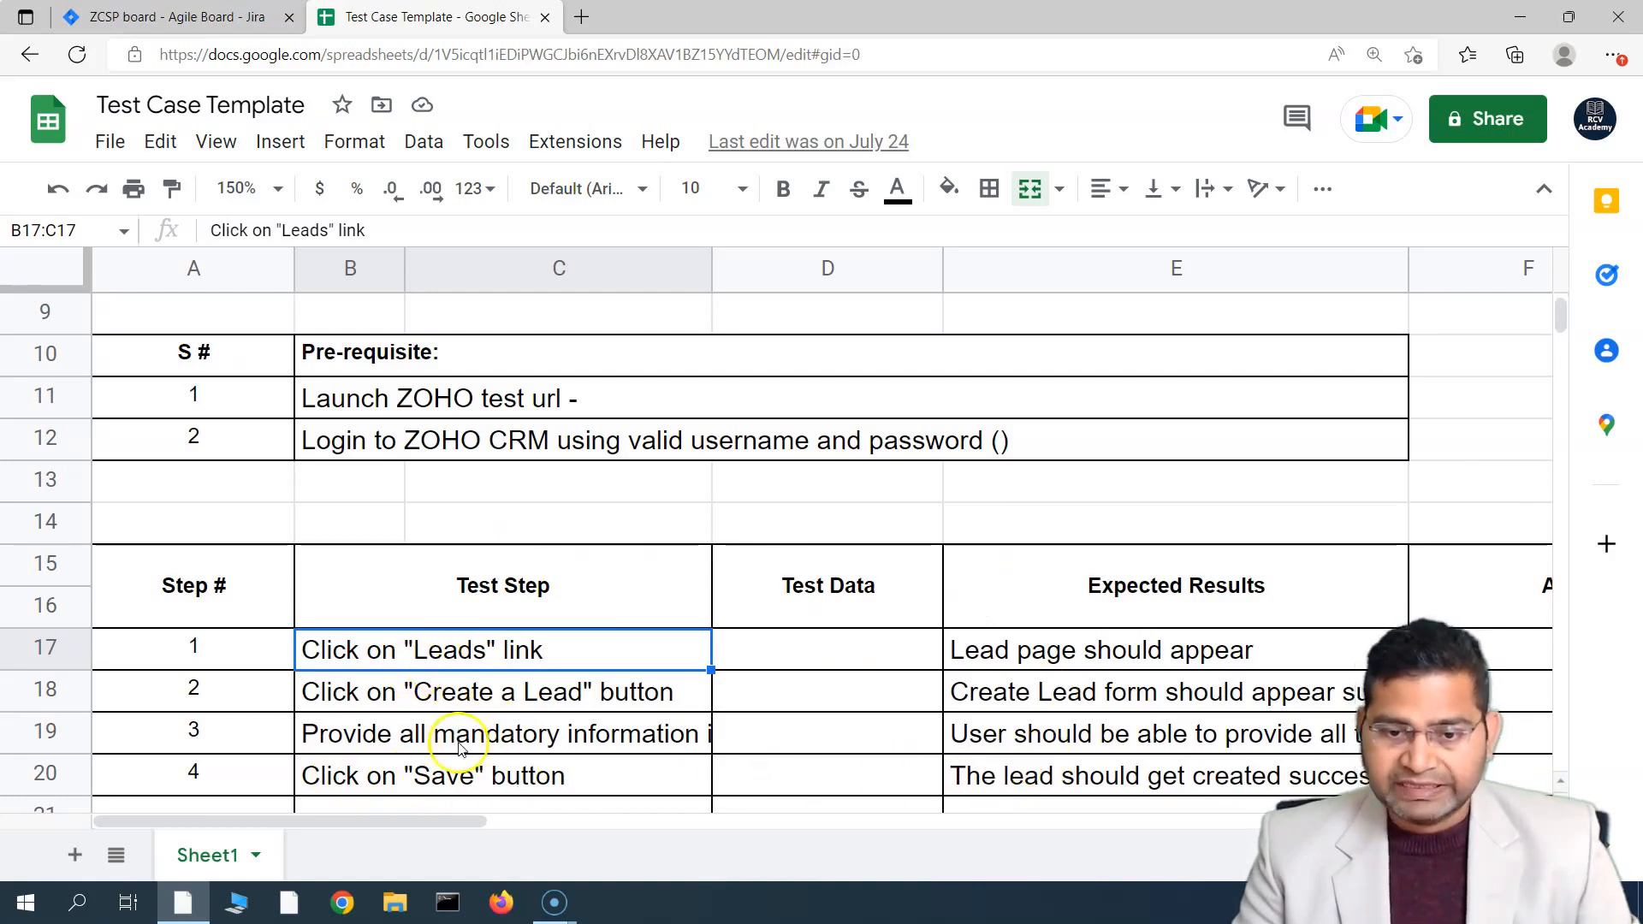
Switch back to Jira and enter "Verify the leads are created successfully" as the new issue's summary.
{"action": "left_click", "coordinate": [171, 18]}
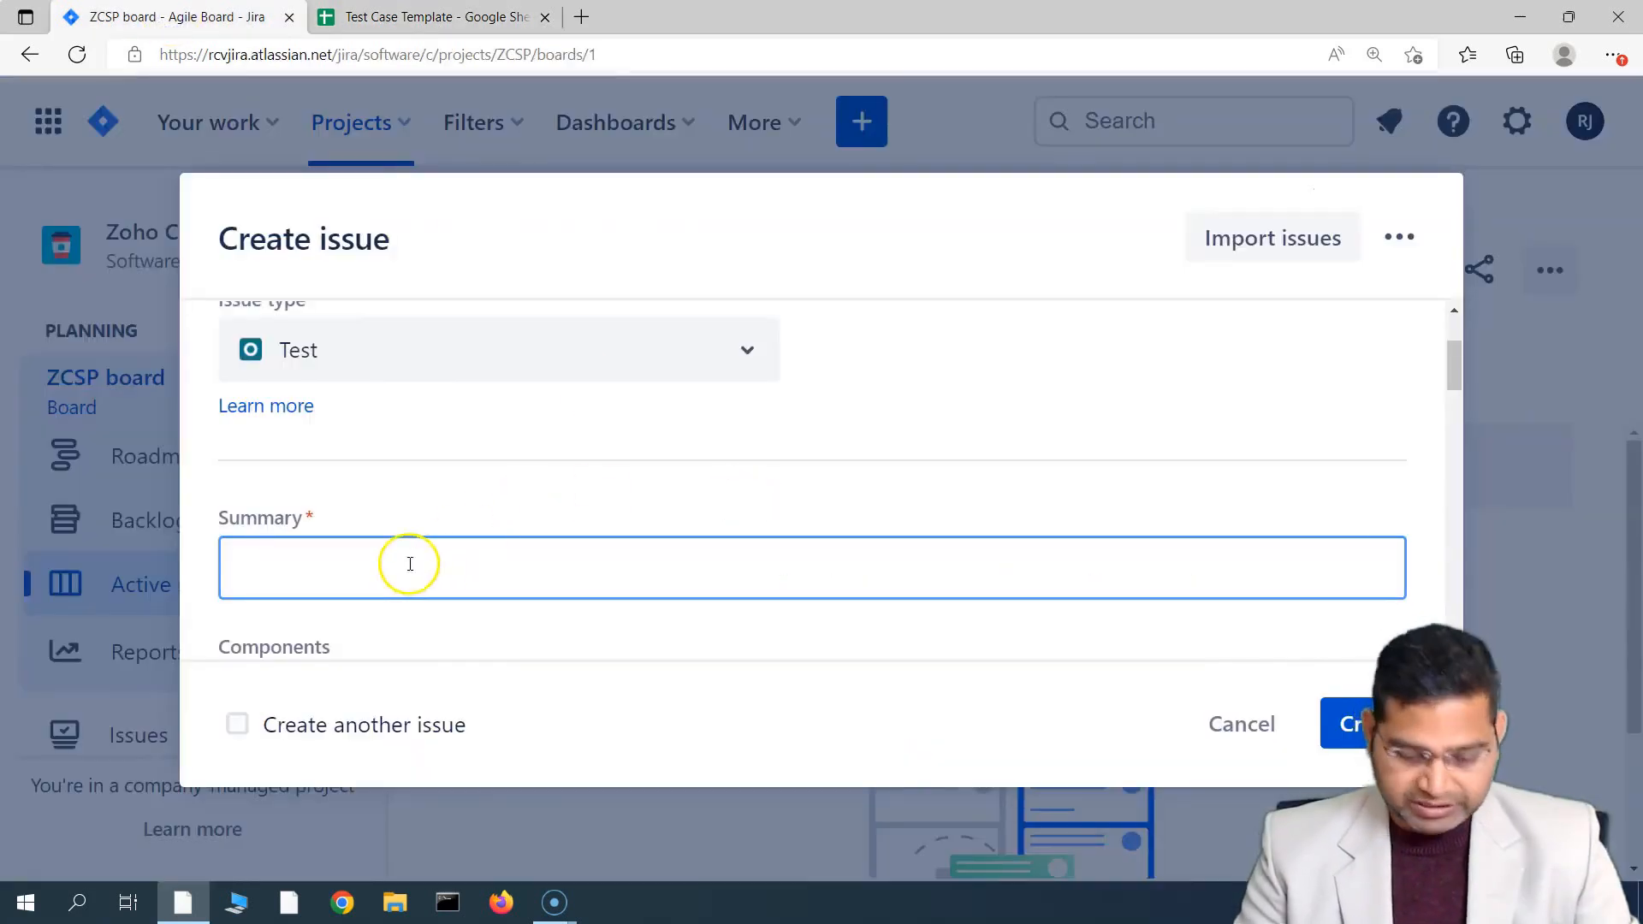
{"action": "type", "text": "Verify the"}
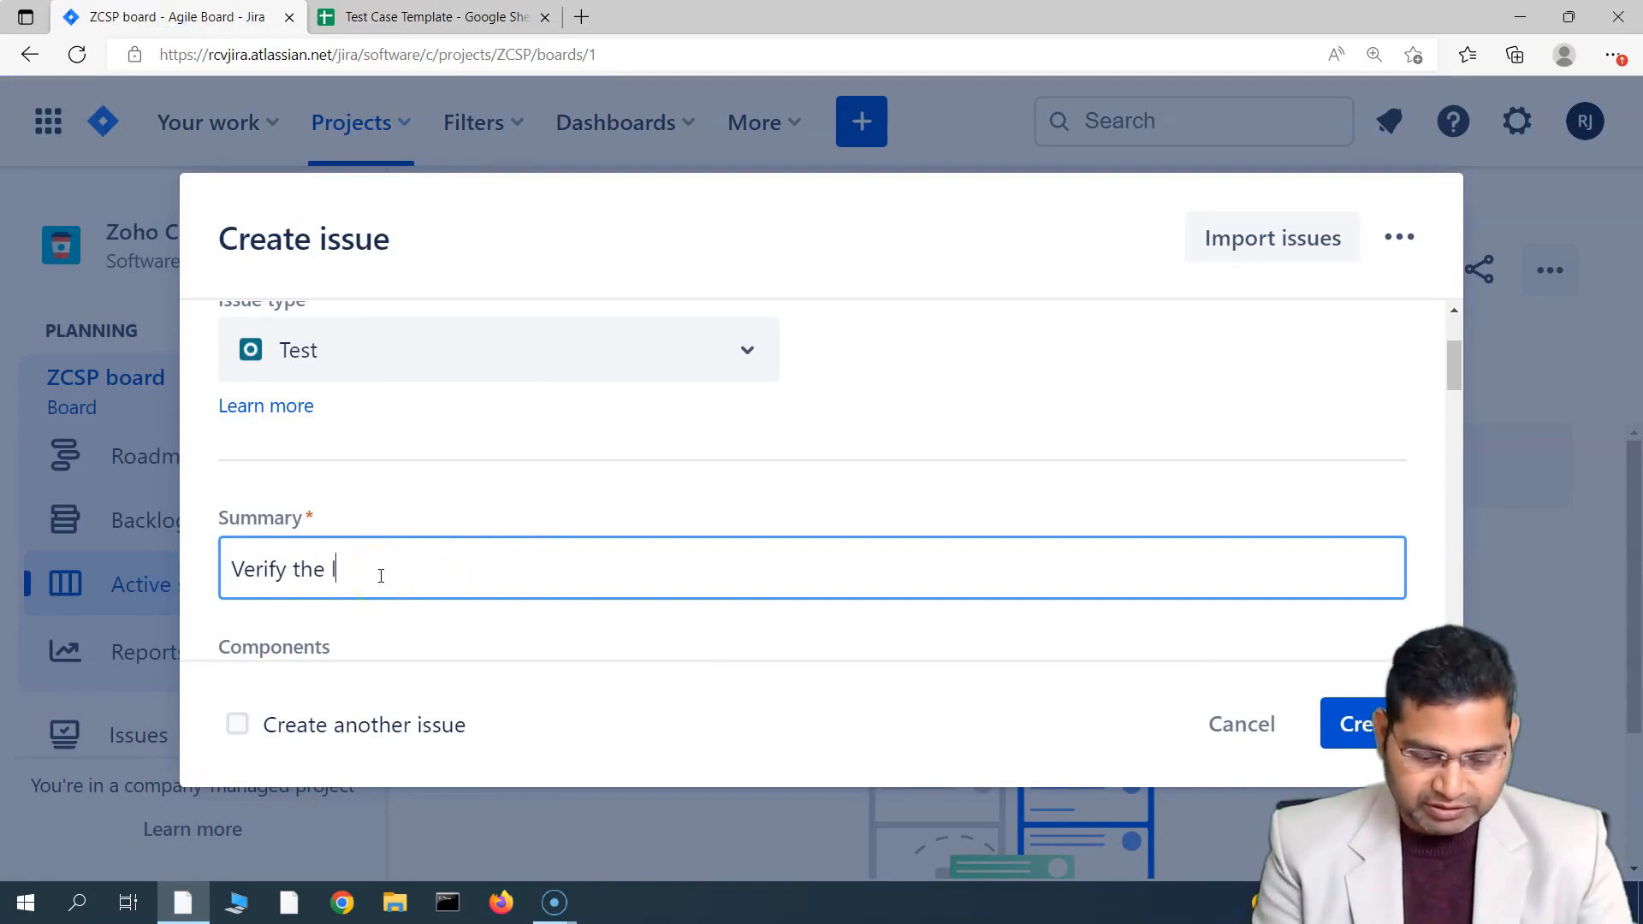
{"action": "type", "text": " leads are created successfully"}
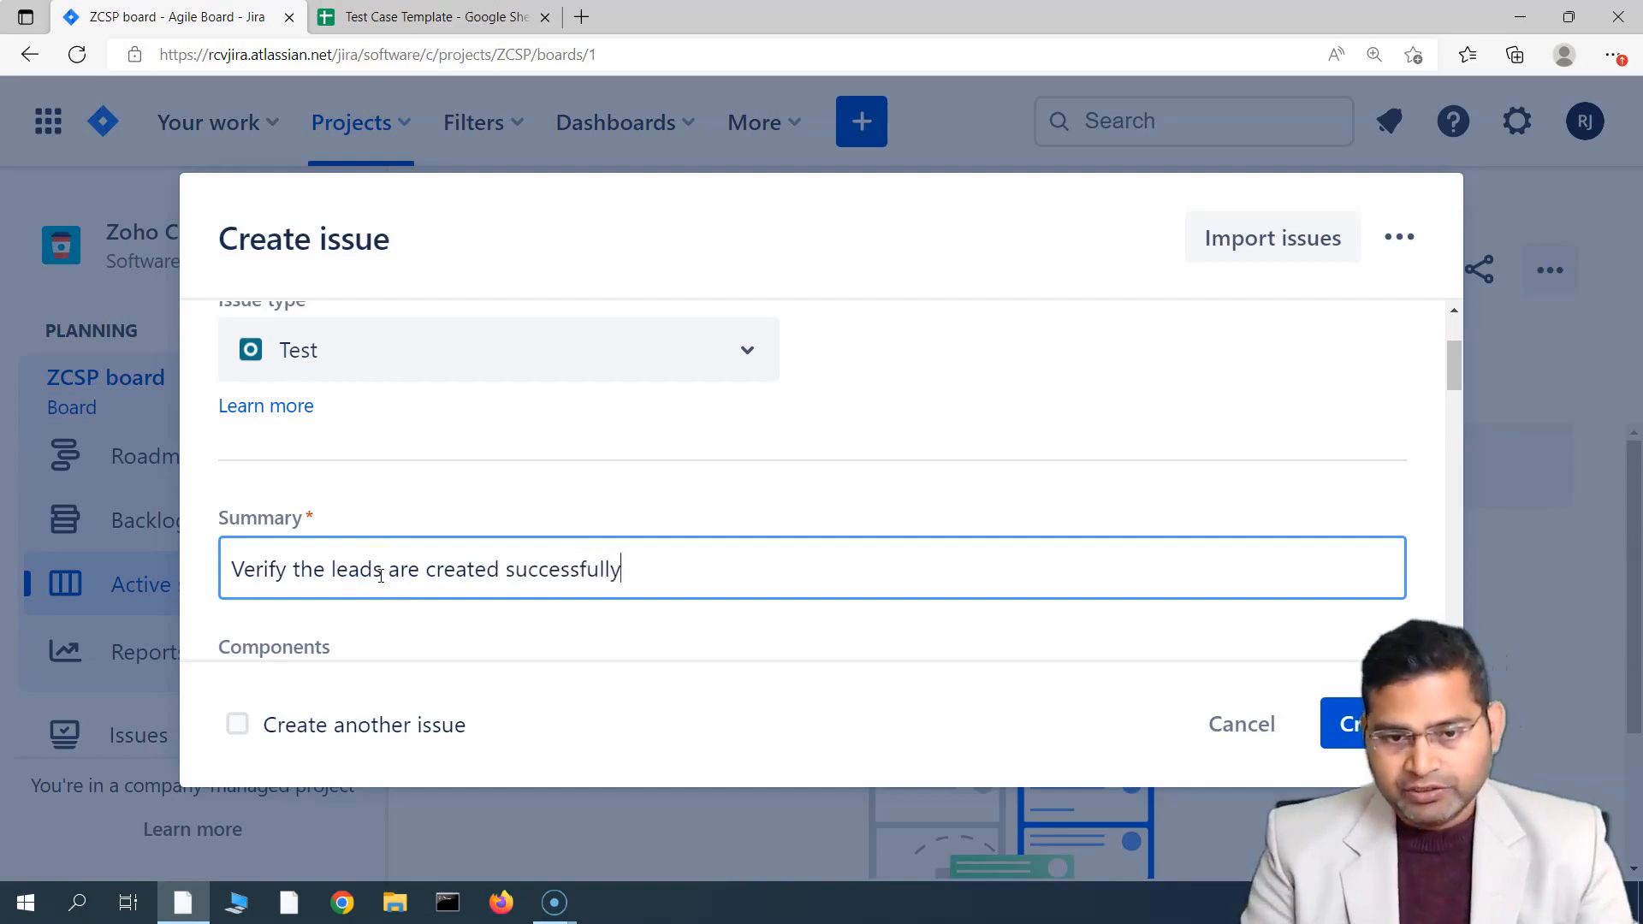
Try to choose a component for the new issue.
{"action": "scroll", "coordinate": [693, 502], "scroll_direction": "down", "scroll_amount": 3}
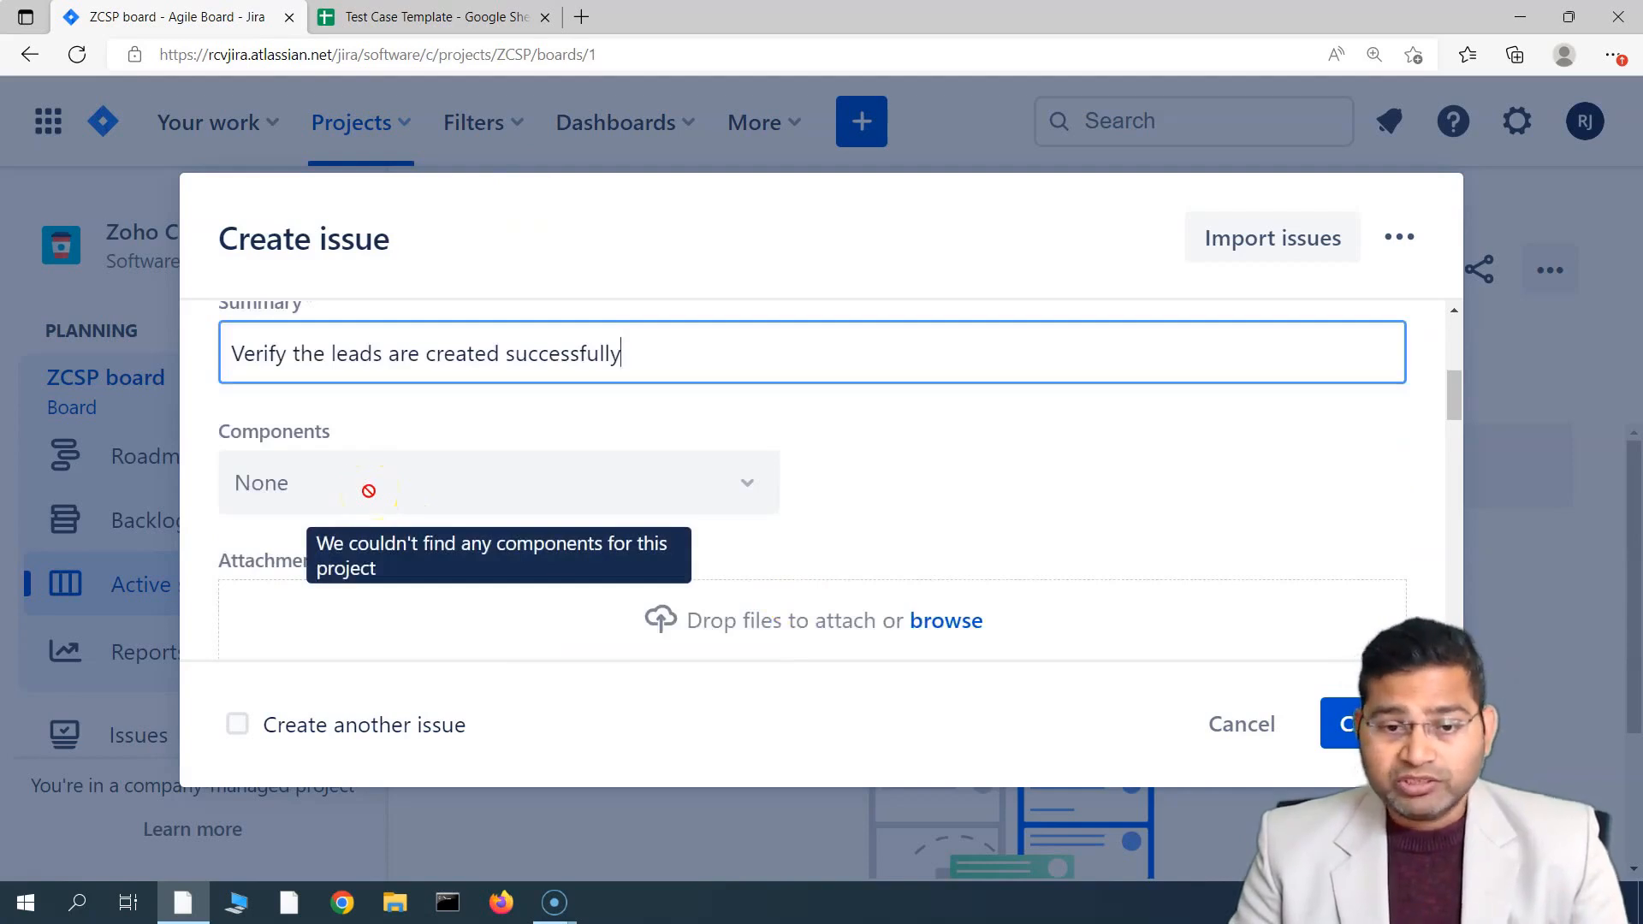
{"action": "left_click", "coordinate": [751, 484]}
{"action": "left_click", "coordinate": [314, 479]}
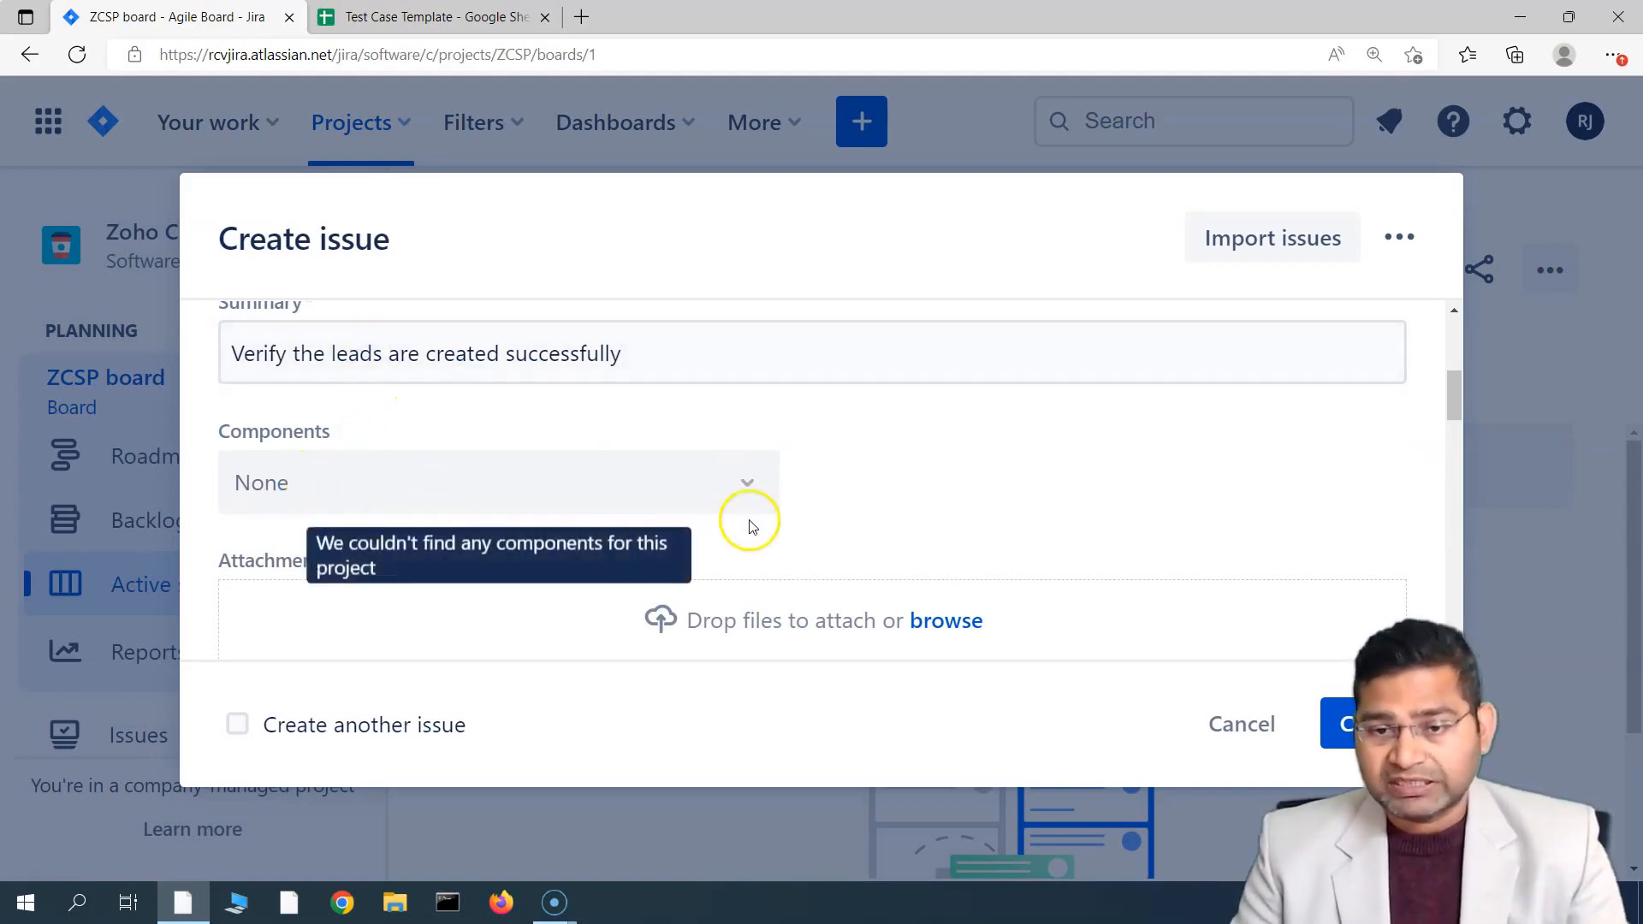
Copy the summary text "Verify the leads are created successfully" into the new issue's description.
{"action": "scroll", "coordinate": [751, 539], "scroll_direction": "down", "scroll_amount": 1}
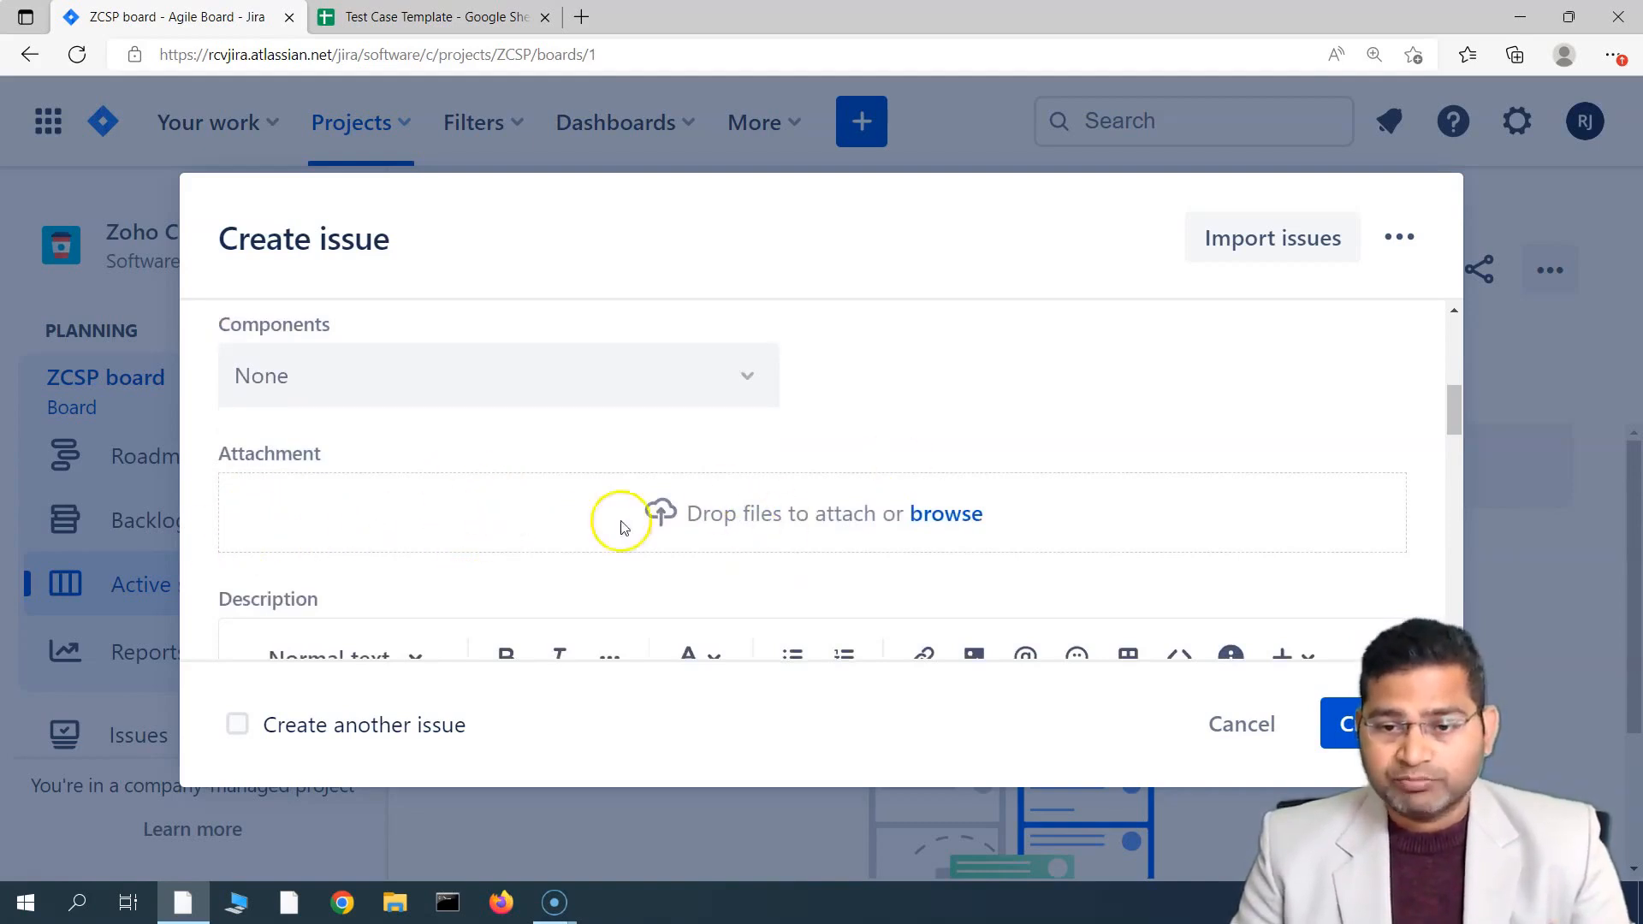
{"action": "scroll", "coordinate": [374, 623], "scroll_direction": "down", "scroll_amount": 2}
{"action": "left_click", "coordinate": [376, 539]}
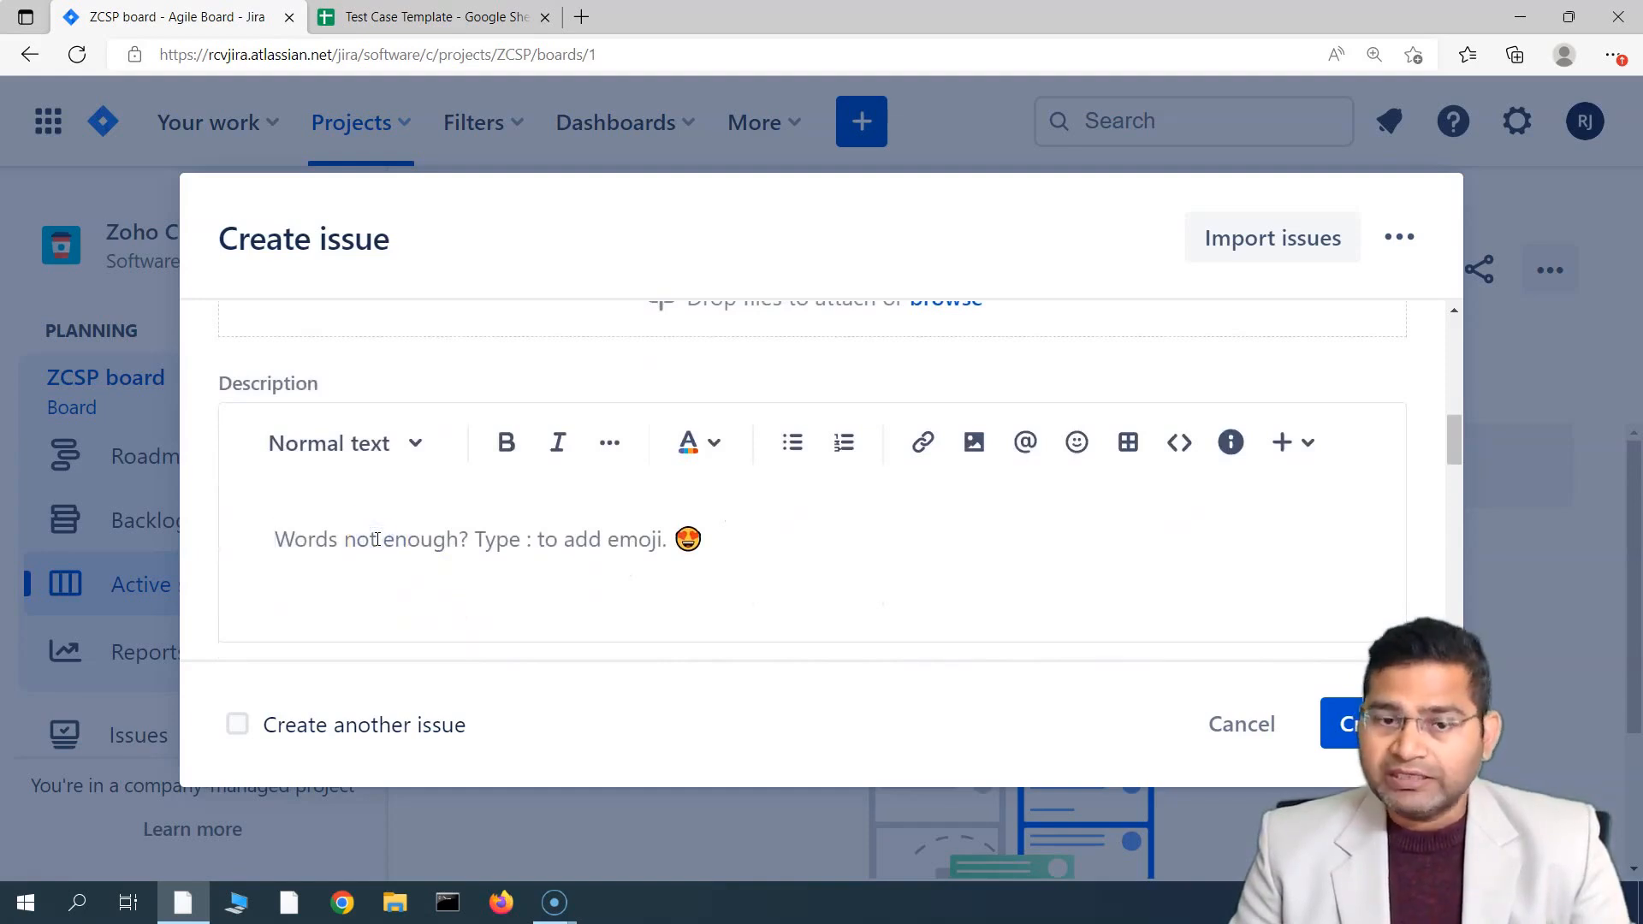
{"action": "scroll", "coordinate": [444, 620], "scroll_direction": "up", "scroll_amount": 5}
{"action": "left_click_drag", "start_coordinate": [637, 515], "coordinate": [176, 513]}
{"action": "key", "text": "ctrl+c"}
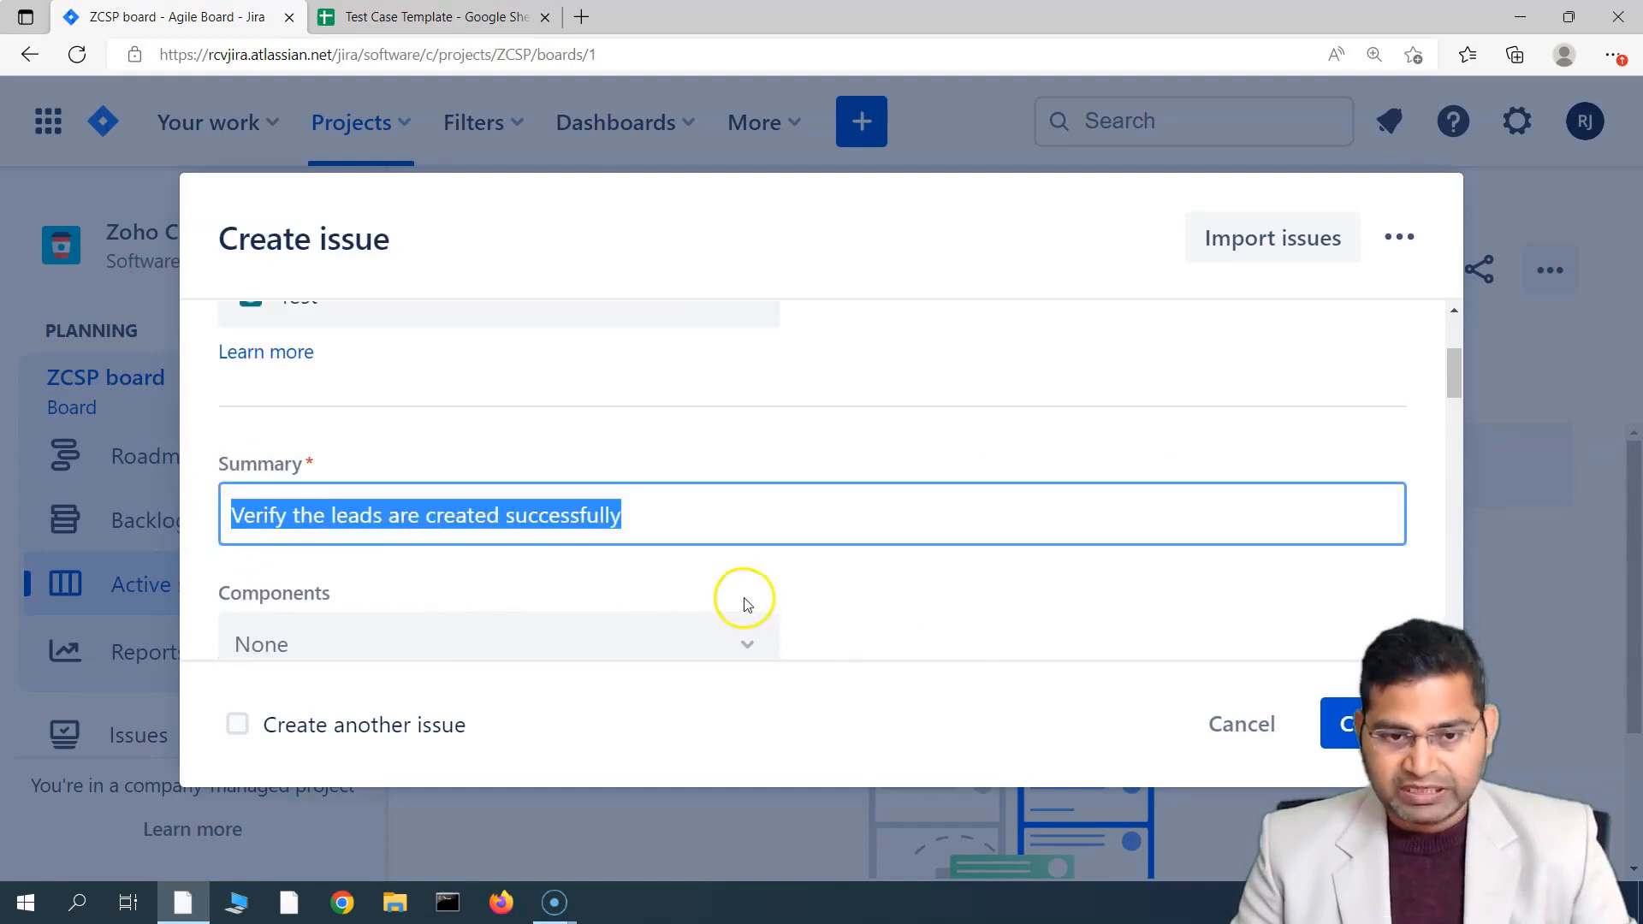
{"action": "scroll", "coordinate": [743, 605], "scroll_direction": "down", "scroll_amount": 5}
{"action": "left_click", "coordinate": [385, 537]}
{"action": "key", "text": "ctrl+v"}
Link the new issue to story ZCSP-14 using the link type "tests".
{"action": "scroll", "coordinate": [496, 616], "scroll_direction": "down", "scroll_amount": 5}
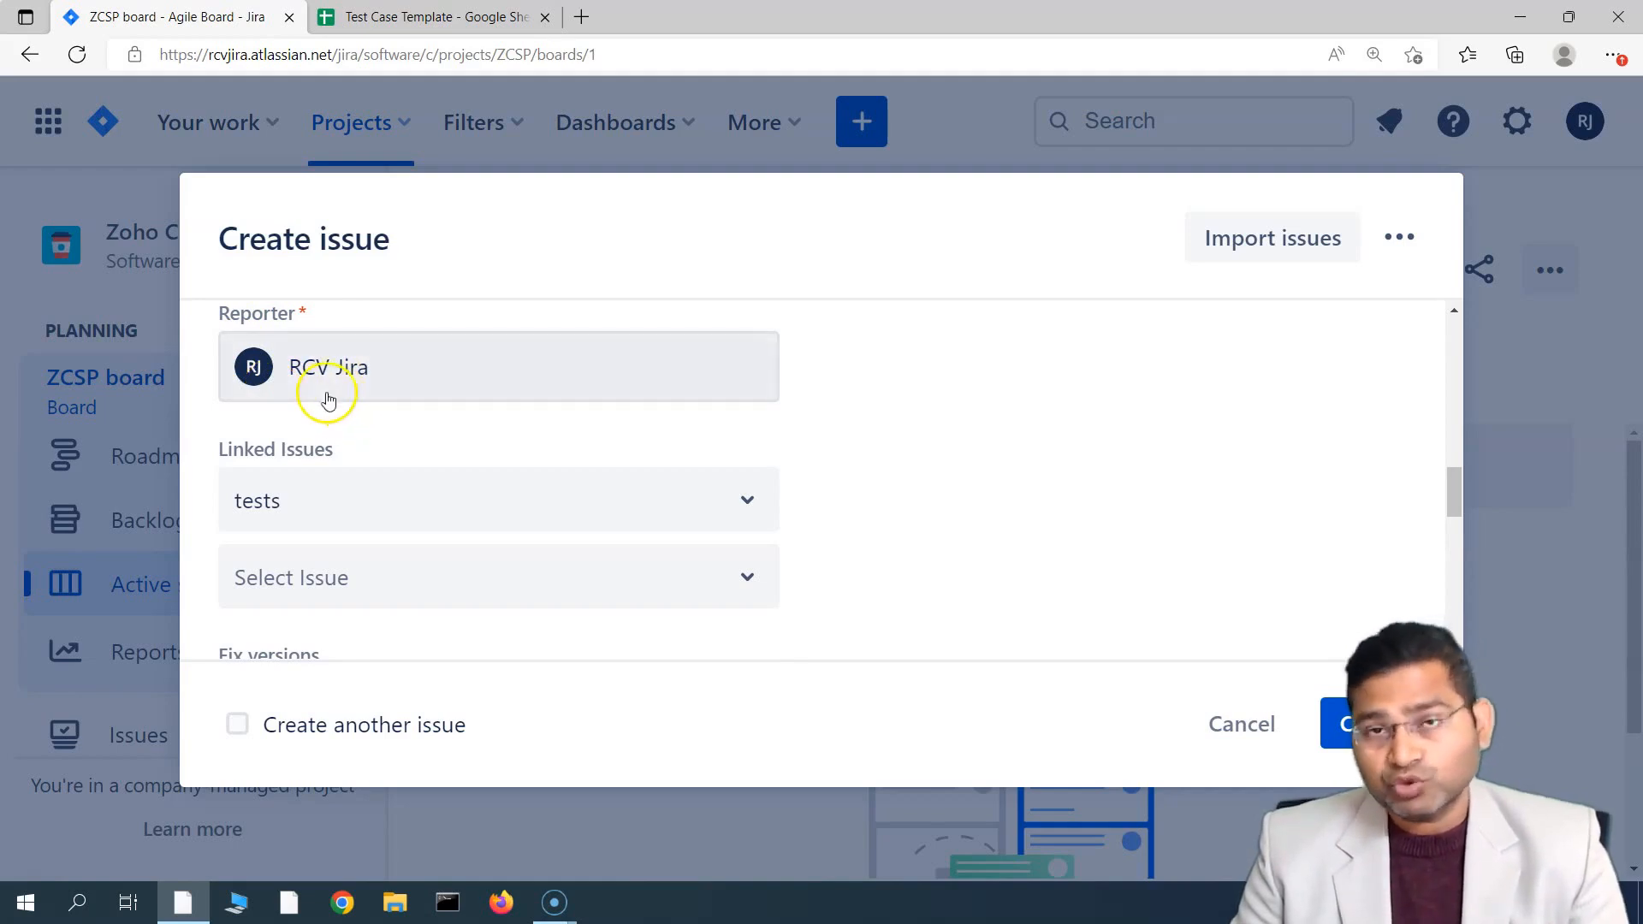
{"action": "left_click", "coordinate": [352, 506]}
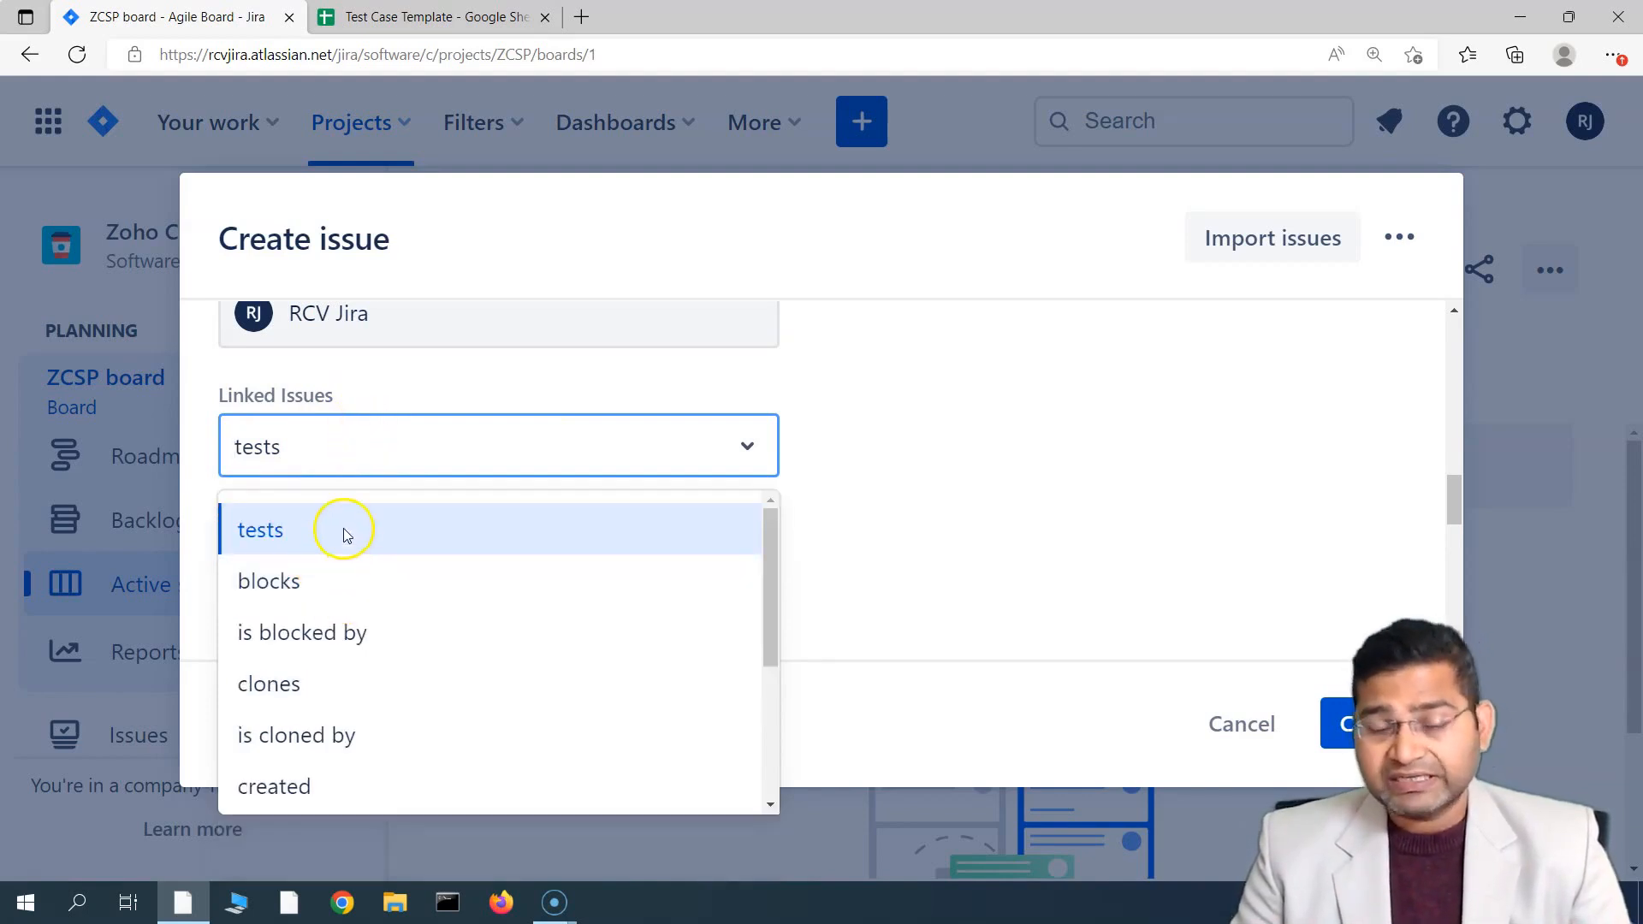
{"action": "left_click", "coordinate": [285, 532]}
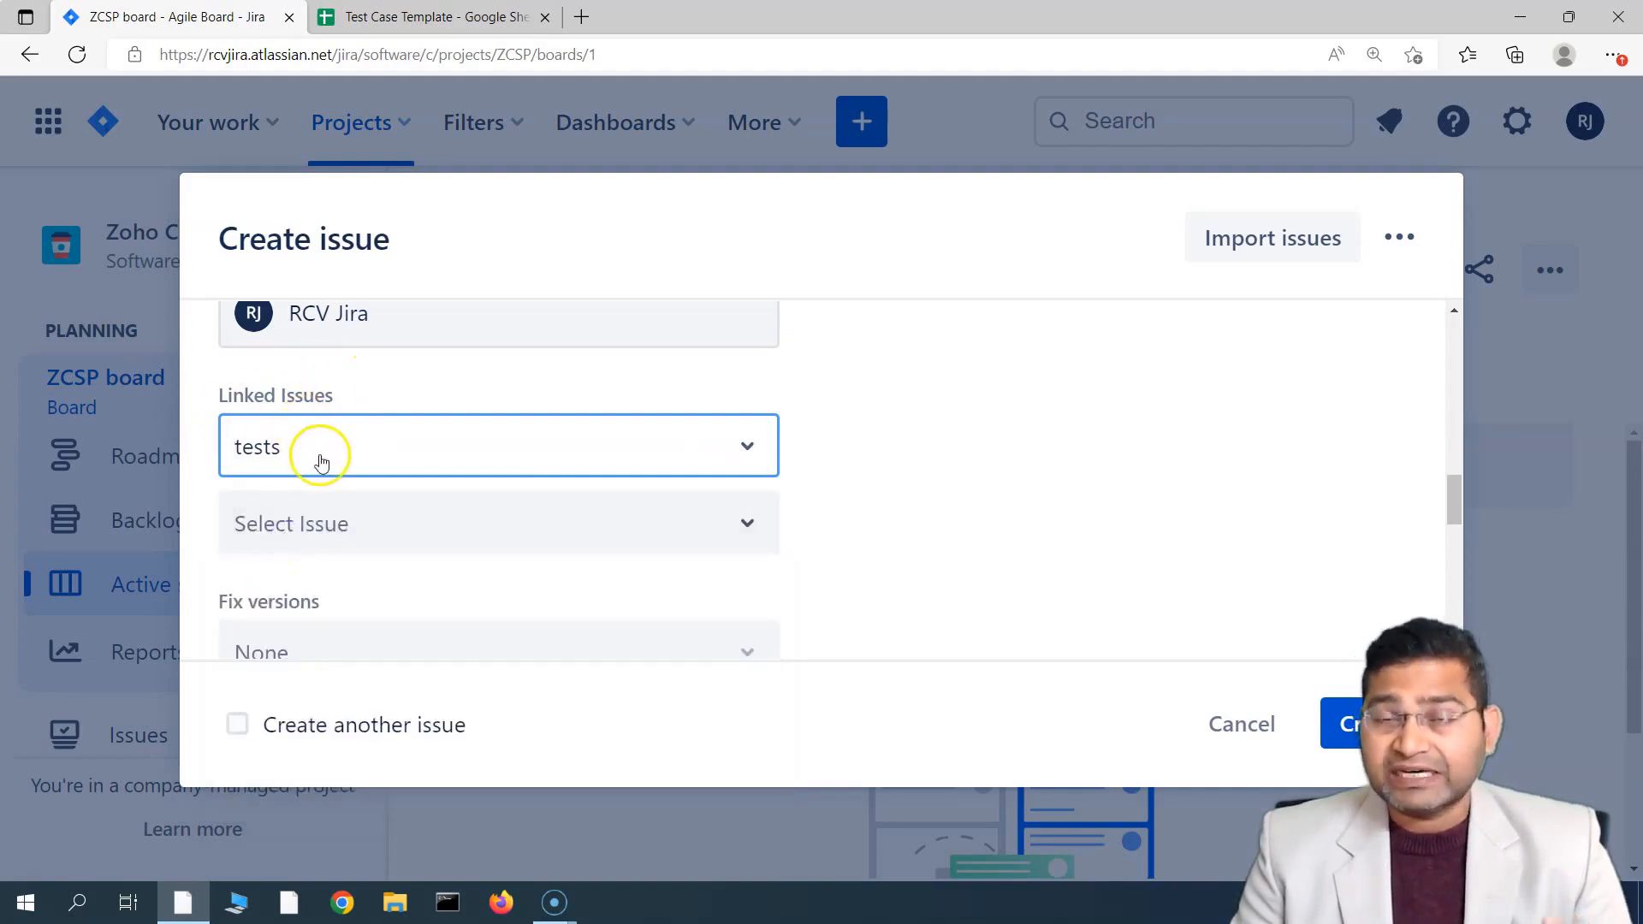
{"action": "left_click", "coordinate": [321, 462]}
{"action": "left_click", "coordinate": [332, 523]}
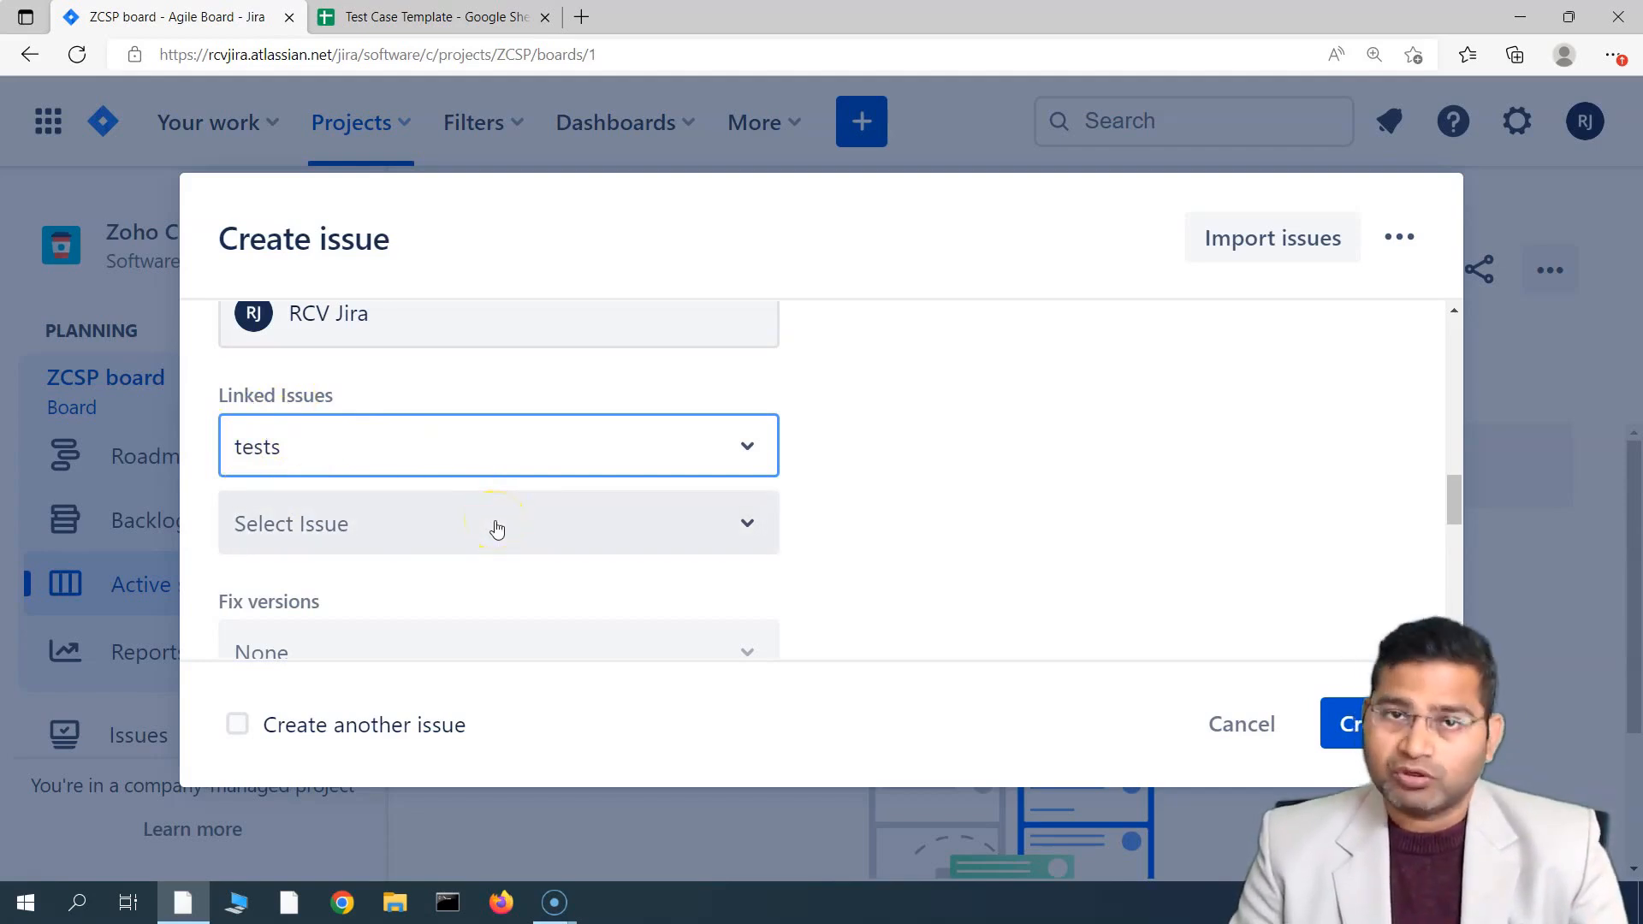
{"action": "left_click", "coordinate": [407, 518]}
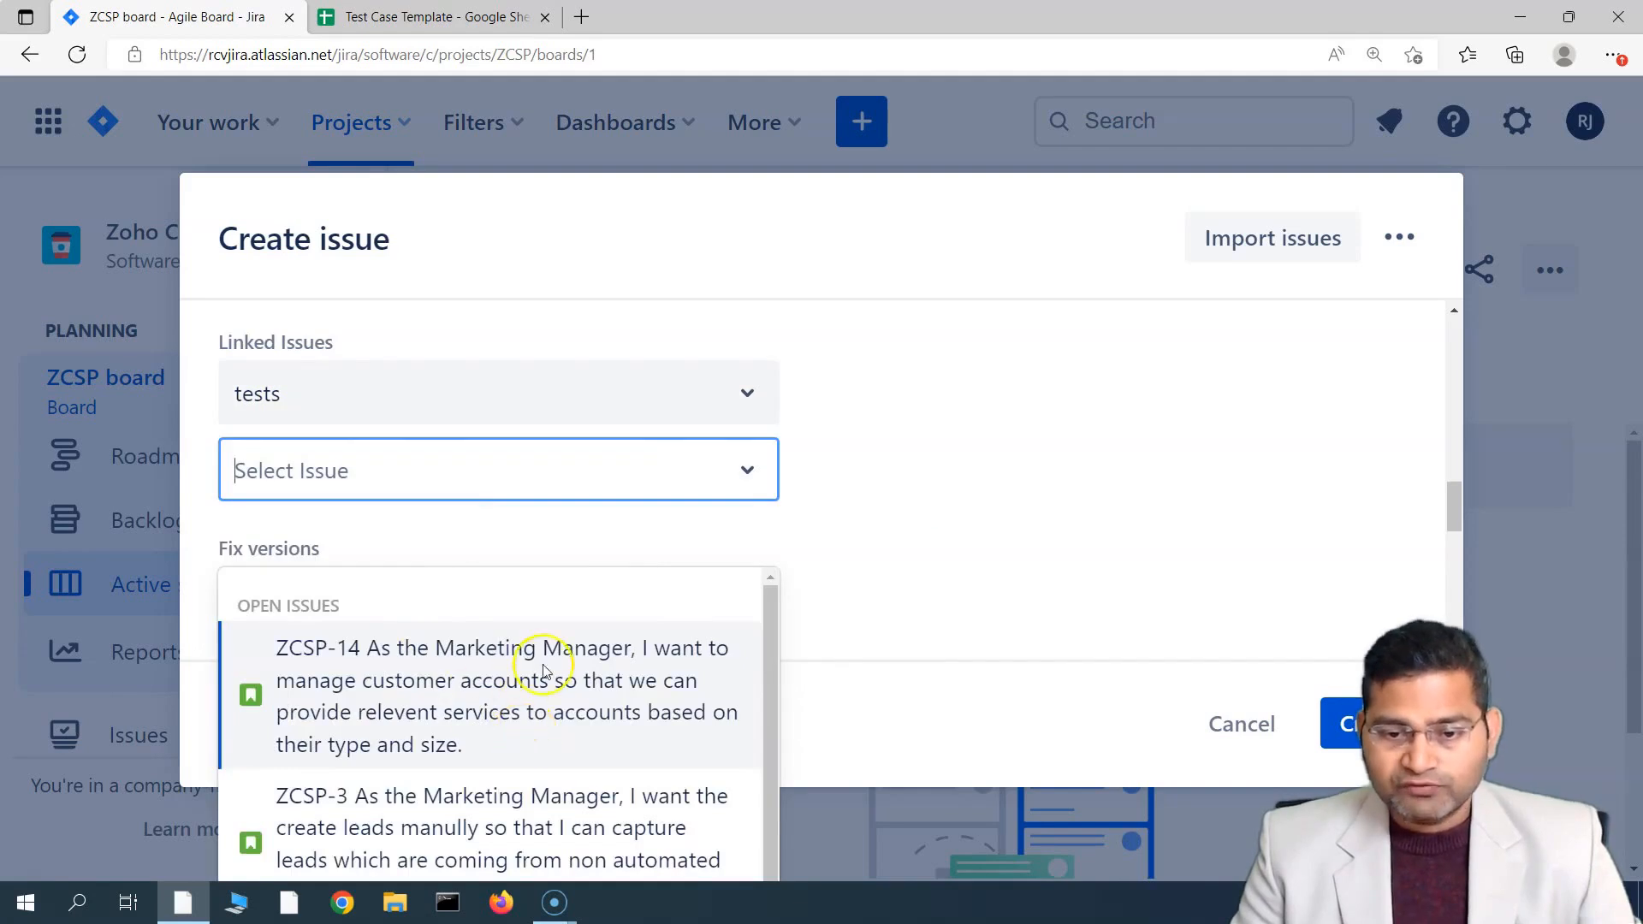
{"action": "left_click", "coordinate": [462, 714]}
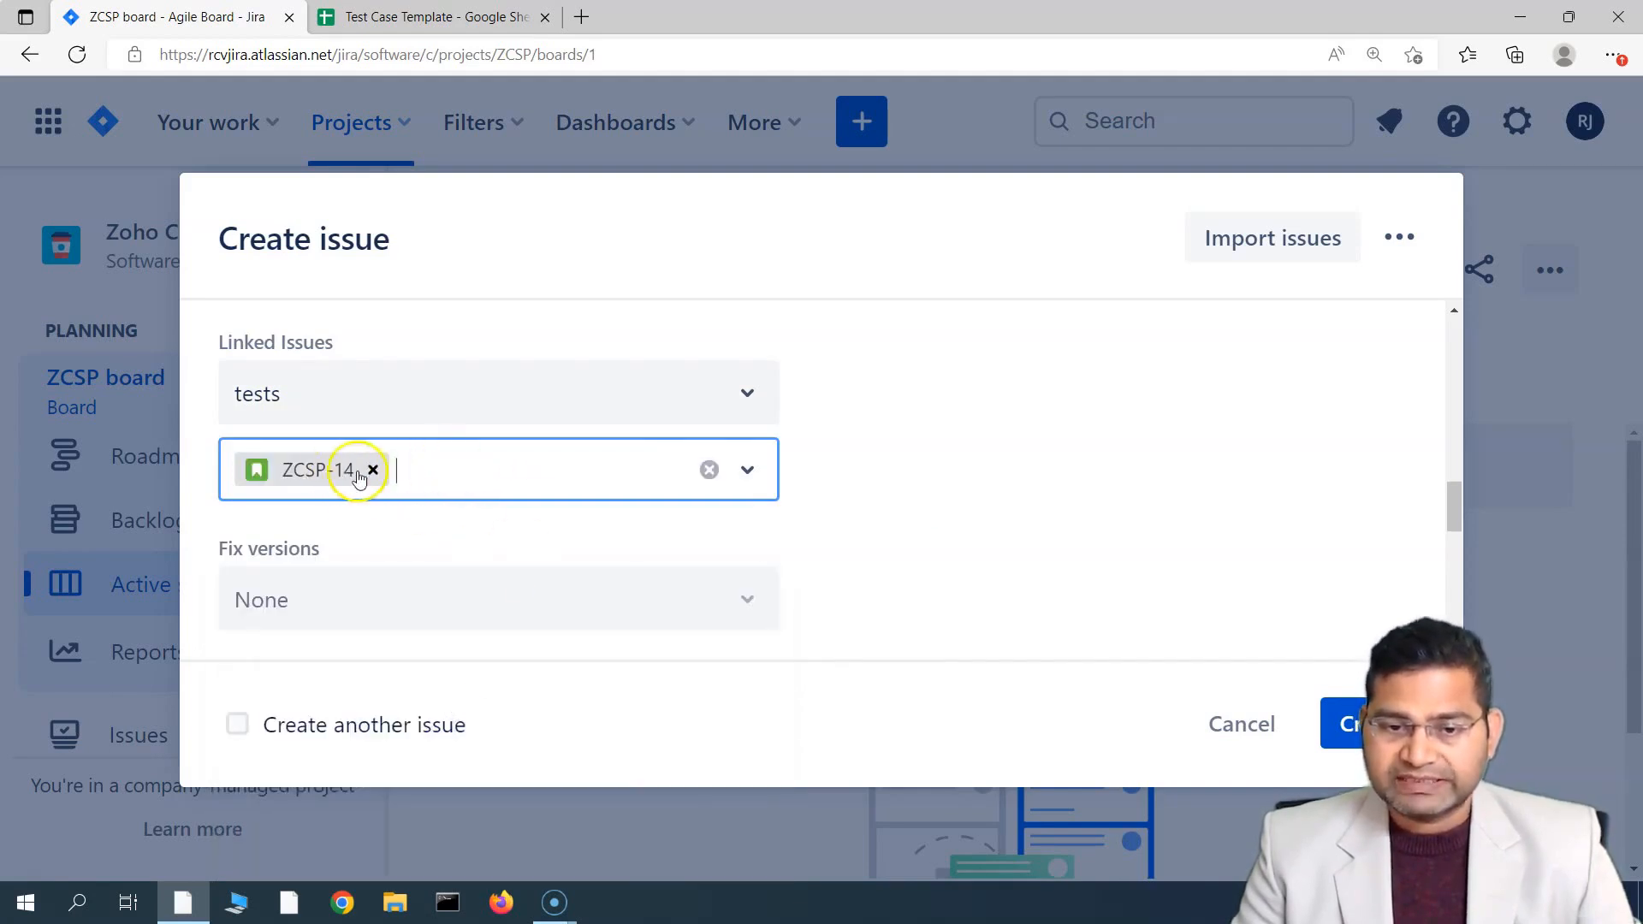
{"action": "scroll", "coordinate": [1014, 543], "scroll_direction": "up", "scroll_amount": 3}
{"action": "scroll", "coordinate": [521, 542], "scroll_direction": "down", "scroll_amount": 3}
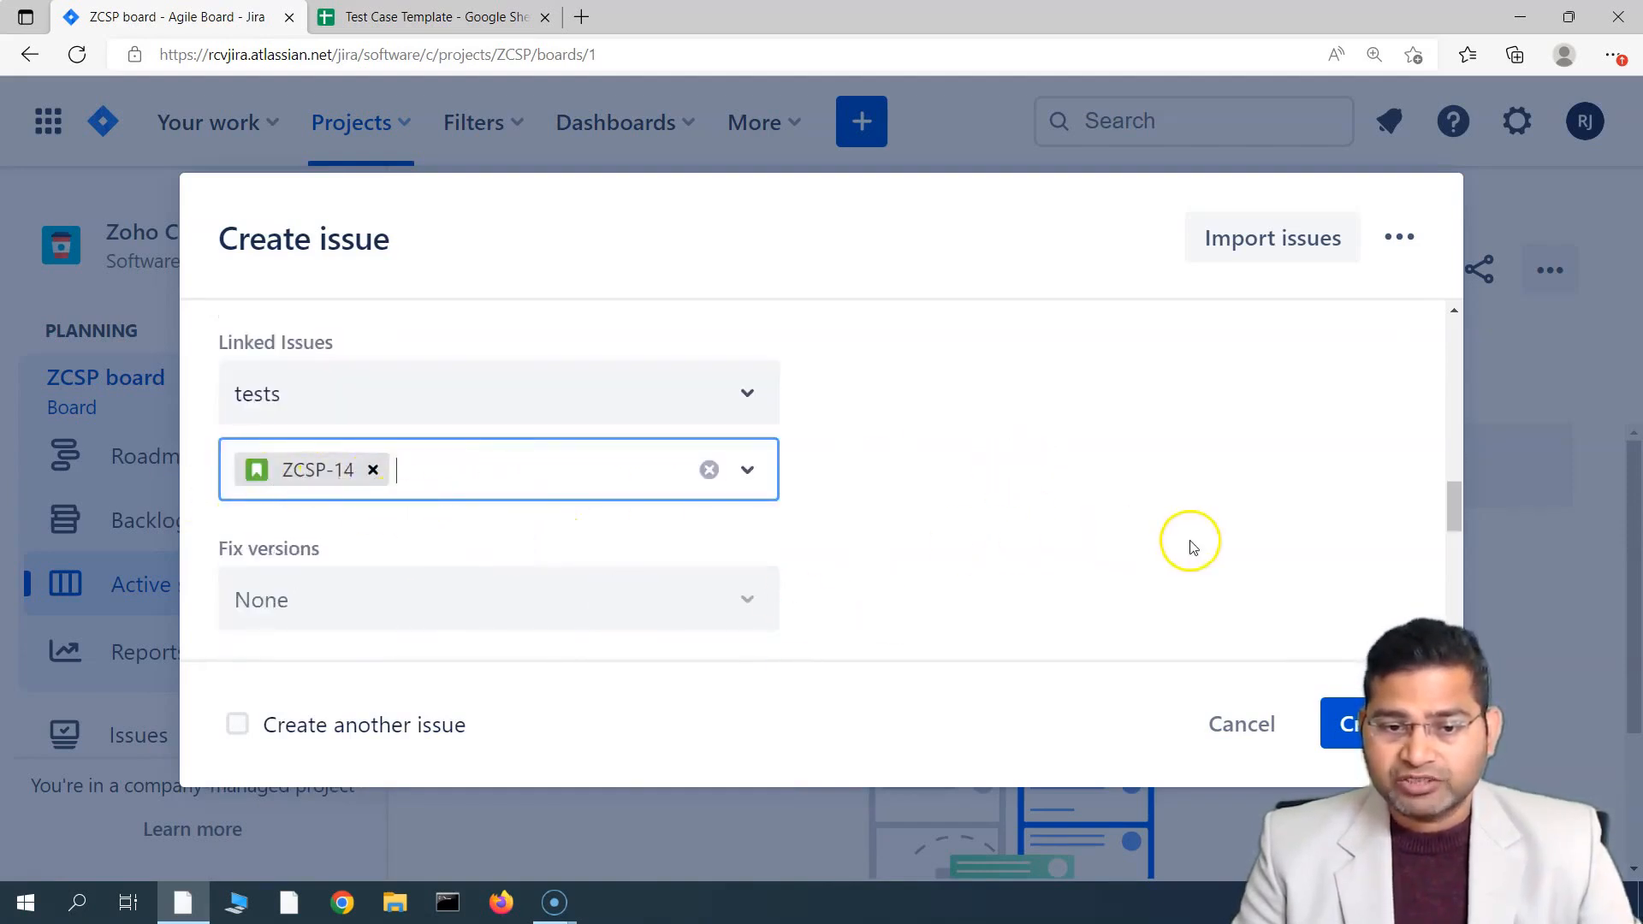
Assign the new issue to yourself and set its priority to High.
{"action": "scroll", "coordinate": [1147, 556], "scroll_direction": "down", "scroll_amount": 4}
{"action": "scroll", "coordinate": [411, 453], "scroll_direction": "up", "scroll_amount": 1}
{"action": "left_click", "coordinate": [333, 473]}
{"action": "scroll", "coordinate": [909, 480], "scroll_direction": "down", "scroll_amount": 2}
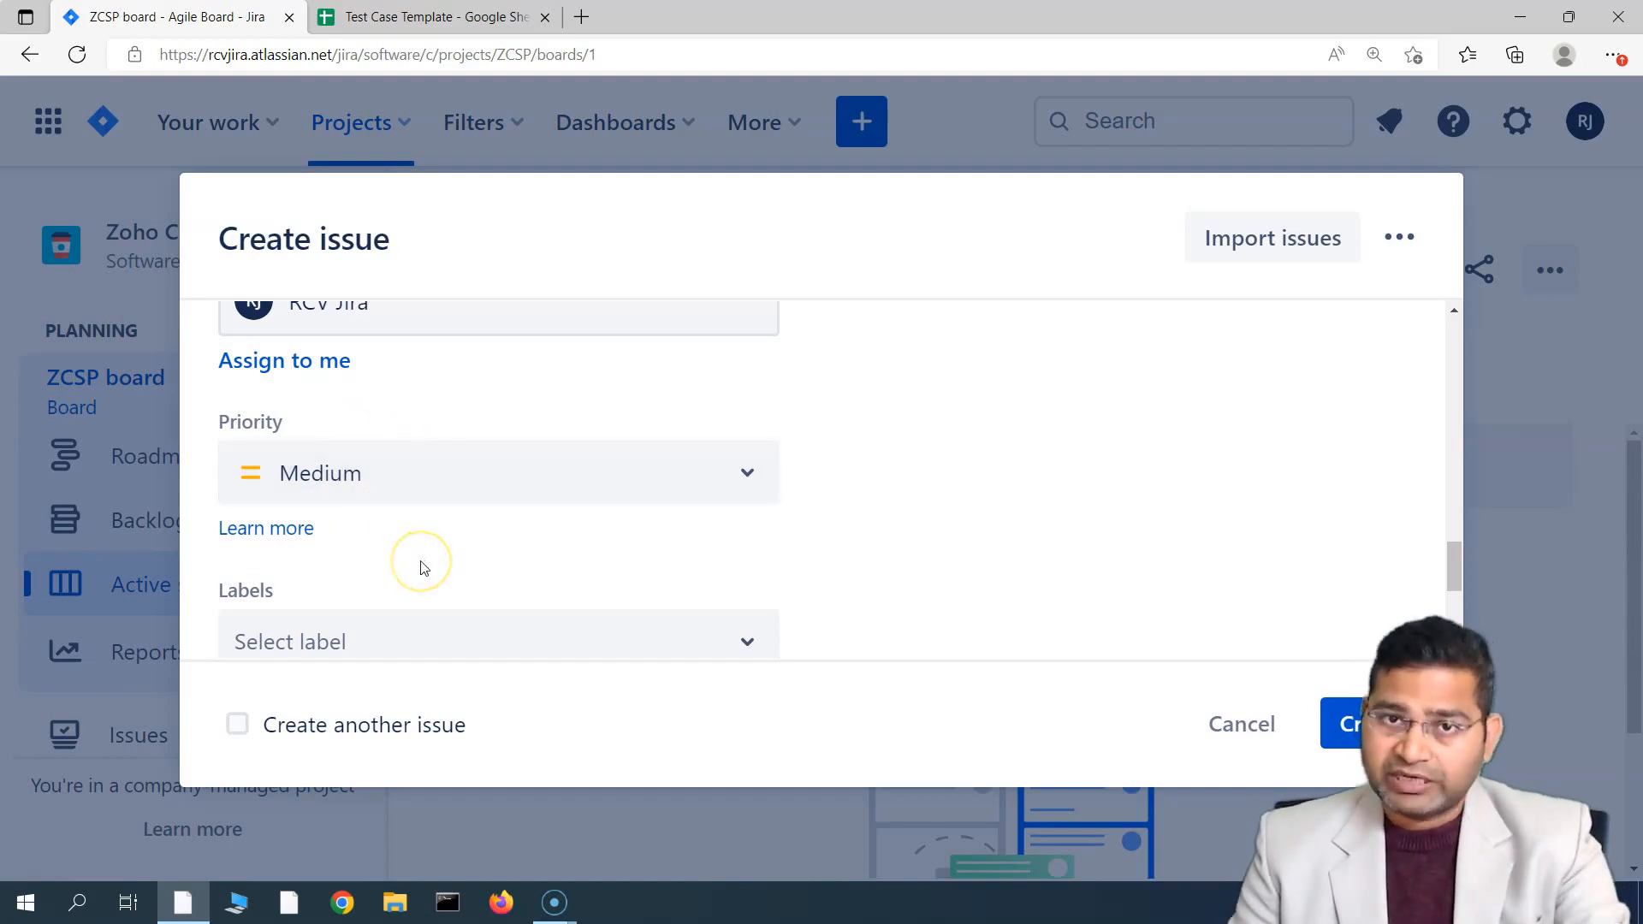
{"action": "left_click", "coordinate": [398, 488]}
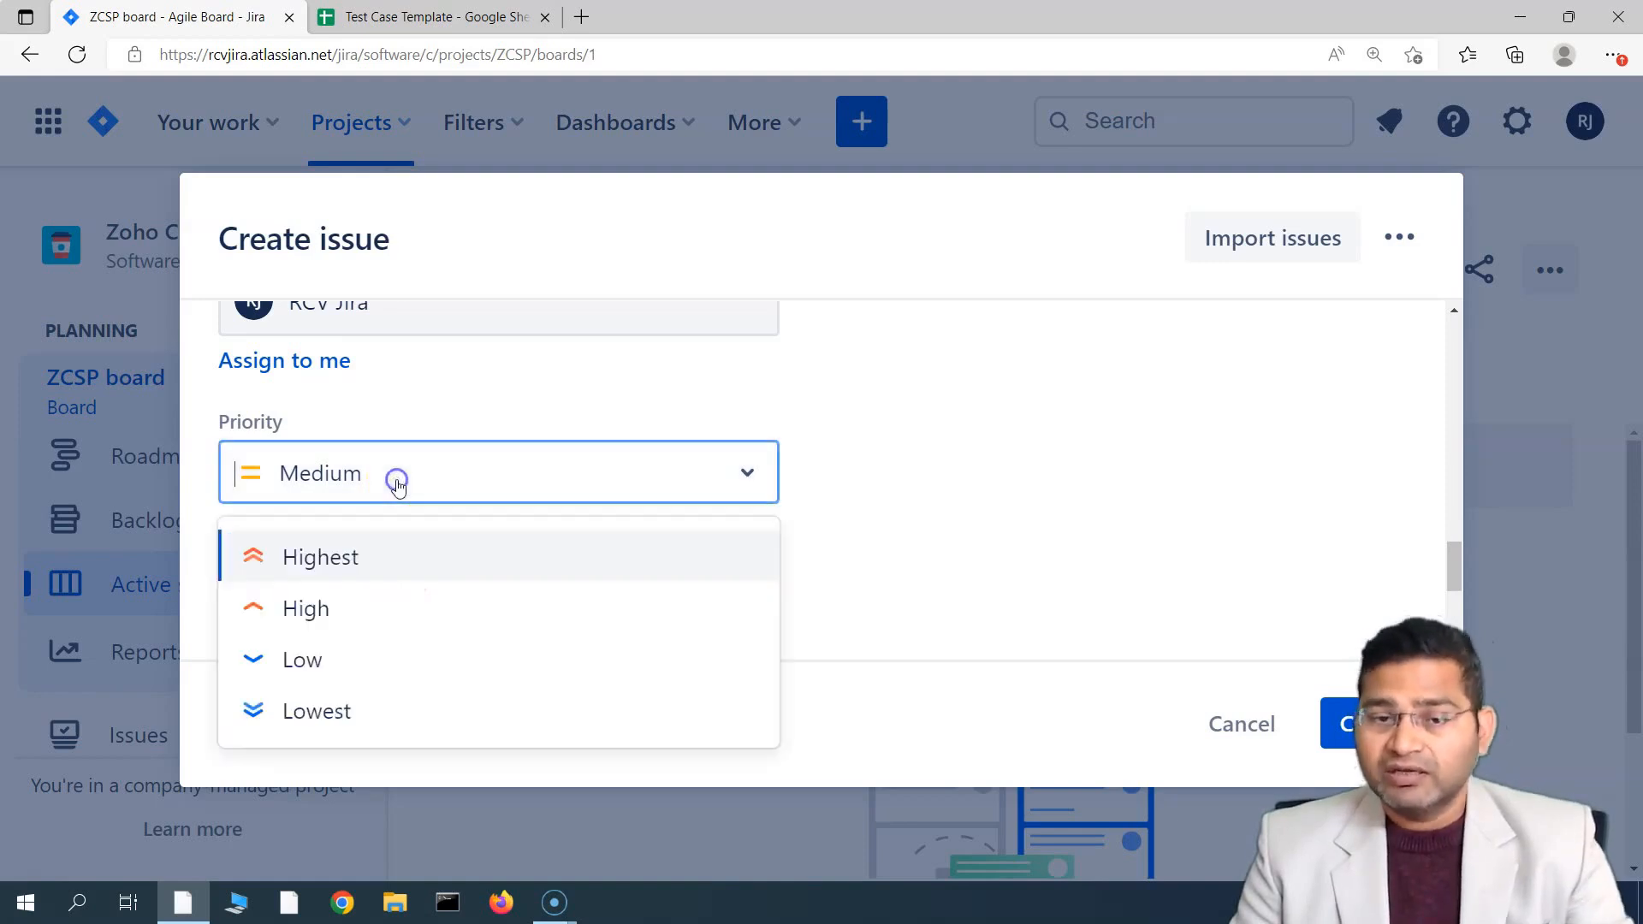
{"action": "left_click", "coordinate": [343, 609]}
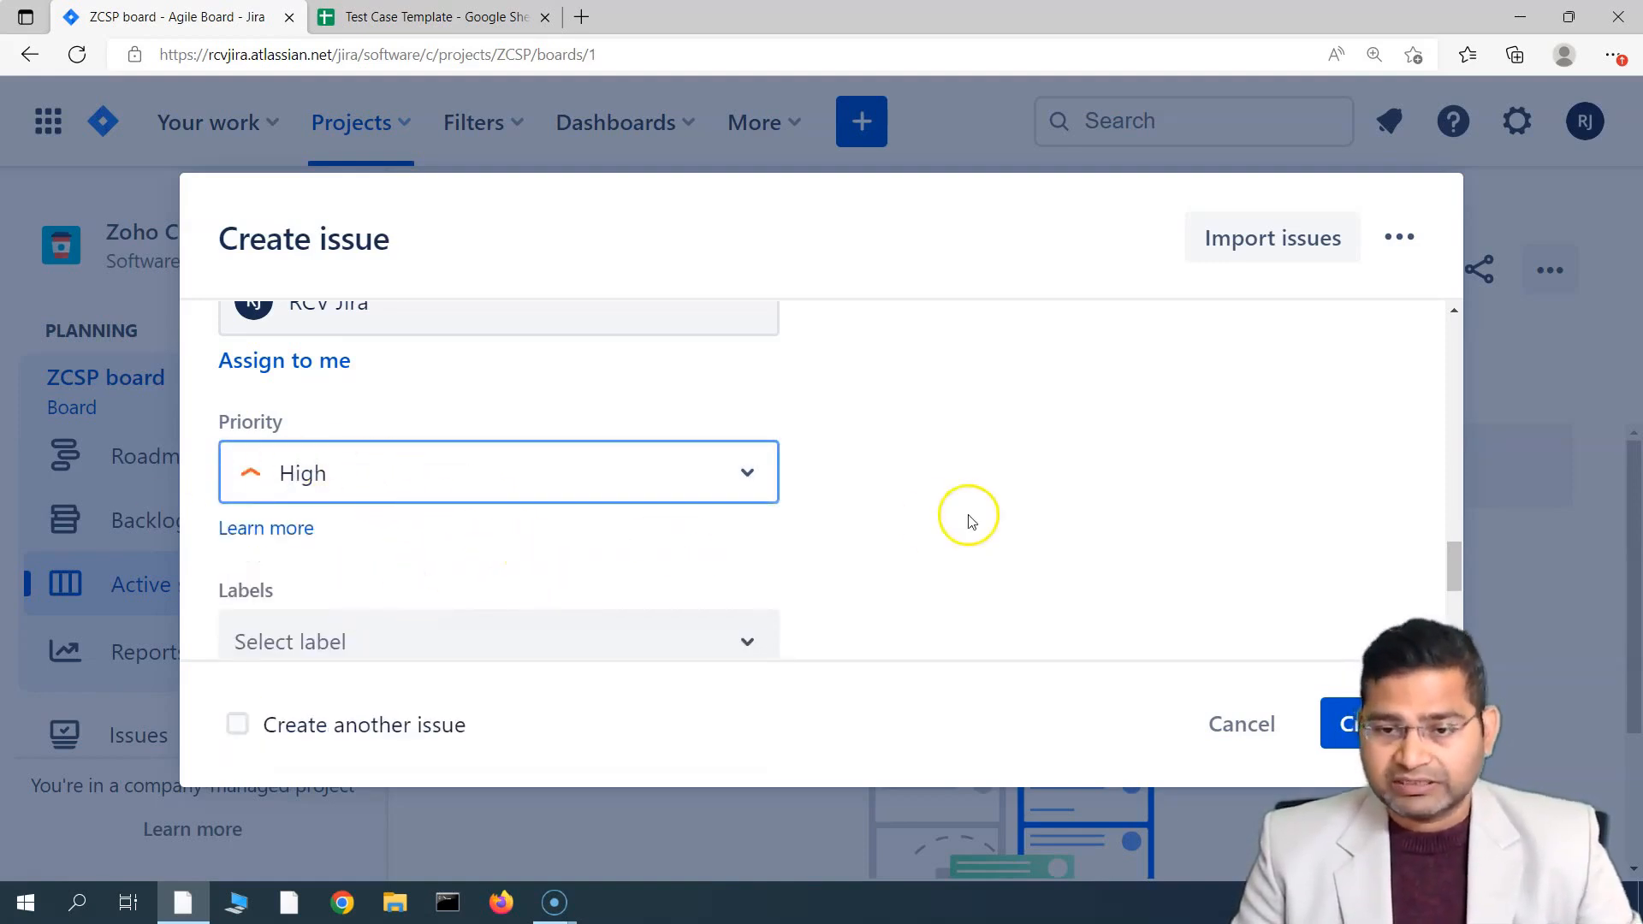
{"action": "left_click", "coordinate": [967, 515]}
Add the new label "Functional" to the issue being created.
{"action": "scroll", "coordinate": [937, 566], "scroll_direction": "down", "scroll_amount": 1}
{"action": "scroll", "coordinate": [935, 567], "scroll_direction": "down", "scroll_amount": 3}
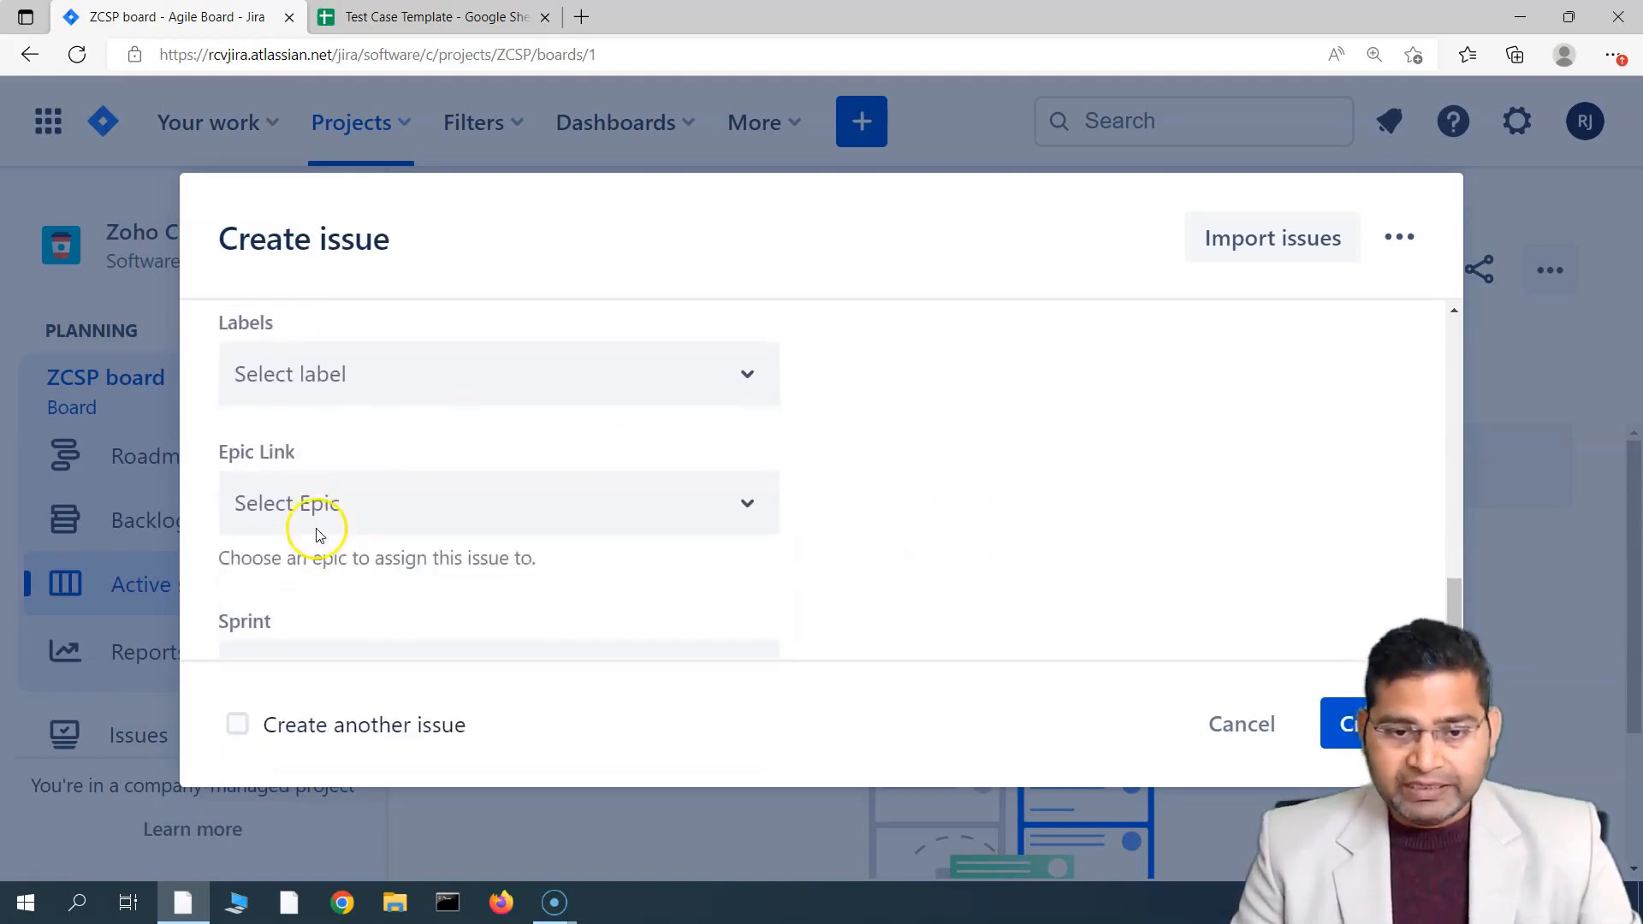
{"action": "left_click", "coordinate": [450, 387]}
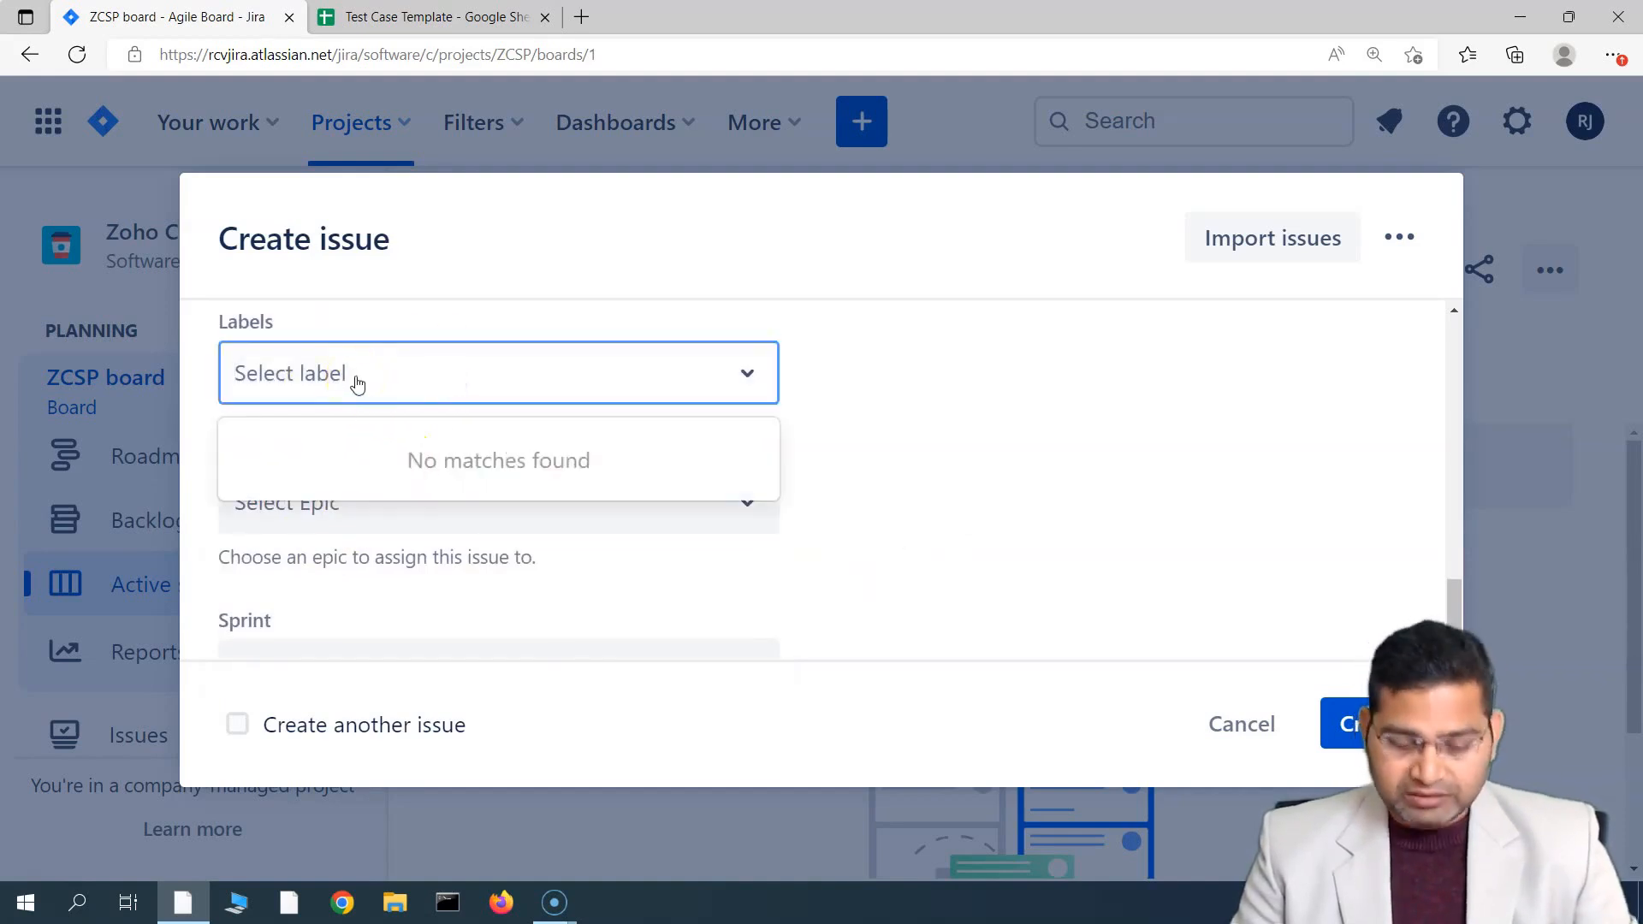
{"action": "type", "text": "Fun"}
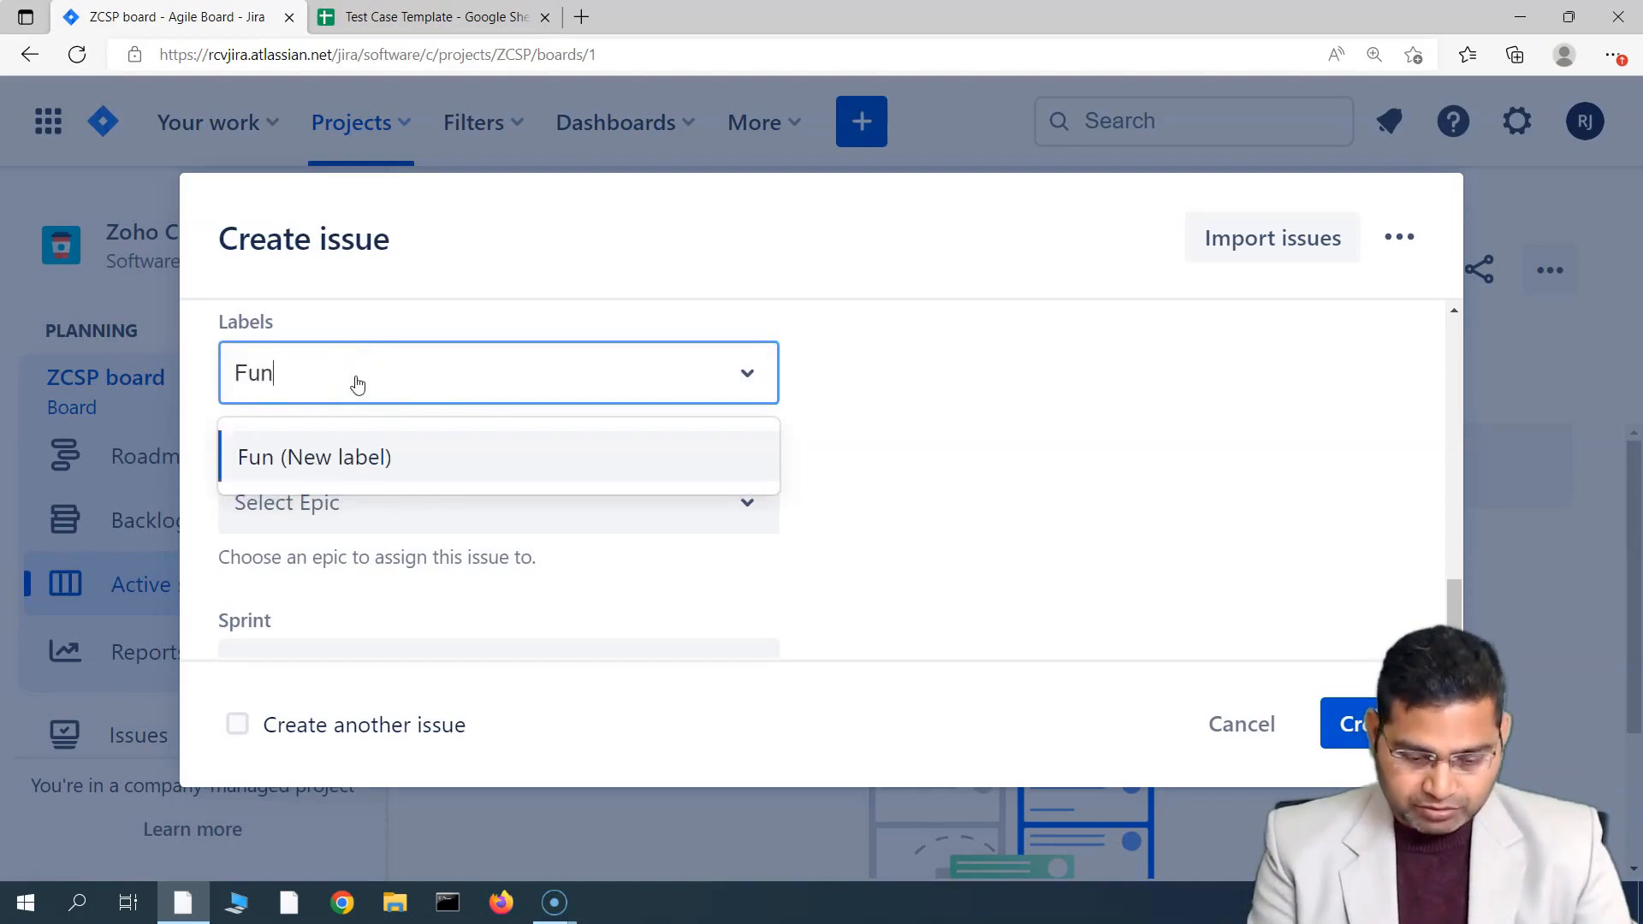
{"action": "type", "text": "ctional"}
{"action": "key", "text": "Return"}
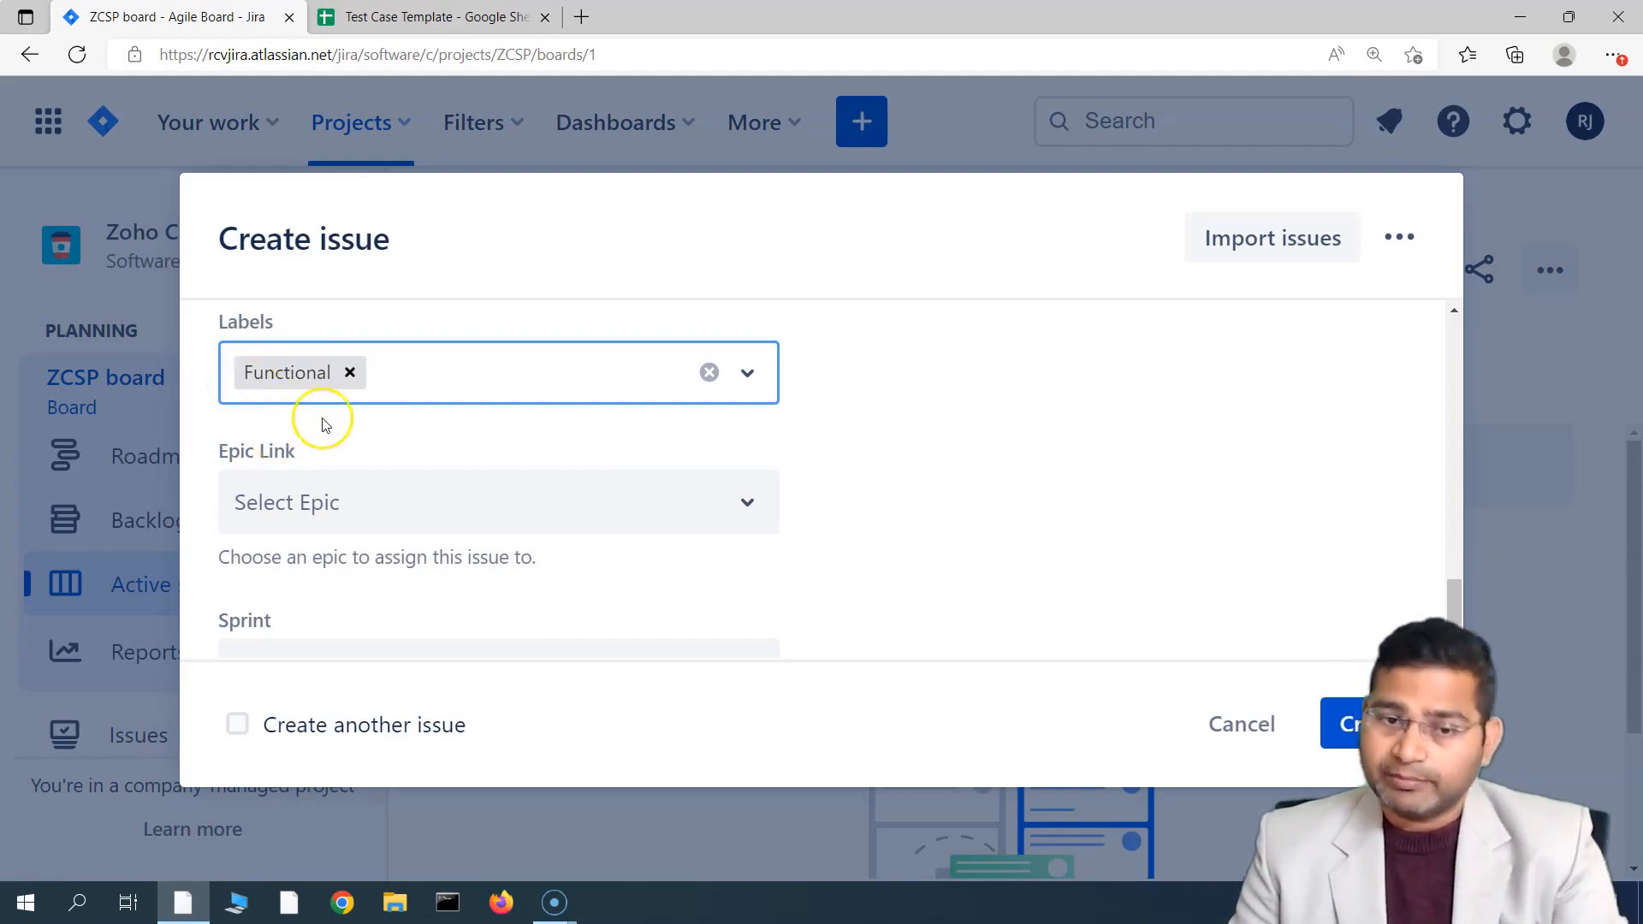
Set the epic link to Account Management and create the issue.
{"action": "scroll", "coordinate": [462, 483], "scroll_direction": "down", "scroll_amount": 1}
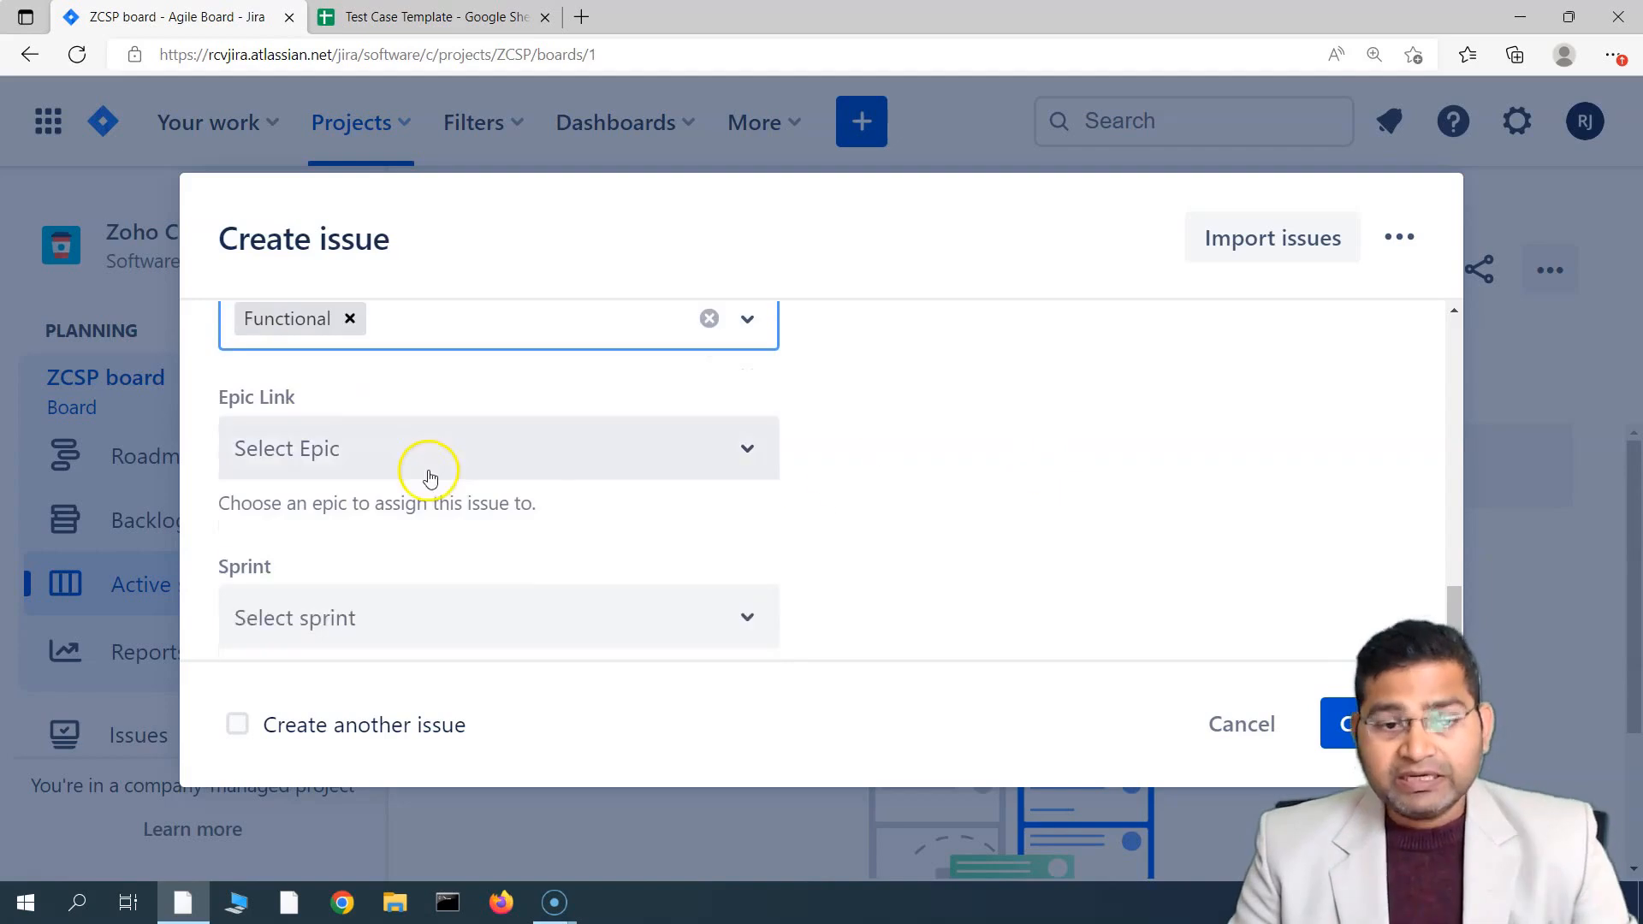
{"action": "left_click", "coordinate": [345, 458]}
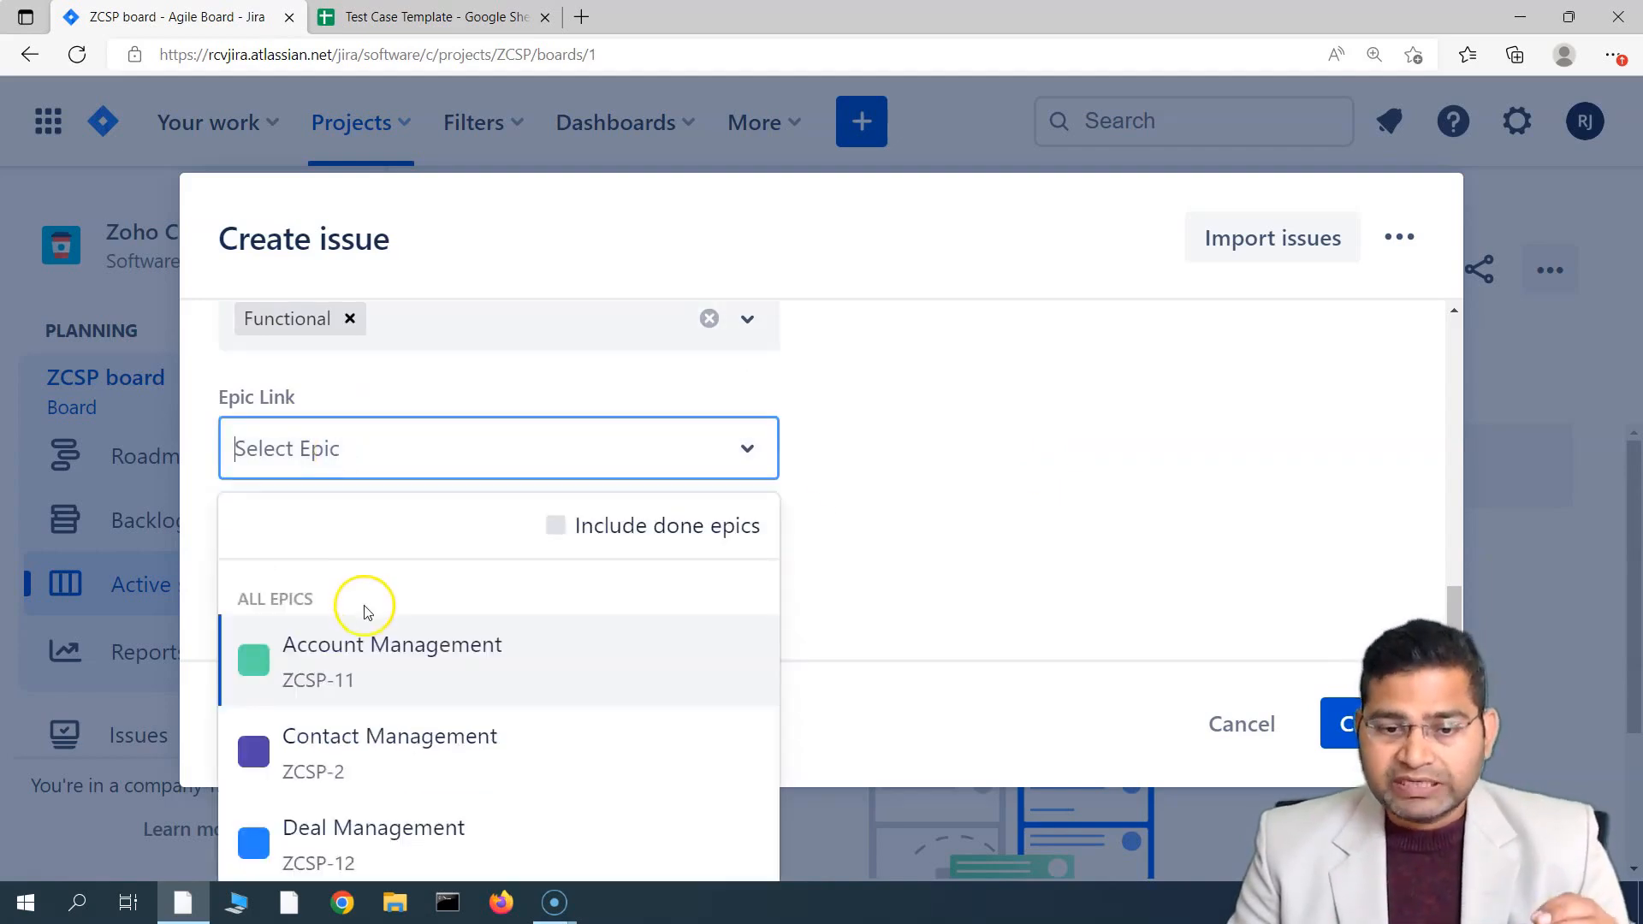
{"action": "left_click", "coordinate": [390, 663]}
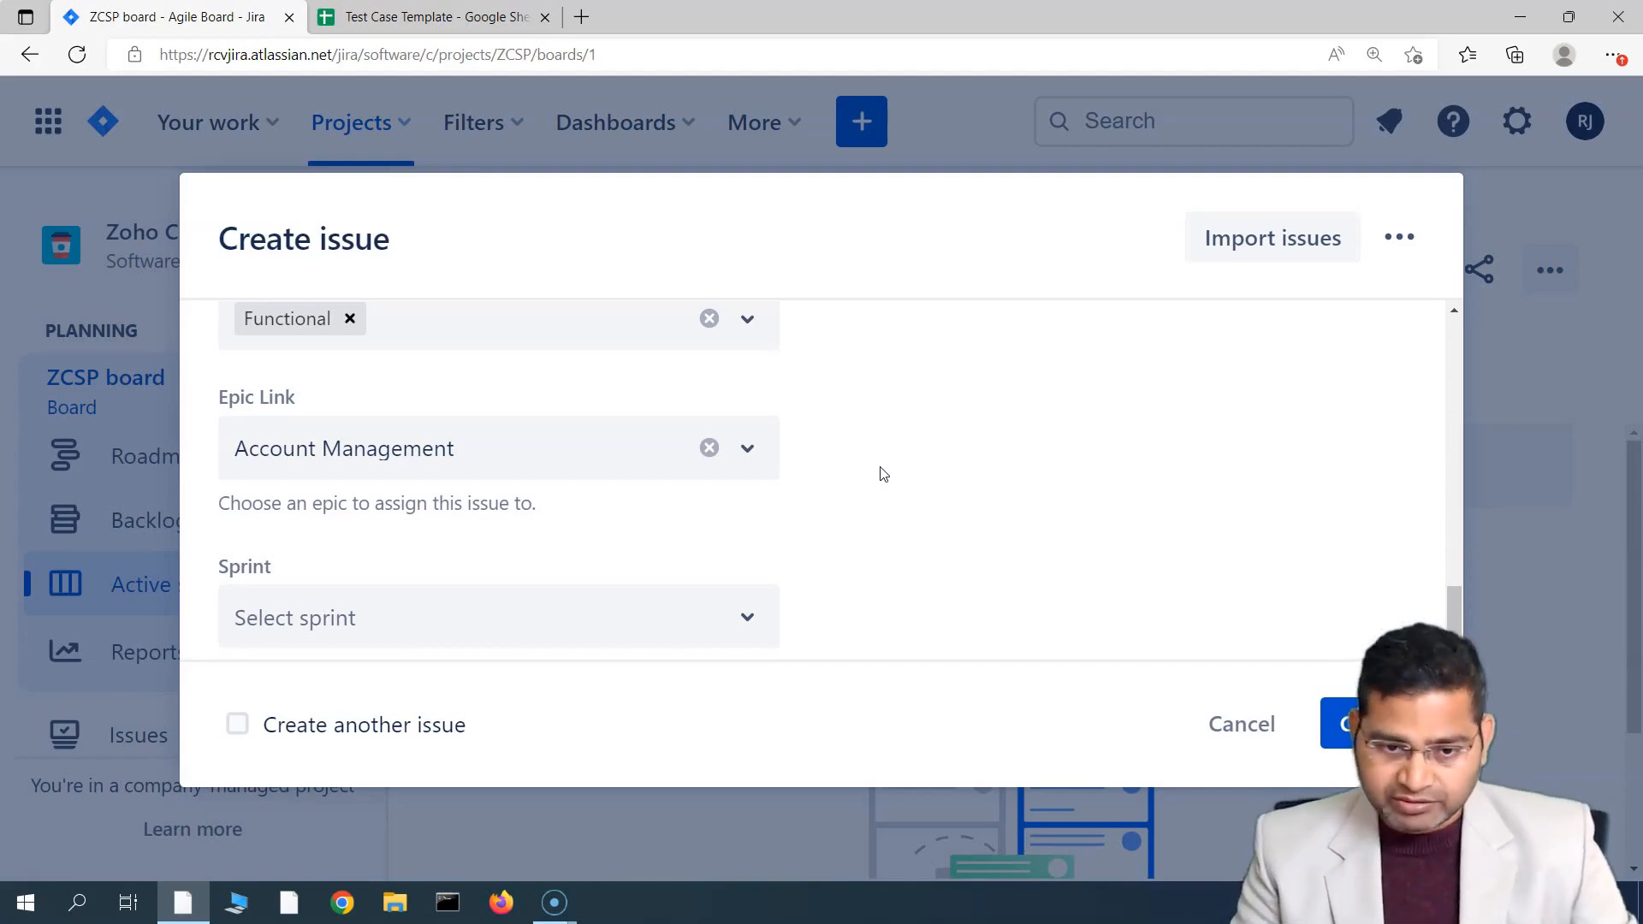
{"action": "scroll", "coordinate": [883, 472], "scroll_direction": "down", "scroll_amount": 1}
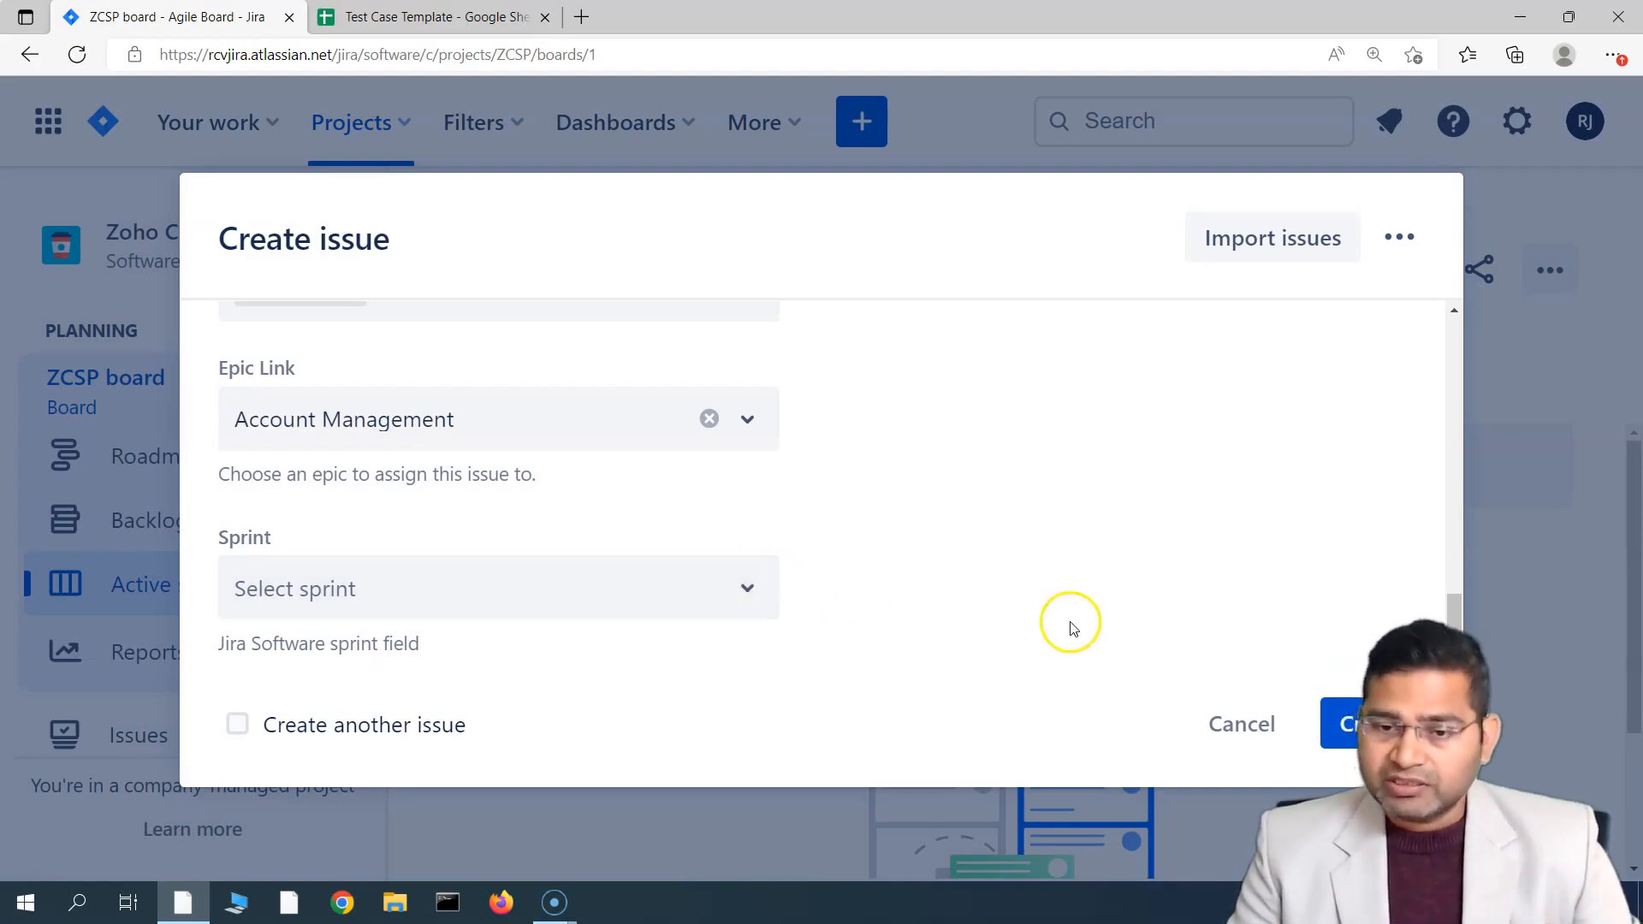
{"action": "left_click", "coordinate": [1346, 724]}
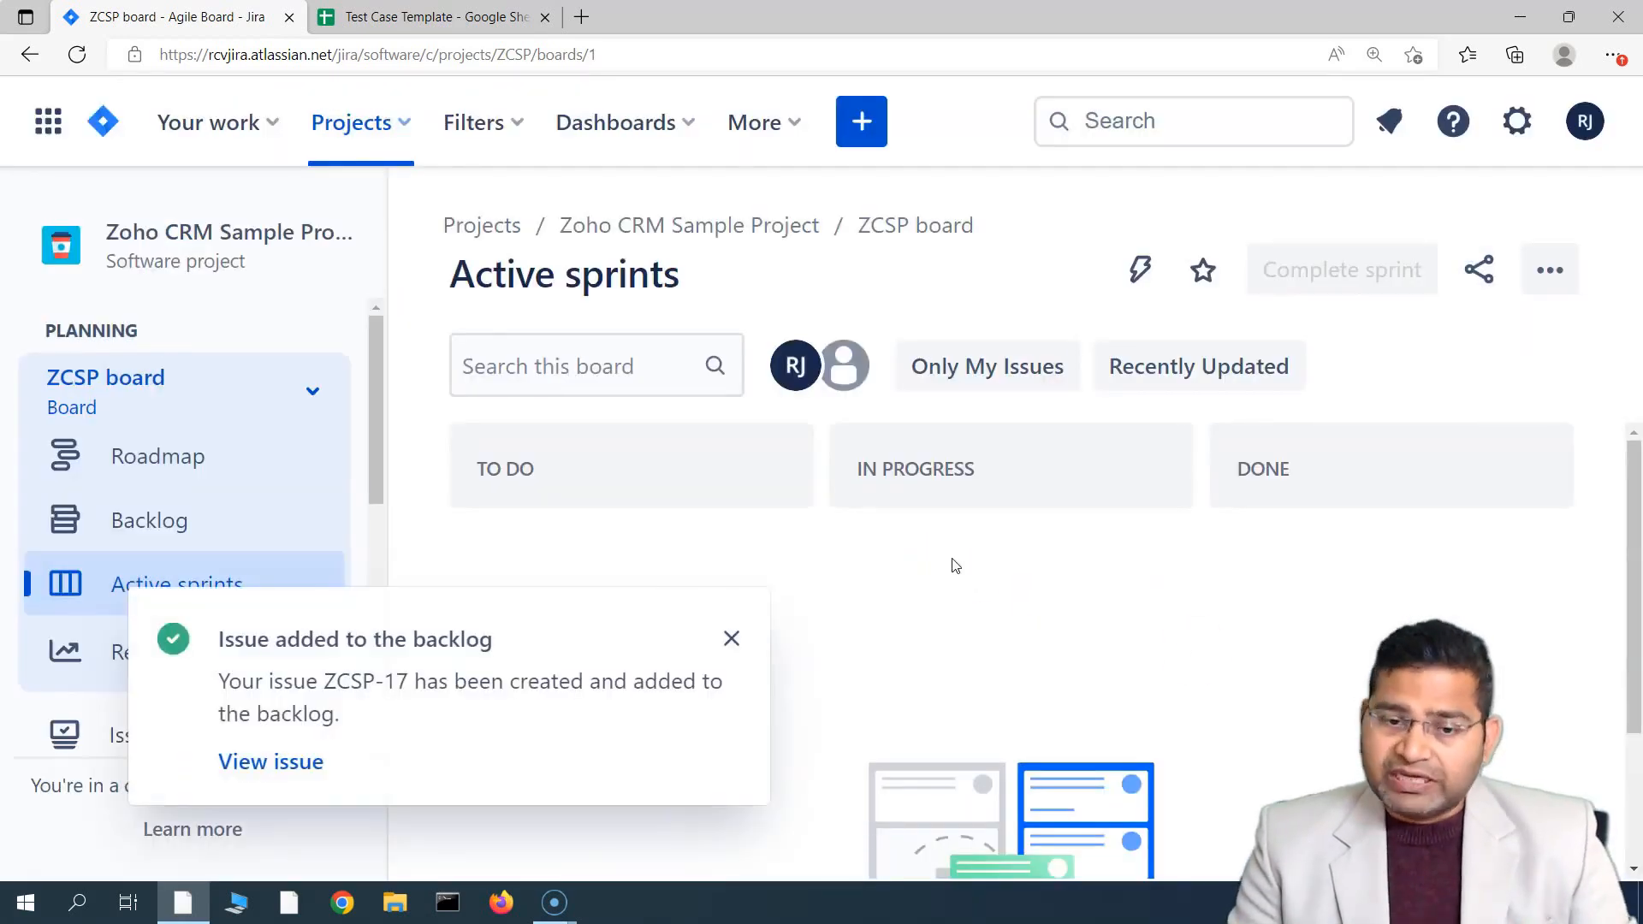
Open the newly created test issue and reduce the page zoom so more of it fits on screen.
{"action": "left_click", "coordinate": [273, 761]}
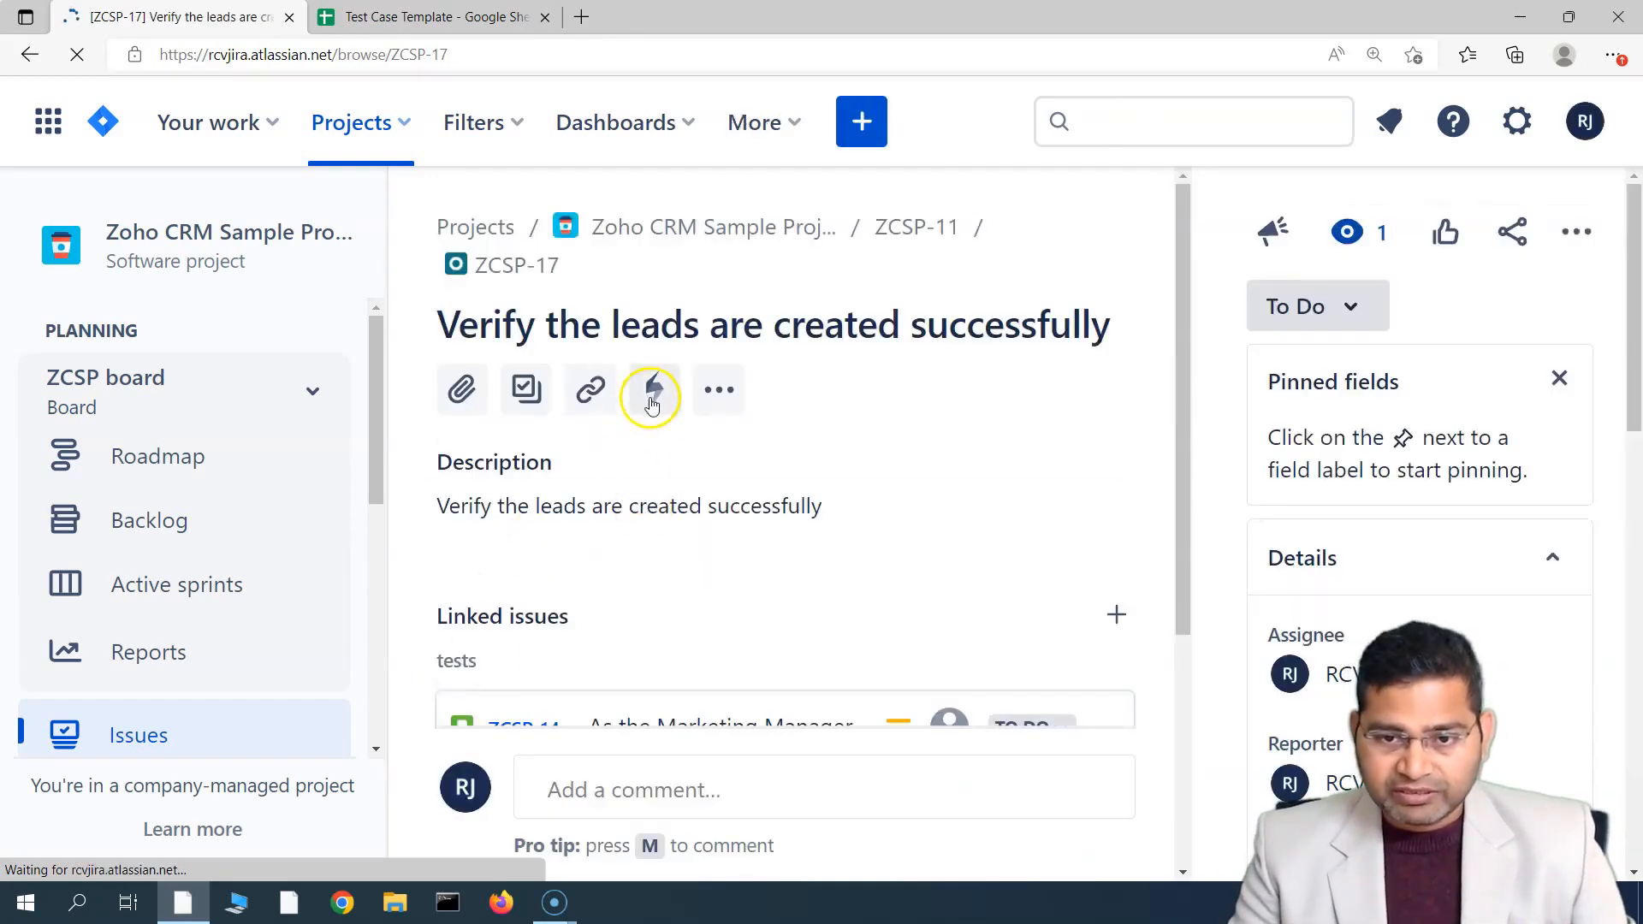
{"action": "key", "text": "ctrl+plus"}
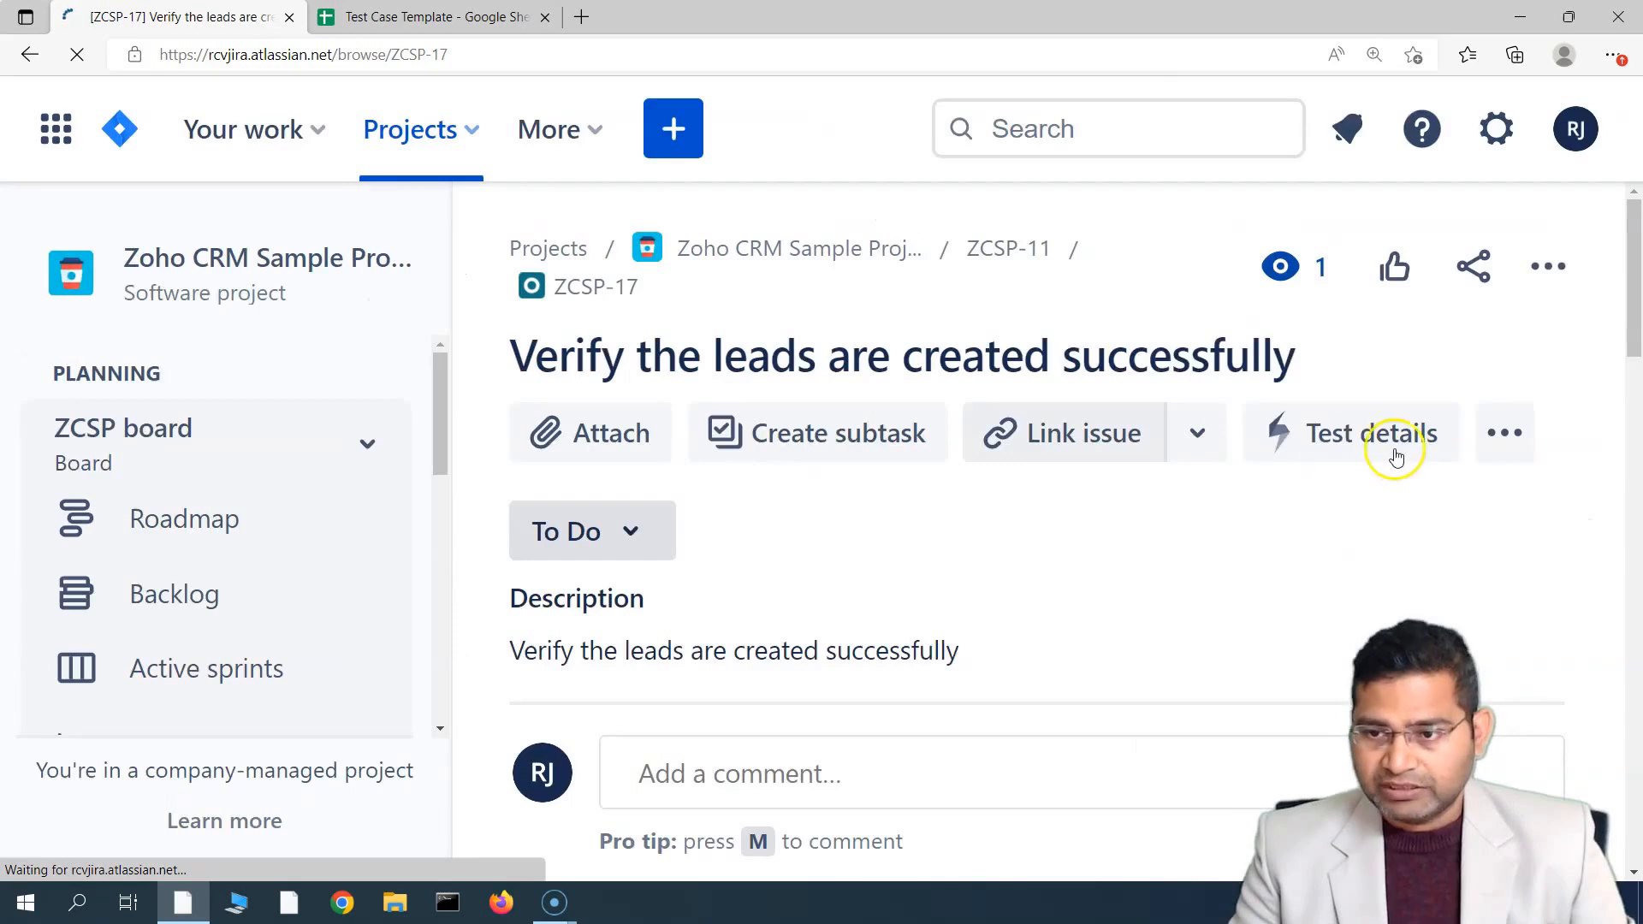
{"action": "key", "text": "ctrl+minus"}
{"action": "key", "text": "ctrl+minus"}
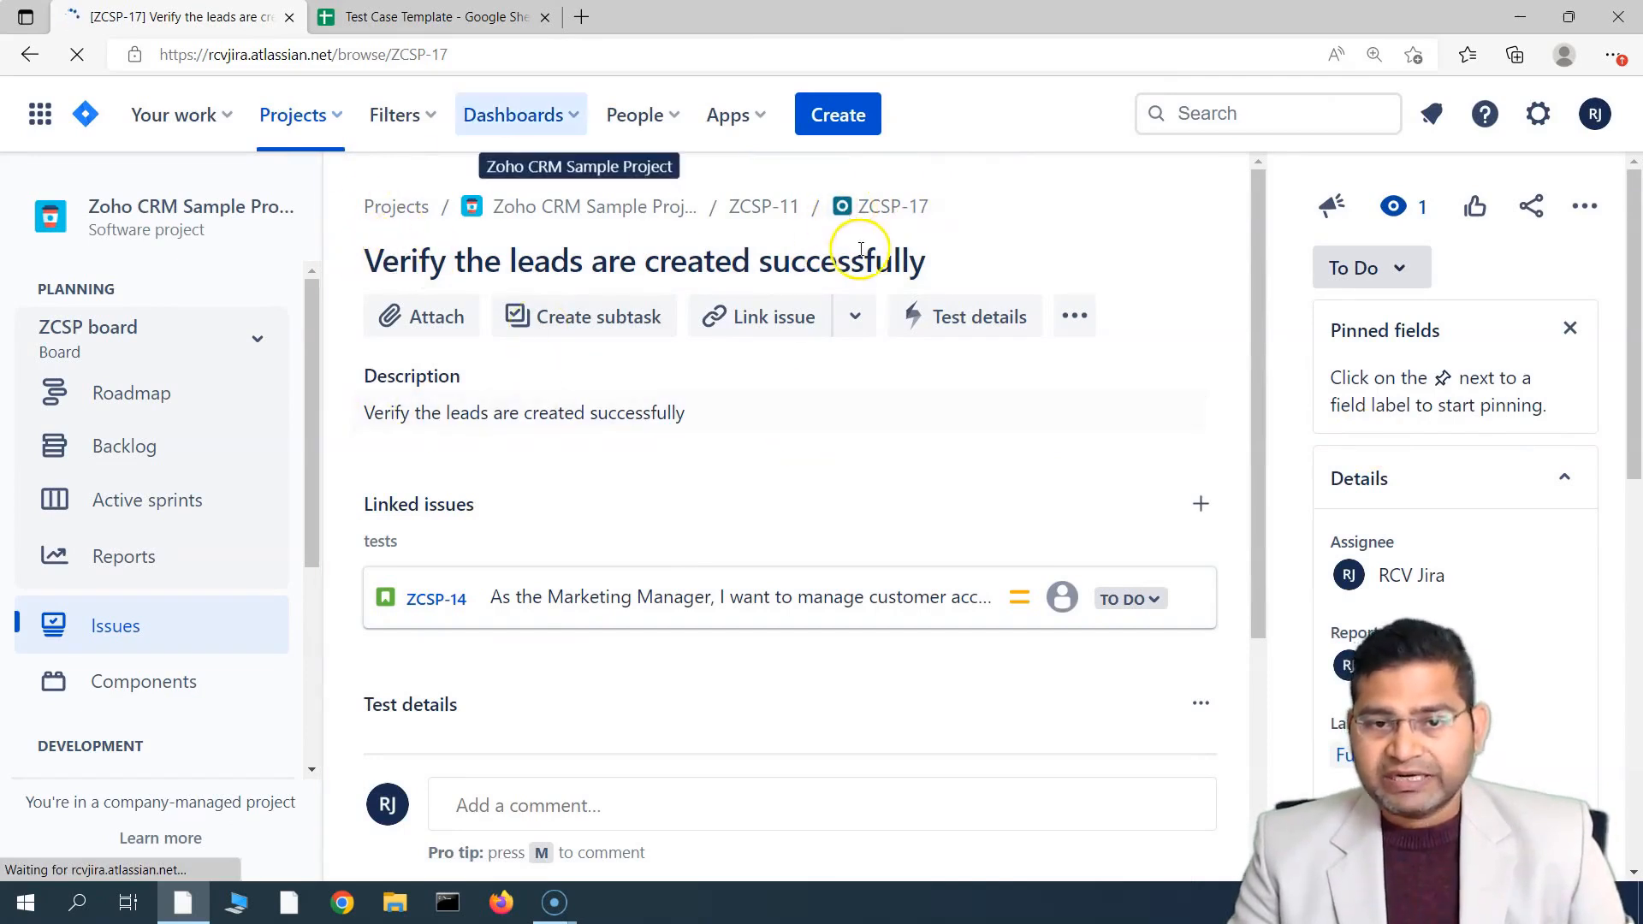
Examine the new issue's description, linked story, Test details section and the options for defining test steps.
{"action": "scroll", "coordinate": [620, 719], "scroll_direction": "down", "scroll_amount": 2}
{"action": "scroll", "coordinate": [621, 719], "scroll_direction": "down", "scroll_amount": 2}
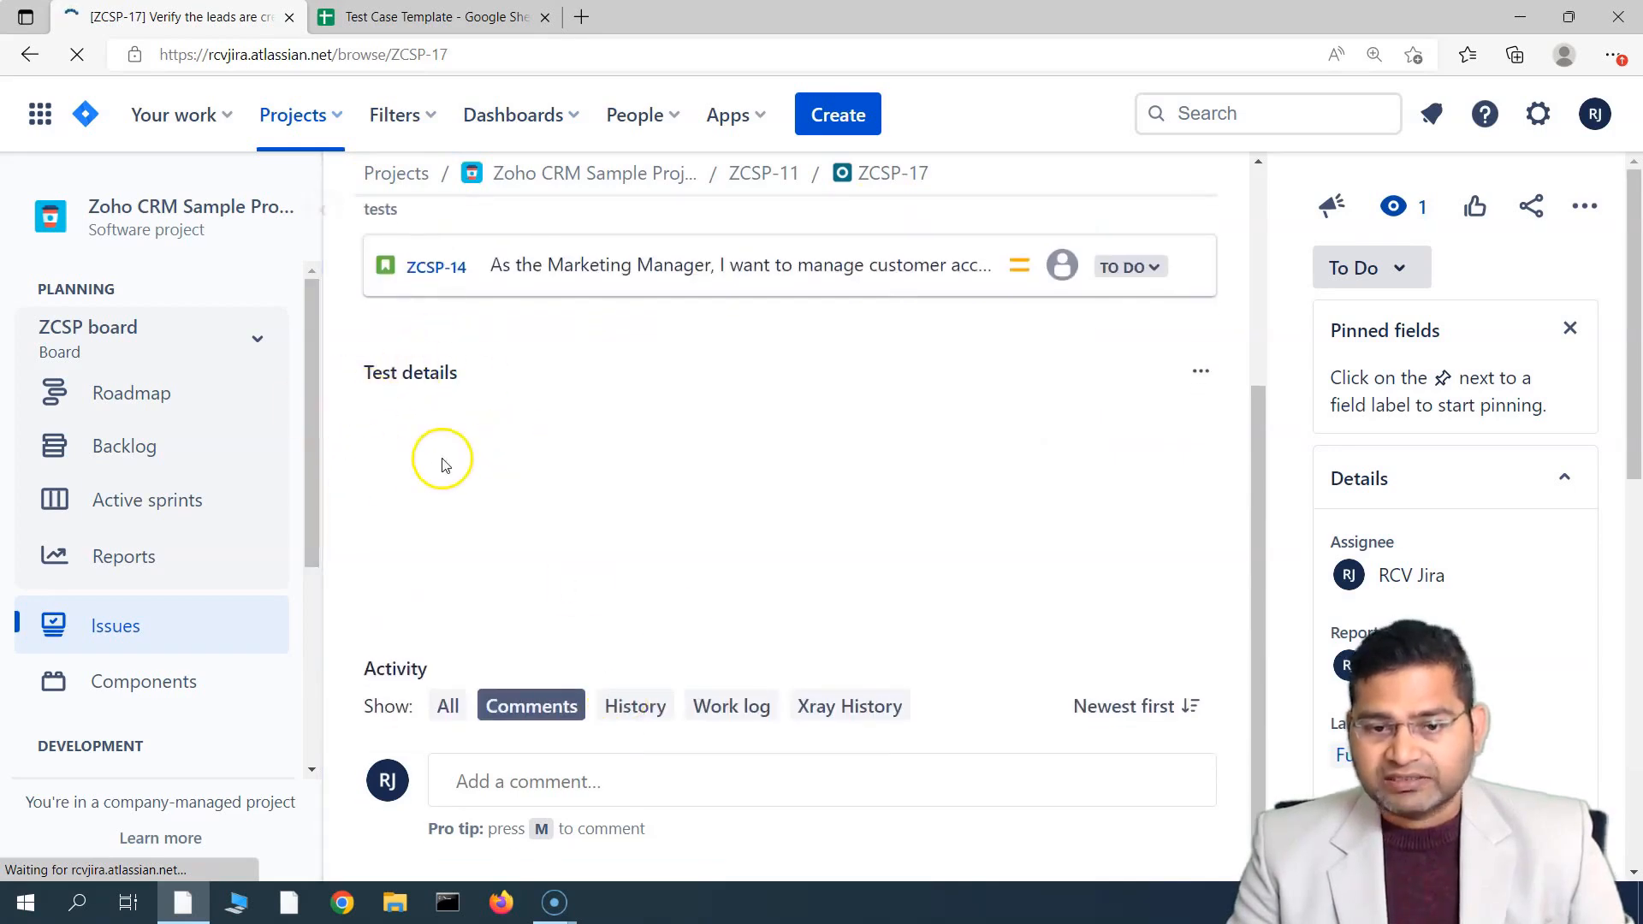
{"action": "scroll", "coordinate": [466, 471], "scroll_direction": "up", "scroll_amount": 4}
{"action": "scroll", "coordinate": [759, 720], "scroll_direction": "down", "scroll_amount": 4}
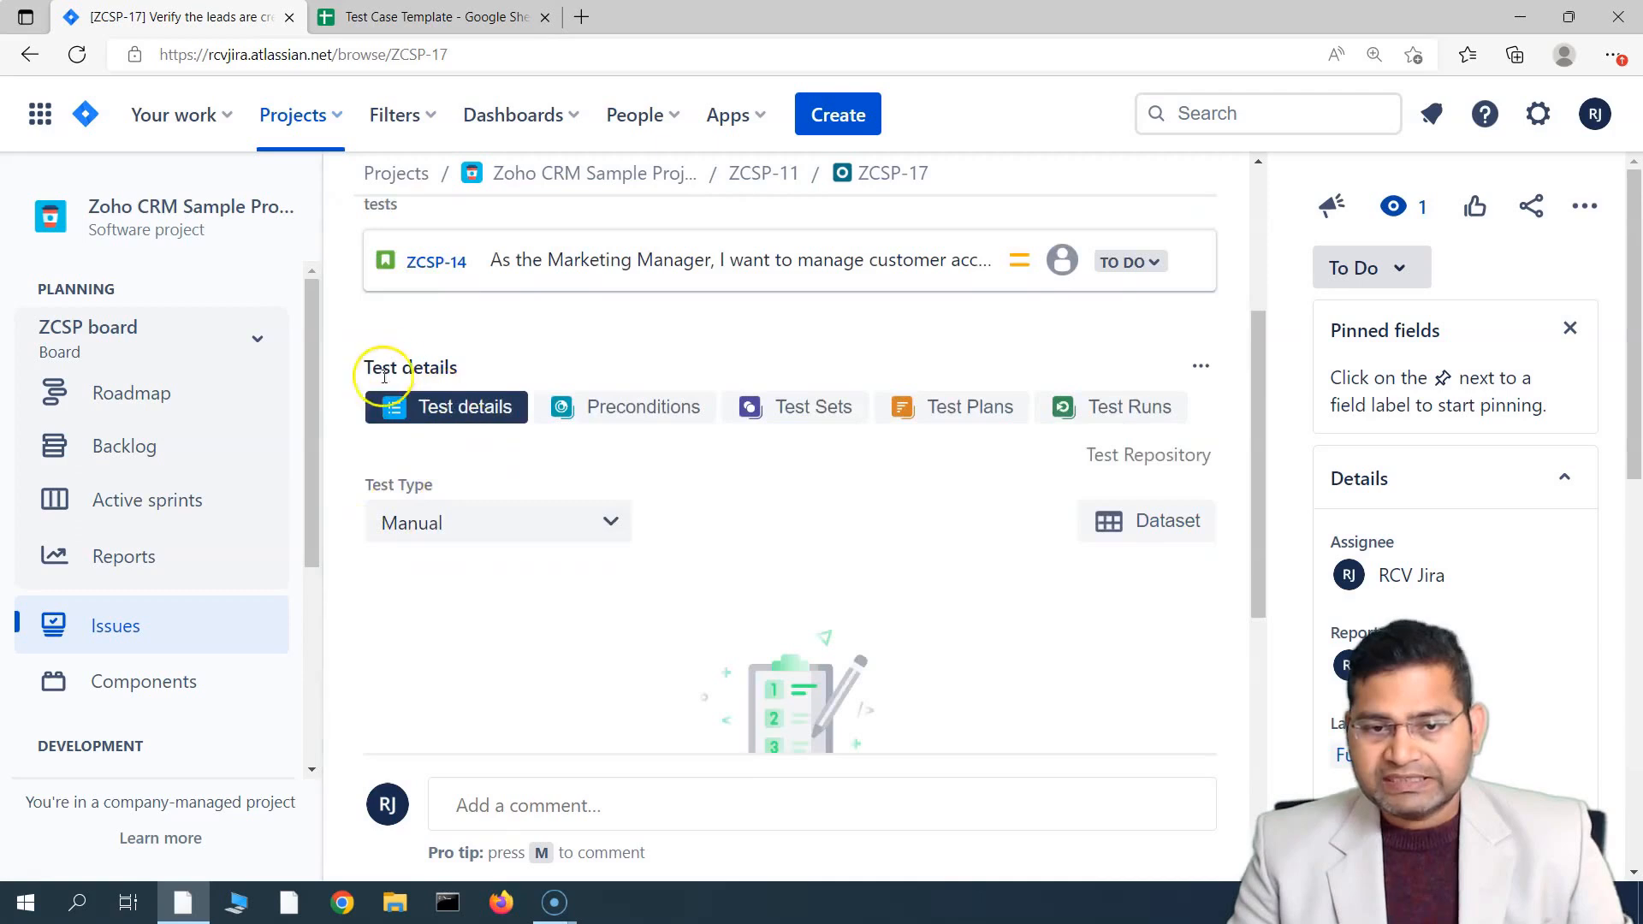
{"action": "scroll", "coordinate": [465, 592], "scroll_direction": "down", "scroll_amount": 6}
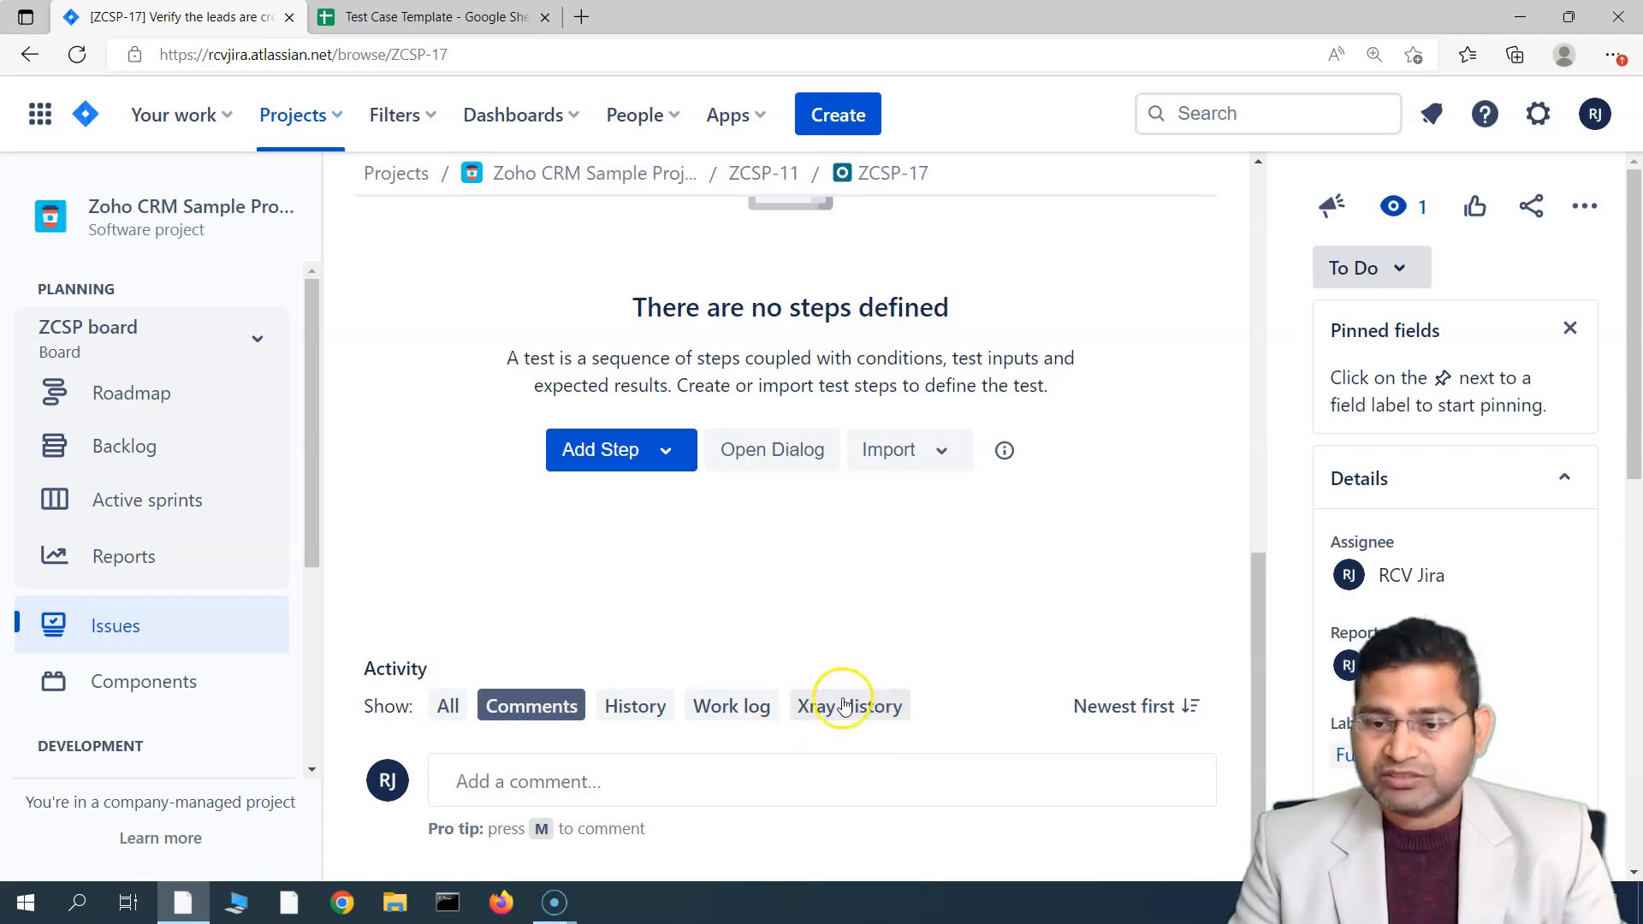
{"action": "scroll", "coordinate": [859, 709], "scroll_direction": "up", "scroll_amount": 3}
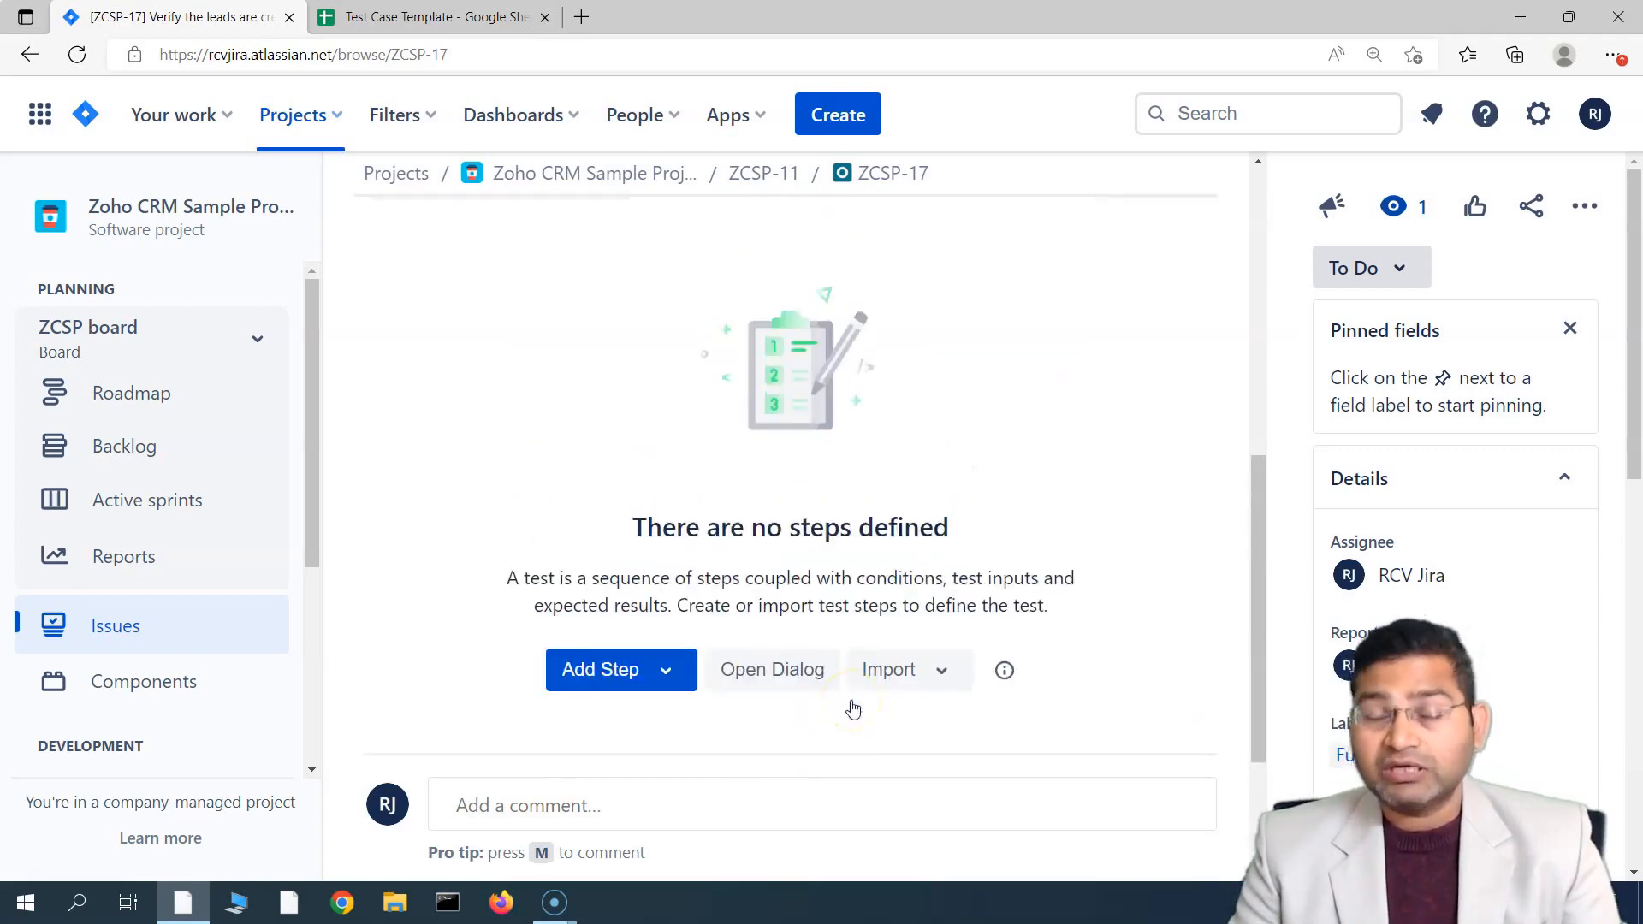
{"action": "scroll", "coordinate": [834, 707], "scroll_direction": "down", "scroll_amount": 3}
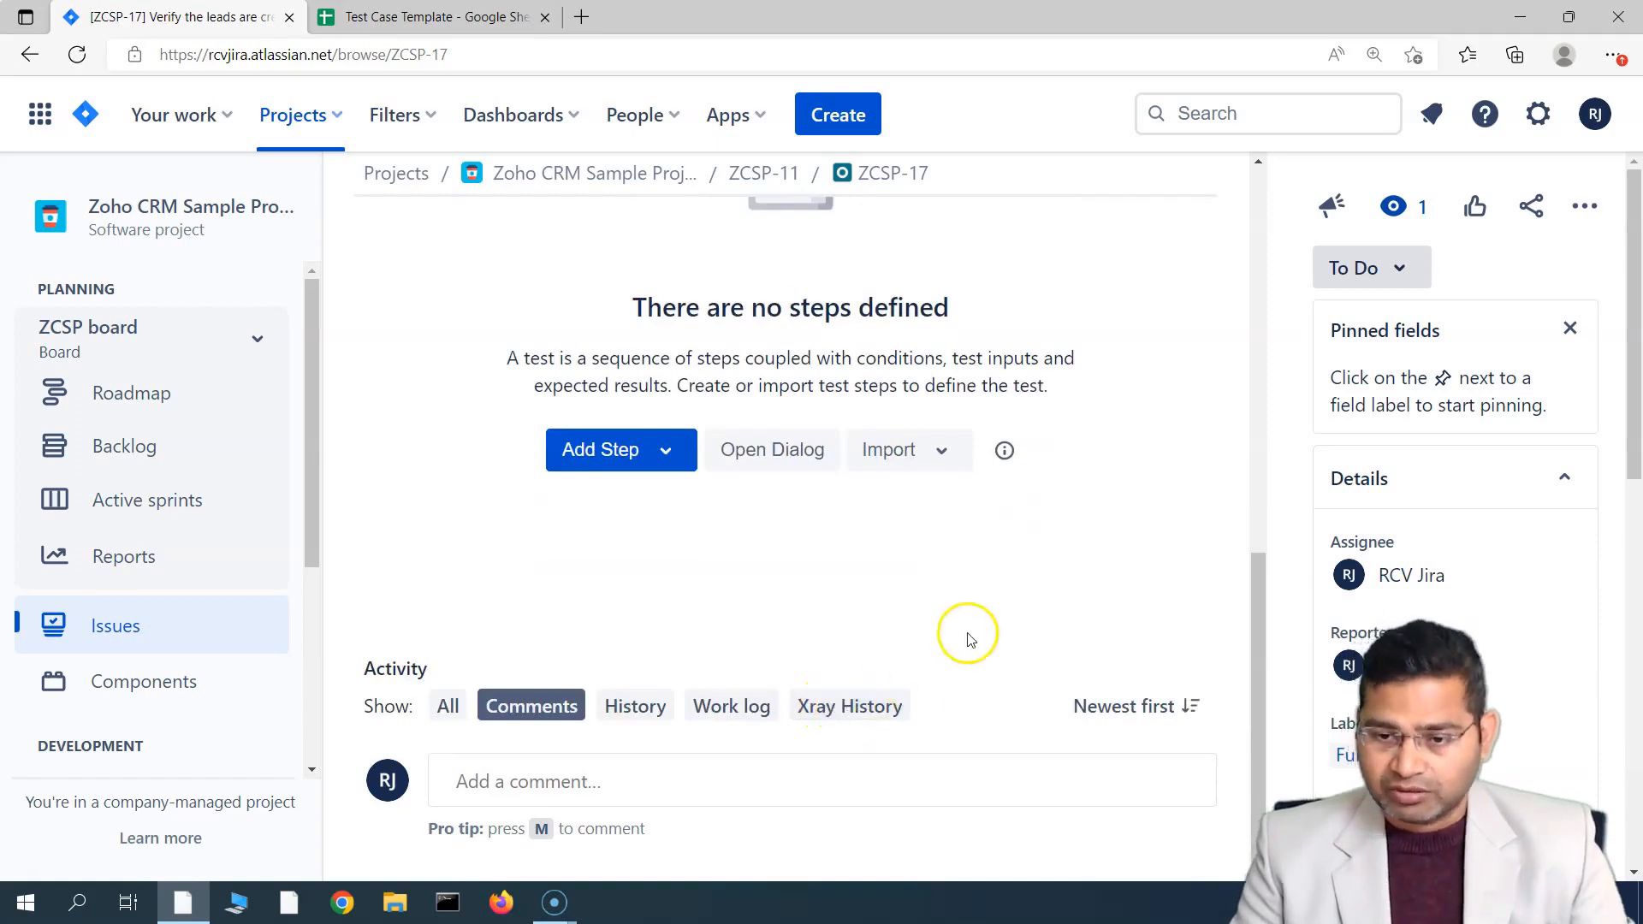
{"action": "scroll", "coordinate": [854, 616], "scroll_direction": "up", "scroll_amount": 5}
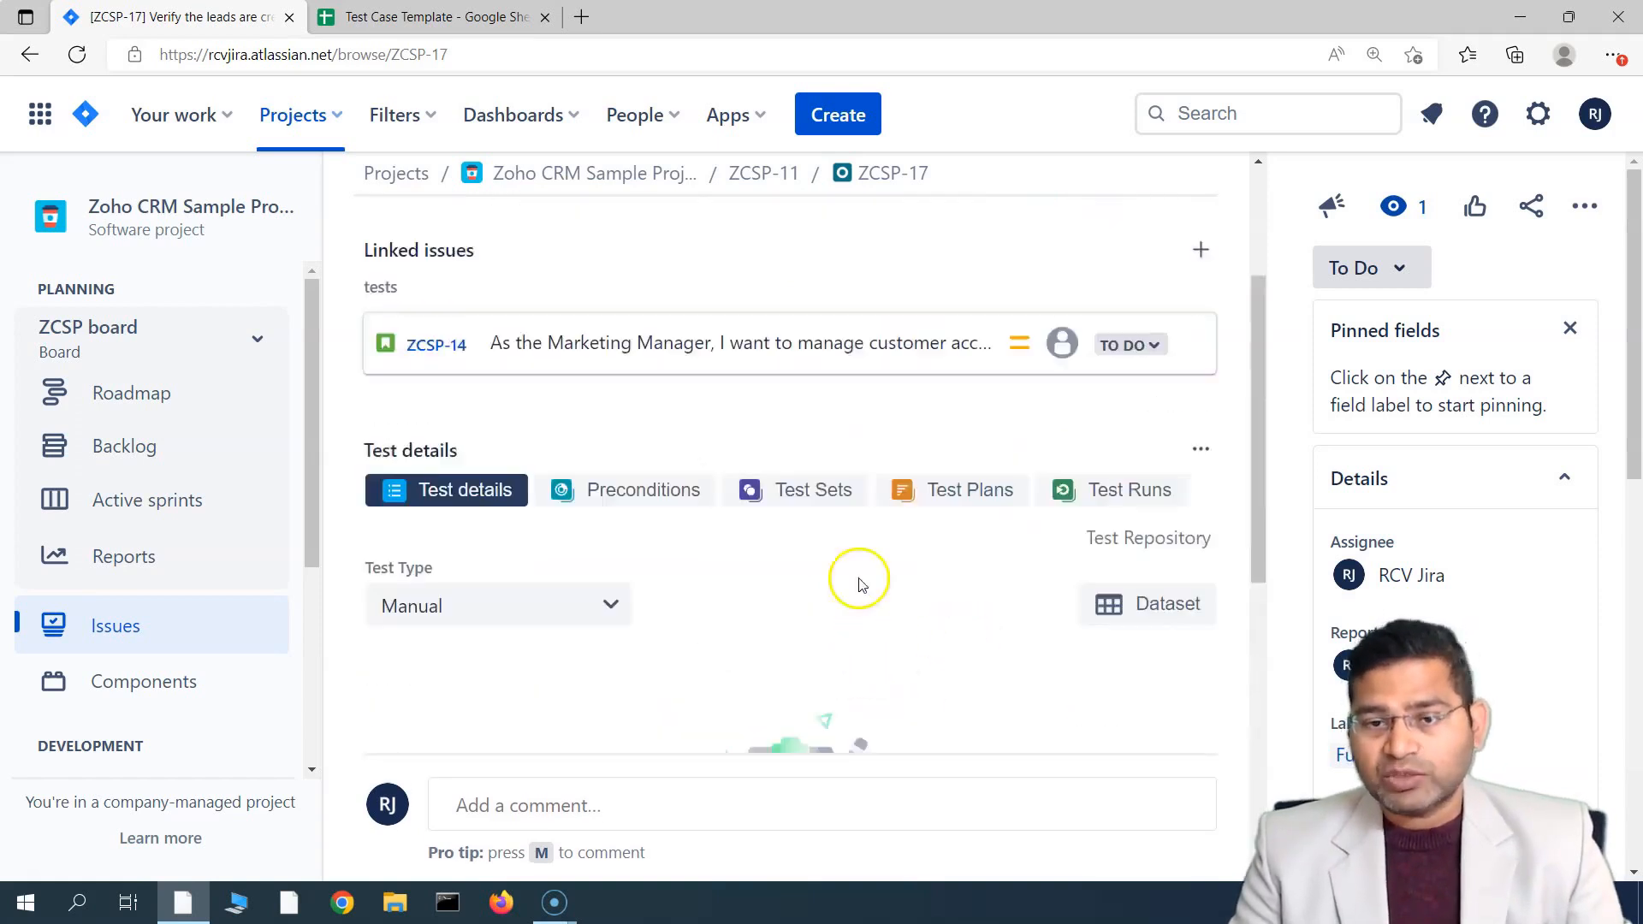
{"action": "scroll", "coordinate": [642, 348], "scroll_direction": "up", "scroll_amount": 3}
{"action": "scroll", "coordinate": [830, 599], "scroll_direction": "down", "scroll_amount": 10}
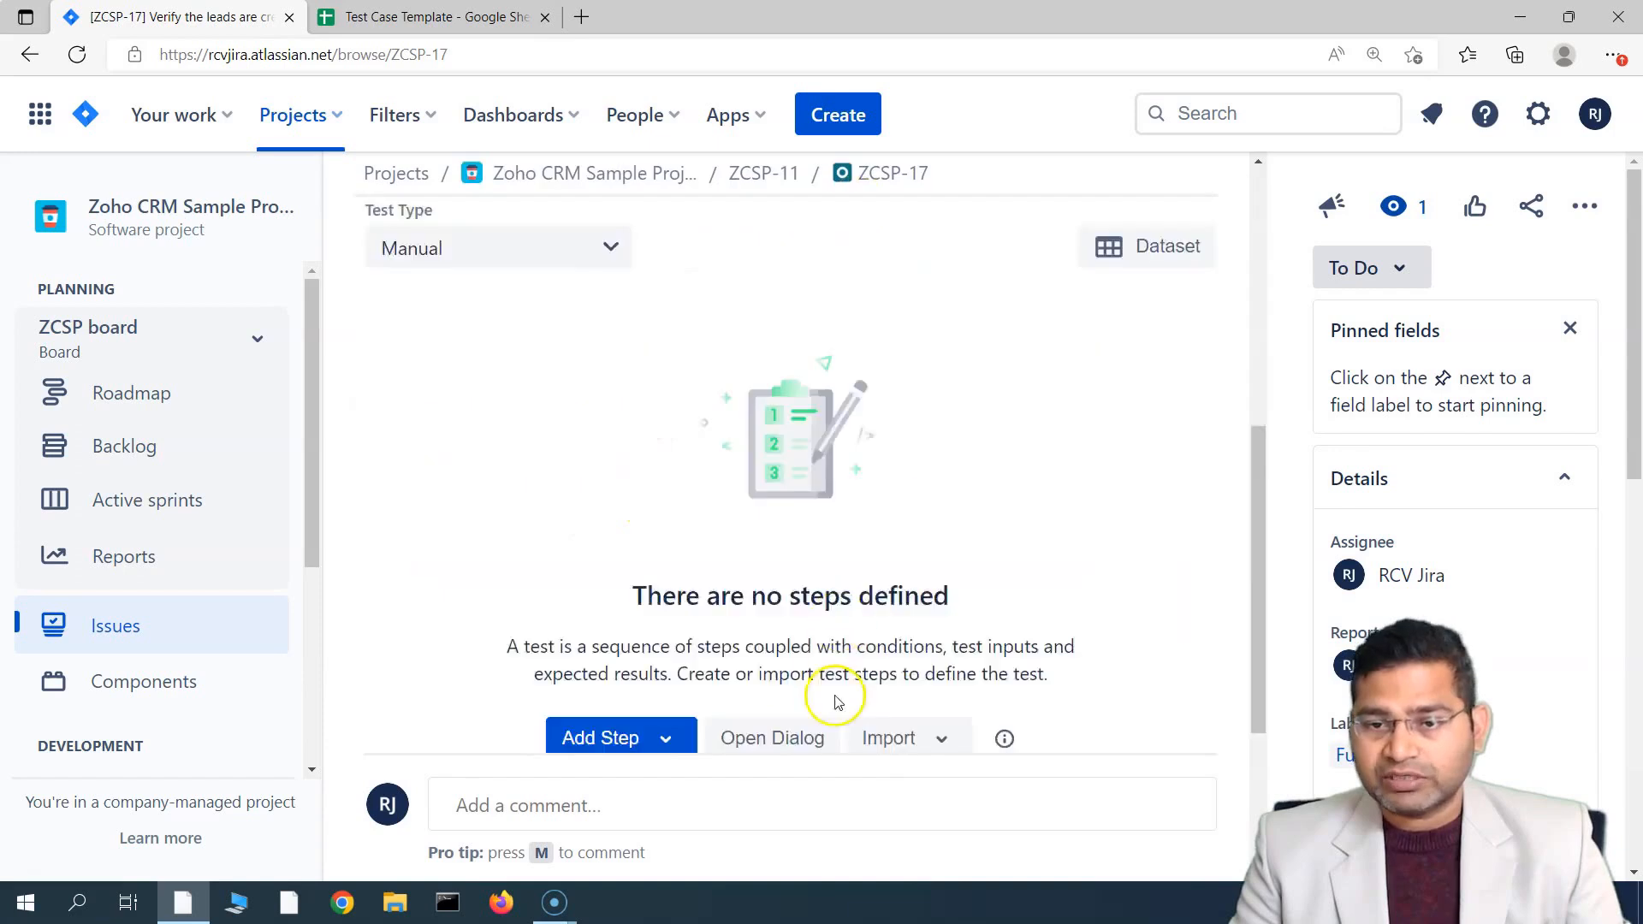
{"action": "scroll", "coordinate": [888, 676], "scroll_direction": "down", "scroll_amount": 2}
{"action": "scroll", "coordinate": [881, 633], "scroll_direction": "up", "scroll_amount": 8}
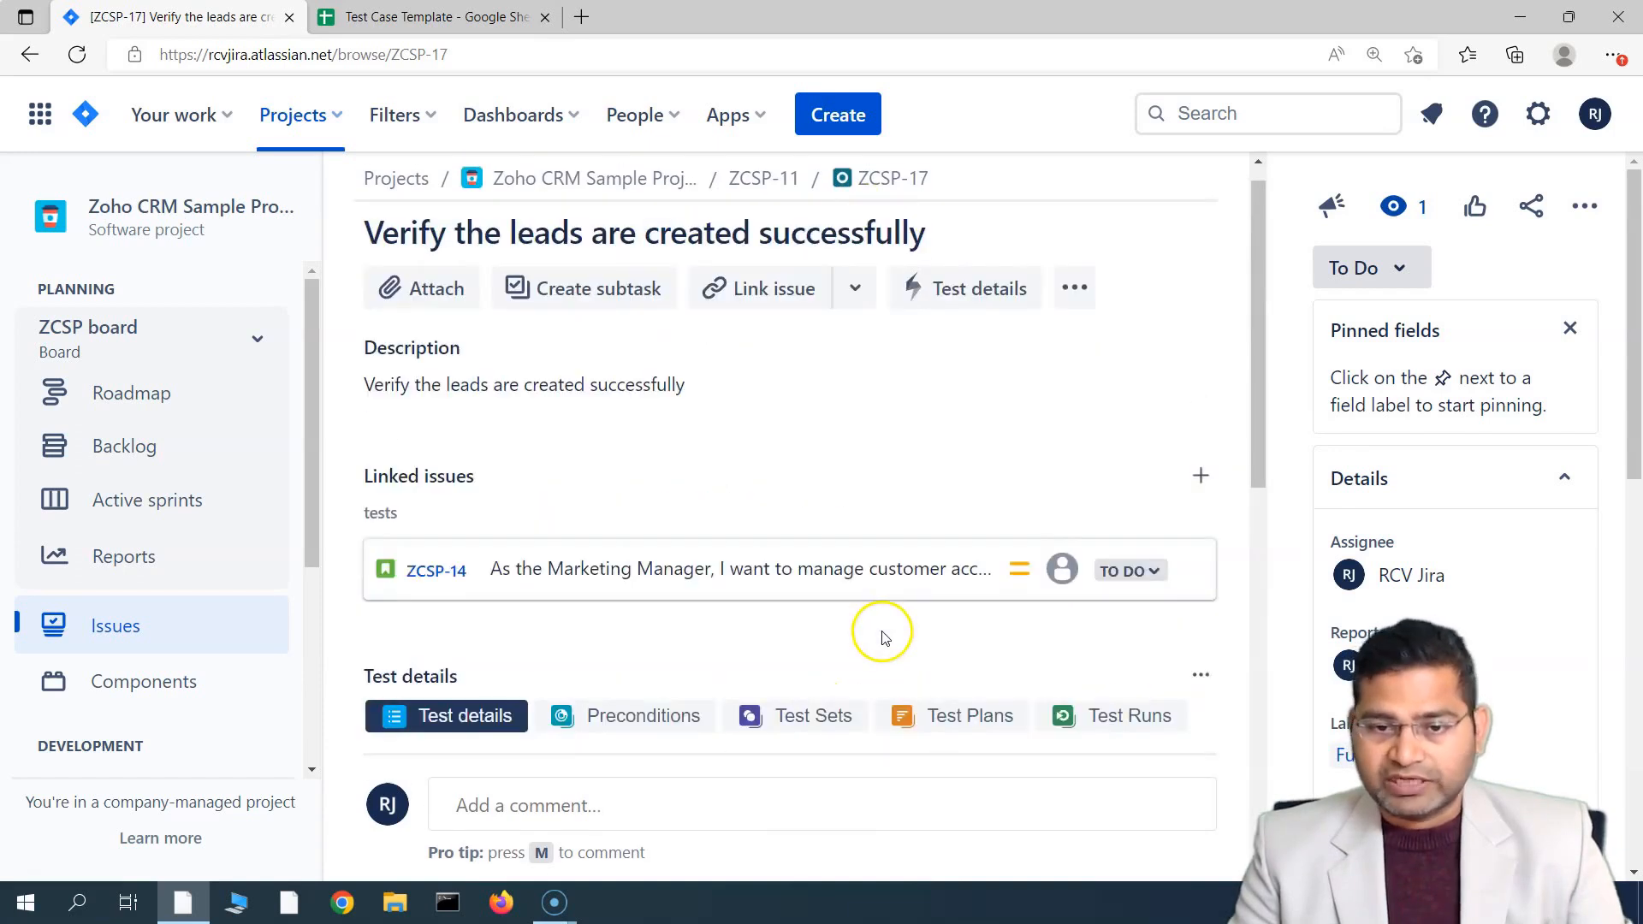
{"action": "scroll", "coordinate": [689, 612], "scroll_direction": "down", "scroll_amount": 3}
{"action": "scroll", "coordinate": [752, 470], "scroll_direction": "up", "scroll_amount": 3}
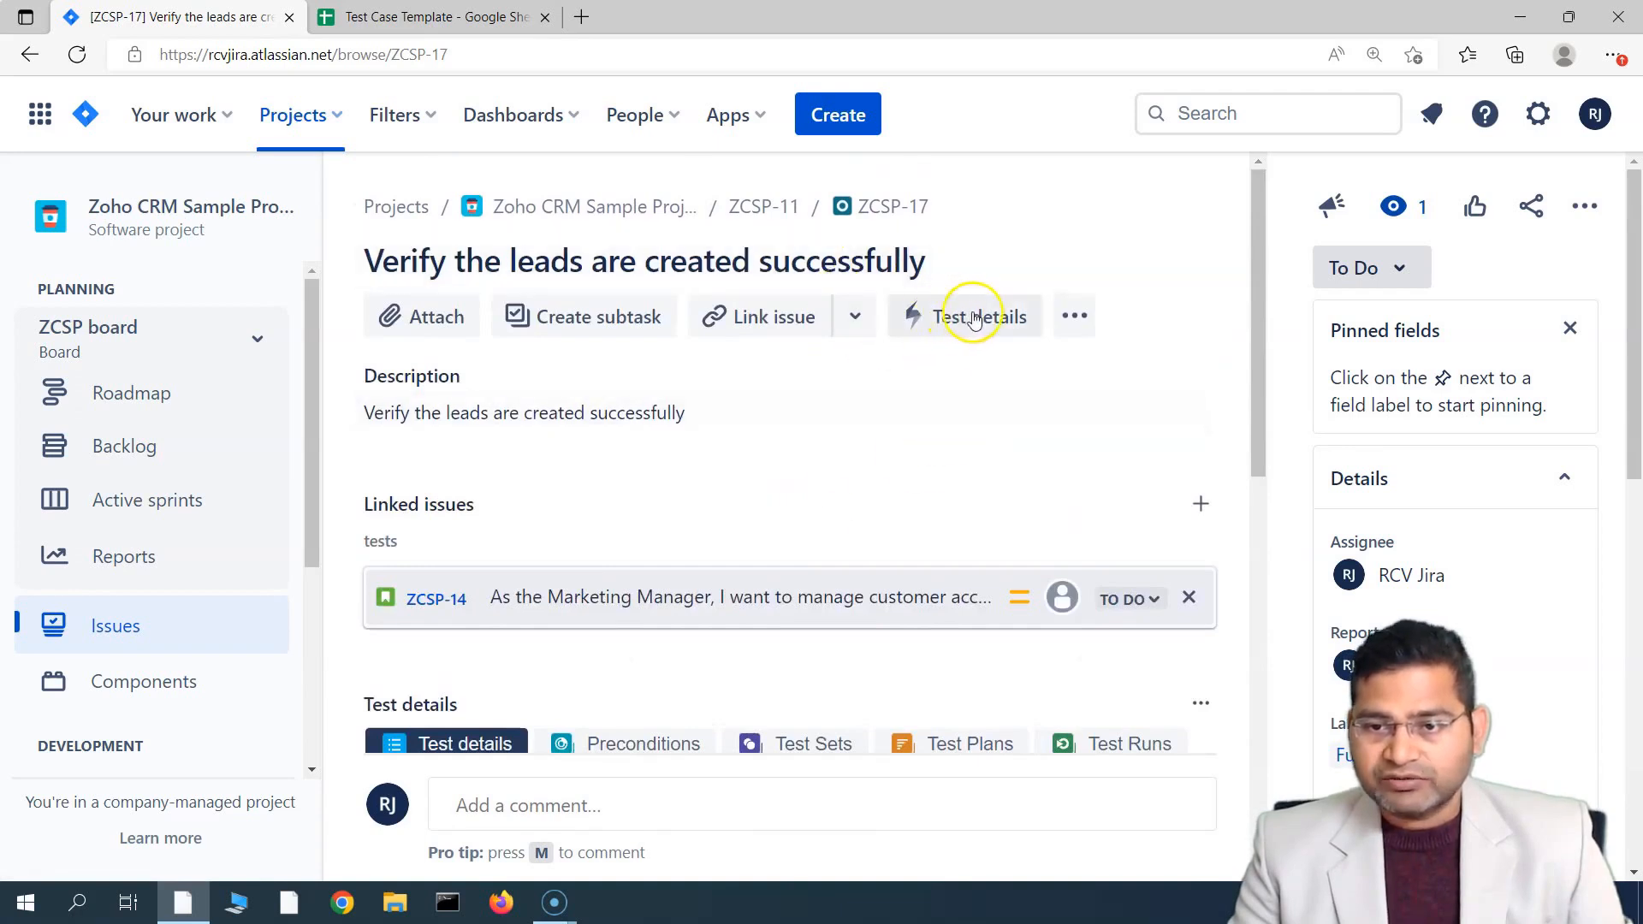
{"action": "scroll", "coordinate": [590, 659], "scroll_direction": "down", "scroll_amount": 4}
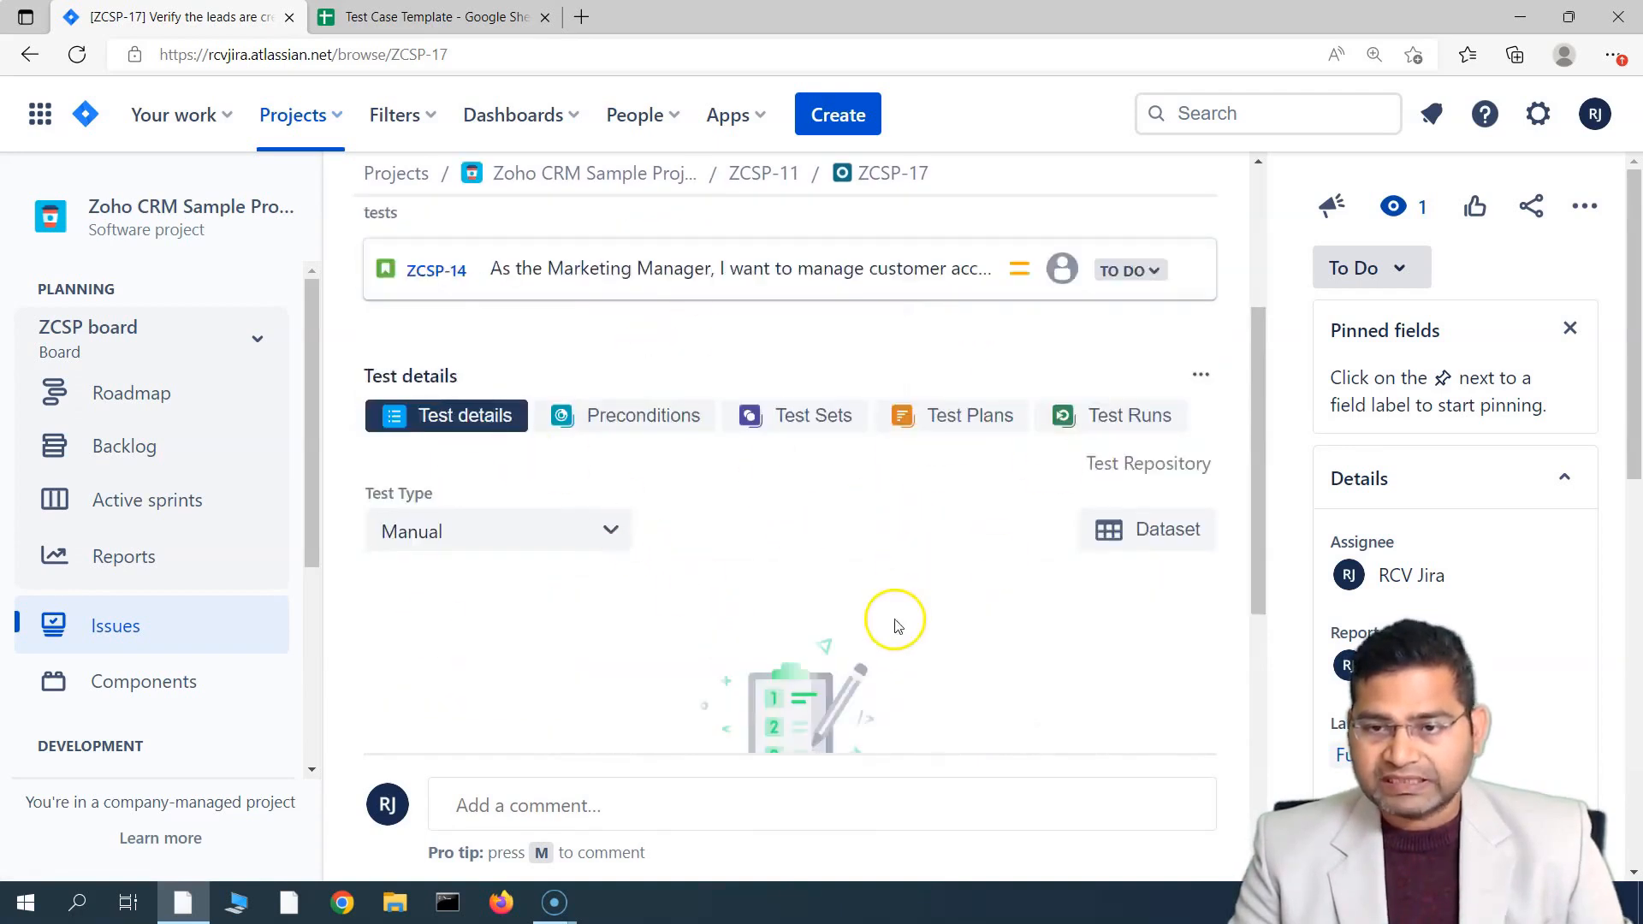
{"action": "scroll", "coordinate": [941, 480], "scroll_direction": "up", "scroll_amount": 4}
Jump to the issue's Test details section at a larger page zoom and look over its subsections.
{"action": "left_click", "coordinate": [958, 323]}
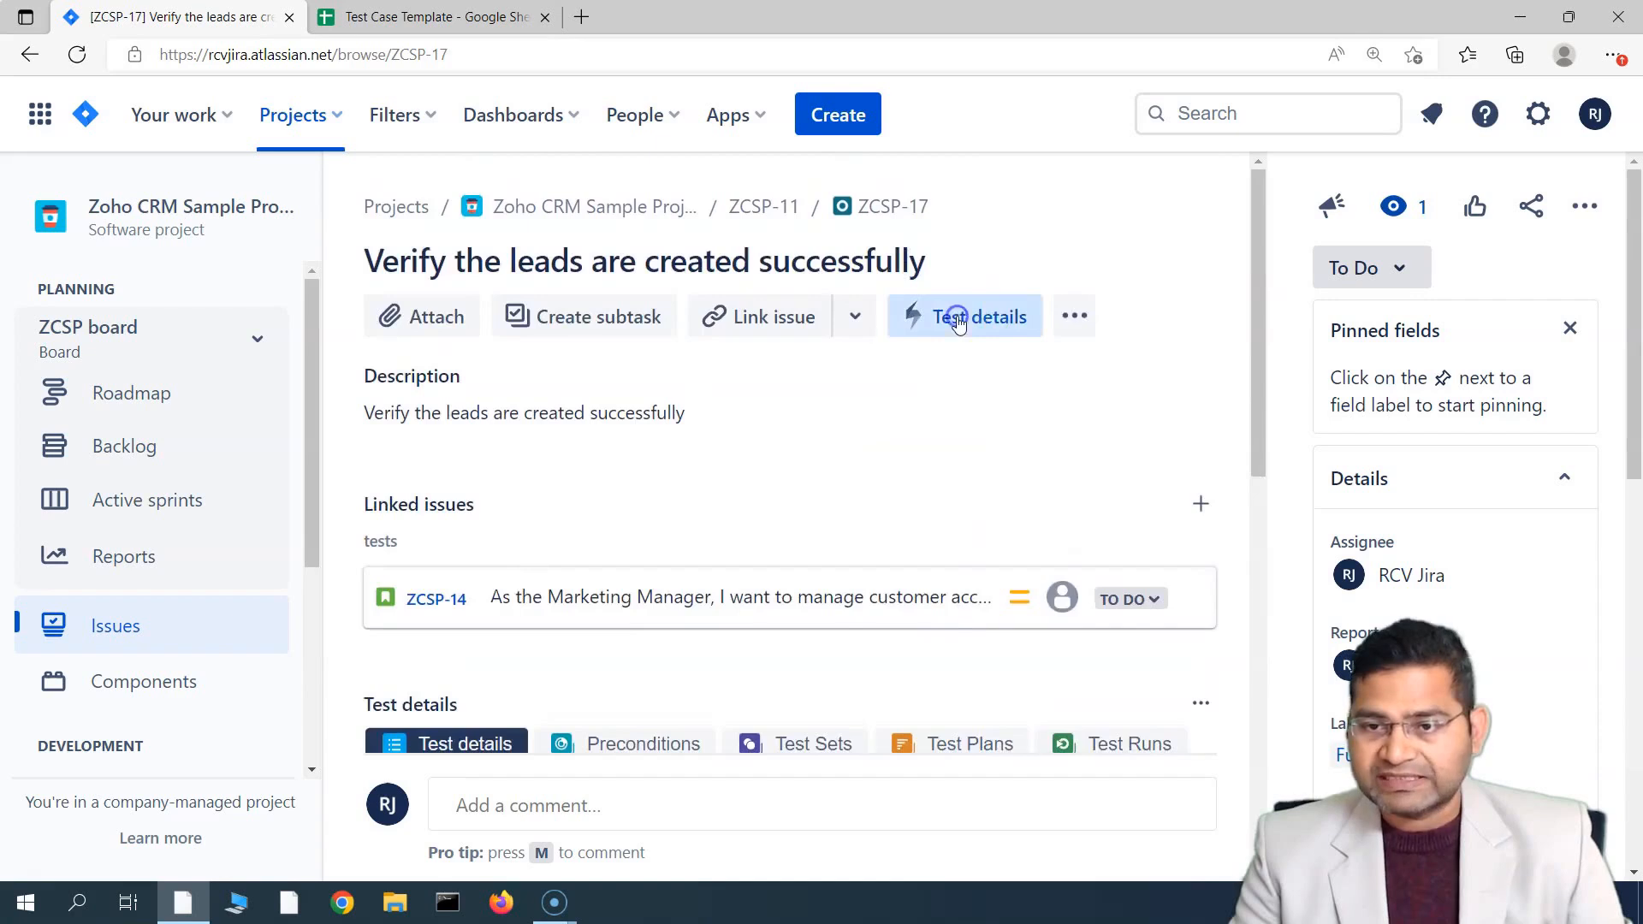
{"action": "scroll", "coordinate": [979, 524], "scroll_direction": "up", "scroll_amount": 3}
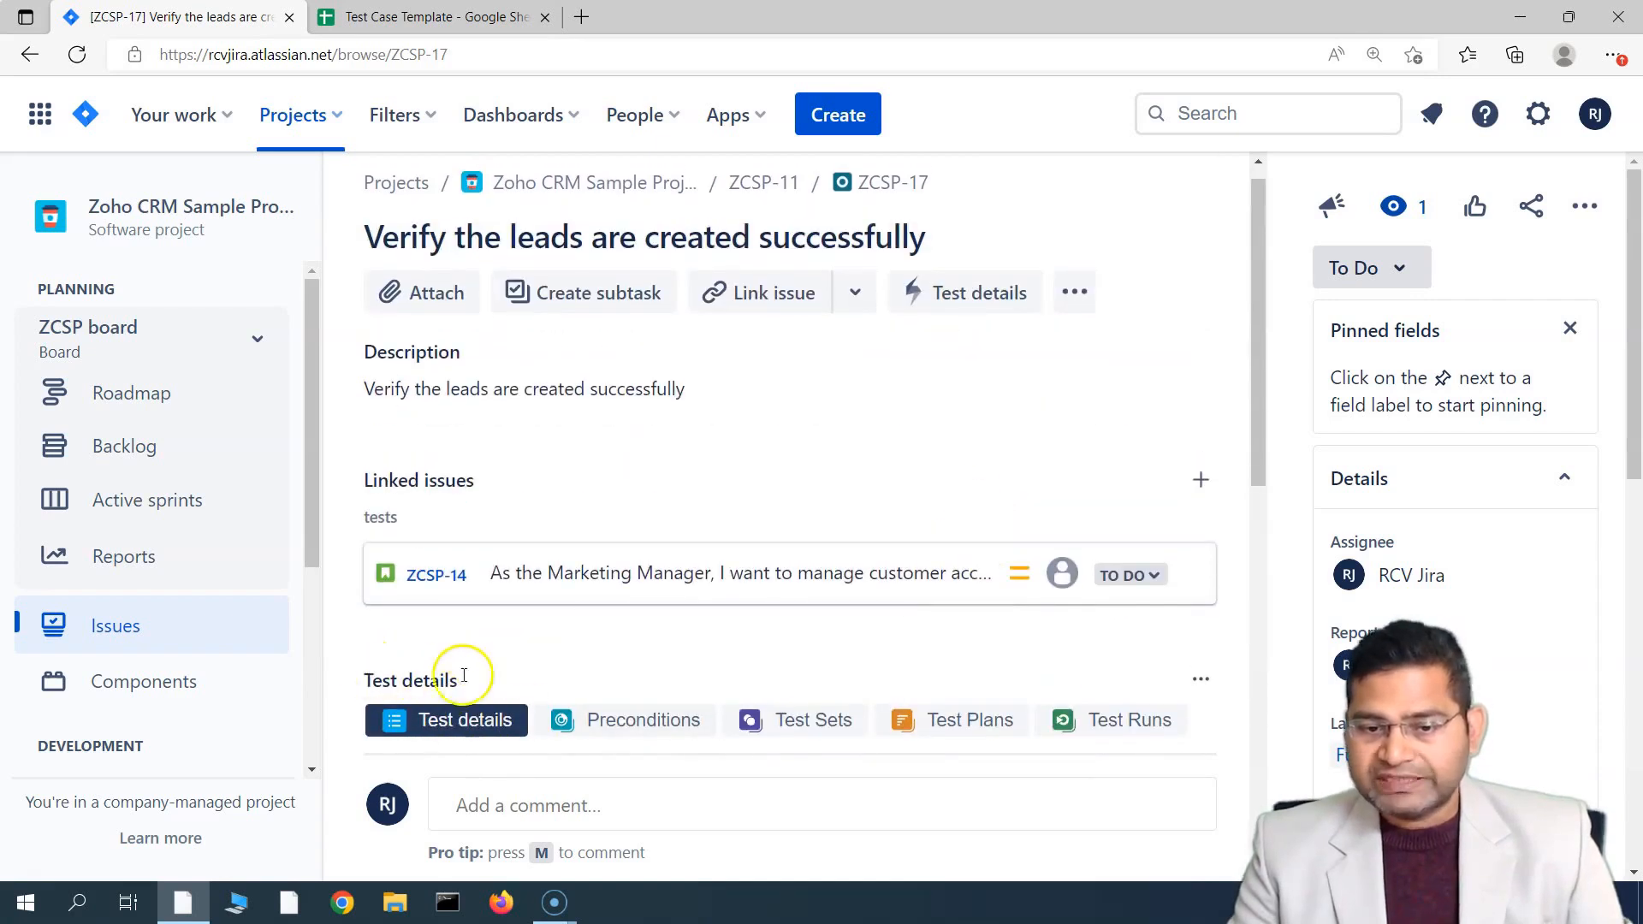
{"action": "key", "text": "ctrl+plus"}
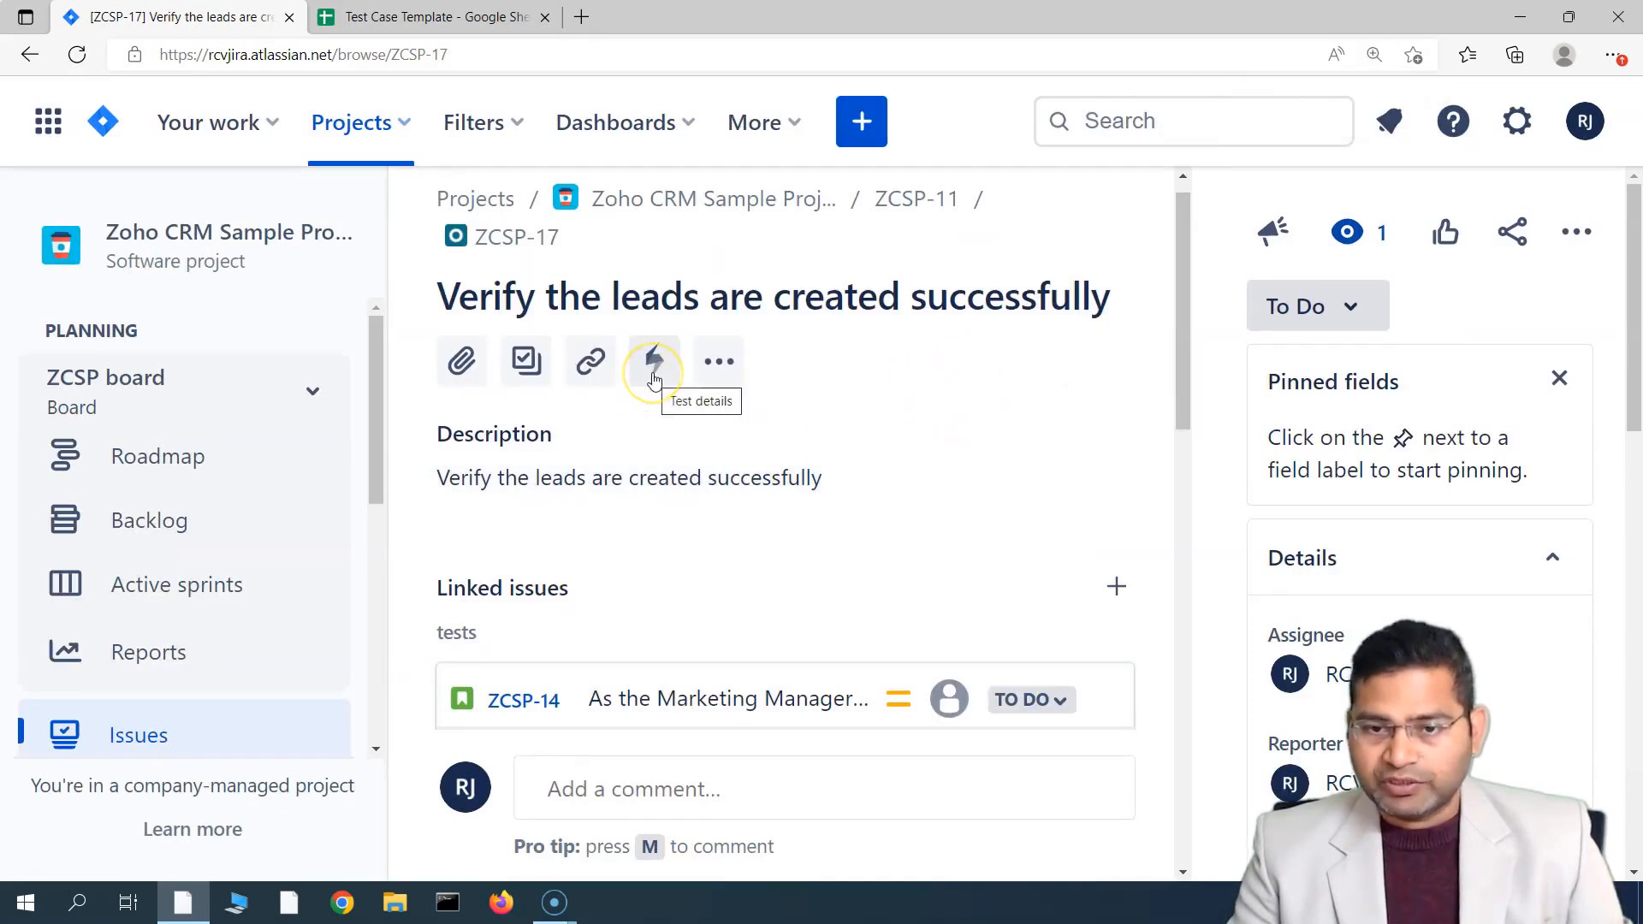
{"action": "left_click", "coordinate": [653, 363]}
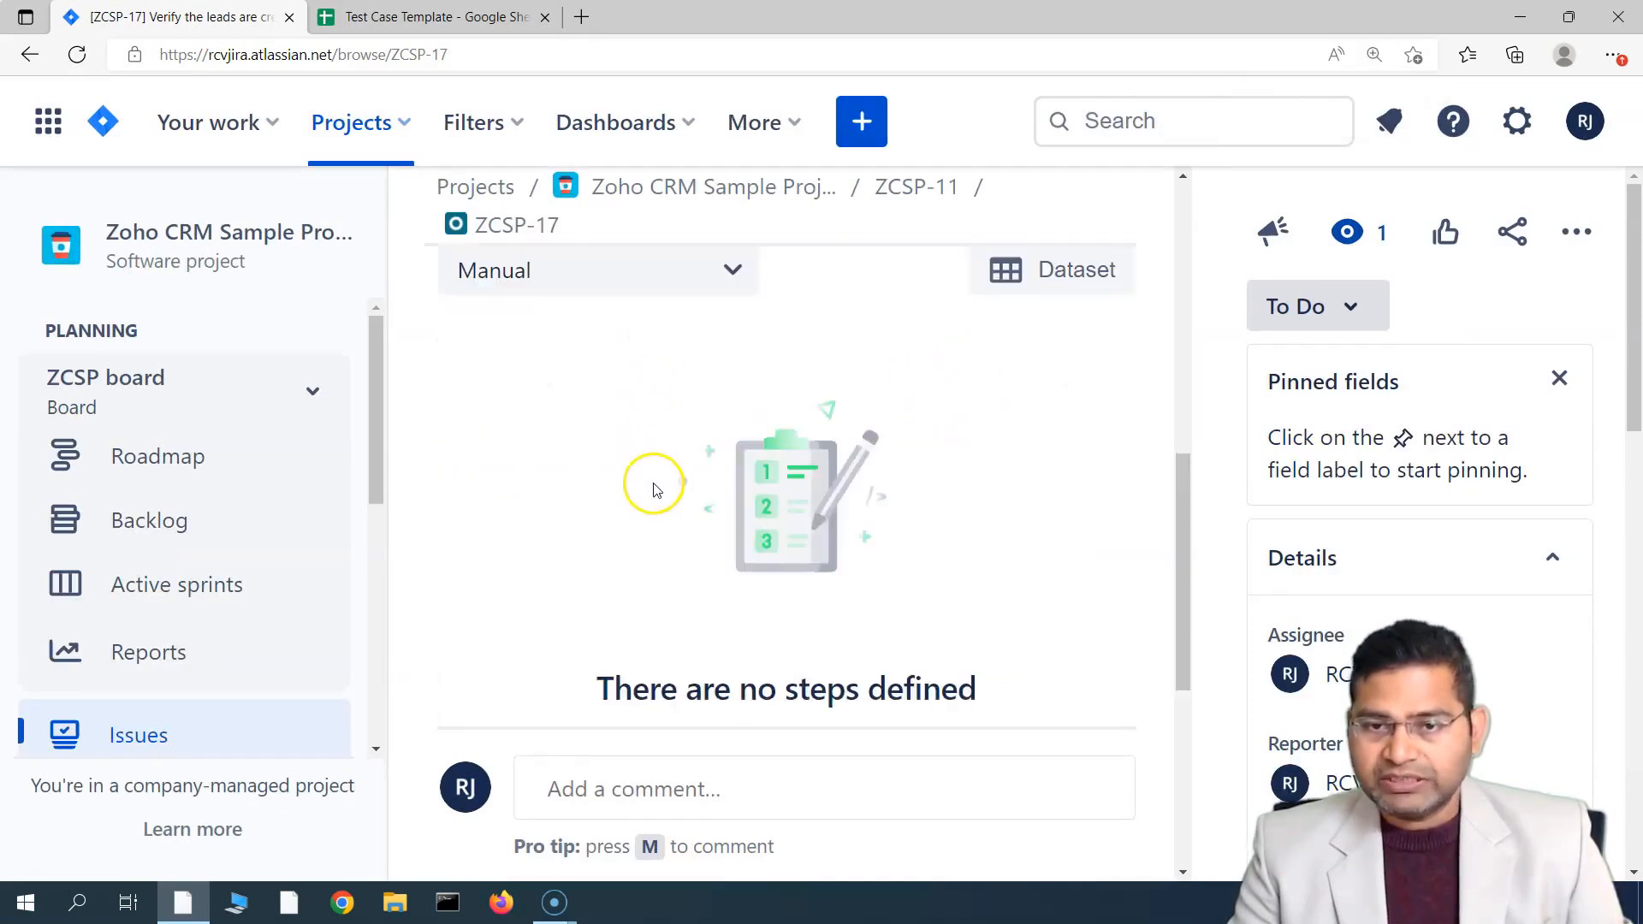
{"action": "scroll", "coordinate": [653, 480], "scroll_direction": "up", "scroll_amount": 3}
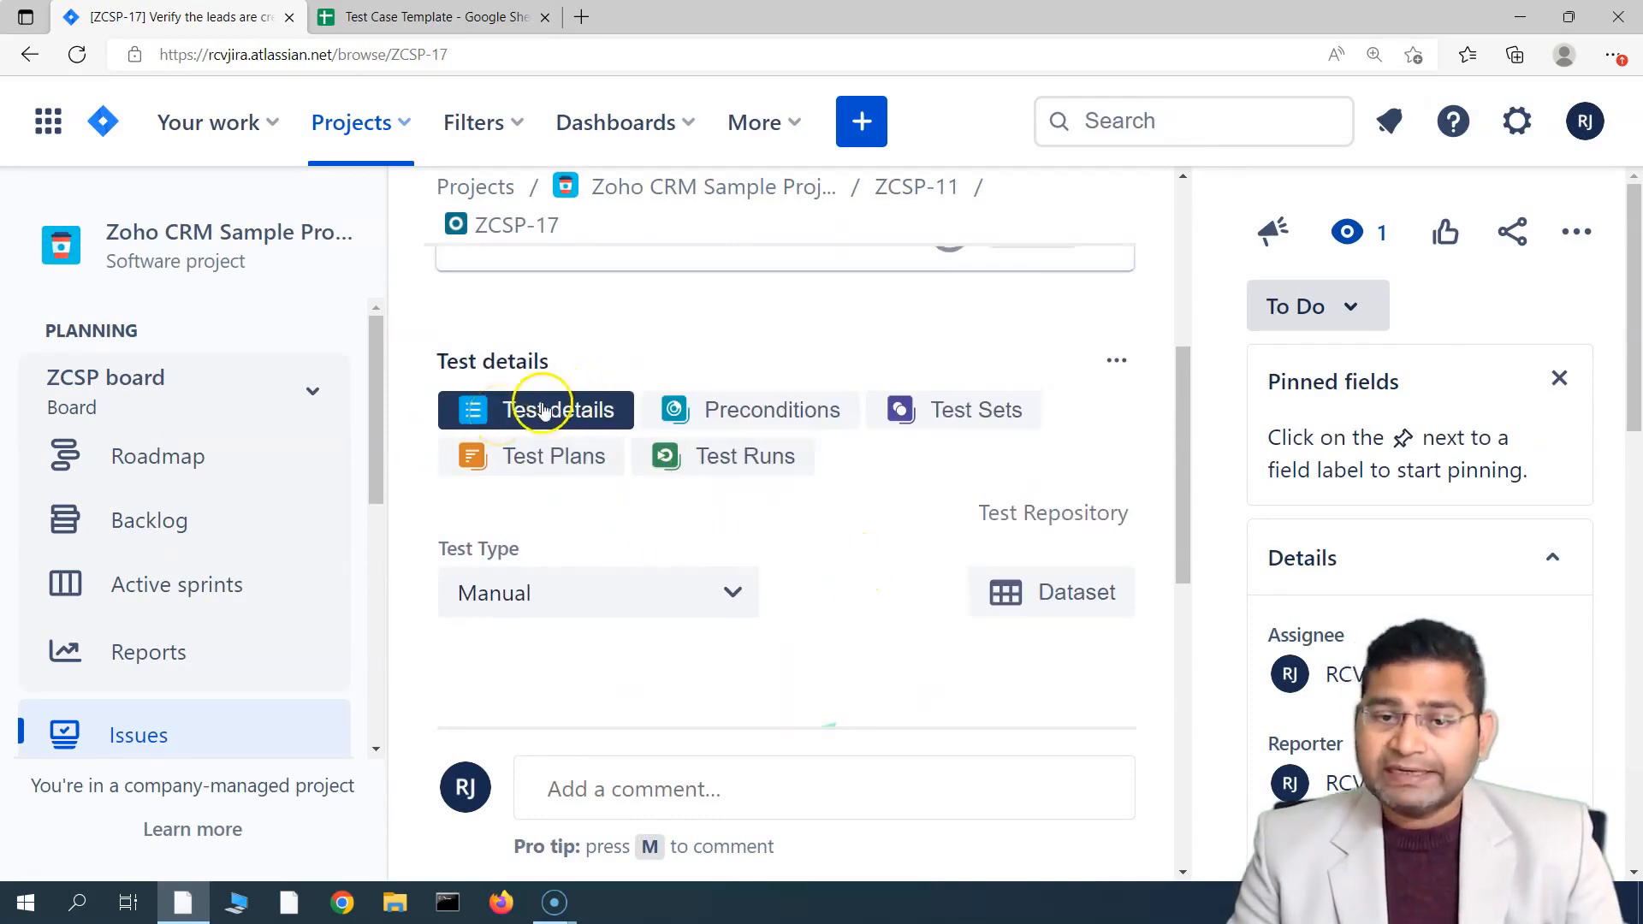
{"action": "left_click", "coordinate": [950, 411]}
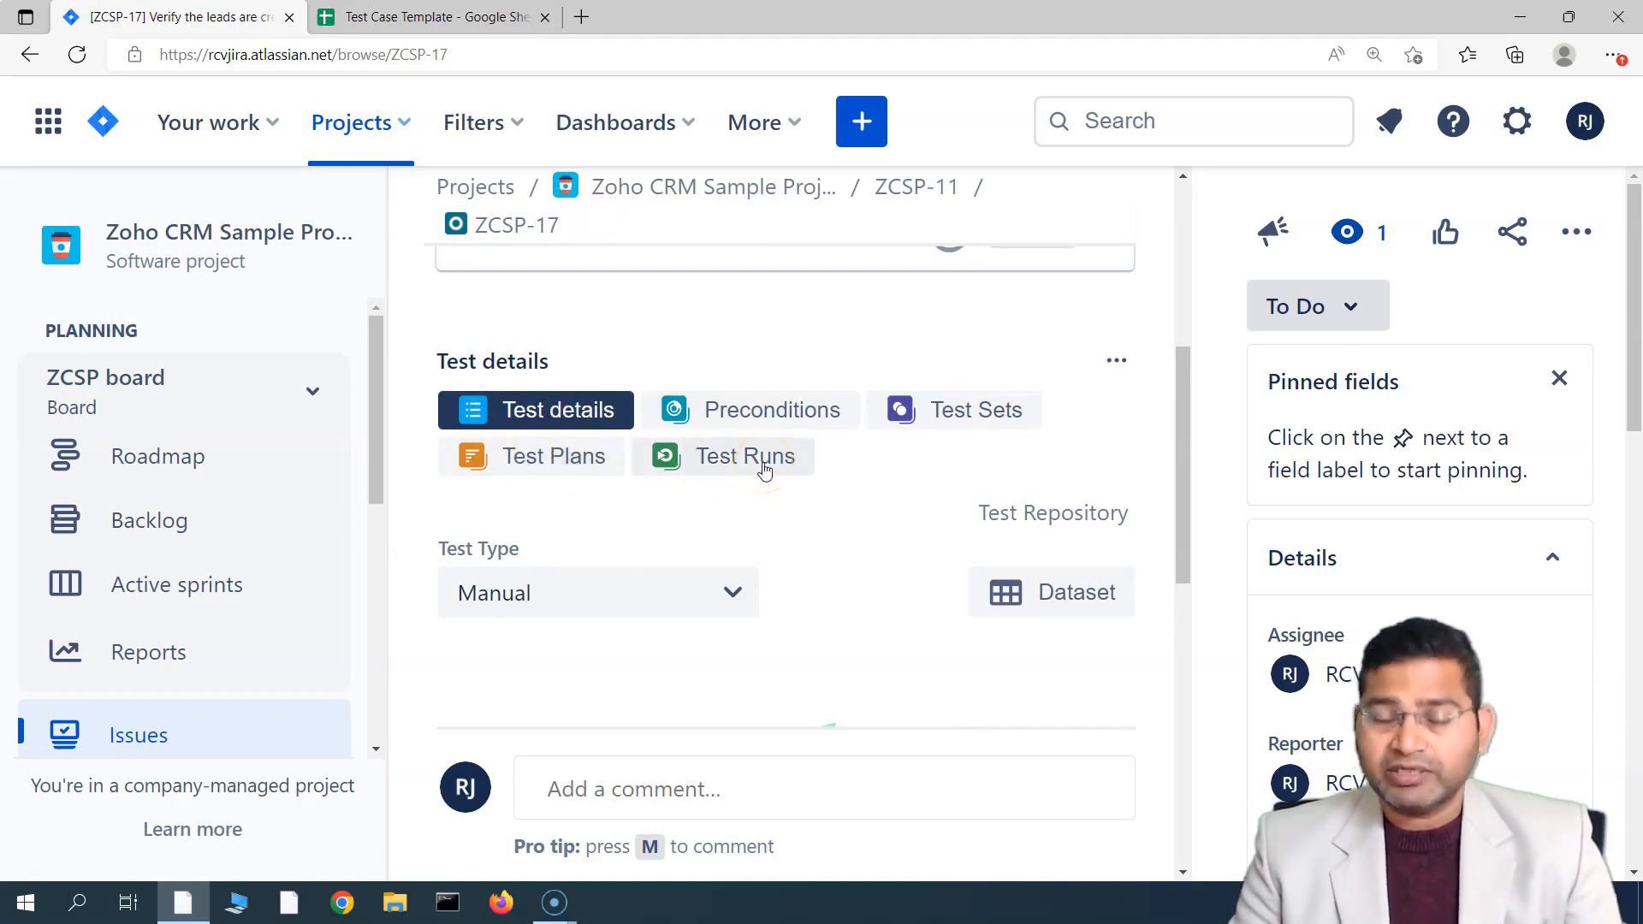
{"action": "left_click", "coordinate": [819, 510]}
View the options offered for the test type in the Test details section.
{"action": "scroll", "coordinate": [821, 517], "scroll_direction": "down", "scroll_amount": 1}
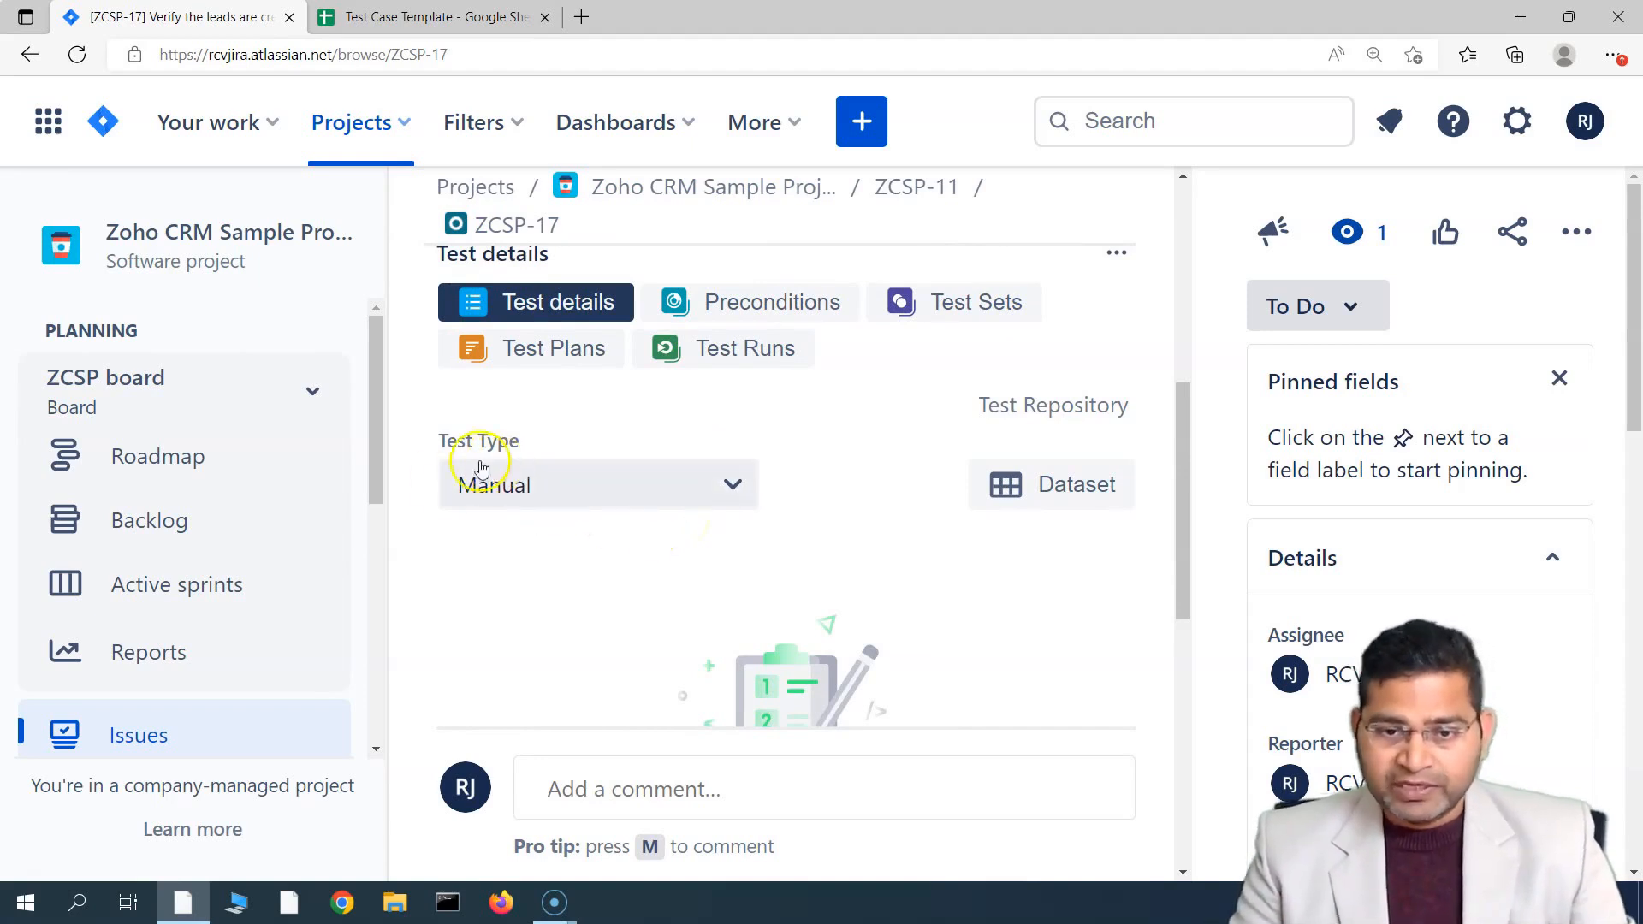
{"action": "left_click", "coordinate": [552, 503]}
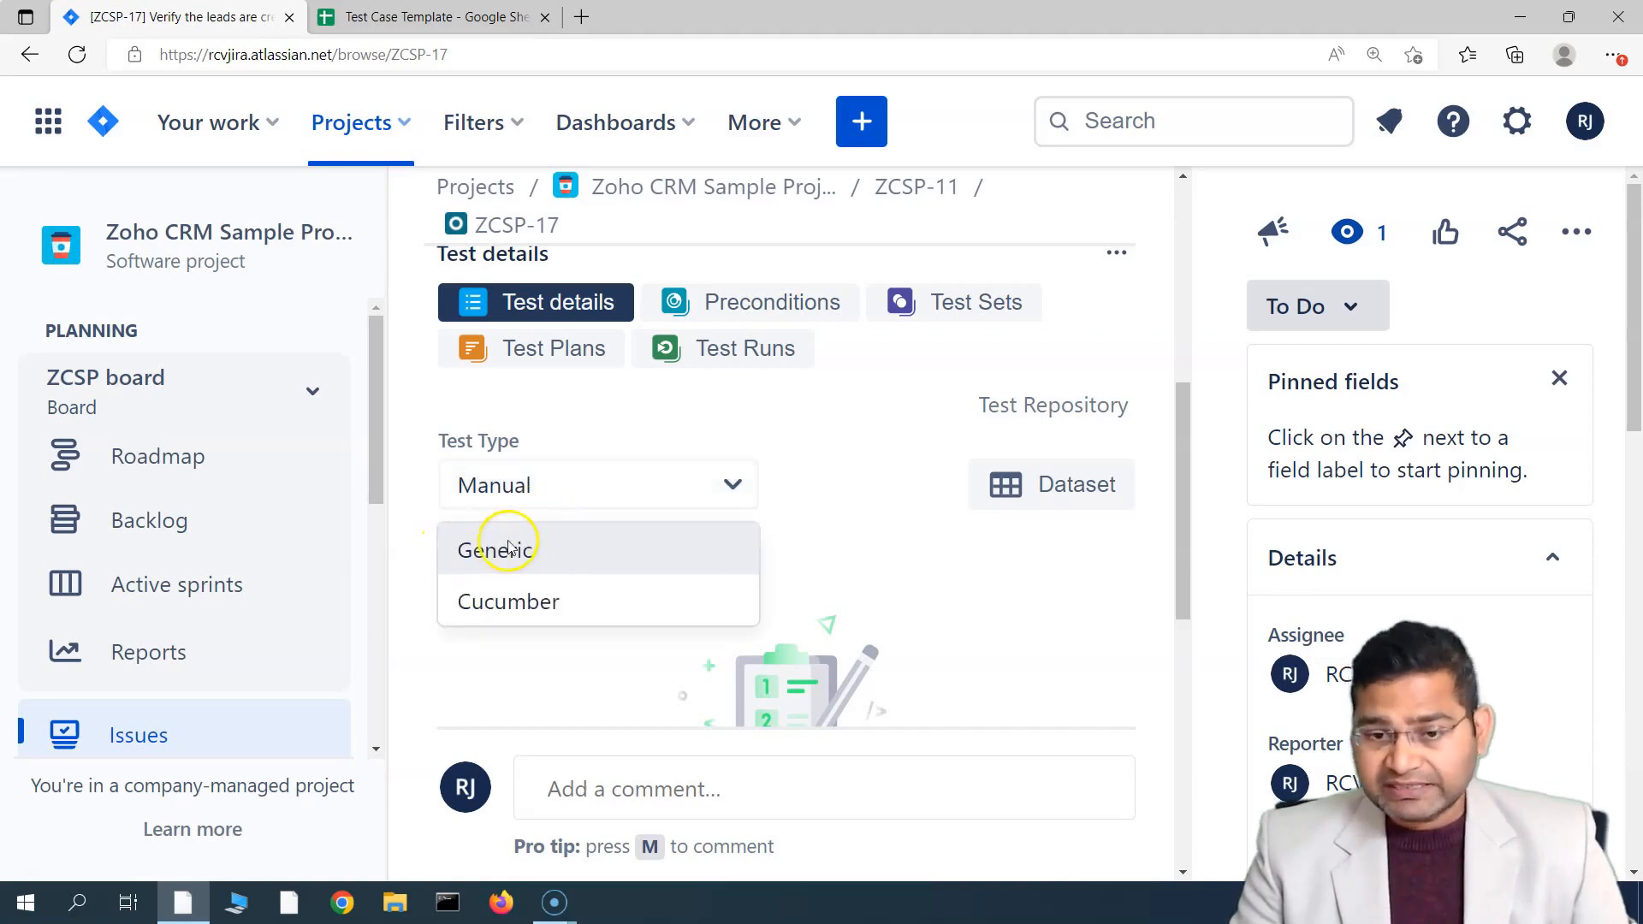
{"action": "left_click", "coordinate": [841, 423]}
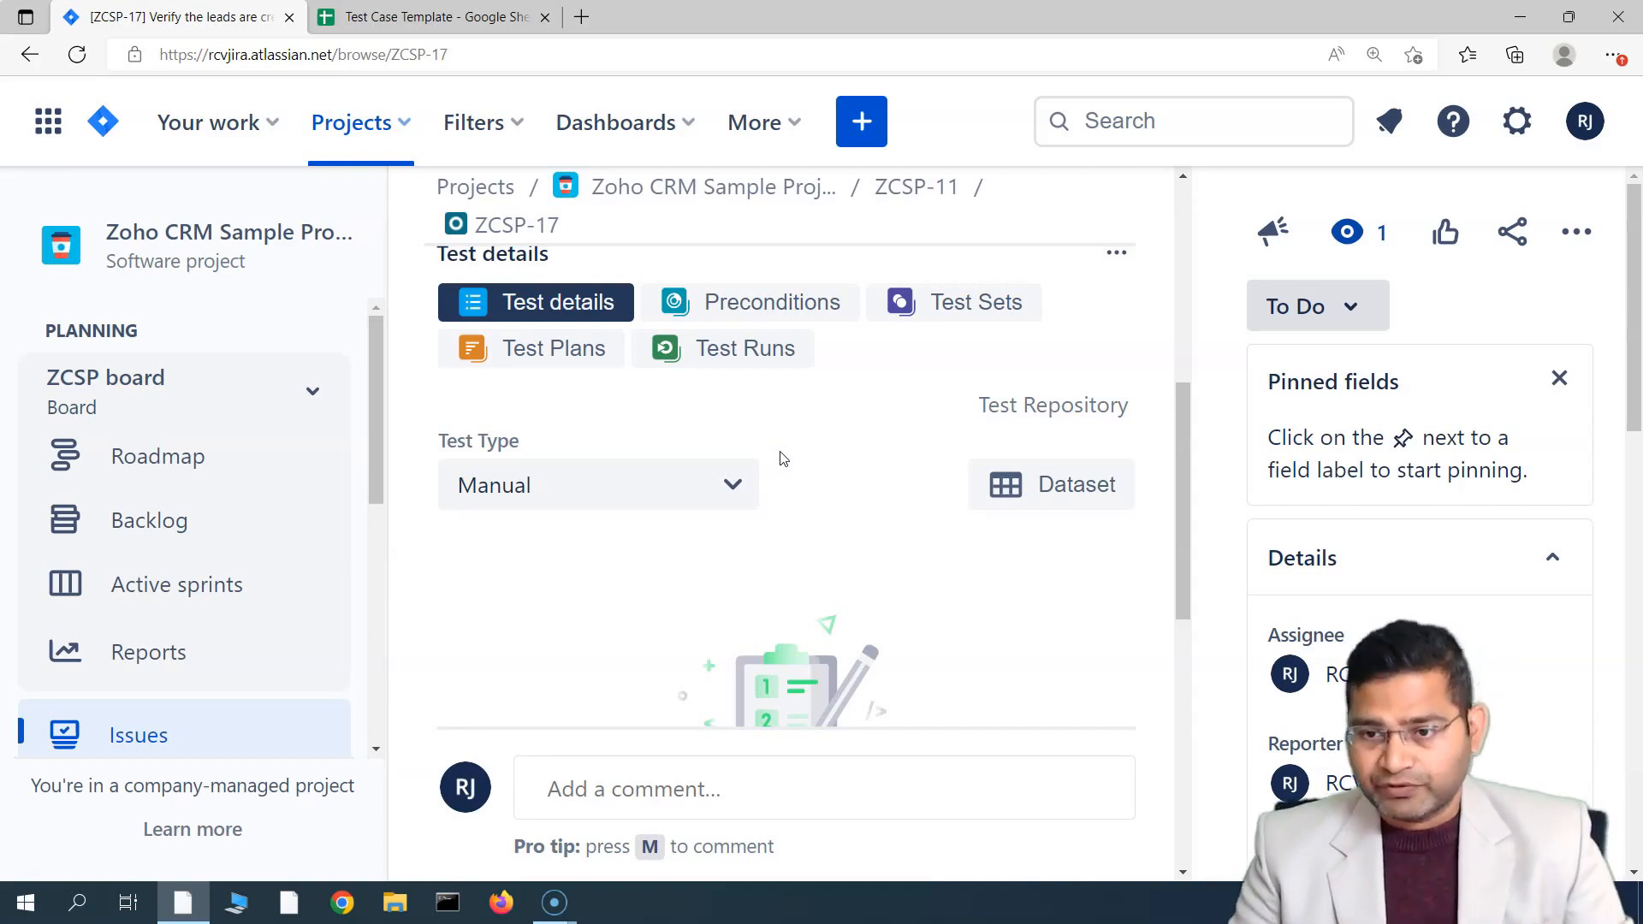
{"action": "left_click", "coordinate": [877, 473]}
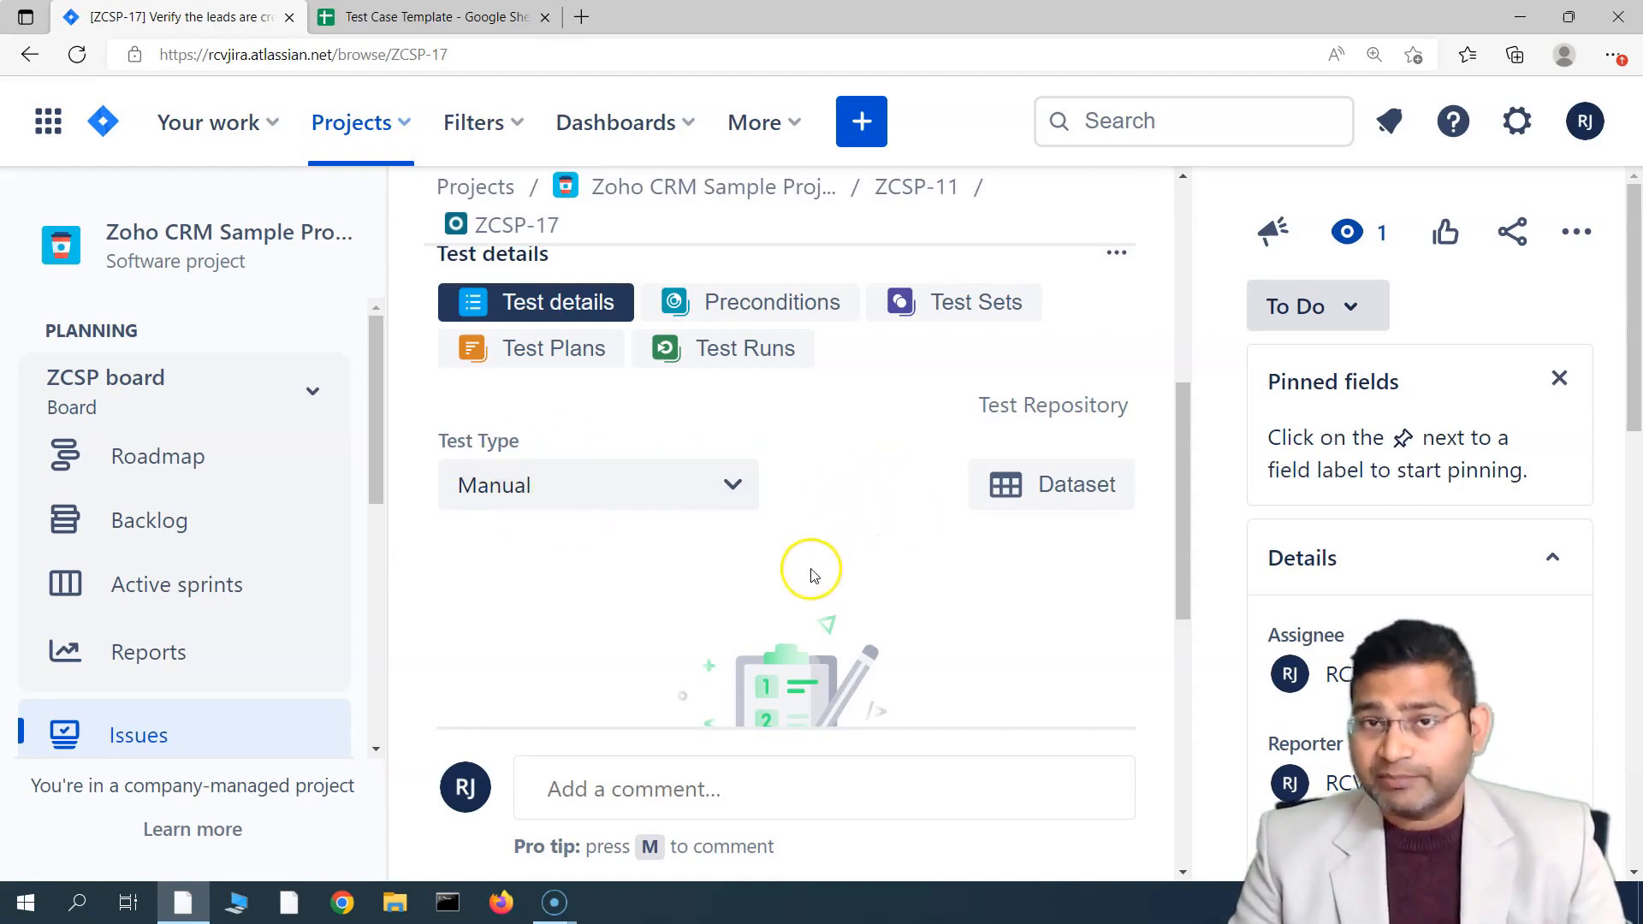
Add a new test step to the manual test and look over its Action, Data and Expected Result fields.
{"action": "scroll", "coordinate": [810, 570], "scroll_direction": "down", "scroll_amount": 1}
{"action": "scroll", "coordinate": [807, 570], "scroll_direction": "up", "scroll_amount": 1}
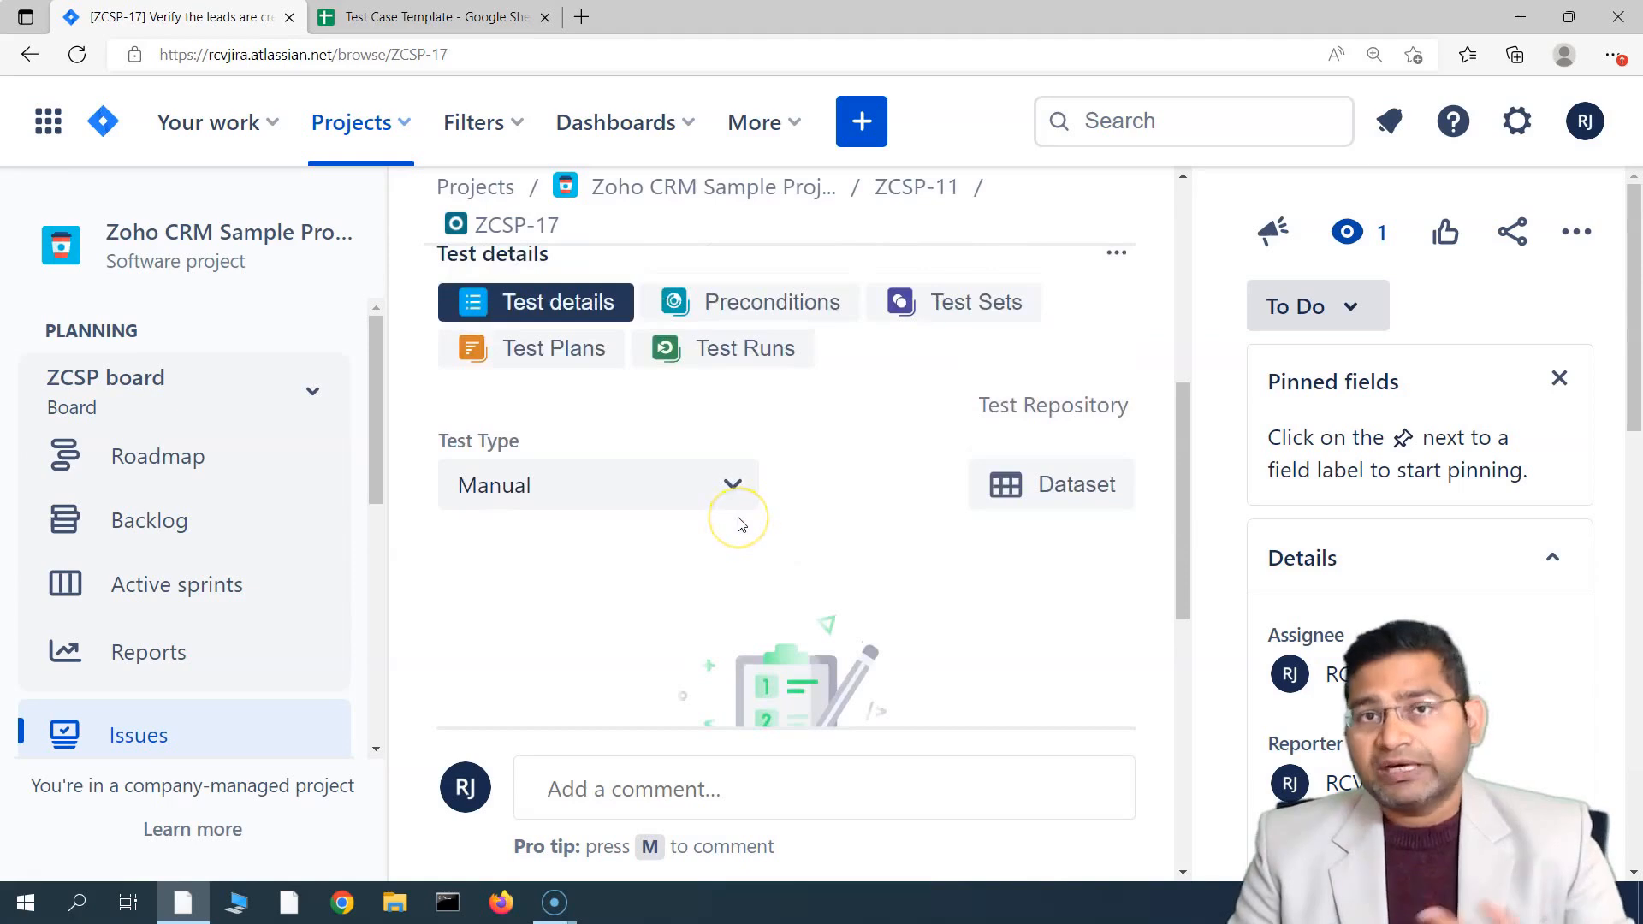
{"action": "scroll", "coordinate": [822, 542], "scroll_direction": "down", "scroll_amount": 5}
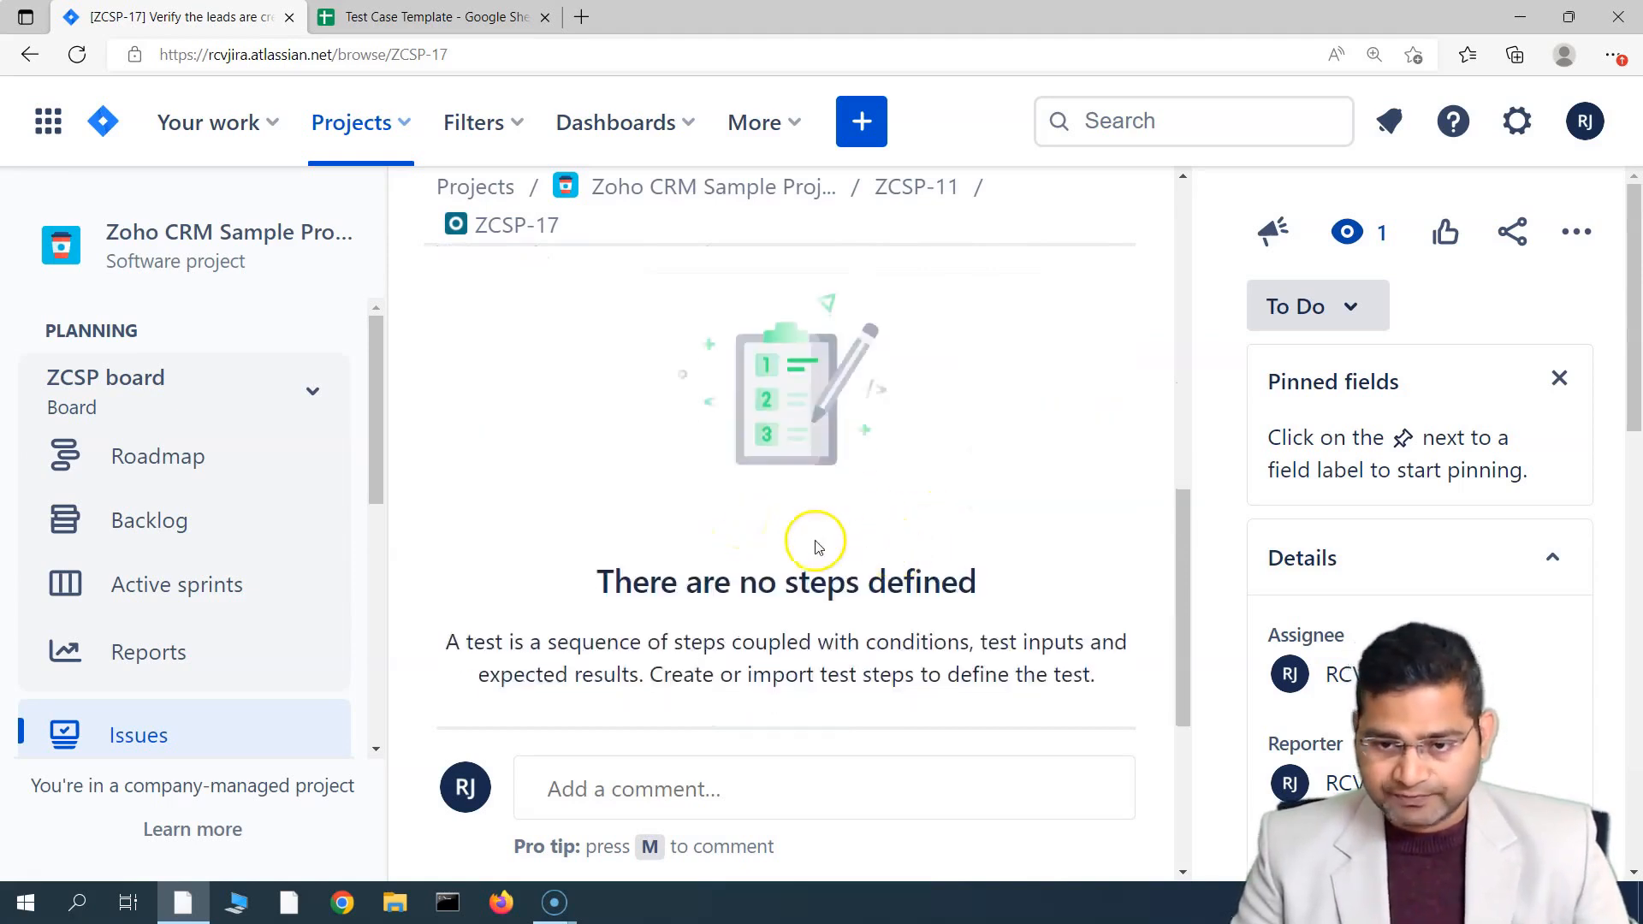
{"action": "scroll", "coordinate": [770, 475], "scroll_direction": "up", "scroll_amount": 3}
{"action": "scroll", "coordinate": [532, 382], "scroll_direction": "down", "scroll_amount": 2}
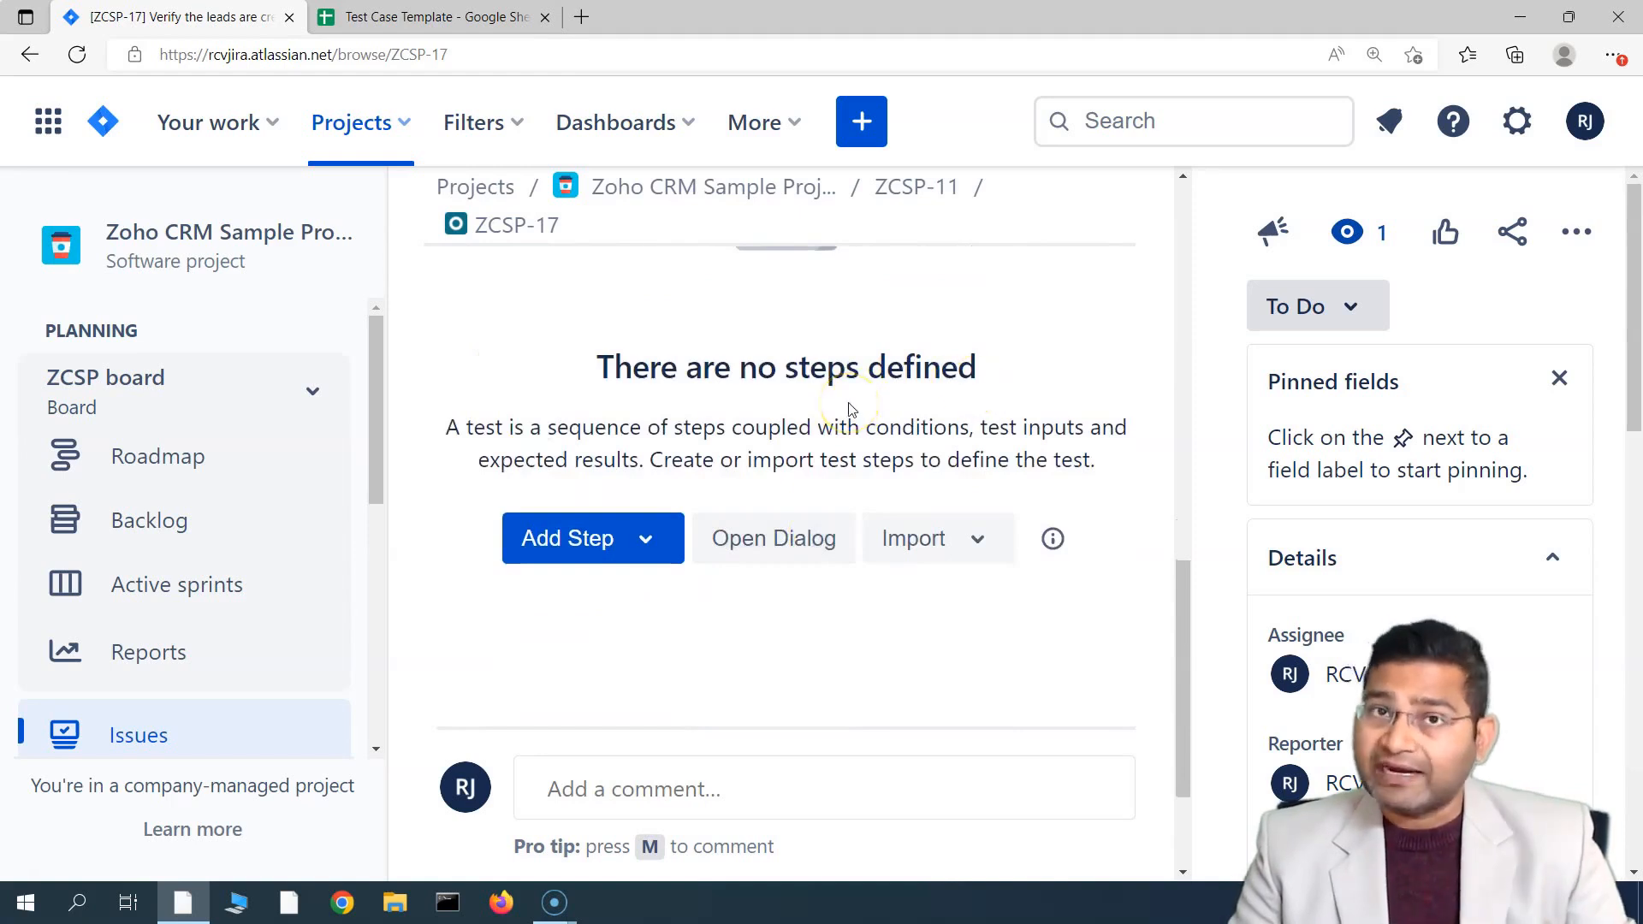
{"action": "left_click", "coordinate": [580, 540]}
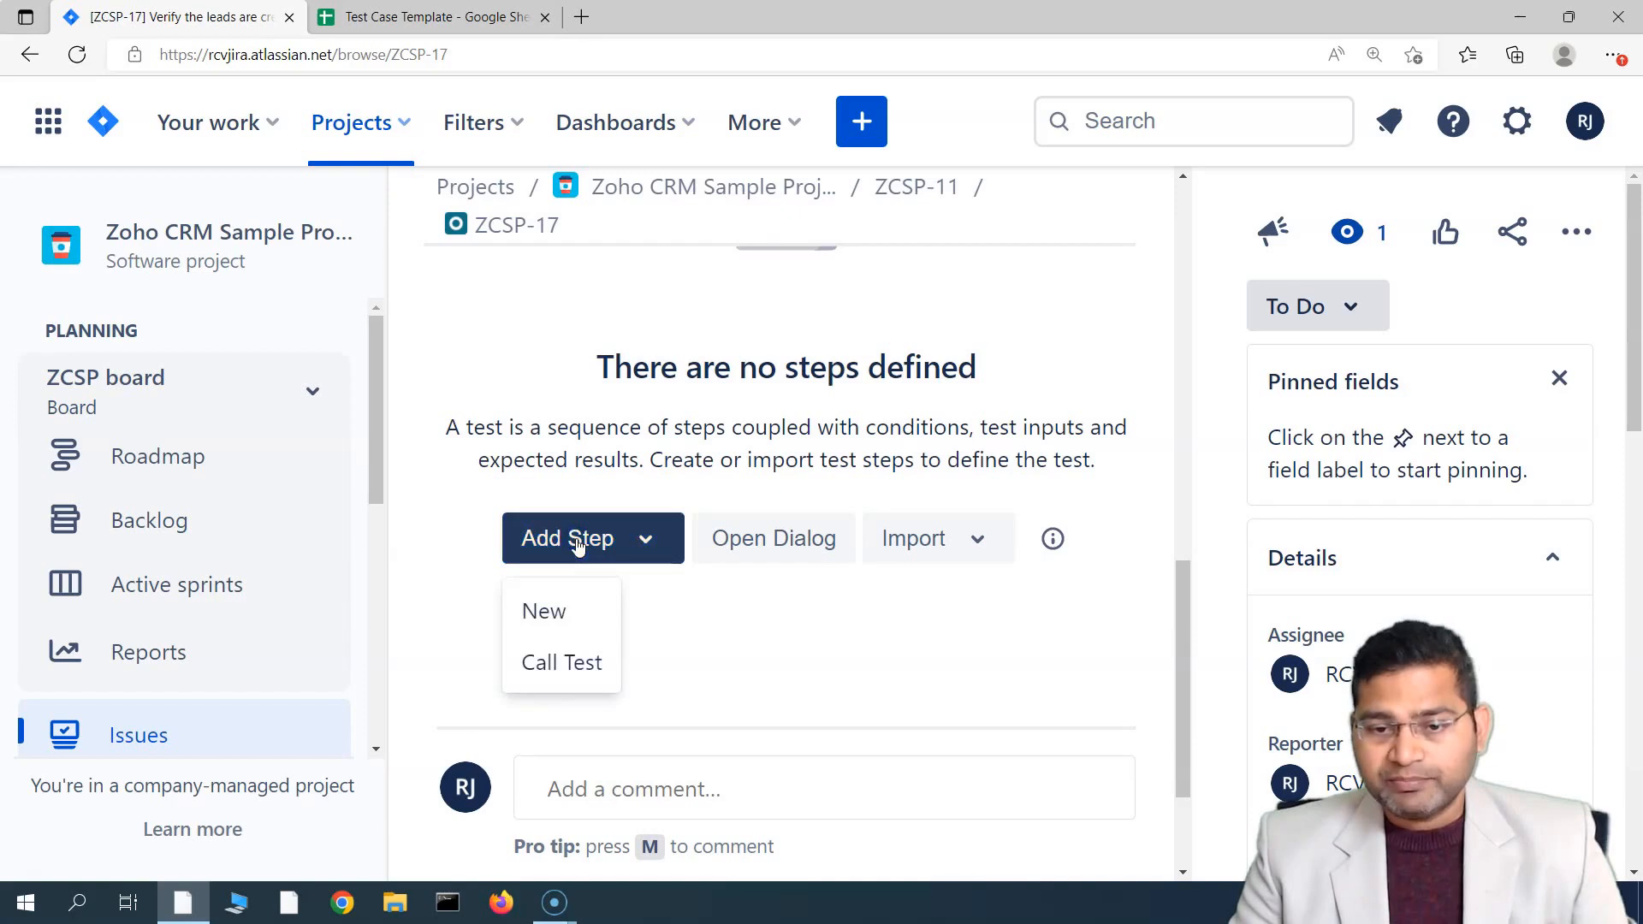
{"action": "left_click", "coordinate": [520, 614]}
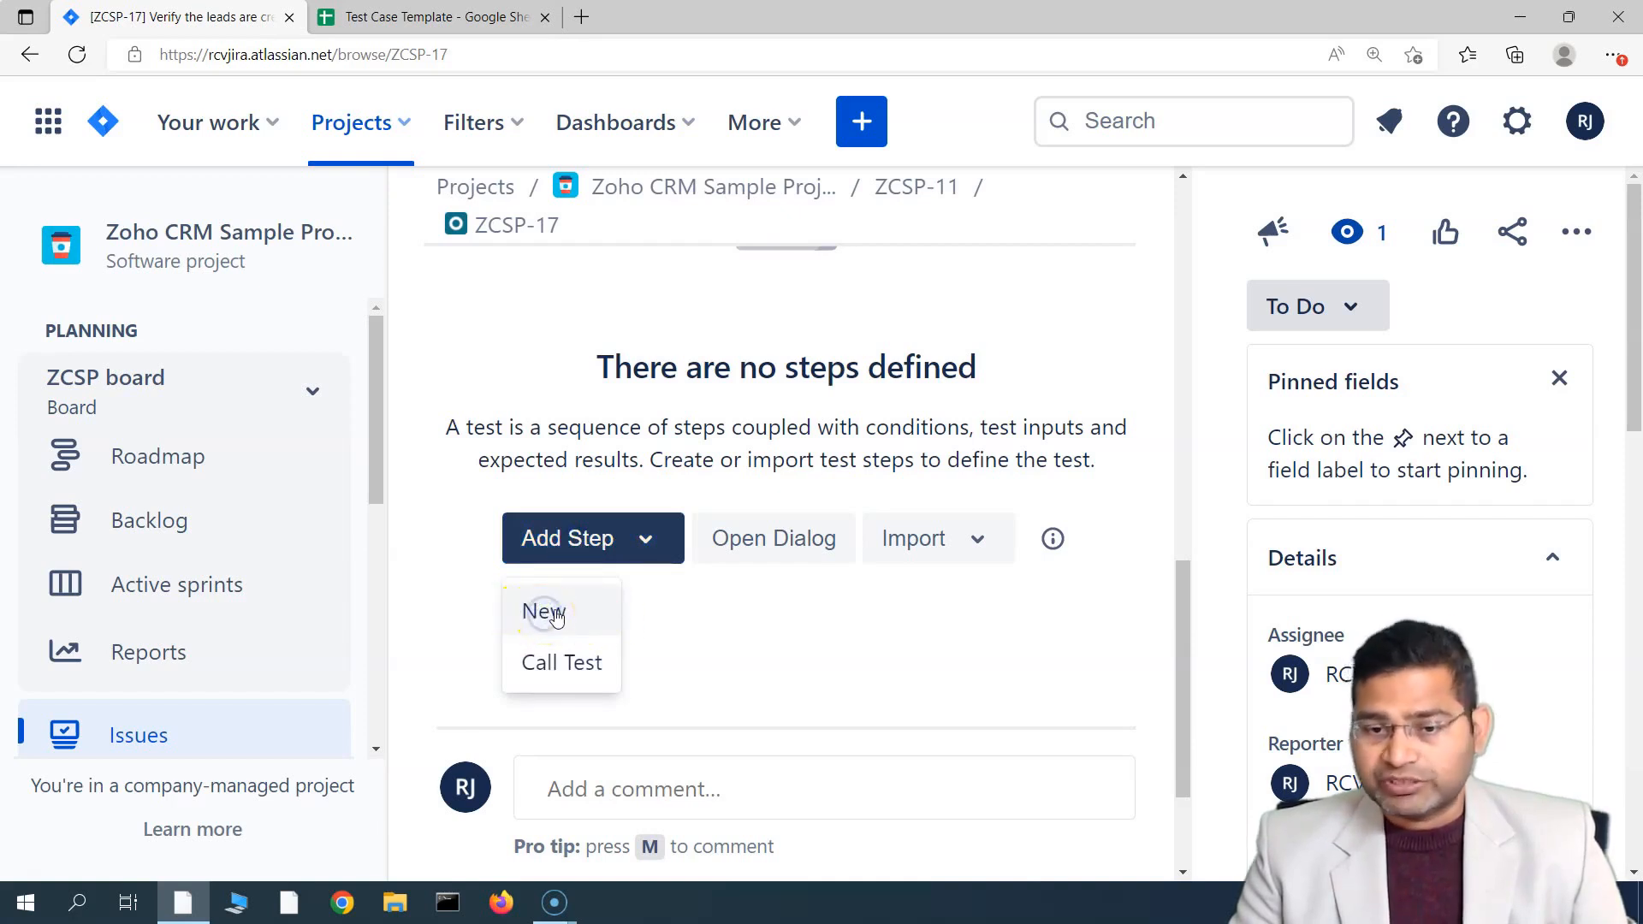
{"action": "scroll", "coordinate": [670, 587], "scroll_direction": "up", "scroll_amount": 3}
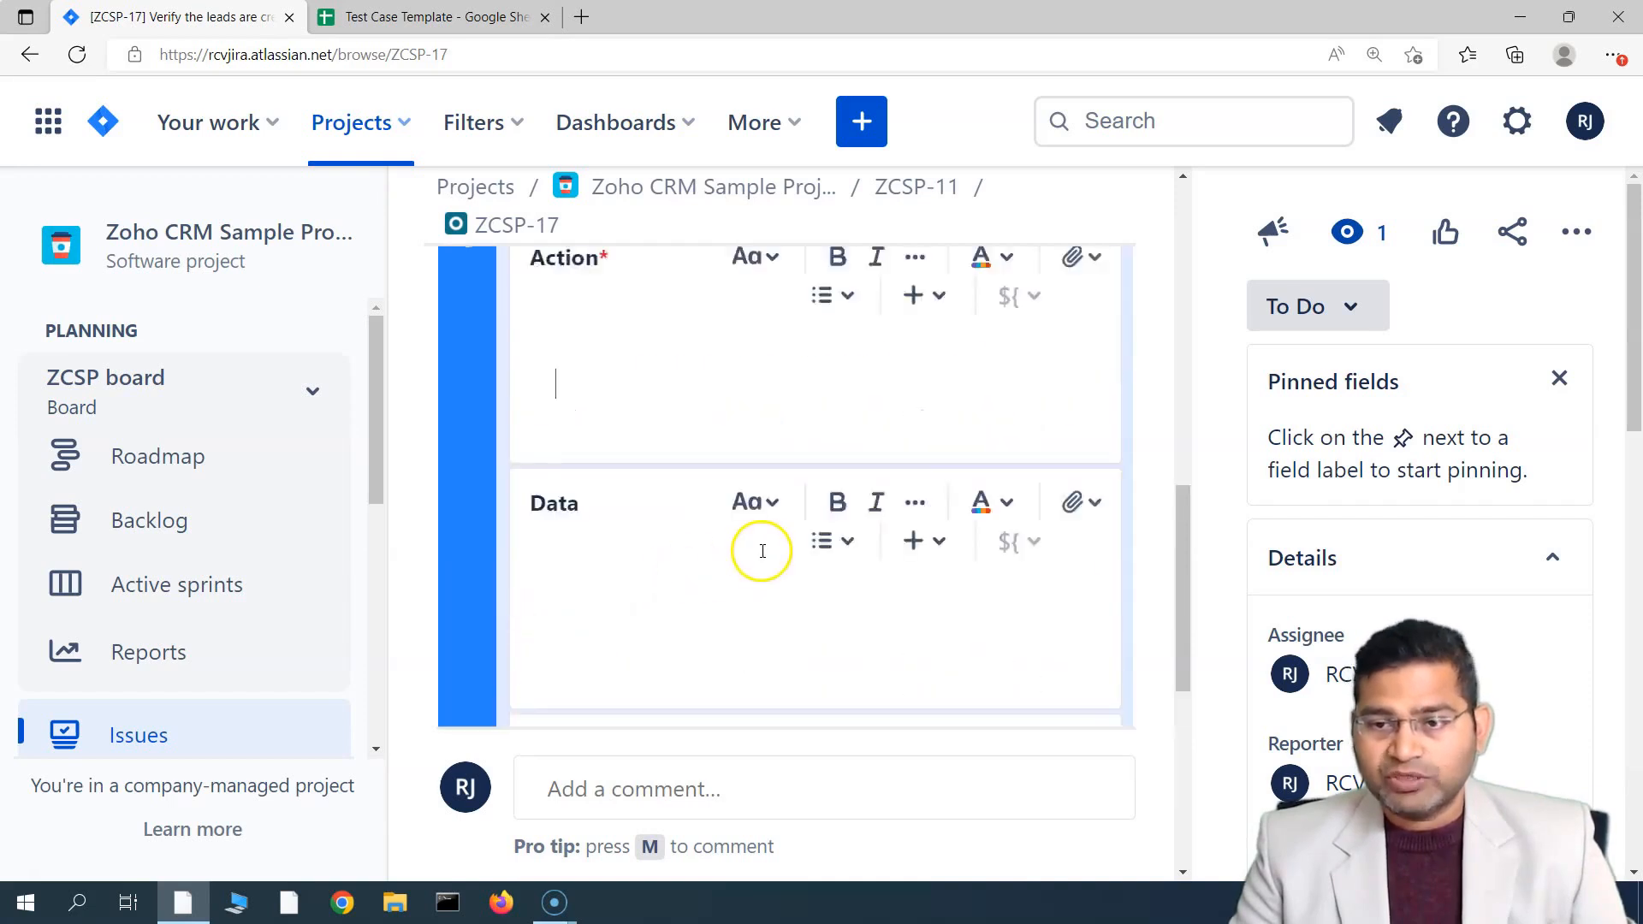
{"action": "scroll", "coordinate": [615, 607], "scroll_direction": "down", "scroll_amount": 4}
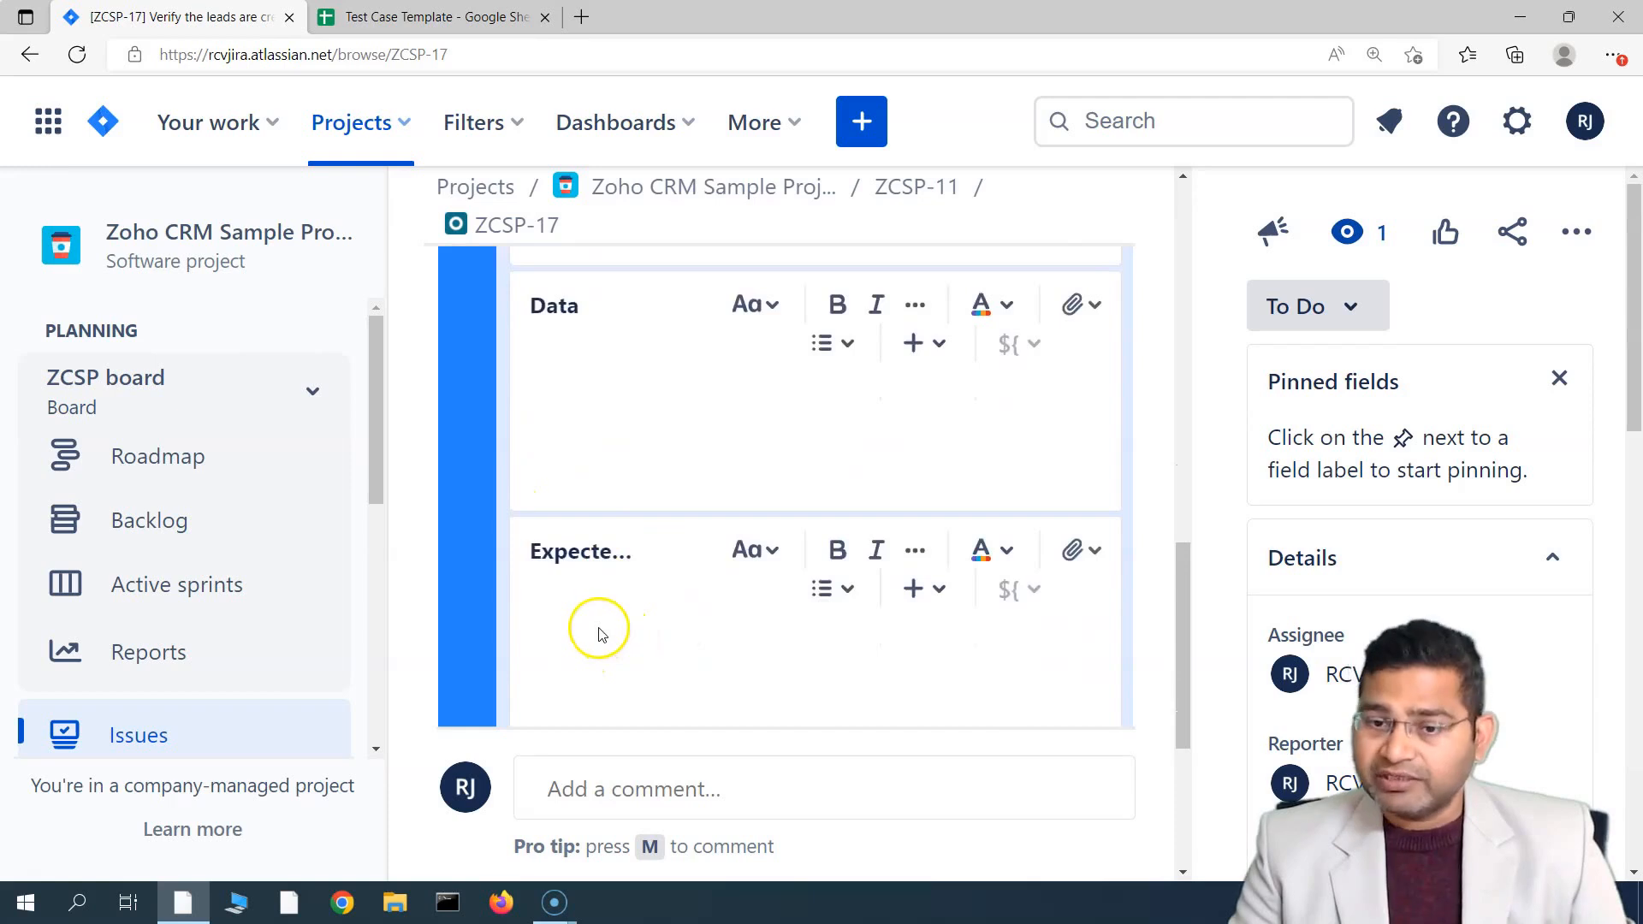
Copy 'Click on "Leads" link' from step 1 of the Test Case Template sheet into the new test step's Action field.
{"action": "left_click", "coordinate": [393, 17]}
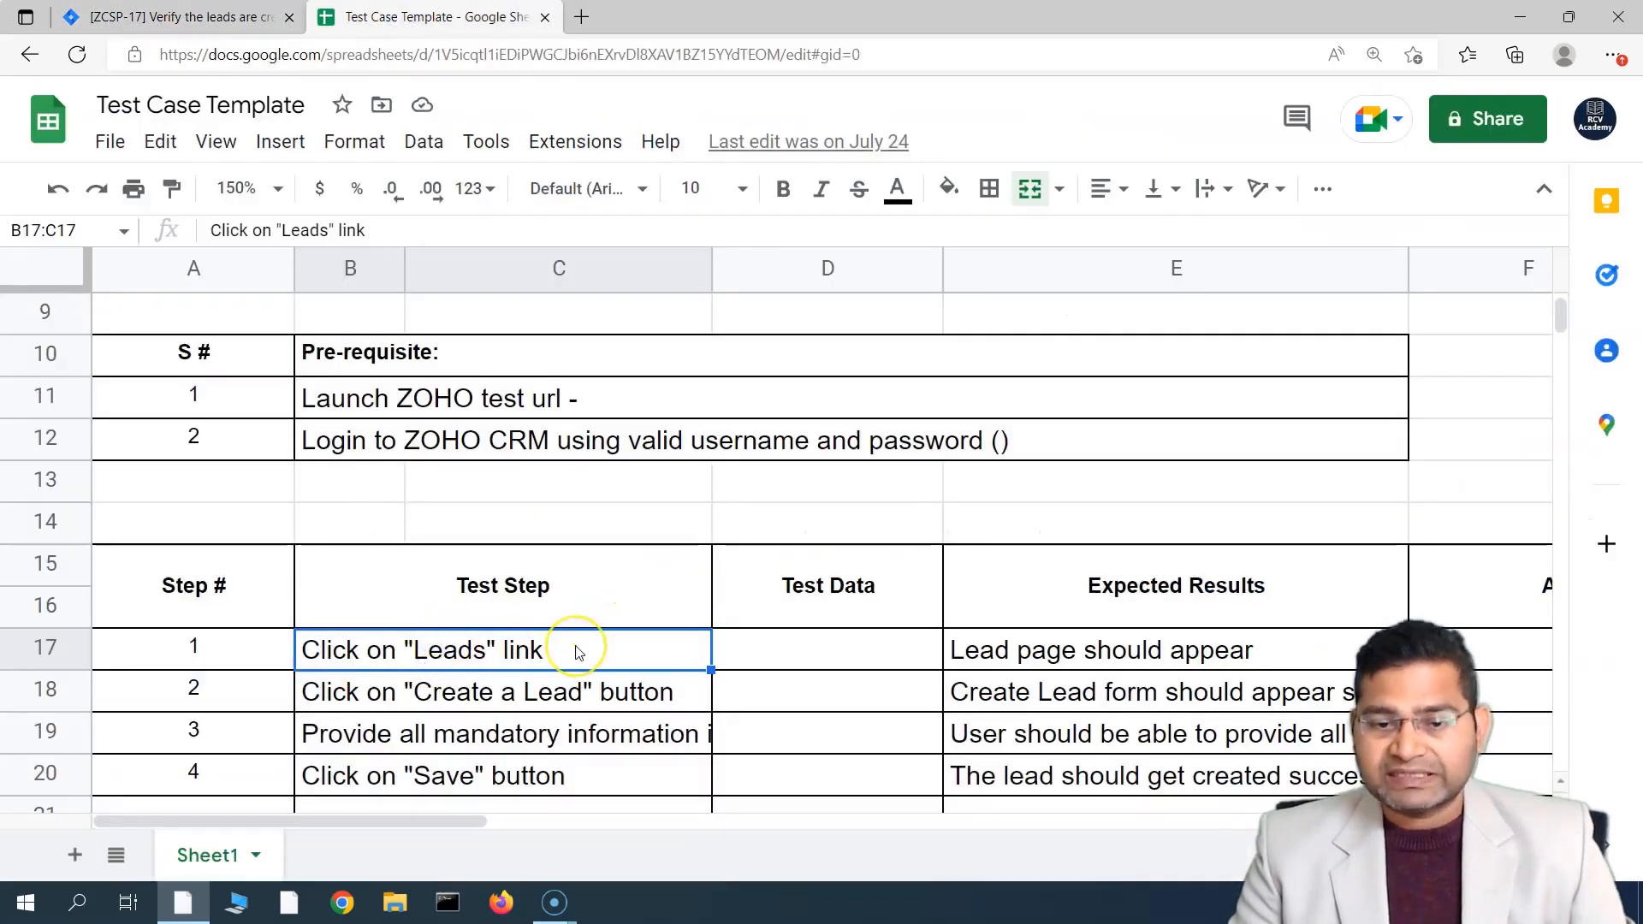
{"action": "left_click", "coordinate": [176, 17]}
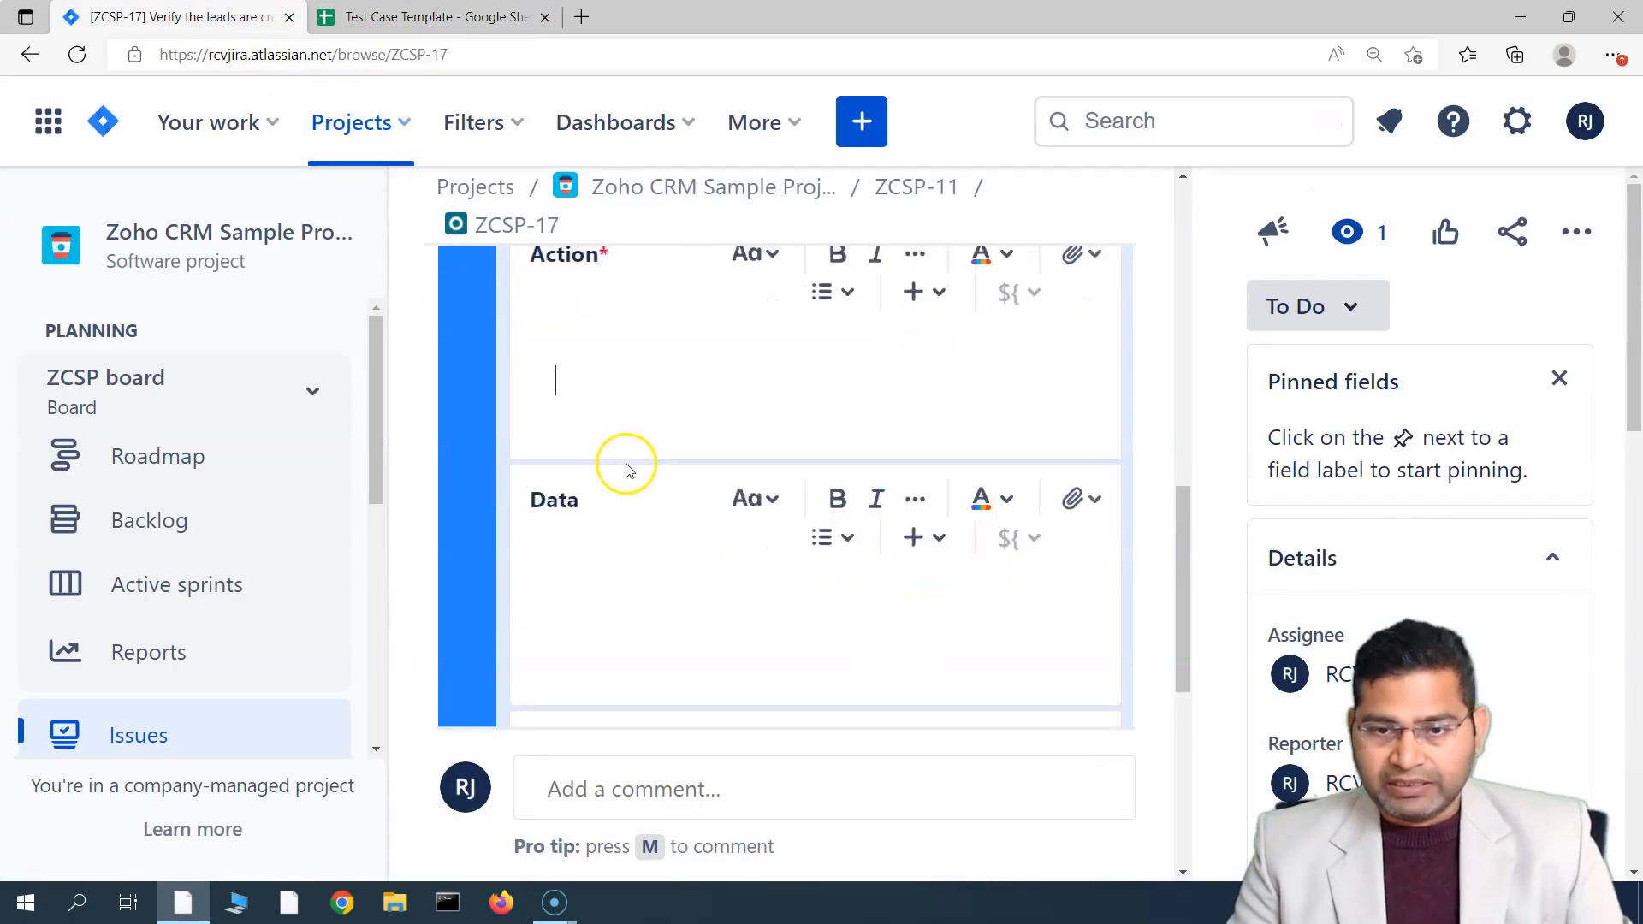
{"action": "left_click", "coordinate": [612, 400]}
{"action": "type", "text": "Click on \"Leads\" link"}
Copy "Lead page should appear" from the template sheet's Expected Results column into the first test step's Expected Result field.
{"action": "left_click", "coordinate": [385, 19]}
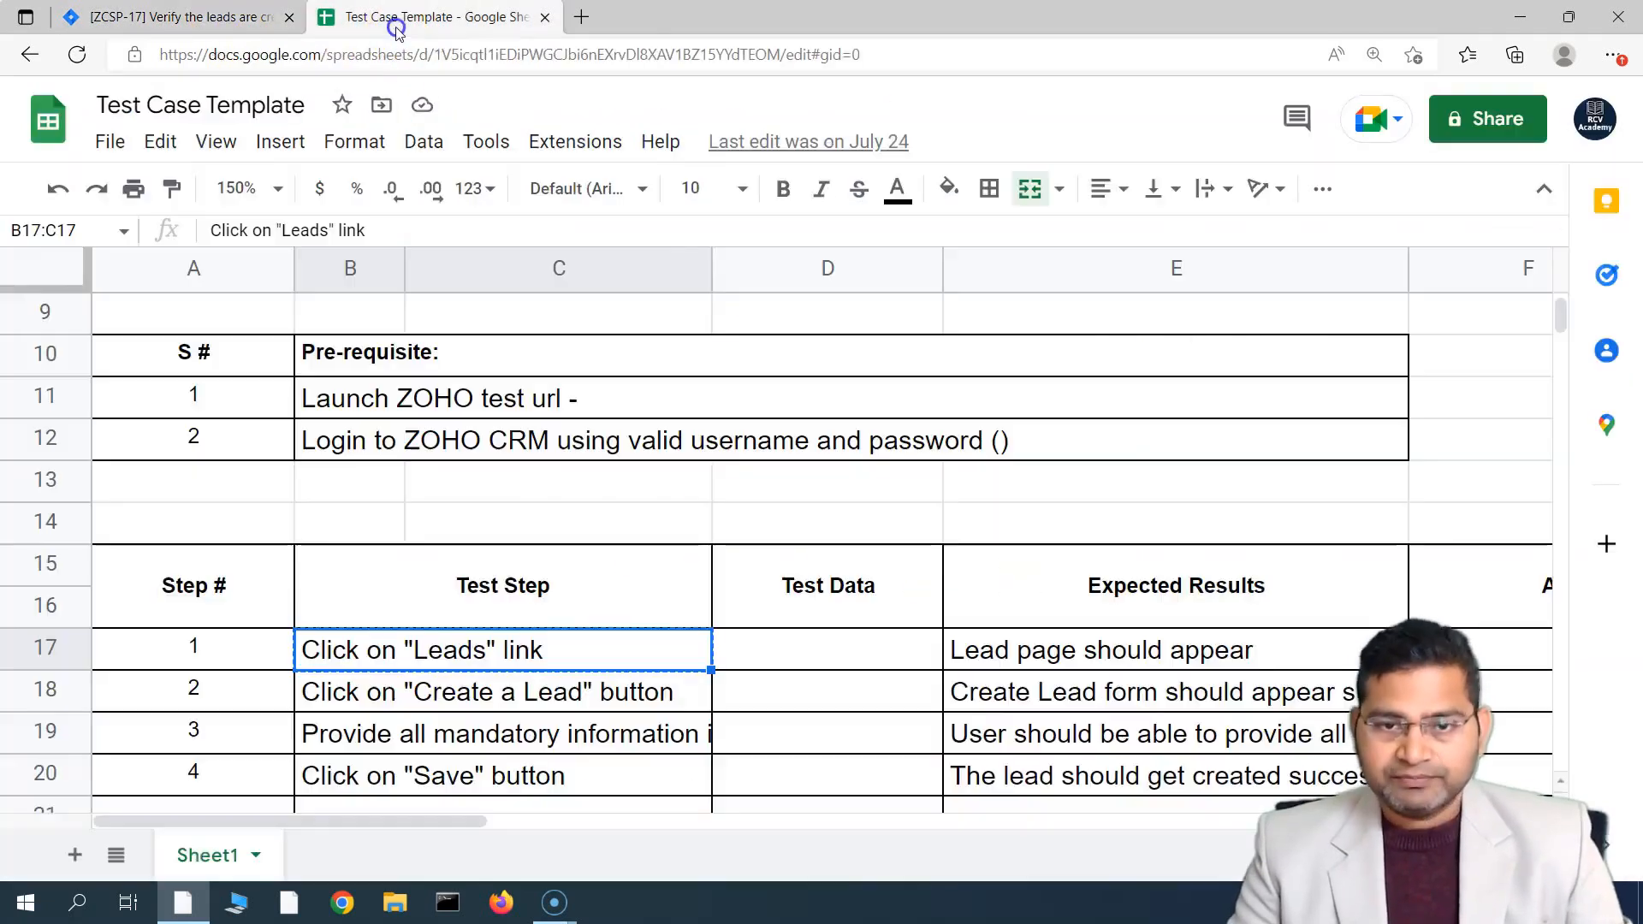
{"action": "left_click", "coordinate": [797, 648]}
{"action": "left_click", "coordinate": [1067, 652]}
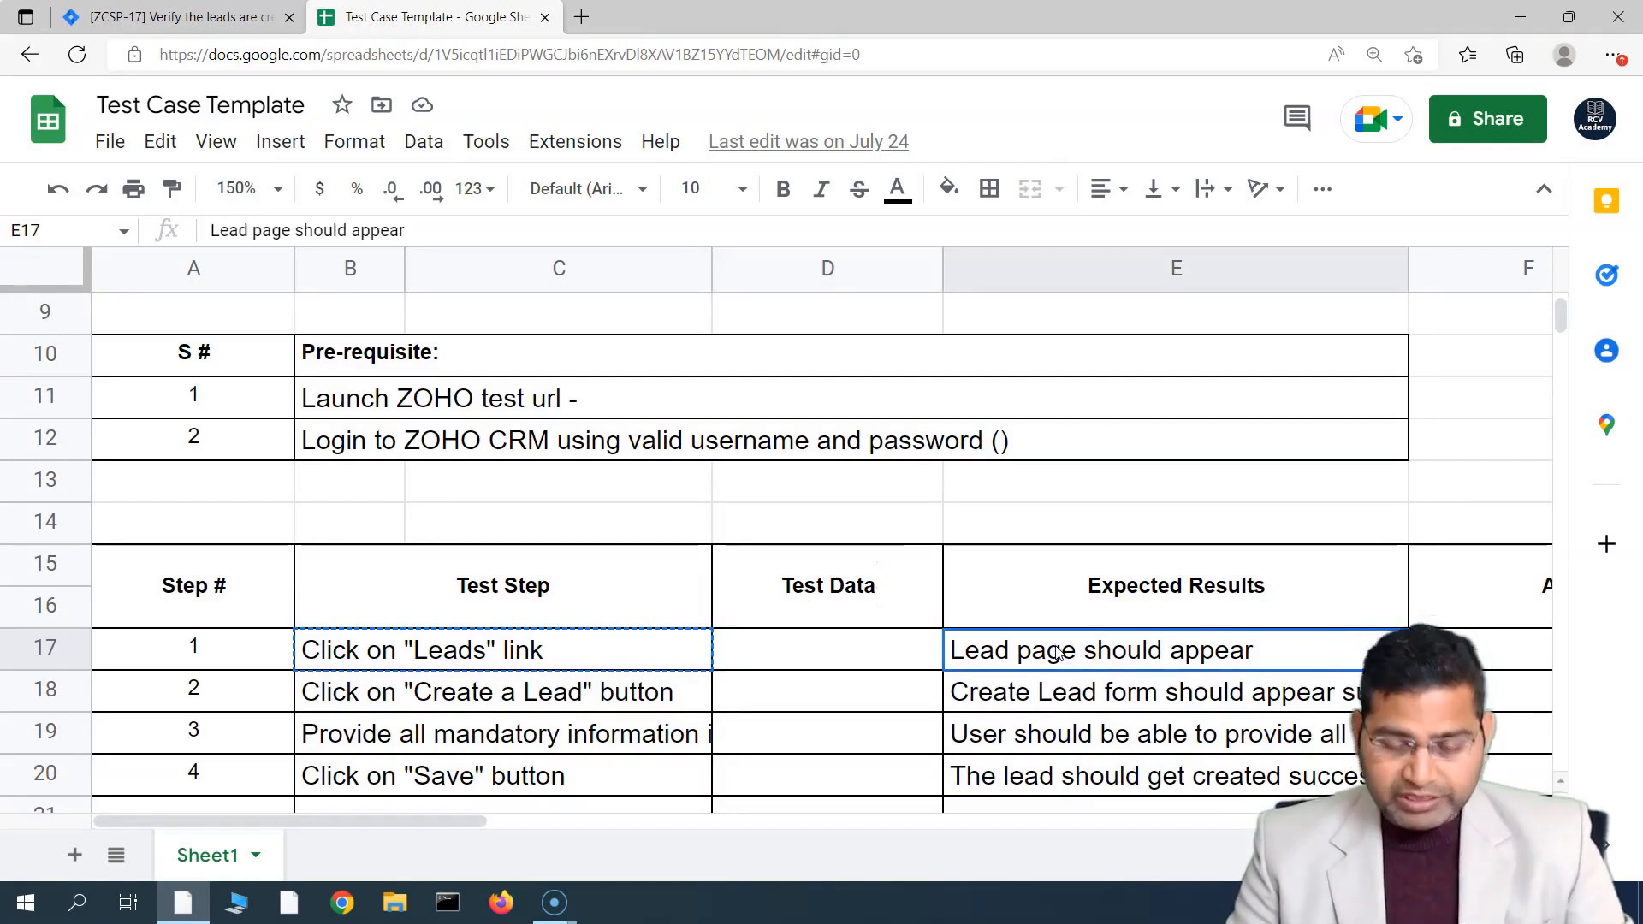
{"action": "left_click", "coordinate": [152, 17]}
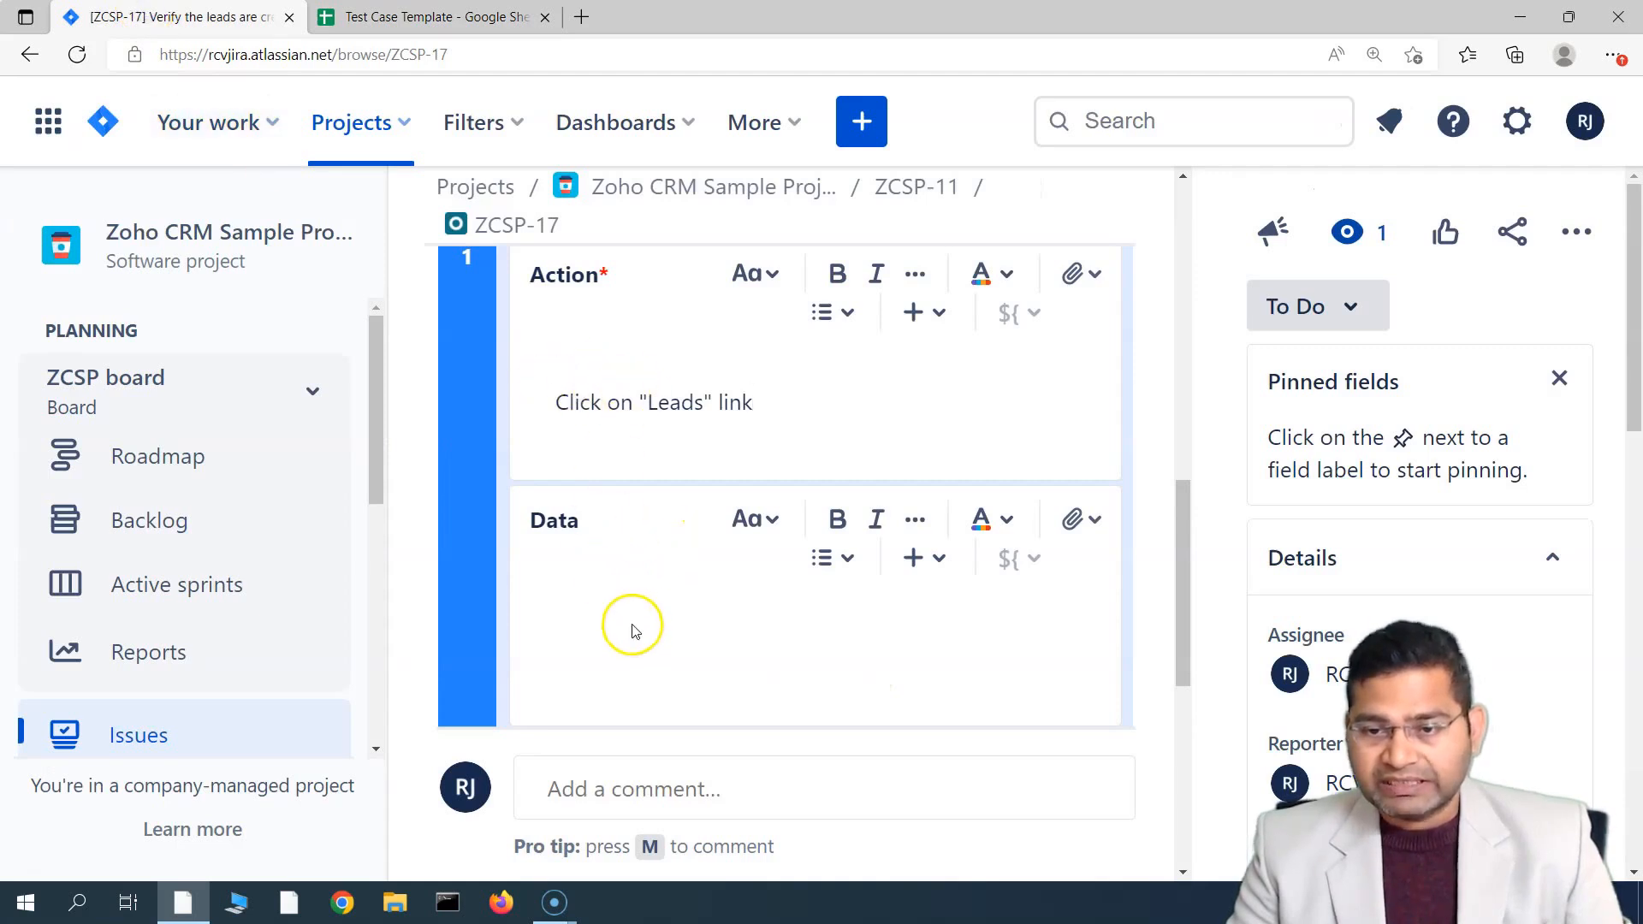
{"action": "scroll", "coordinate": [631, 630], "scroll_direction": "down", "scroll_amount": 2}
{"action": "left_click", "coordinate": [572, 659]}
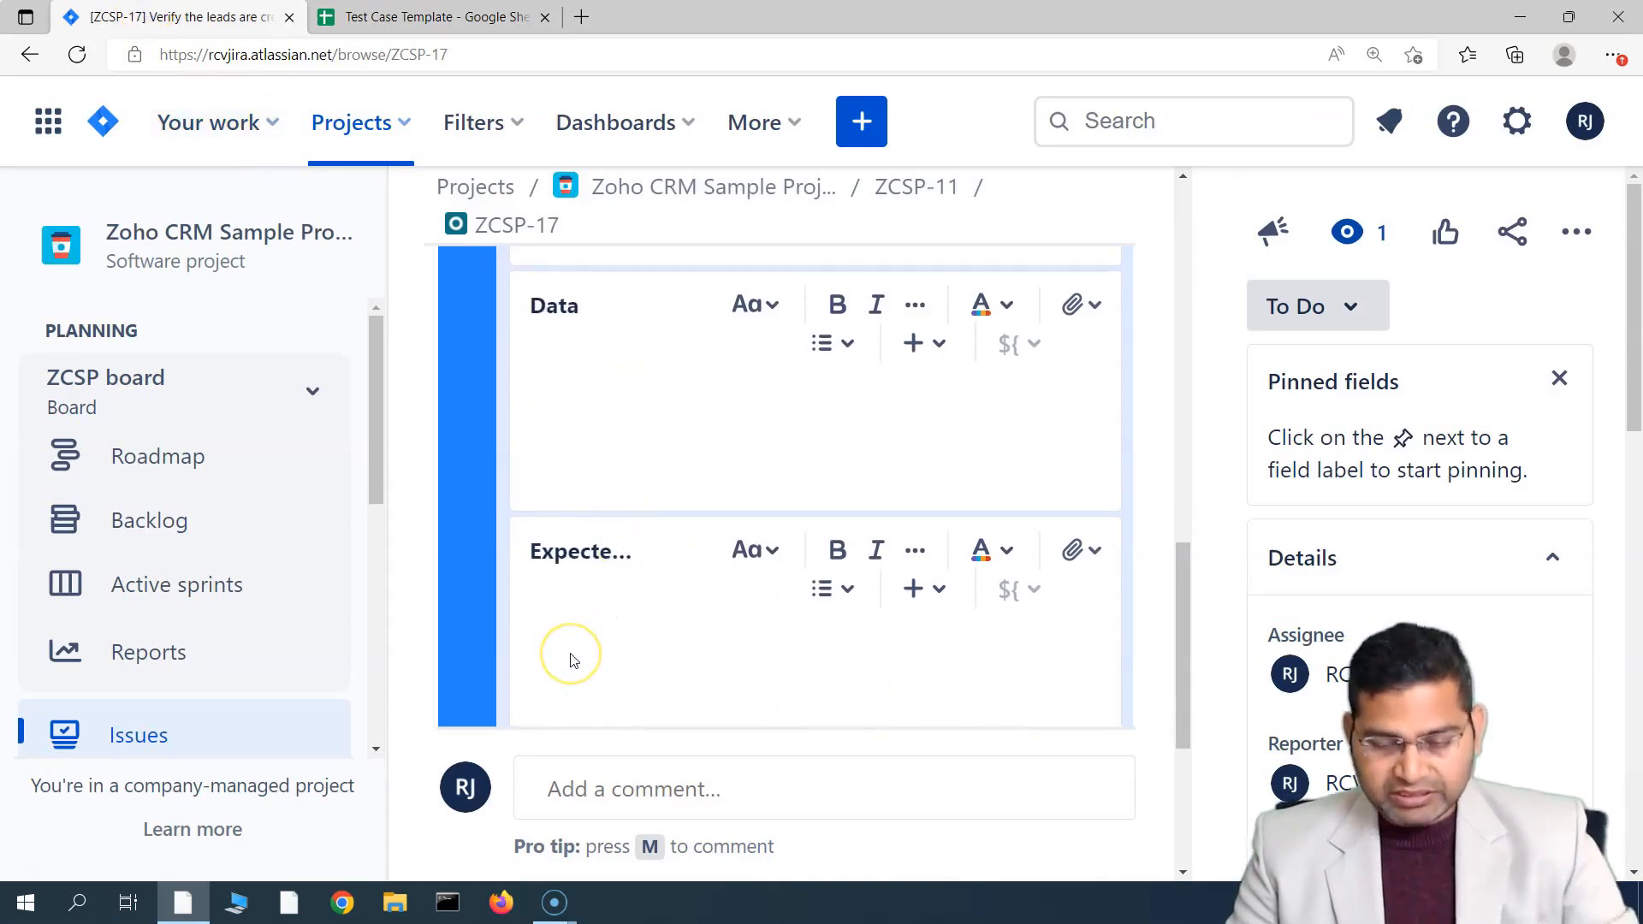
{"action": "type", "text": "Lead page should appear"}
{"action": "scroll", "coordinate": [667, 663], "scroll_direction": "up", "scroll_amount": 3}
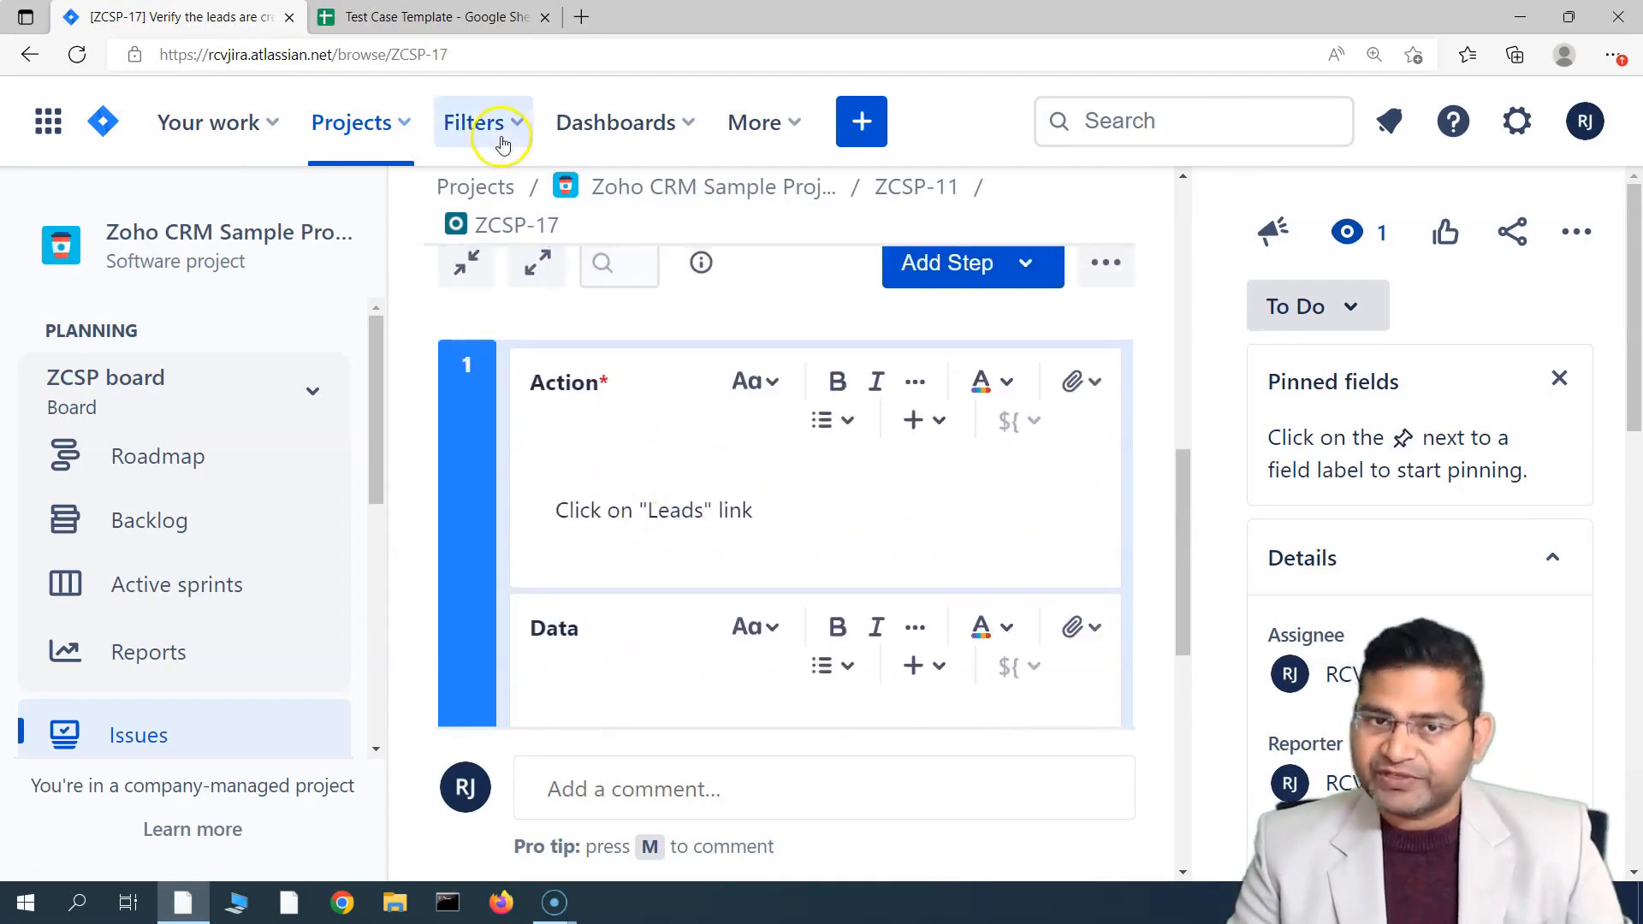
Copy the text 'Click on "Create a Lead" button' from step 2 of the template sheet and return to the Jira issue.
{"action": "left_click", "coordinate": [479, 17]}
{"action": "left_click", "coordinate": [492, 695]}
{"action": "key", "text": "ctrl+c"}
{"action": "left_click", "coordinate": [210, 17]}
Check the first test step's Action and Expected Result entries and create the step.
{"action": "scroll", "coordinate": [881, 642], "scroll_direction": "down", "scroll_amount": 3}
{"action": "scroll", "coordinate": [657, 438], "scroll_direction": "up", "scroll_amount": 3}
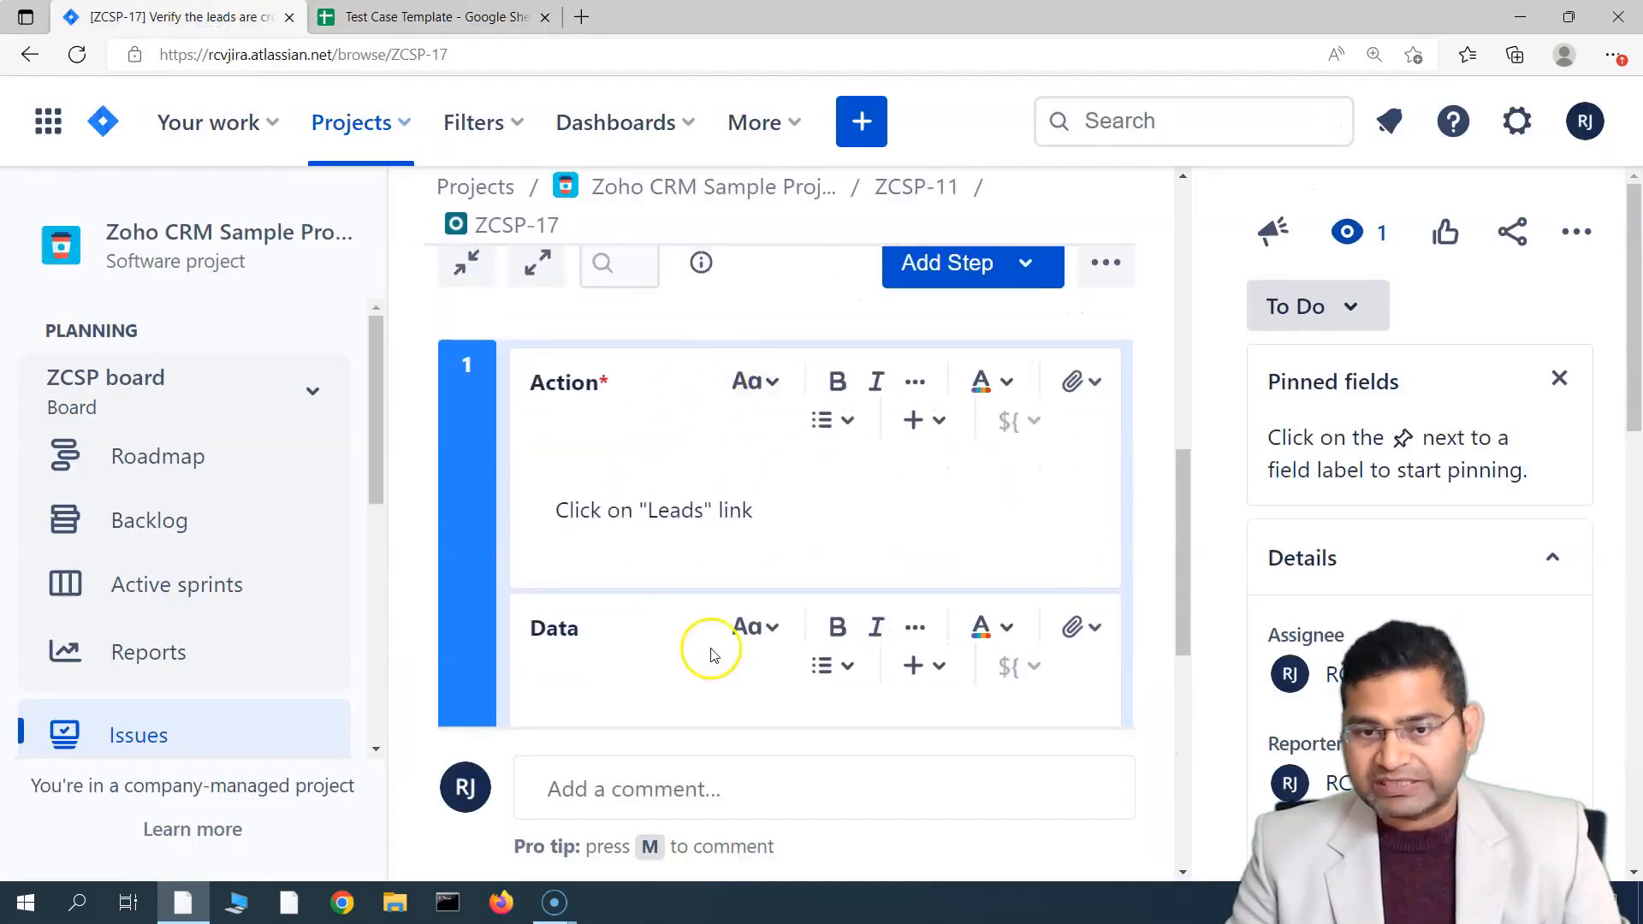
{"action": "scroll", "coordinate": [668, 454], "scroll_direction": "down", "scroll_amount": 5}
{"action": "left_click", "coordinate": [741, 456]}
{"action": "key", "text": "ctrl+v"}
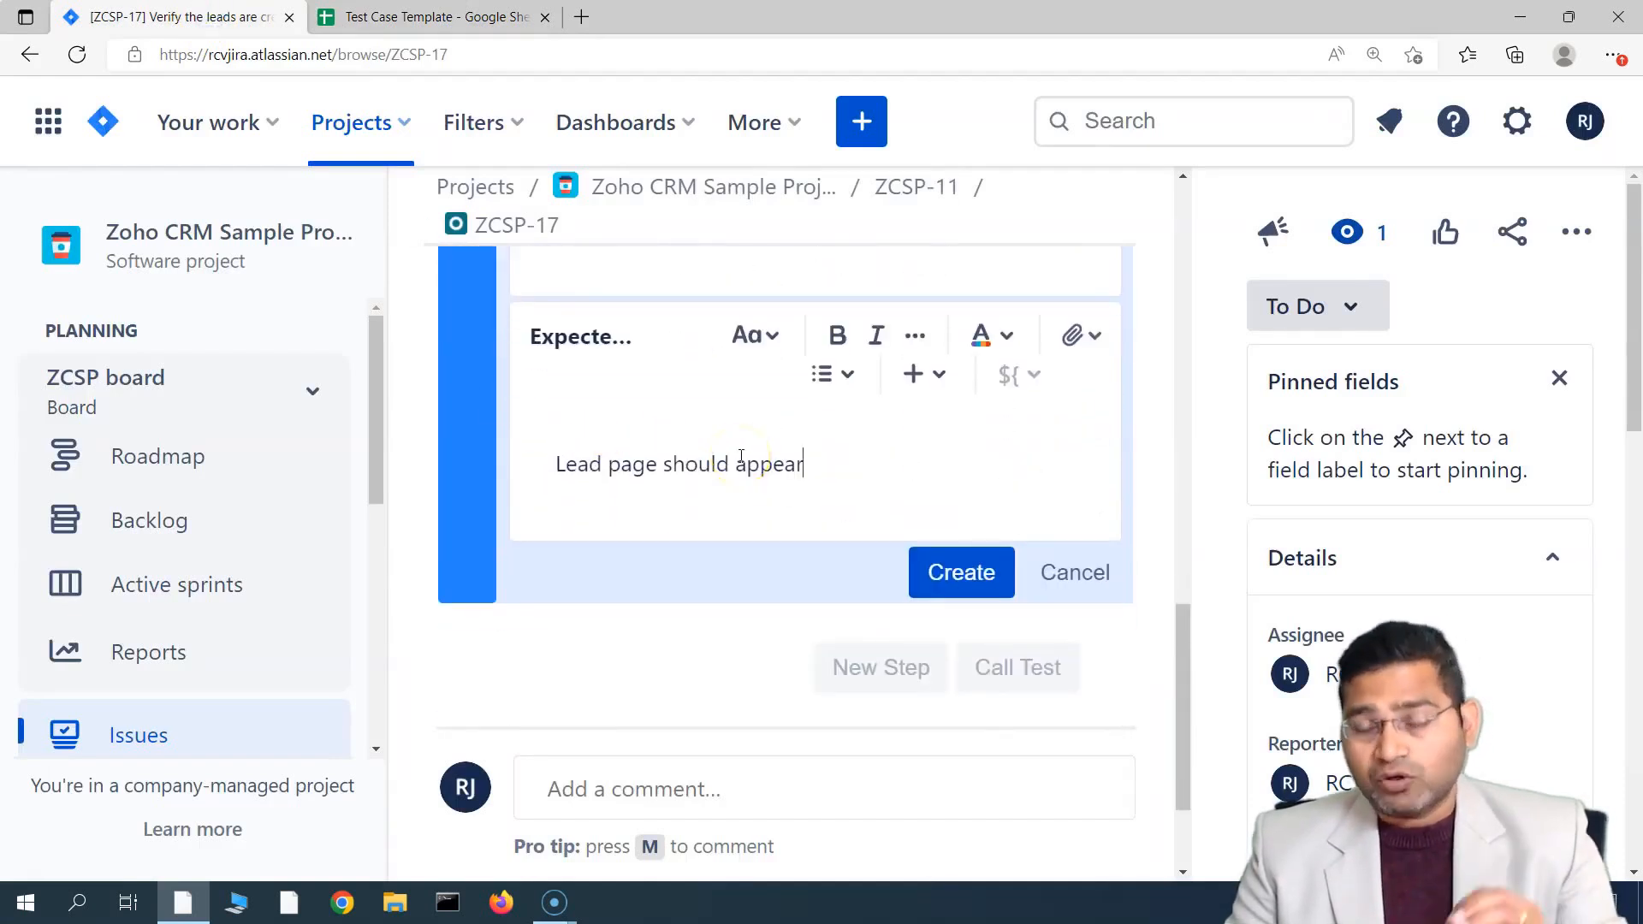
{"action": "left_click", "coordinate": [973, 585]}
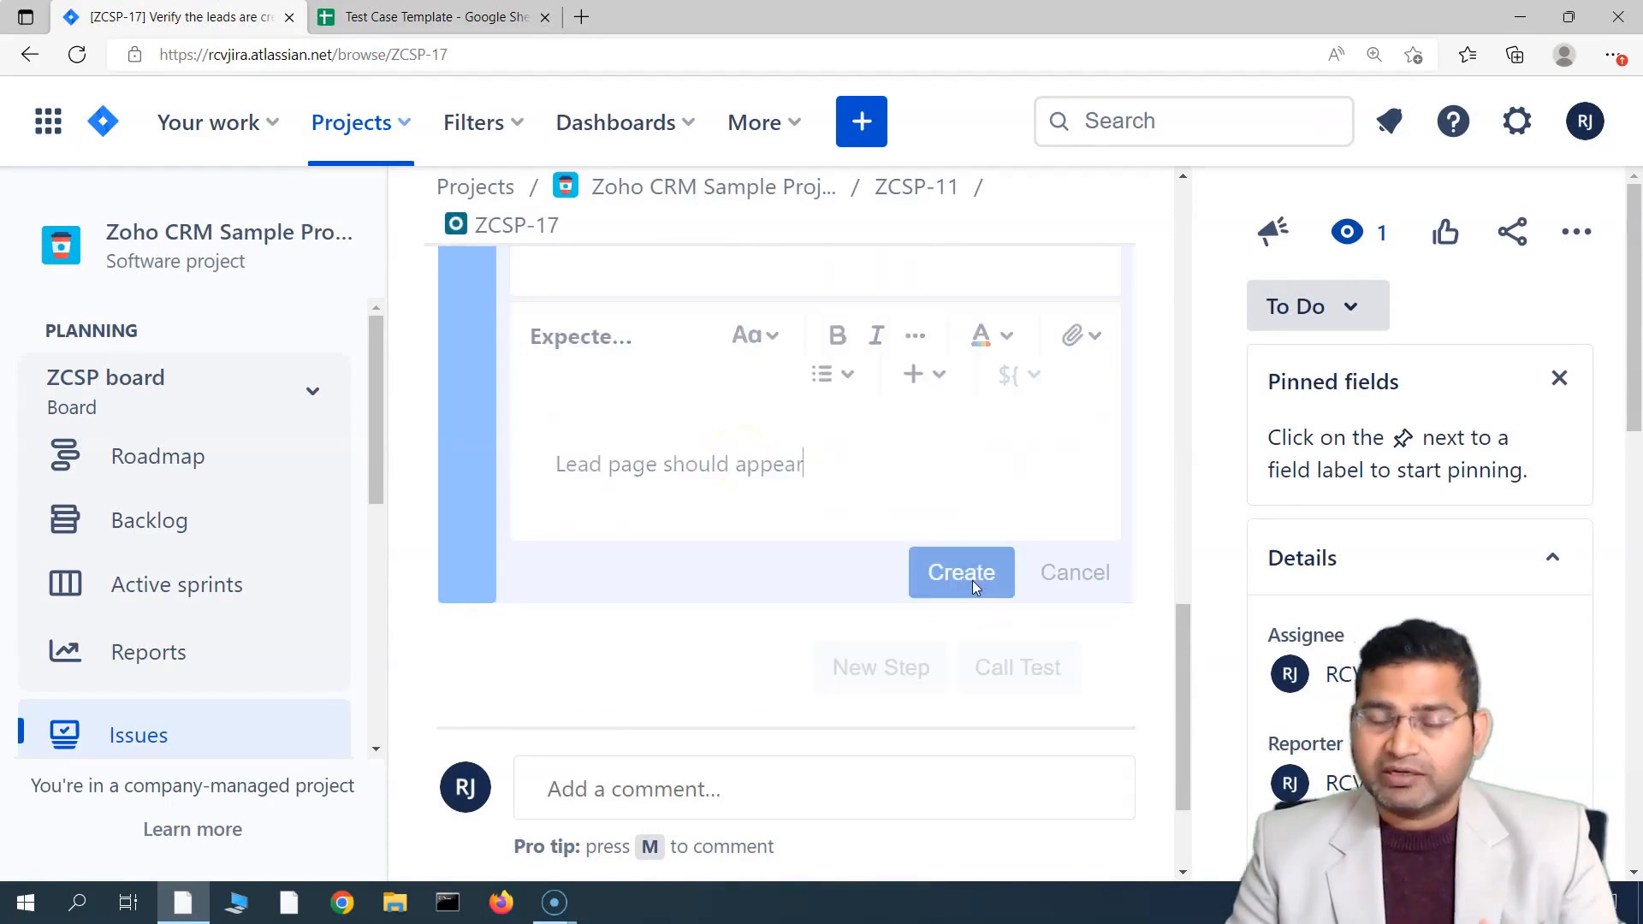
Compare the template sheet's step 1 row with the Action, Data and Expected Result of the saved test step in Jira.
{"action": "left_click", "coordinate": [381, 19]}
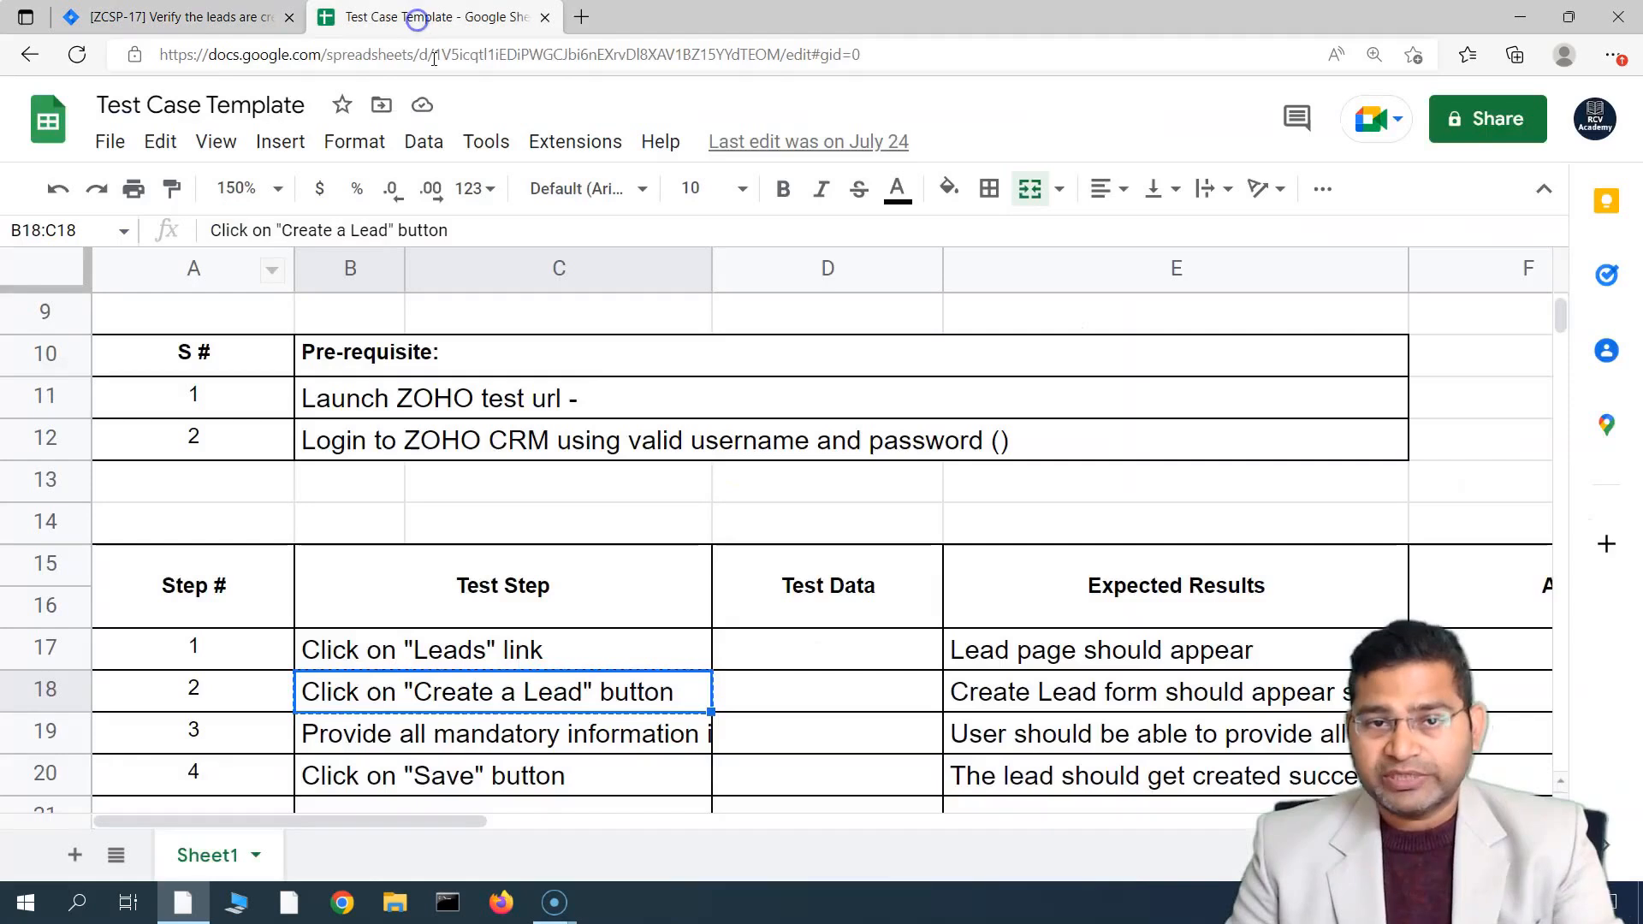
{"action": "left_click", "coordinate": [318, 650]}
{"action": "left_click_drag", "start_coordinate": [193, 657], "coordinate": [1171, 652]}
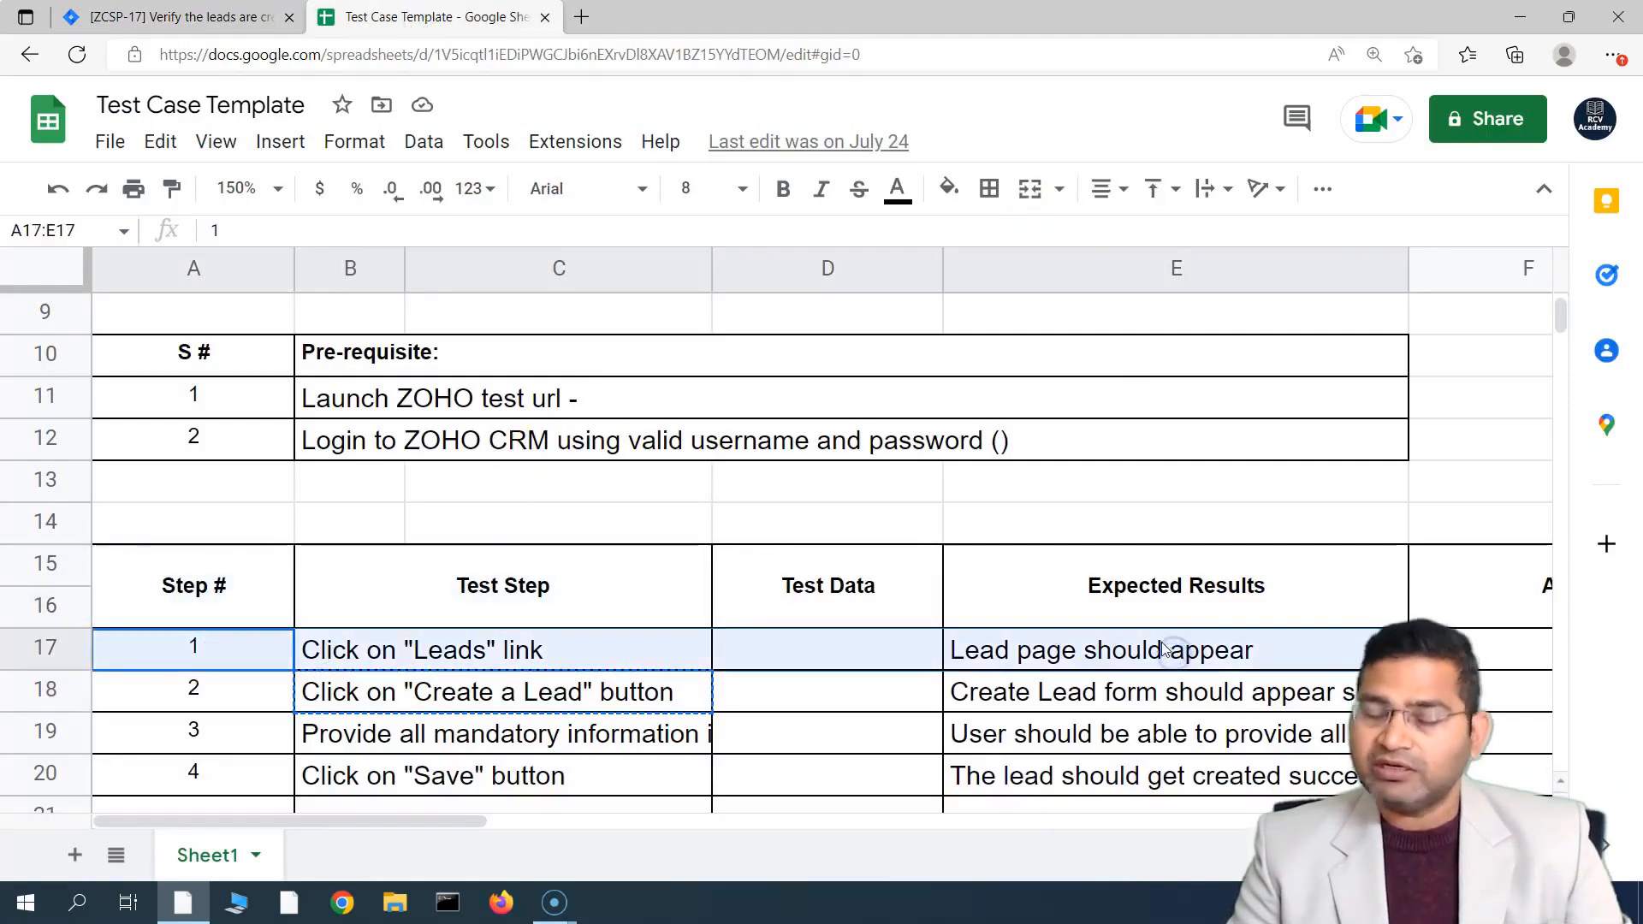
{"action": "left_click", "coordinate": [163, 21]}
{"action": "scroll", "coordinate": [727, 514], "scroll_direction": "up", "scroll_amount": 4}
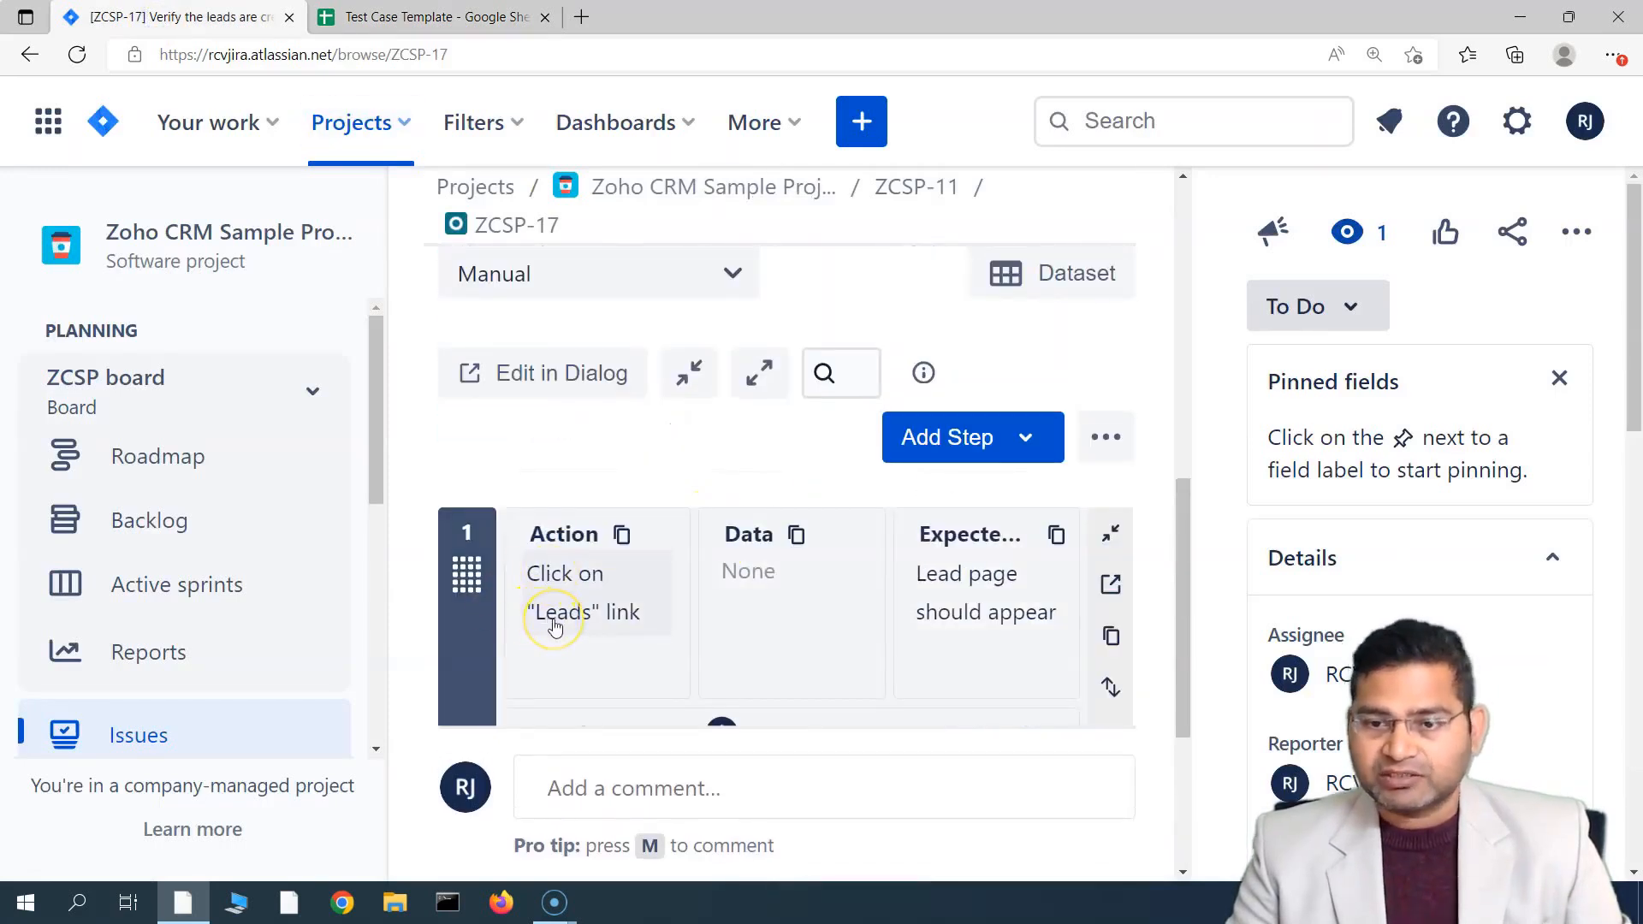
{"action": "scroll", "coordinate": [554, 627], "scroll_direction": "down", "scroll_amount": 3}
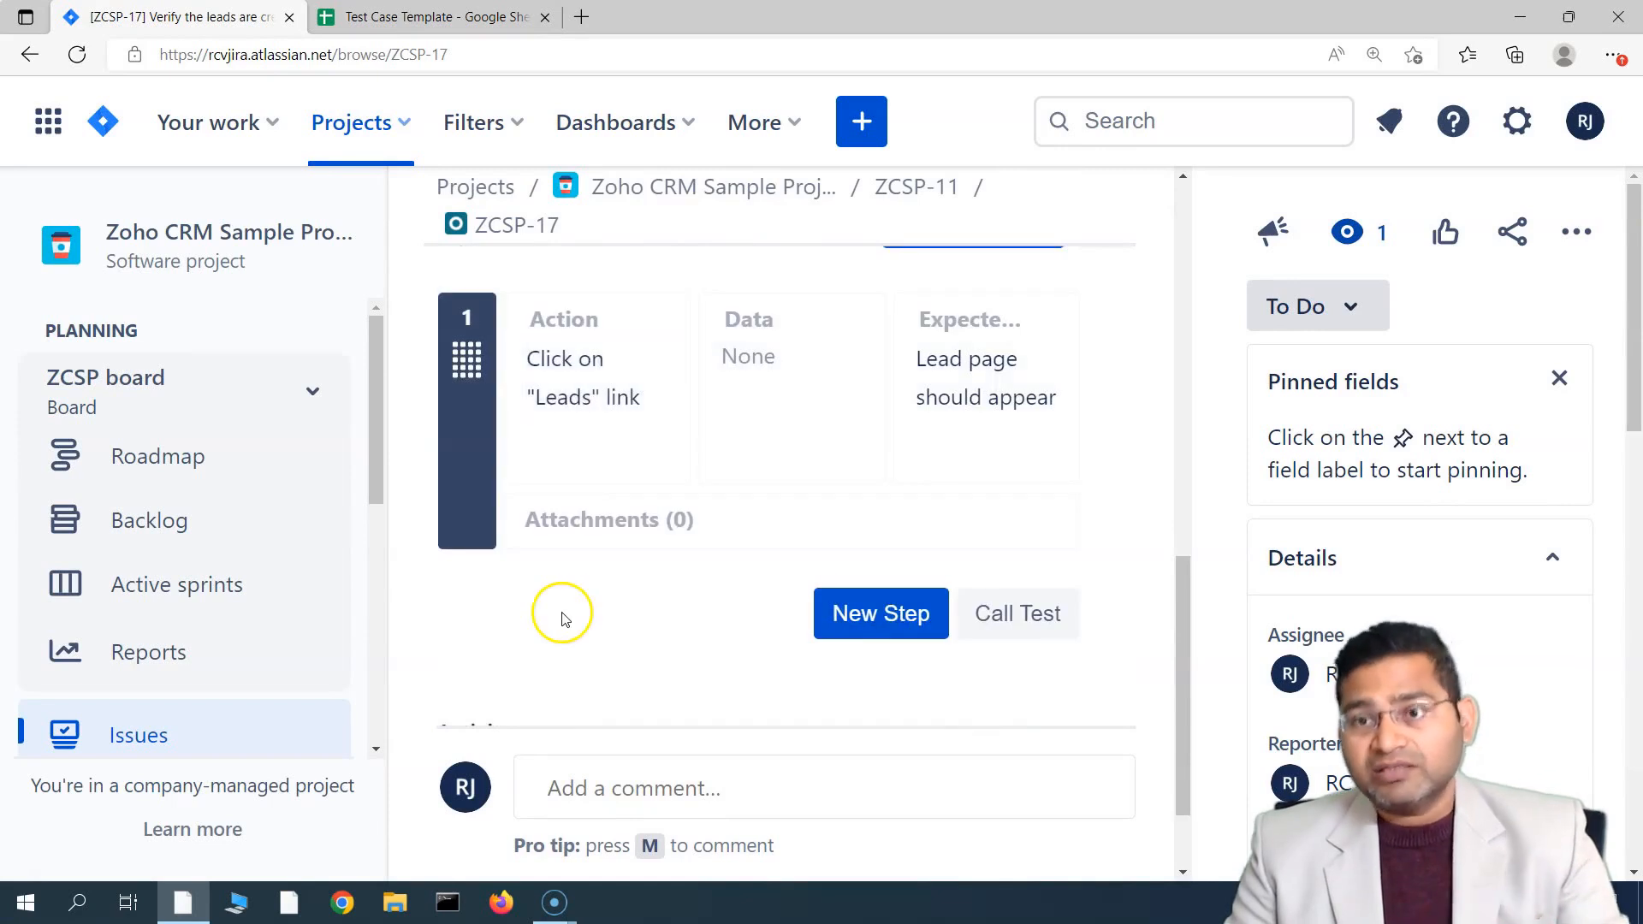
{"action": "scroll", "coordinate": [923, 545], "scroll_direction": "up", "scroll_amount": 2}
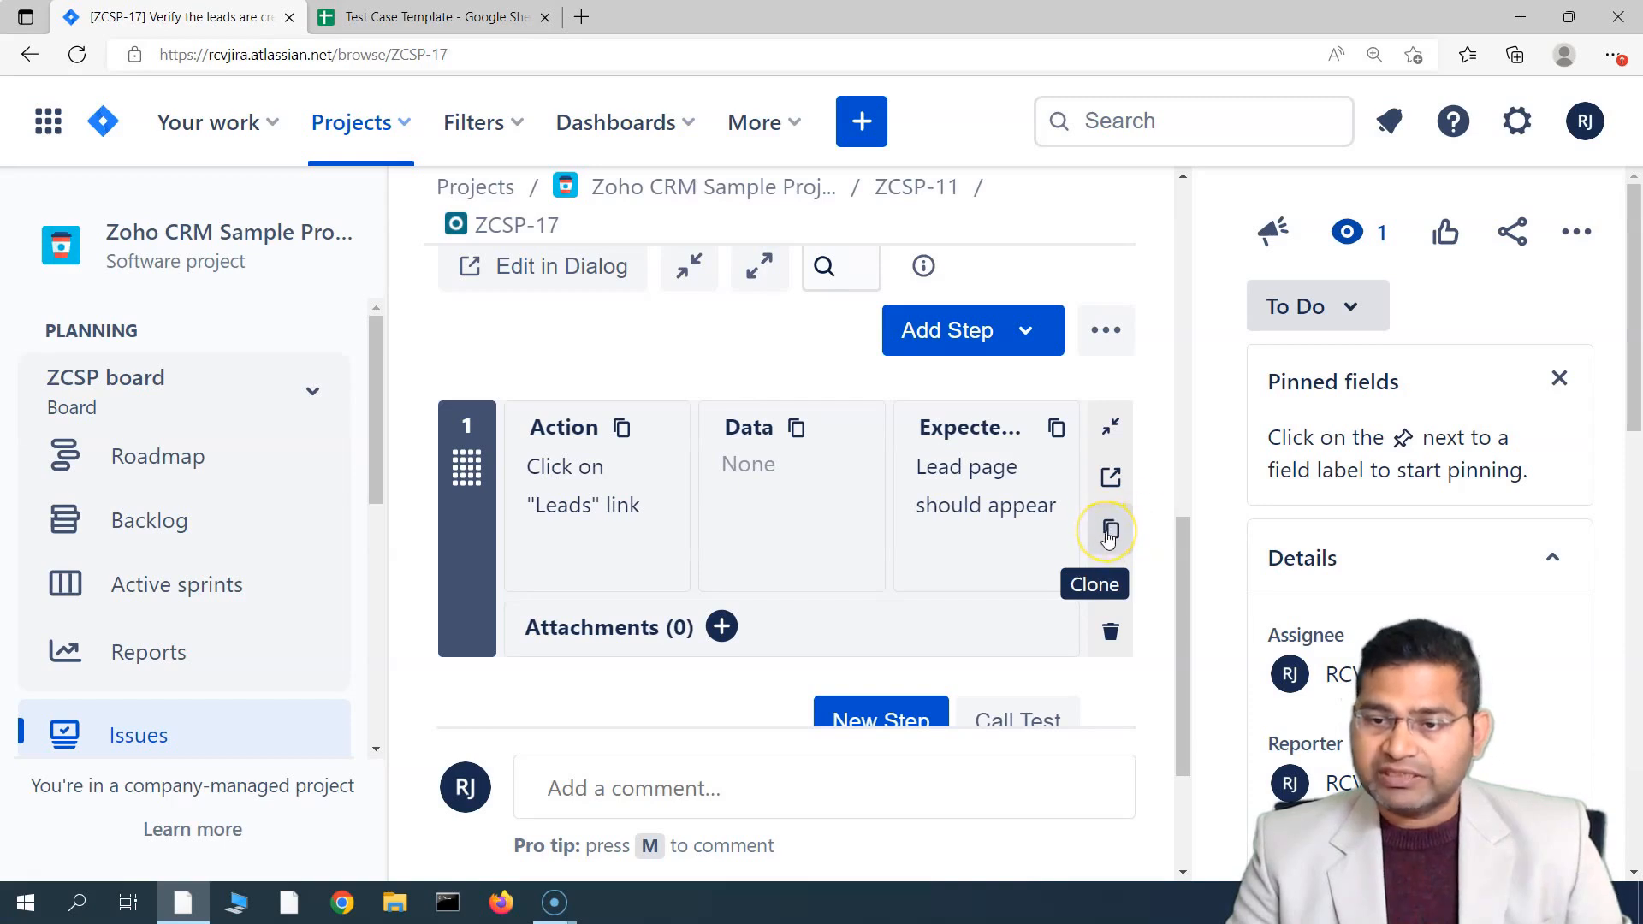
Add a second test step with the action 'Click on "Create a Lead" button'.
{"action": "left_click", "coordinate": [1110, 532]}
{"action": "left_click", "coordinate": [956, 342]}
{"action": "left_click", "coordinate": [957, 342]}
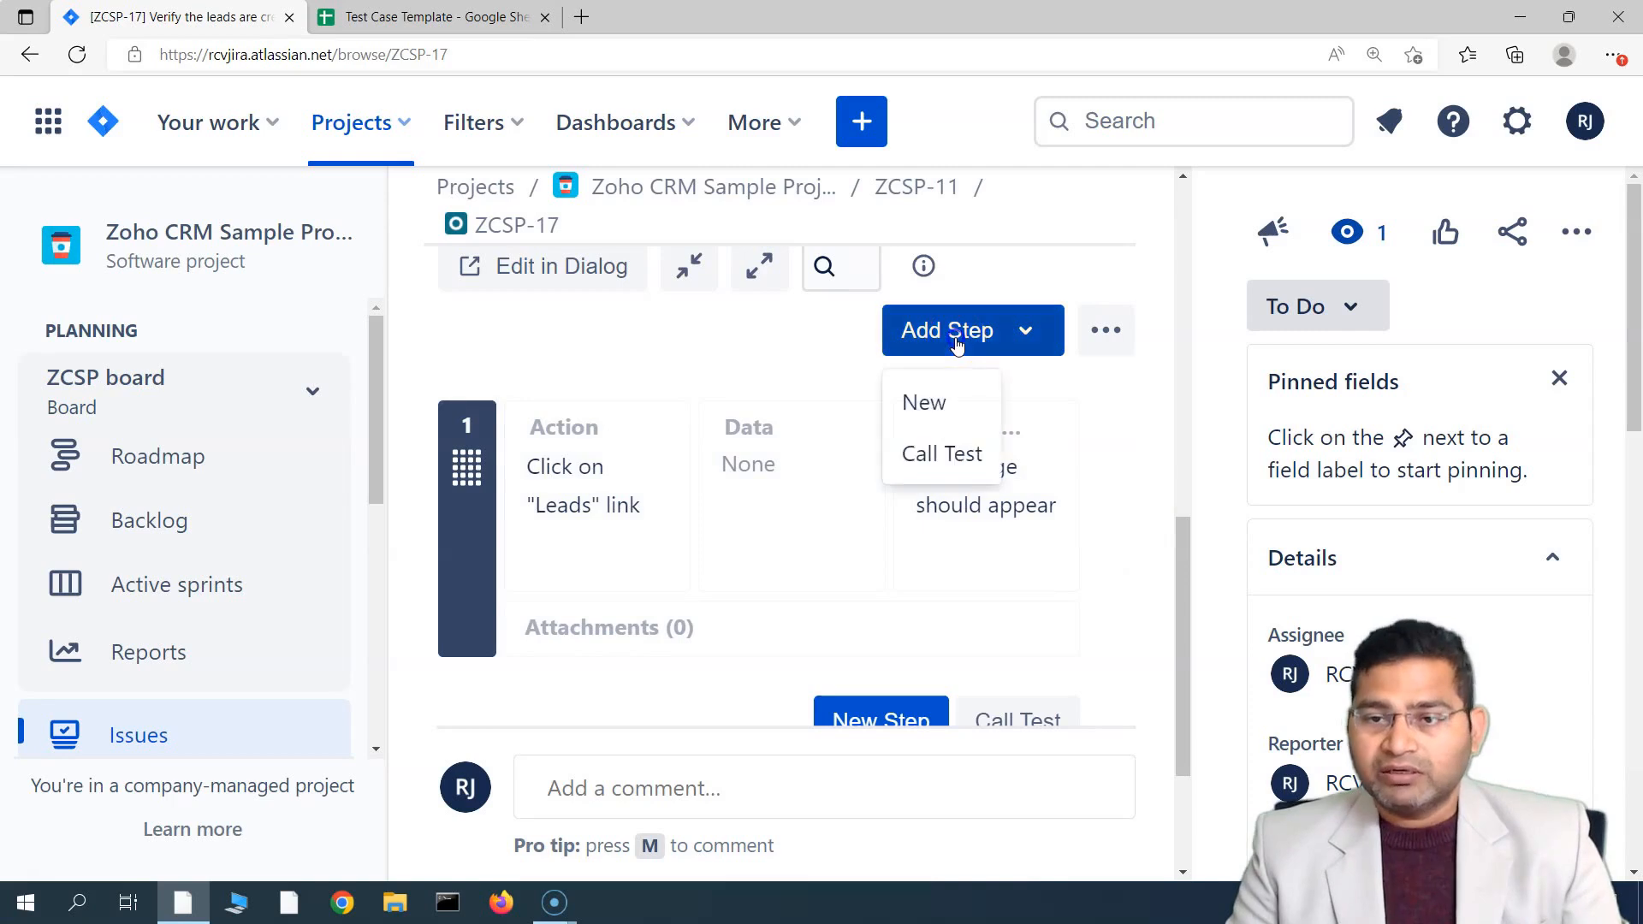
{"action": "left_click", "coordinate": [942, 419]}
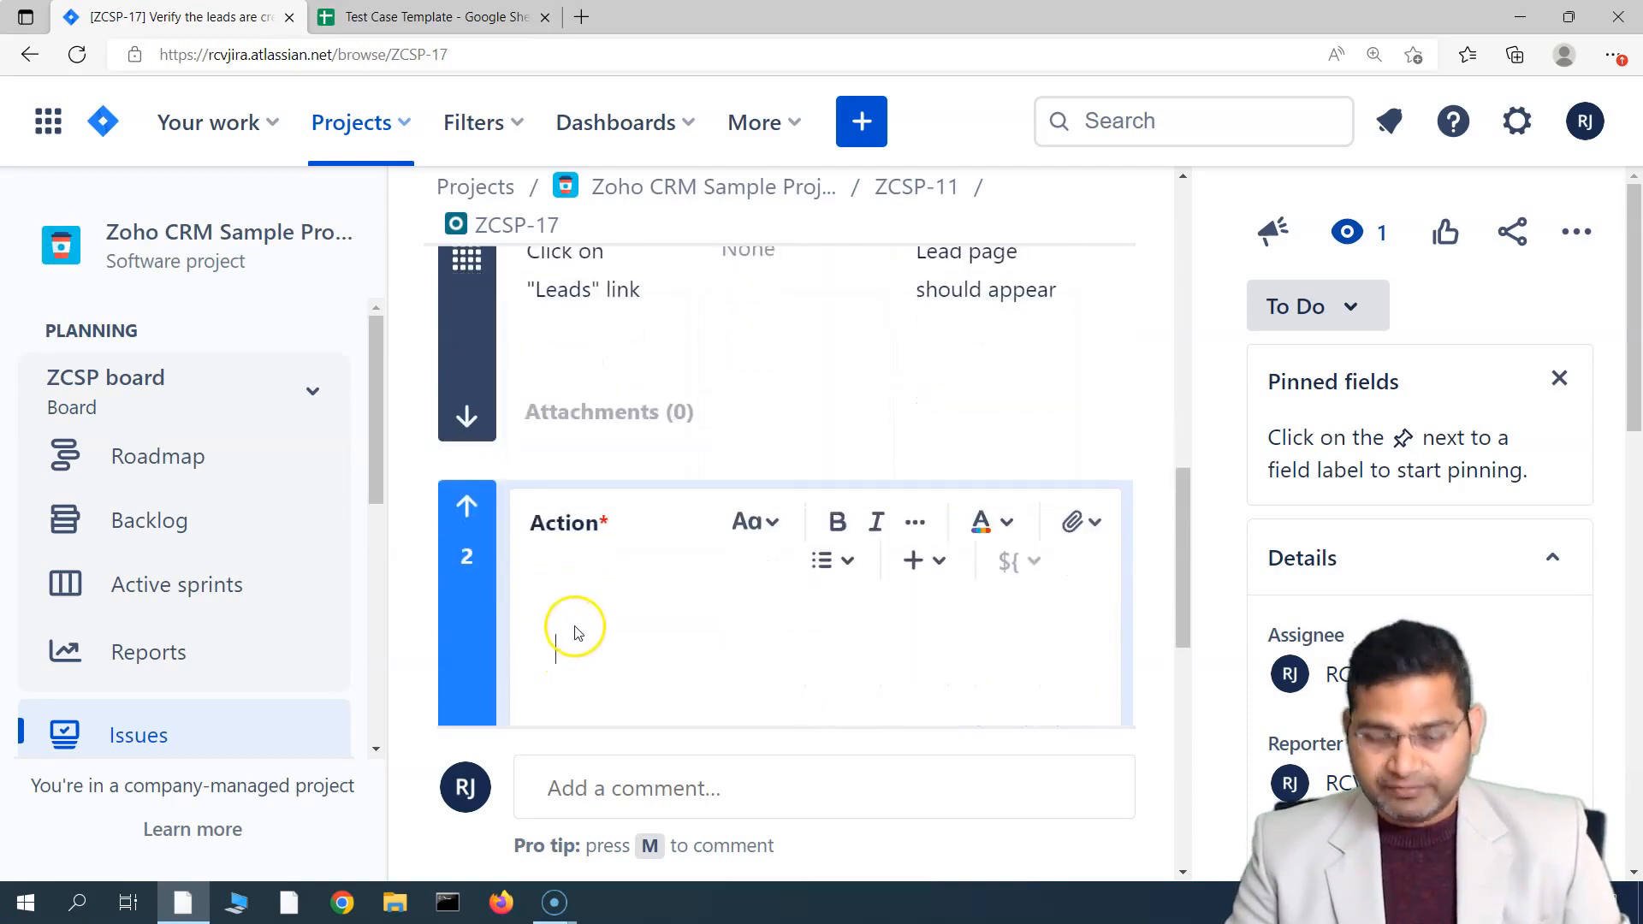
{"action": "type", "text": "Click on \"Create a Lead\" button"}
Copy "Create Lead form should appear successfully" from the template sheet into the second step's Expected Result field and create the step.
{"action": "left_click", "coordinate": [418, 21]}
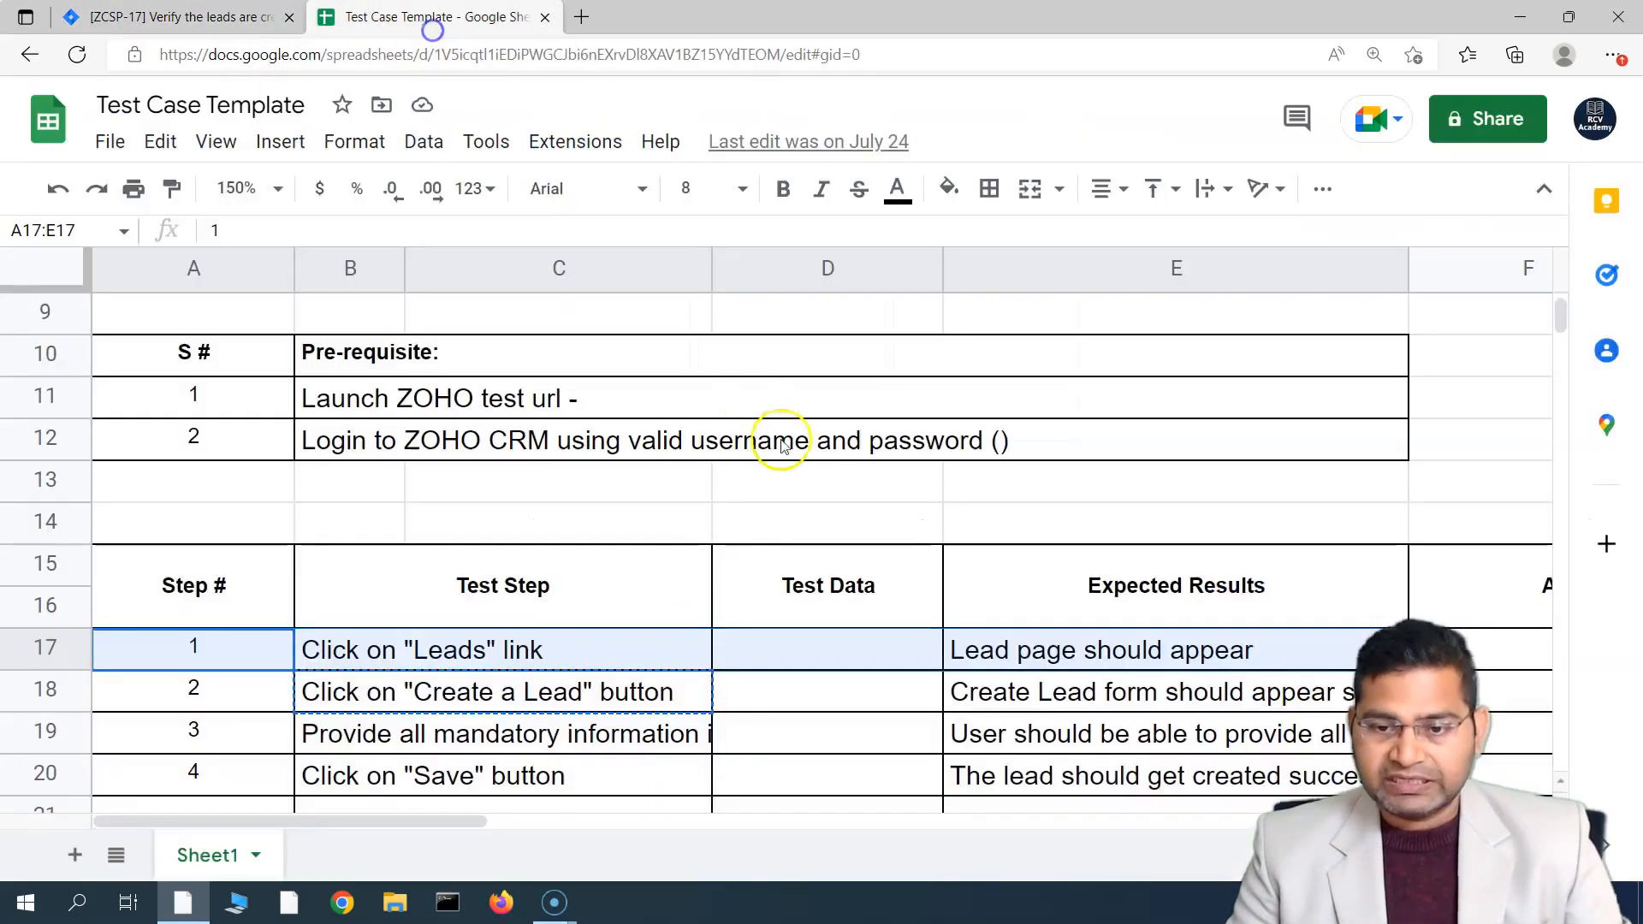
{"action": "left_click", "coordinate": [1060, 689]}
{"action": "key", "text": "ctrl+c"}
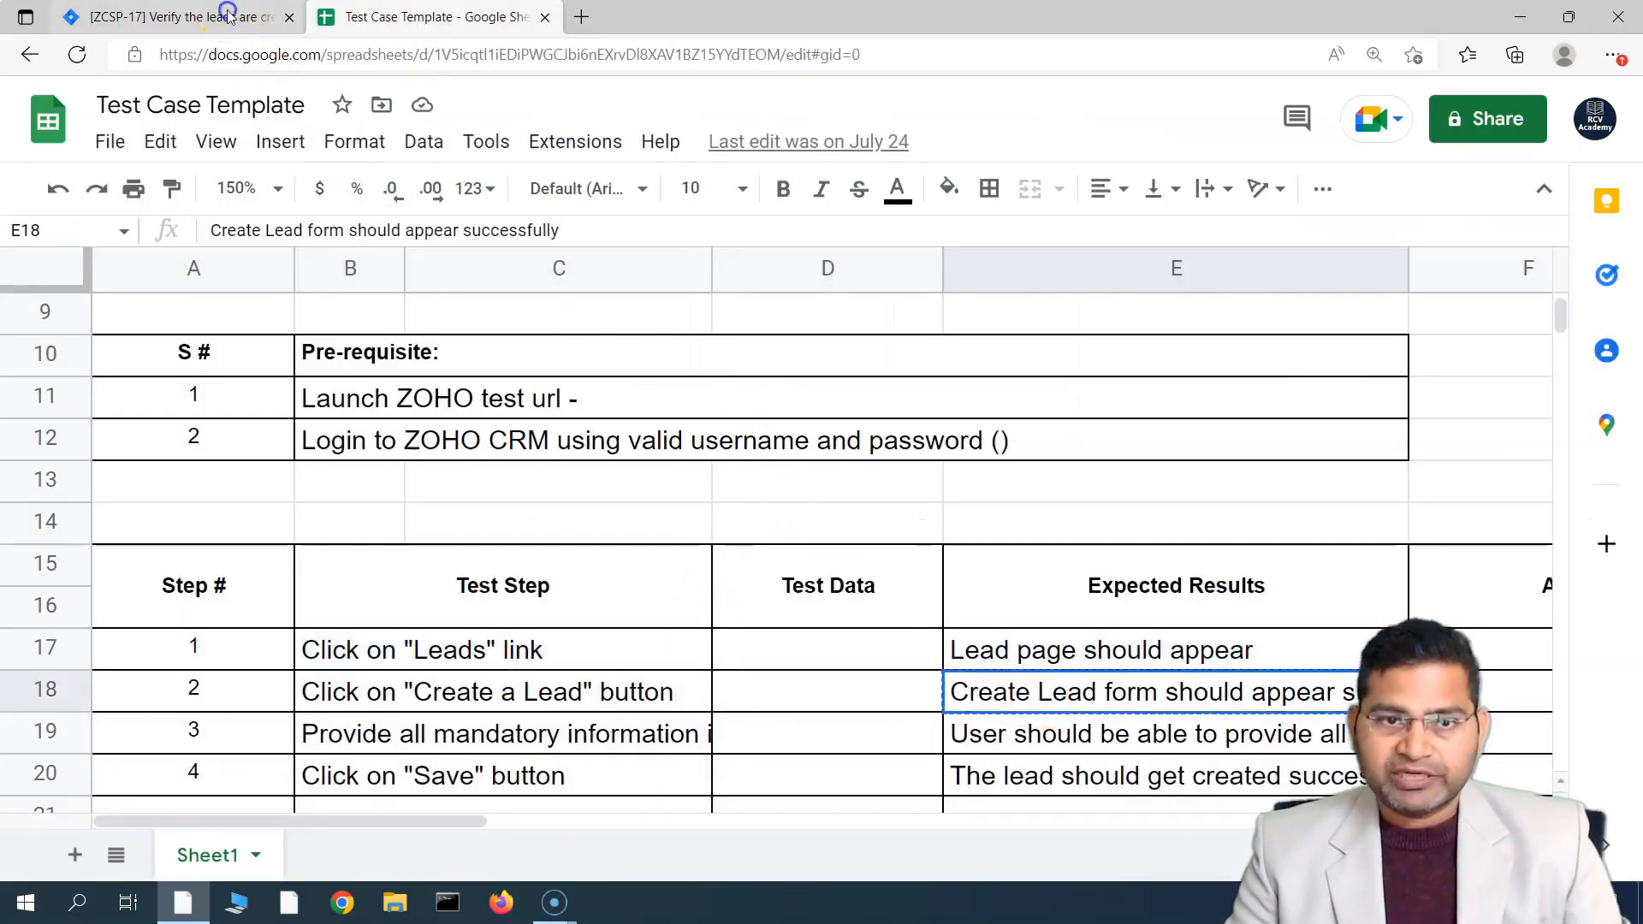
{"action": "left_click", "coordinate": [180, 17]}
{"action": "scroll", "coordinate": [781, 587], "scroll_direction": "down", "scroll_amount": 5}
{"action": "left_click", "coordinate": [609, 592]}
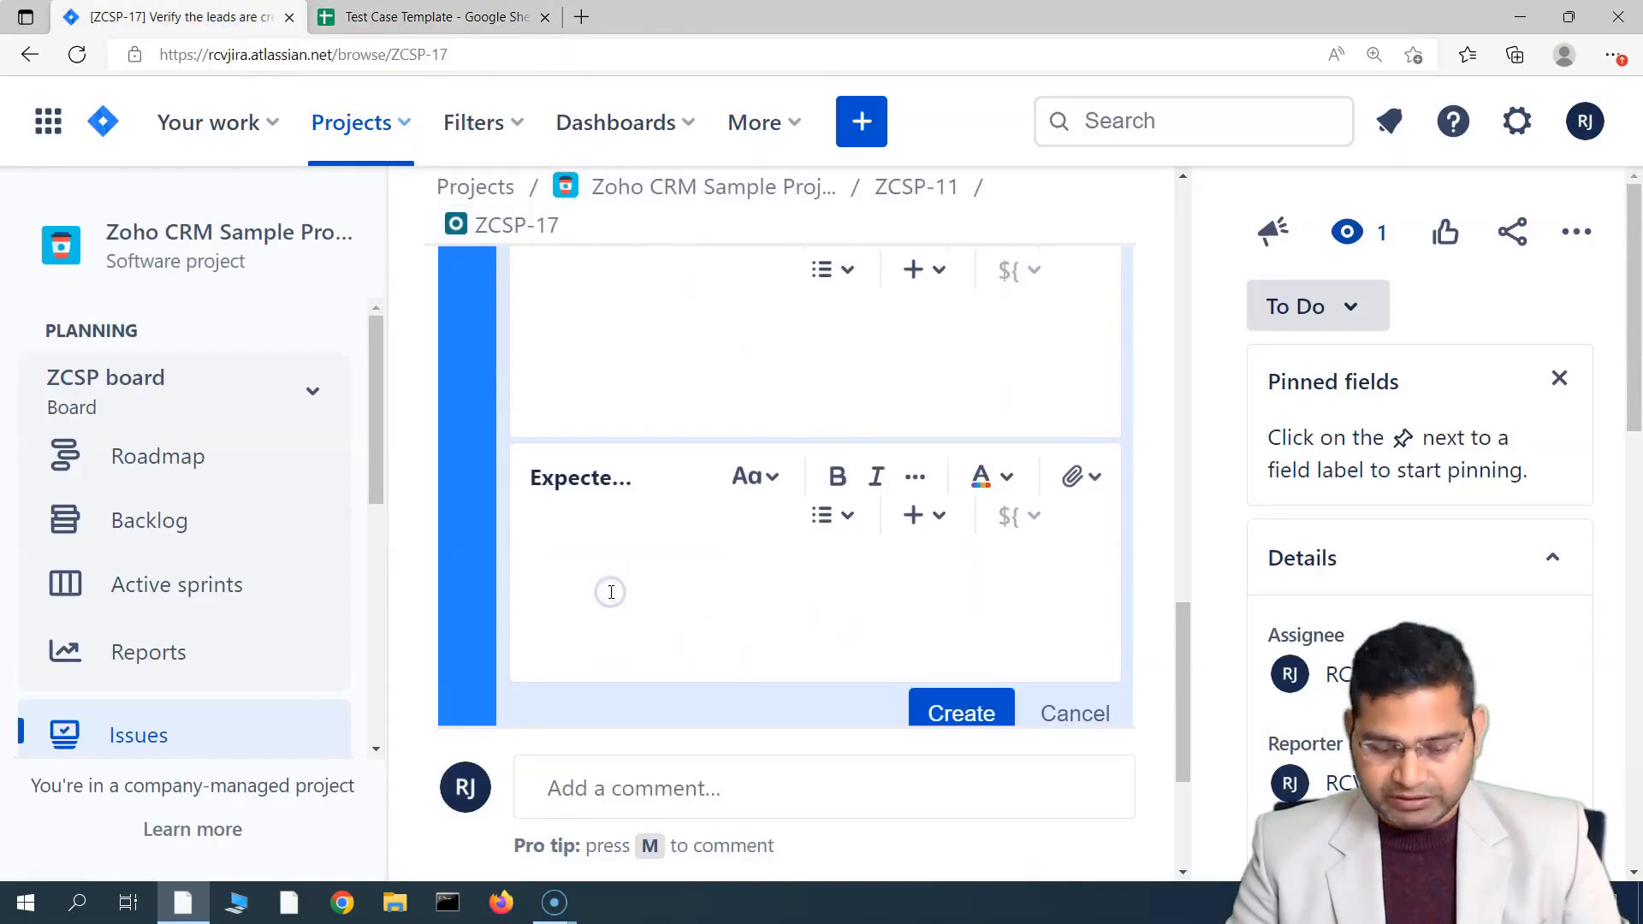
{"action": "key", "text": "ctrl+v"}
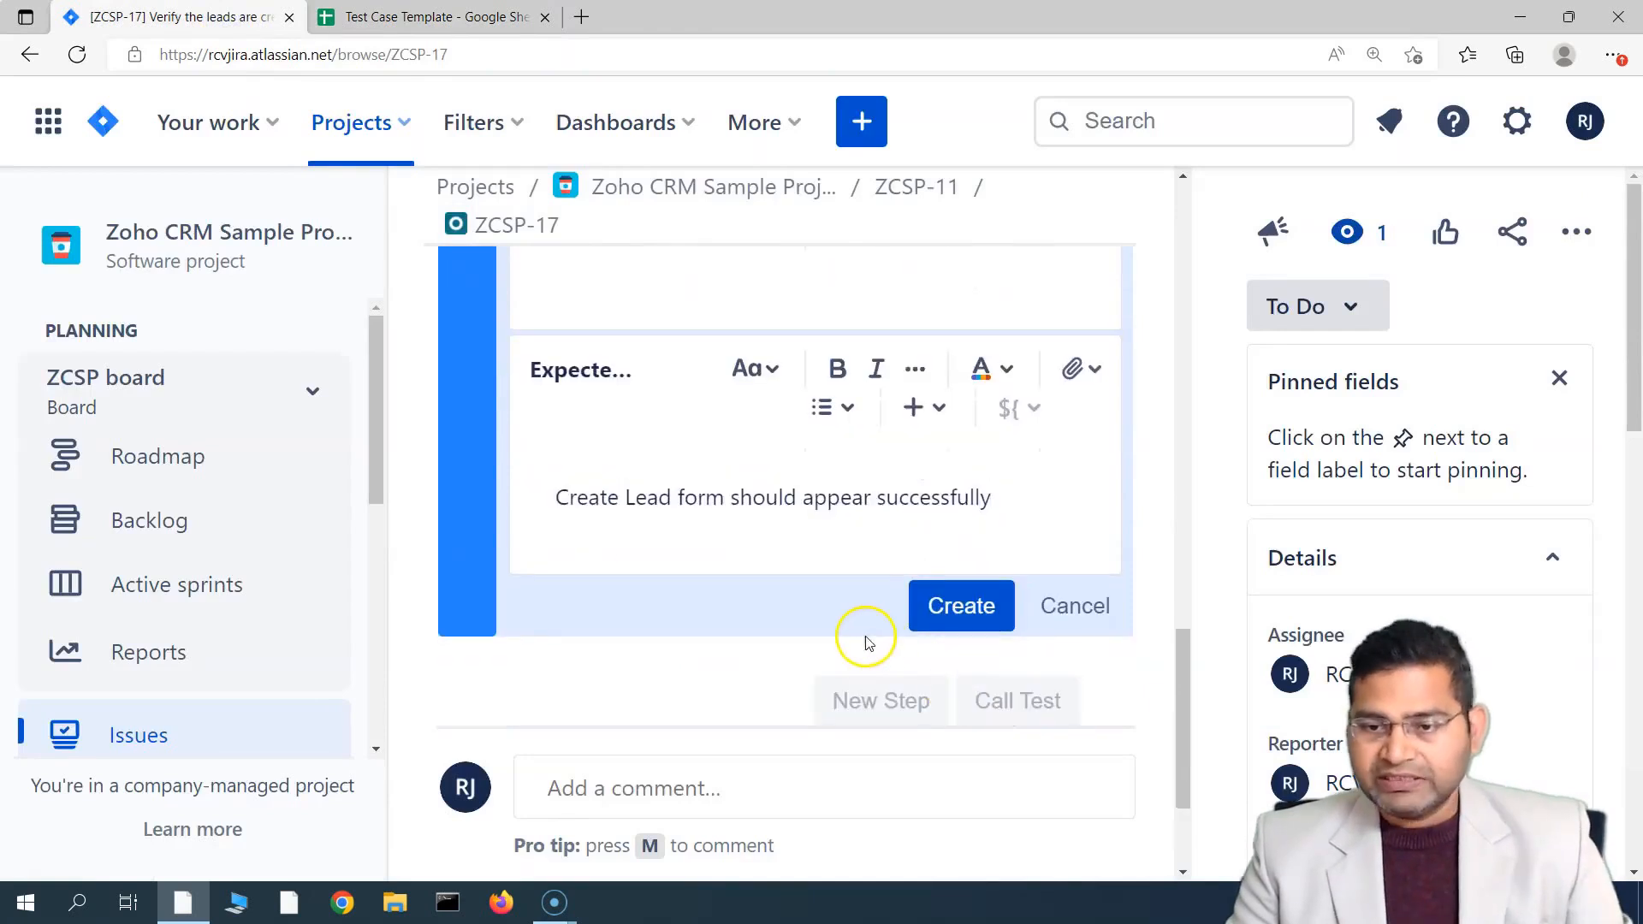
{"action": "left_click", "coordinate": [961, 607]}
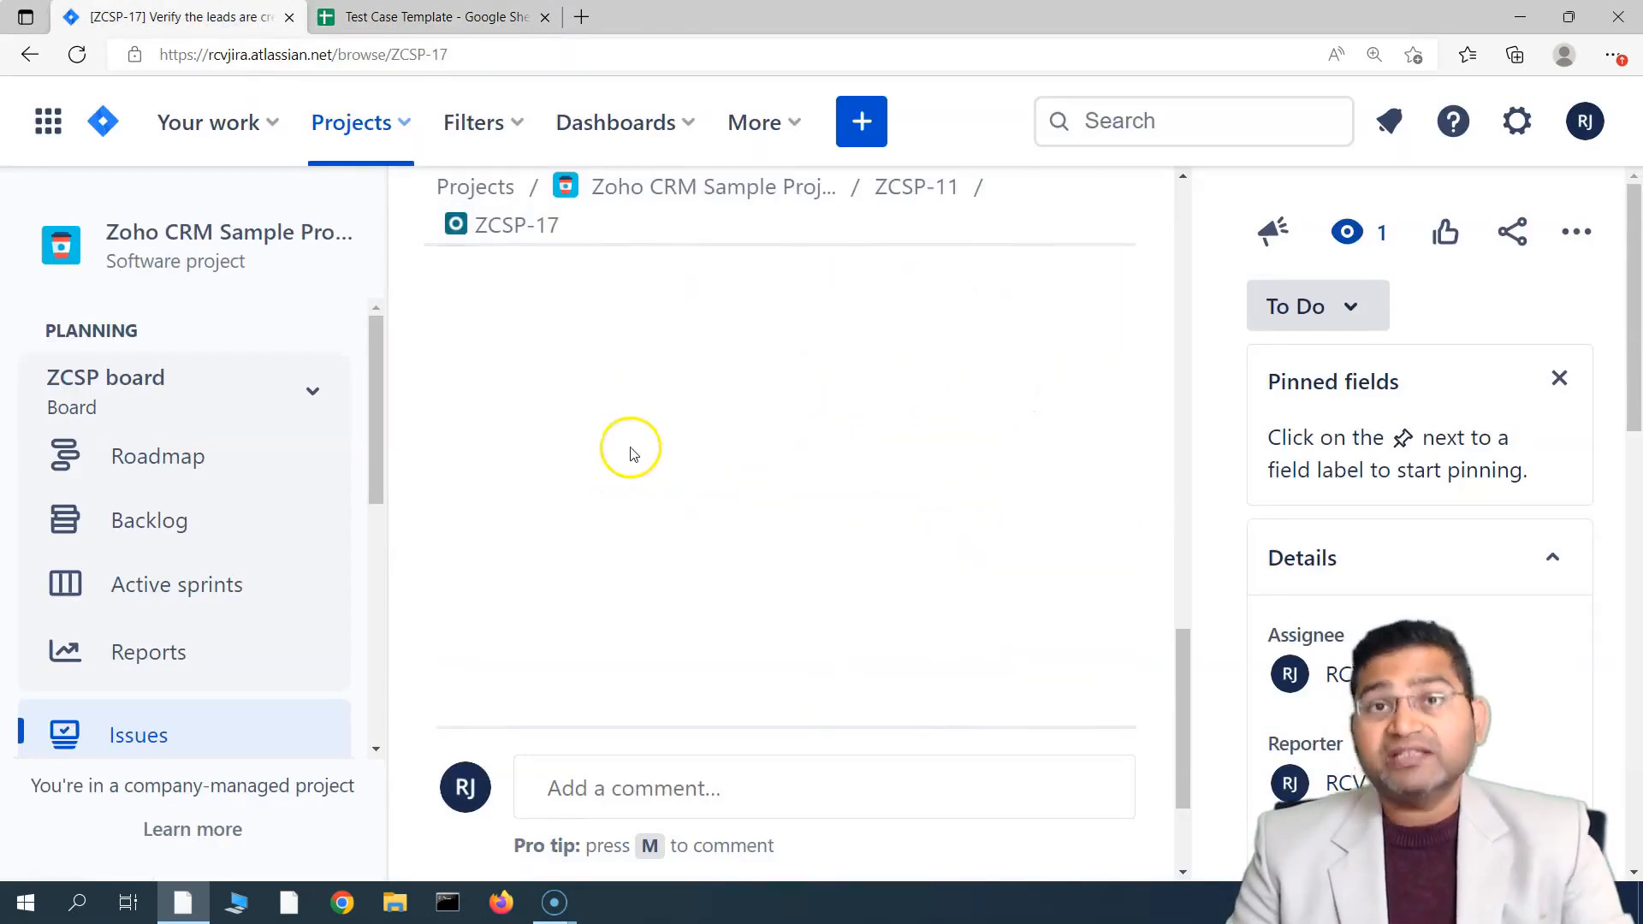
Review the two saved test steps in the issue's Test details section.
{"action": "left_click_drag", "start_coordinate": [1198, 372], "coordinate": [1317, 364]}
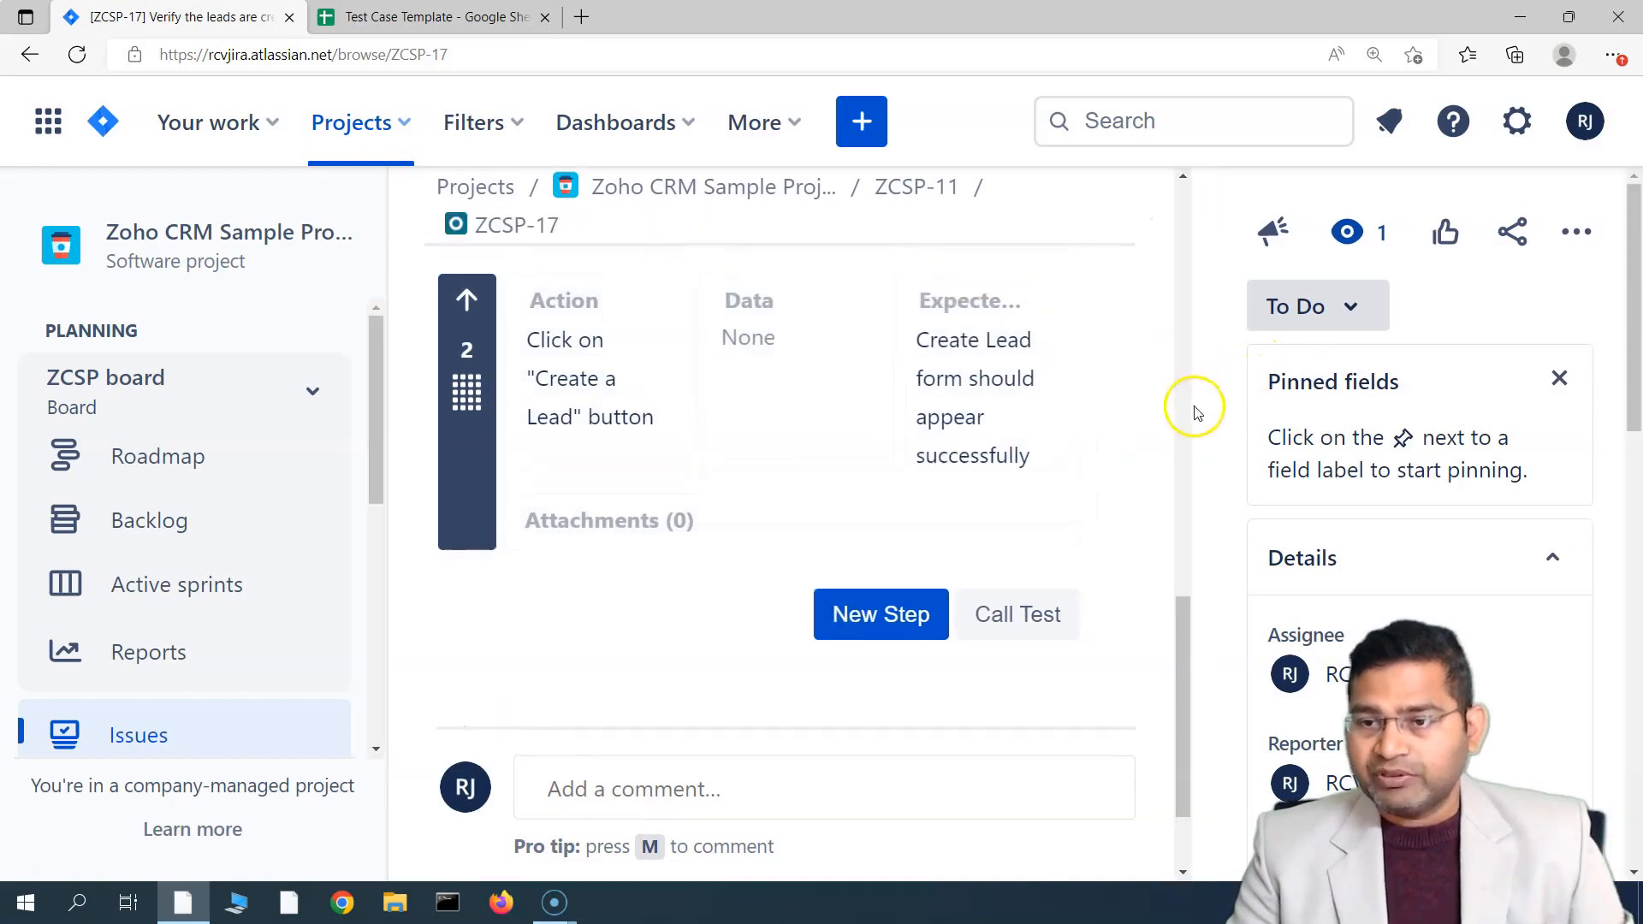
{"action": "left_click_drag", "start_coordinate": [1207, 399], "coordinate": [1394, 398]}
{"action": "scroll", "coordinate": [876, 525], "scroll_direction": "up", "scroll_amount": 4}
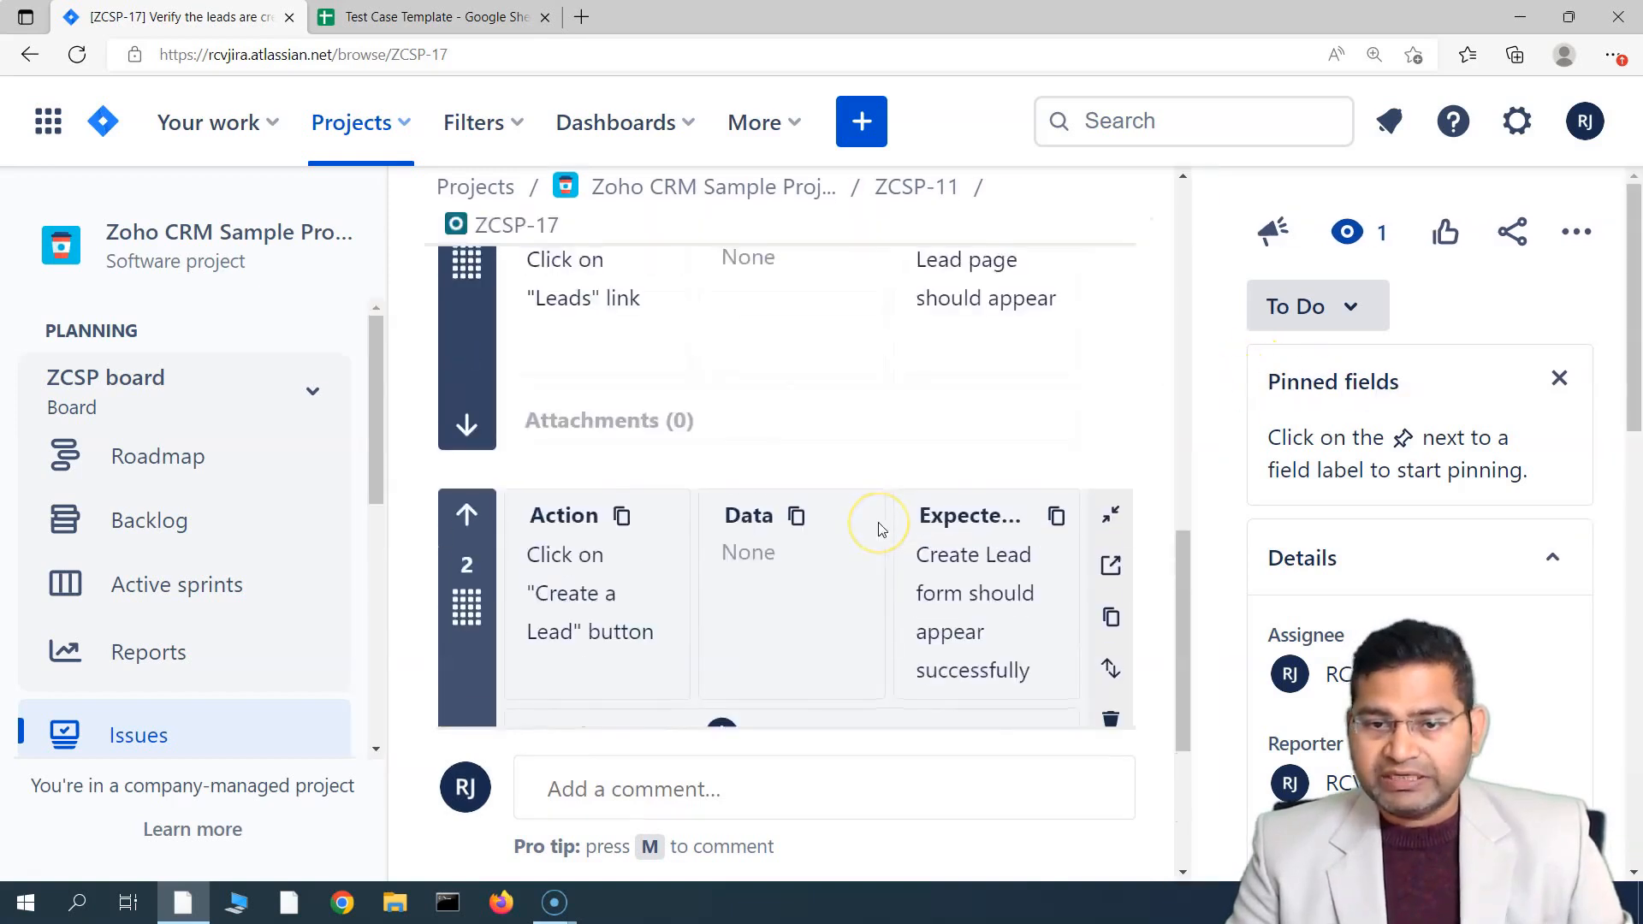
{"action": "scroll", "coordinate": [620, 509], "scroll_direction": "down", "scroll_amount": 5}
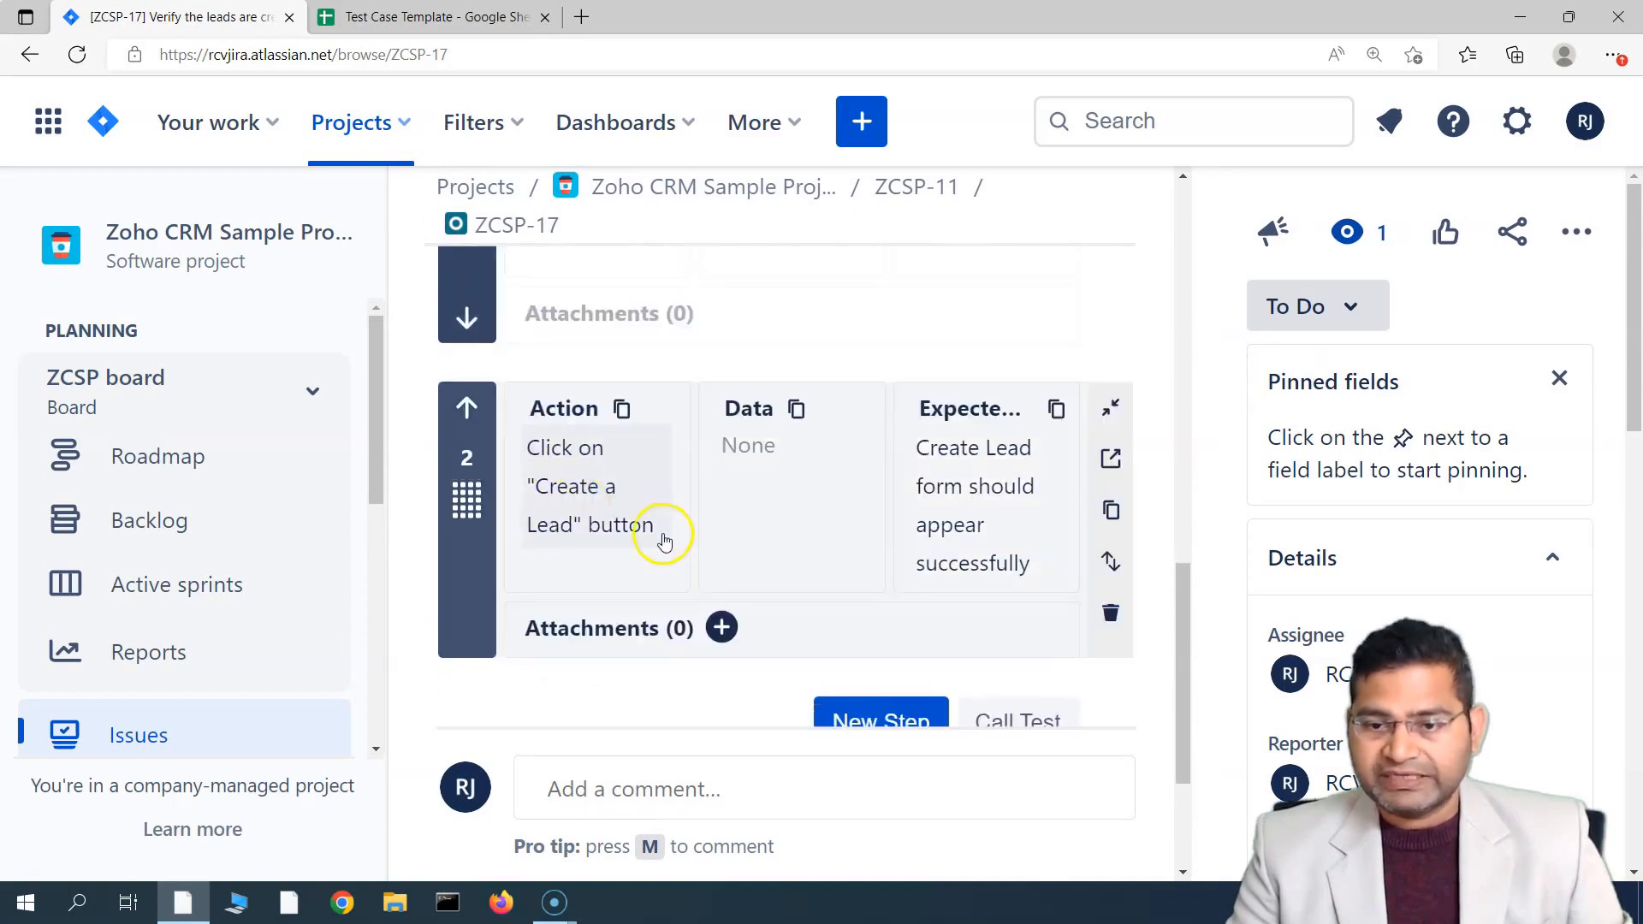
Look over the remaining test steps in the template sheet and return to the saved steps in the Jira issue.
{"action": "key", "text": "ctrl+Tab"}
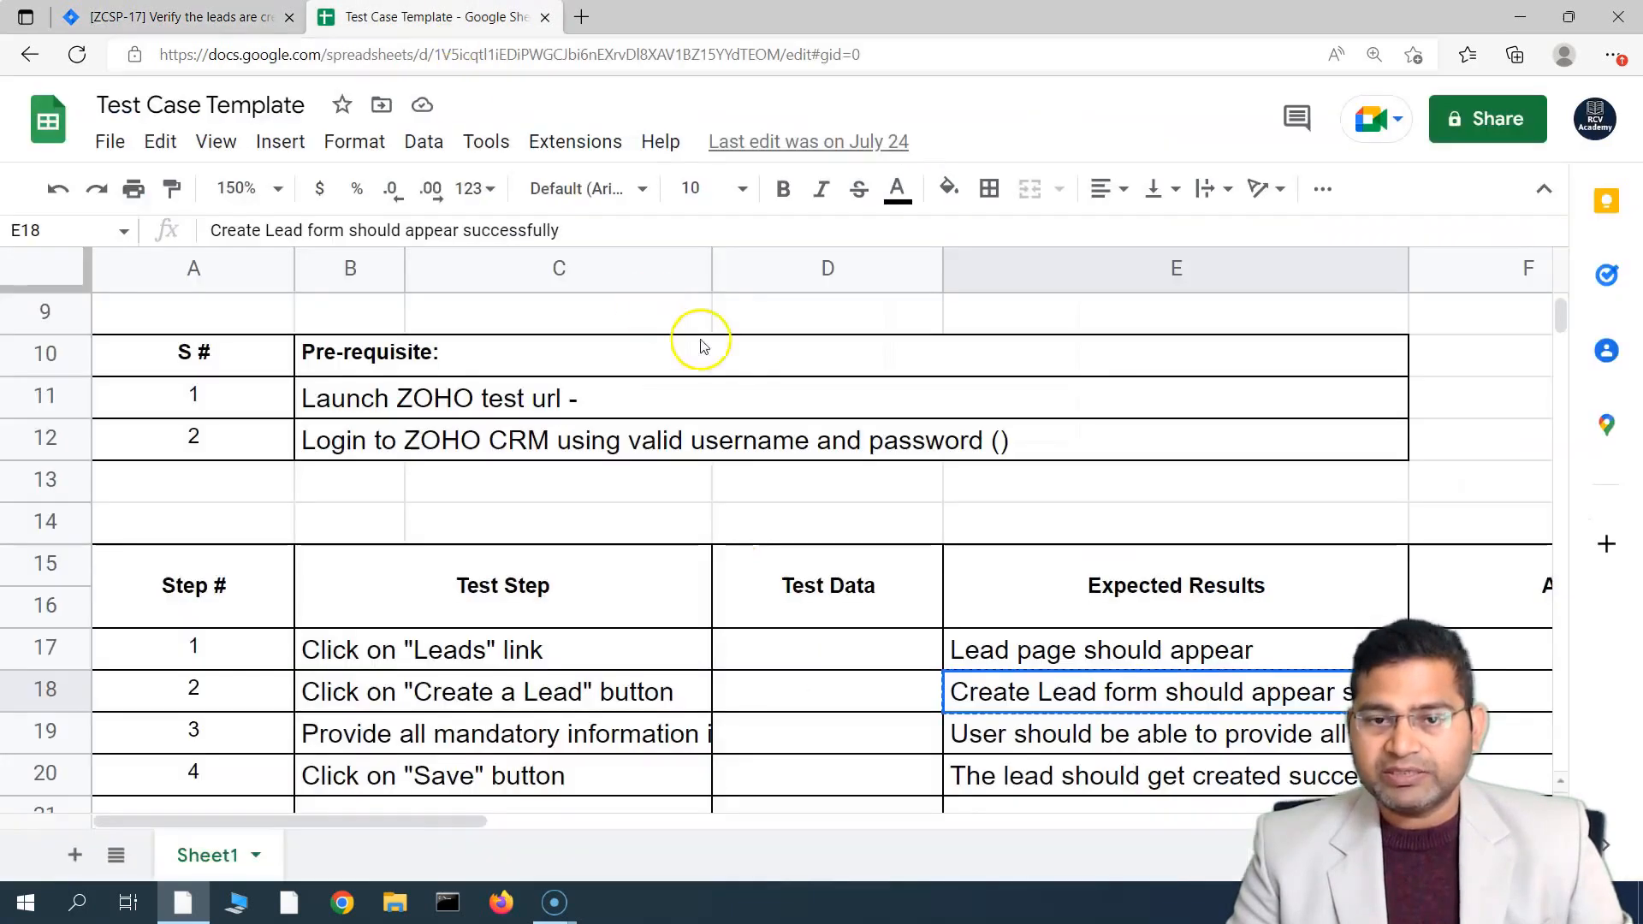
{"action": "left_click", "coordinate": [422, 732]}
{"action": "scroll", "coordinate": [587, 688], "scroll_direction": "down", "scroll_amount": 2}
{"action": "scroll", "coordinate": [586, 689], "scroll_direction": "down", "scroll_amount": 2}
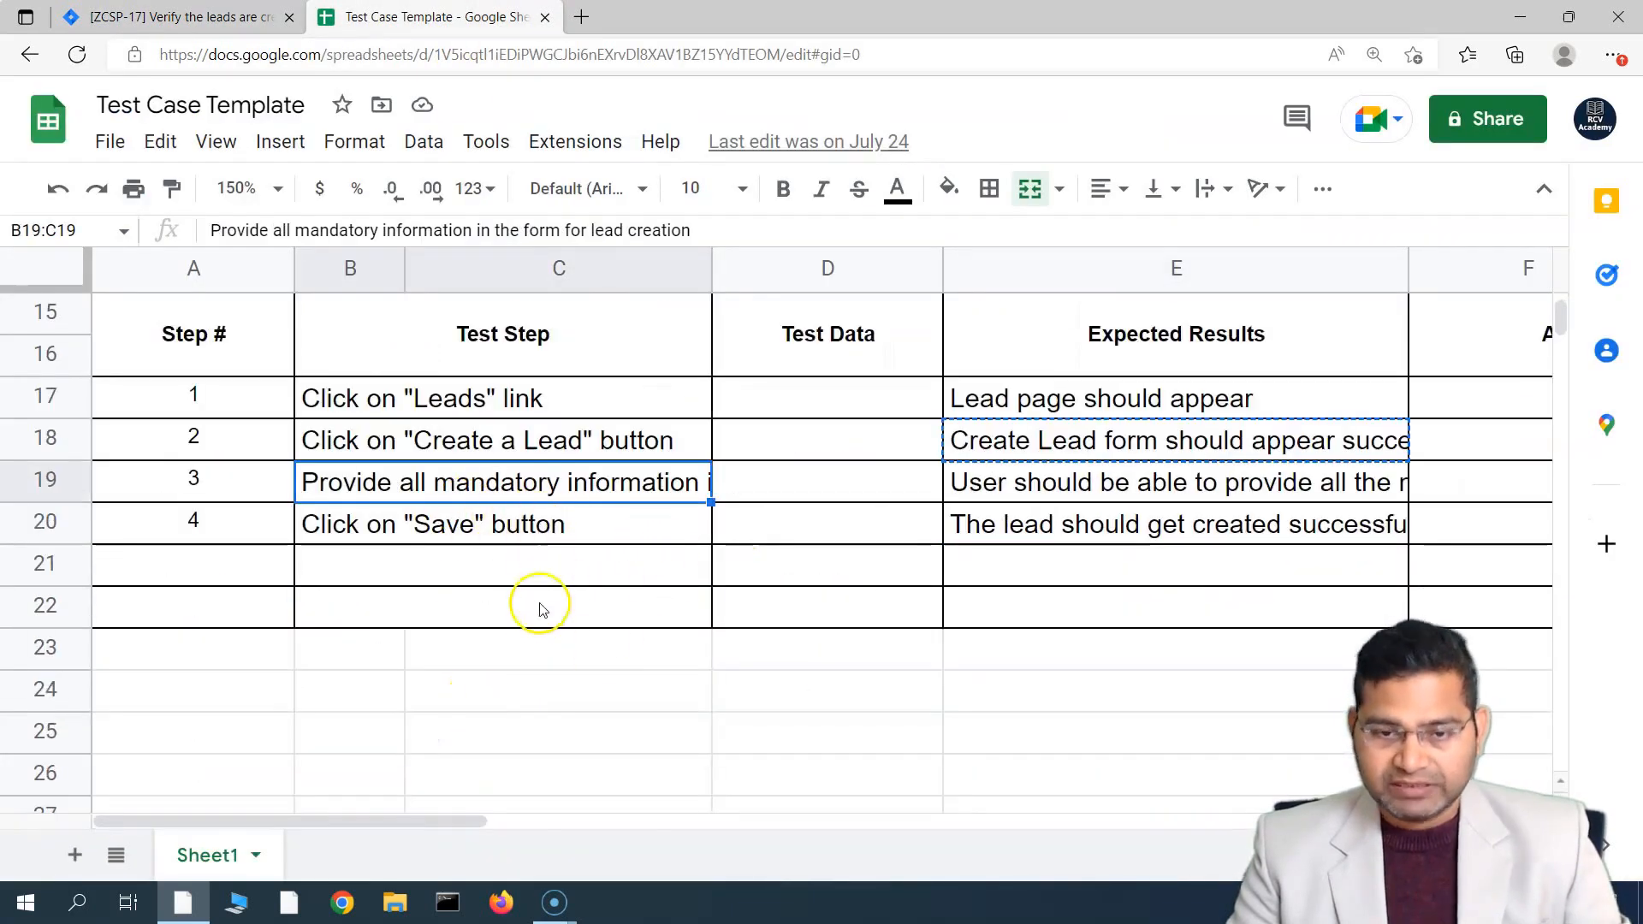
{"action": "left_click", "coordinate": [161, 17]}
{"action": "scroll", "coordinate": [624, 539], "scroll_direction": "up", "scroll_amount": 6}
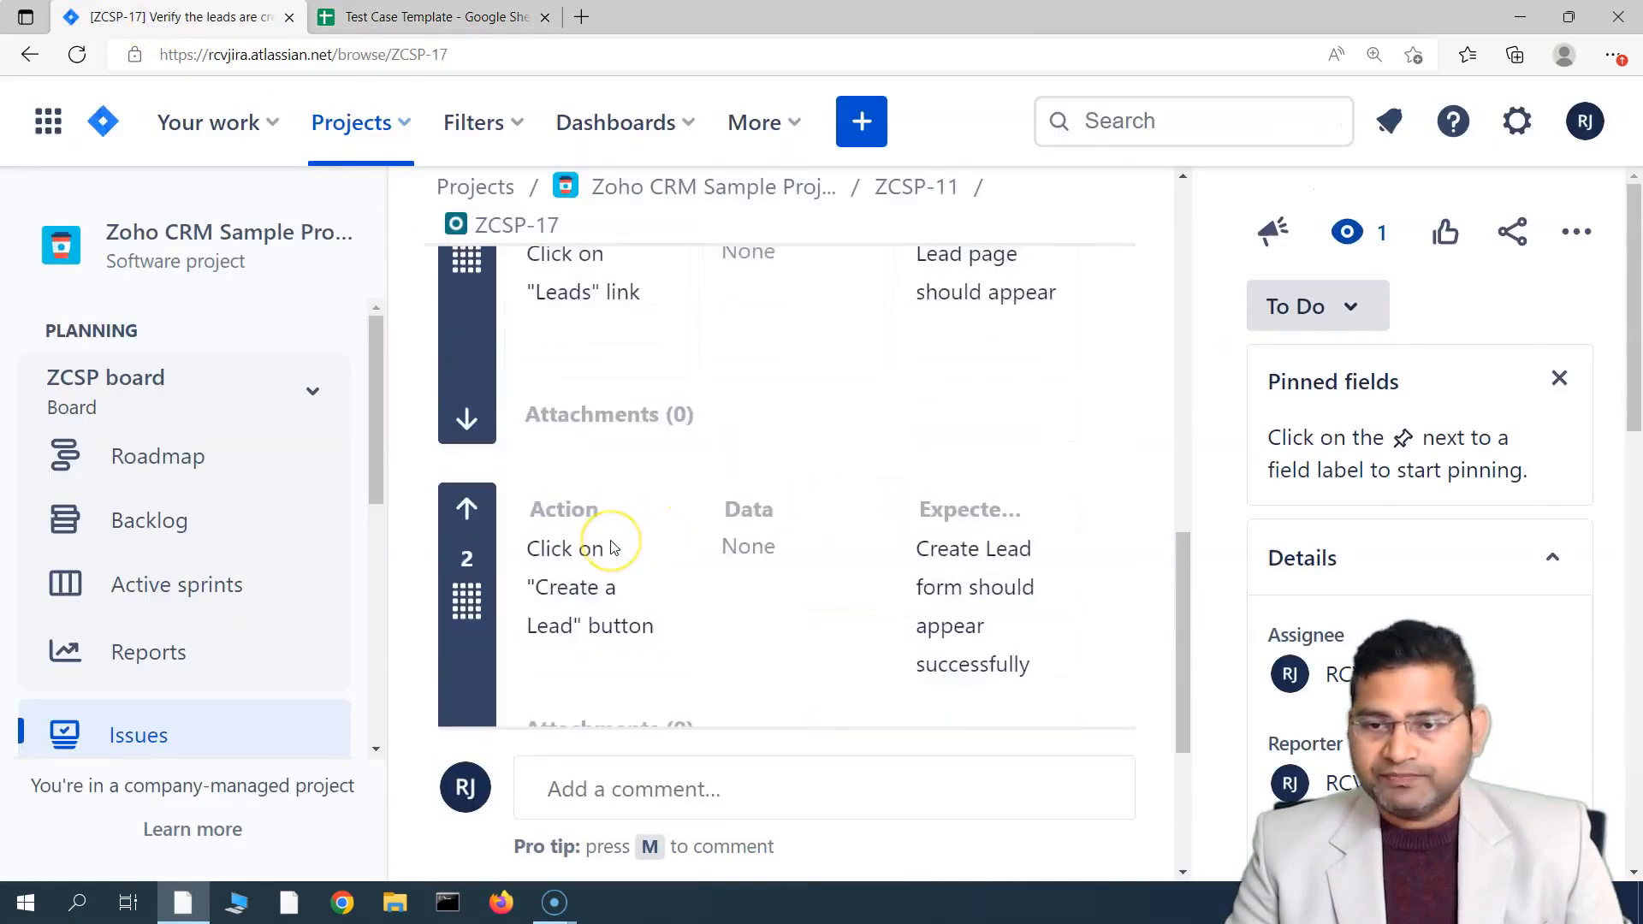
Clone the second test step, 'Click on "Create a Lead" button', in the Jira test issue.
{"action": "scroll", "coordinate": [613, 548], "scroll_direction": "down", "scroll_amount": 2}
{"action": "scroll", "coordinate": [1137, 561], "scroll_direction": "down", "scroll_amount": 3}
{"action": "mouse_move", "coordinate": [1067, 433]}
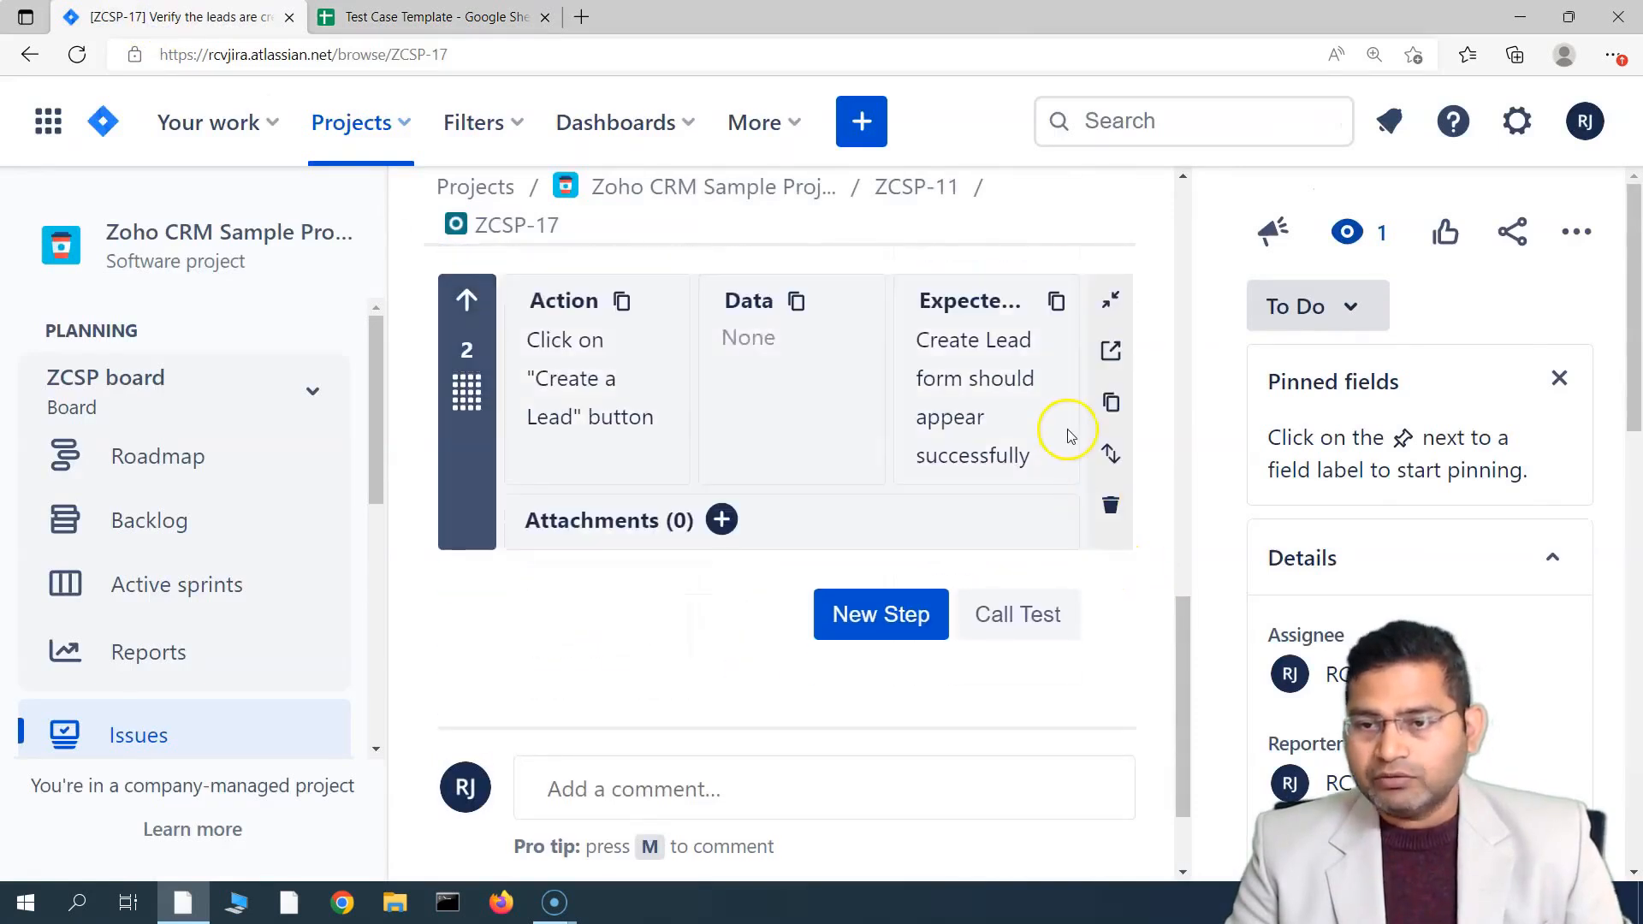
{"action": "left_click", "coordinate": [1114, 404]}
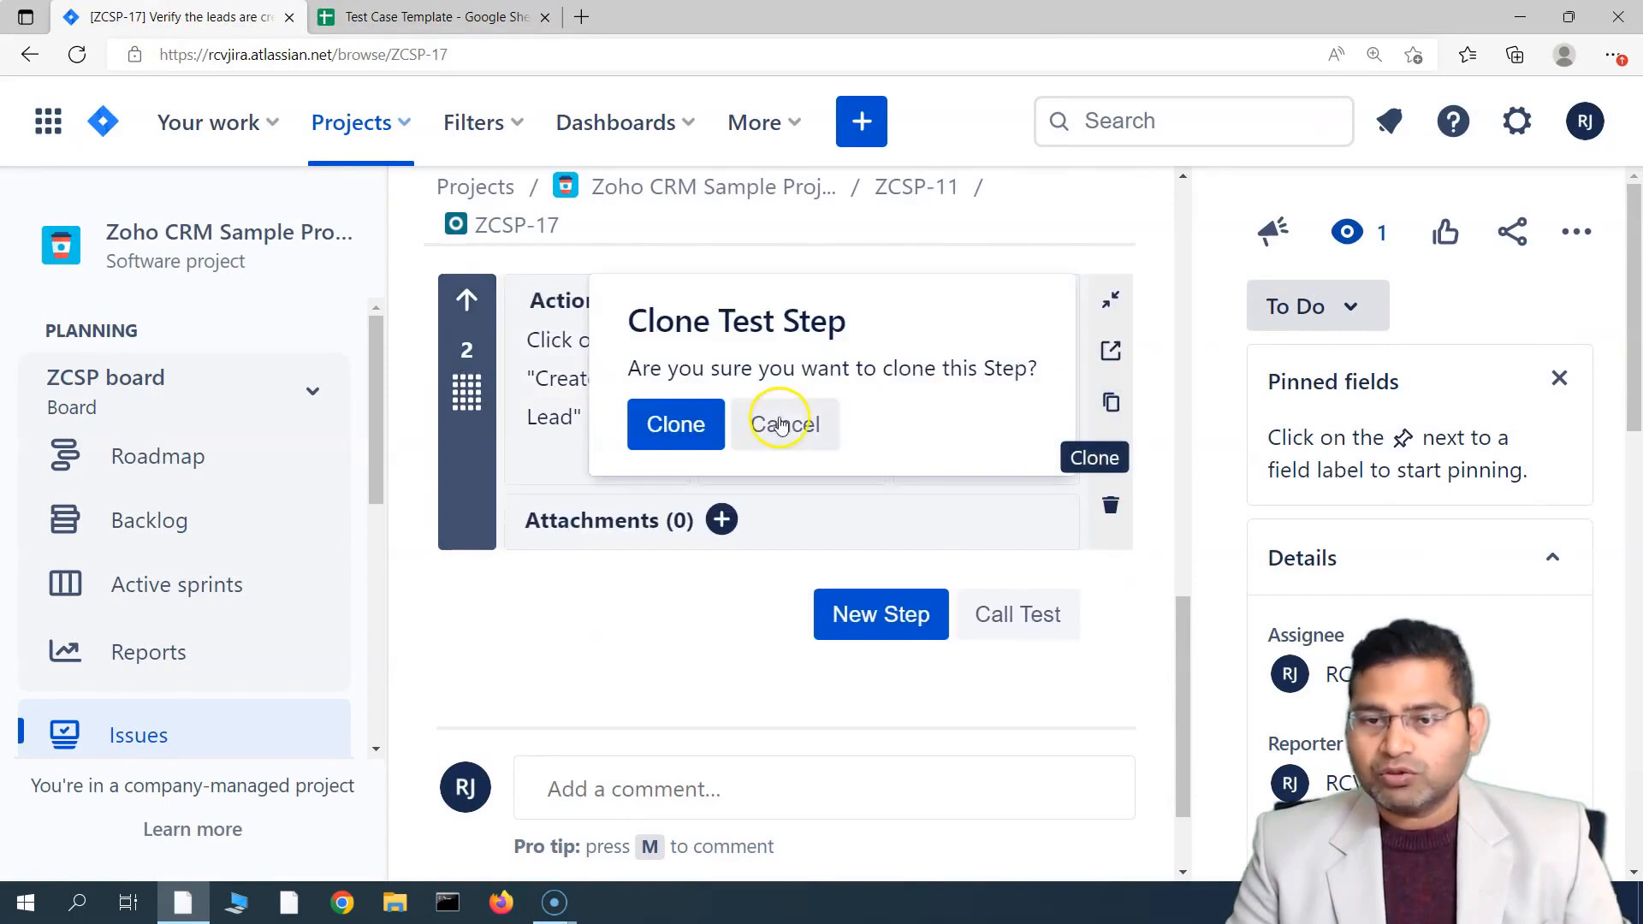
{"action": "left_click", "coordinate": [673, 425]}
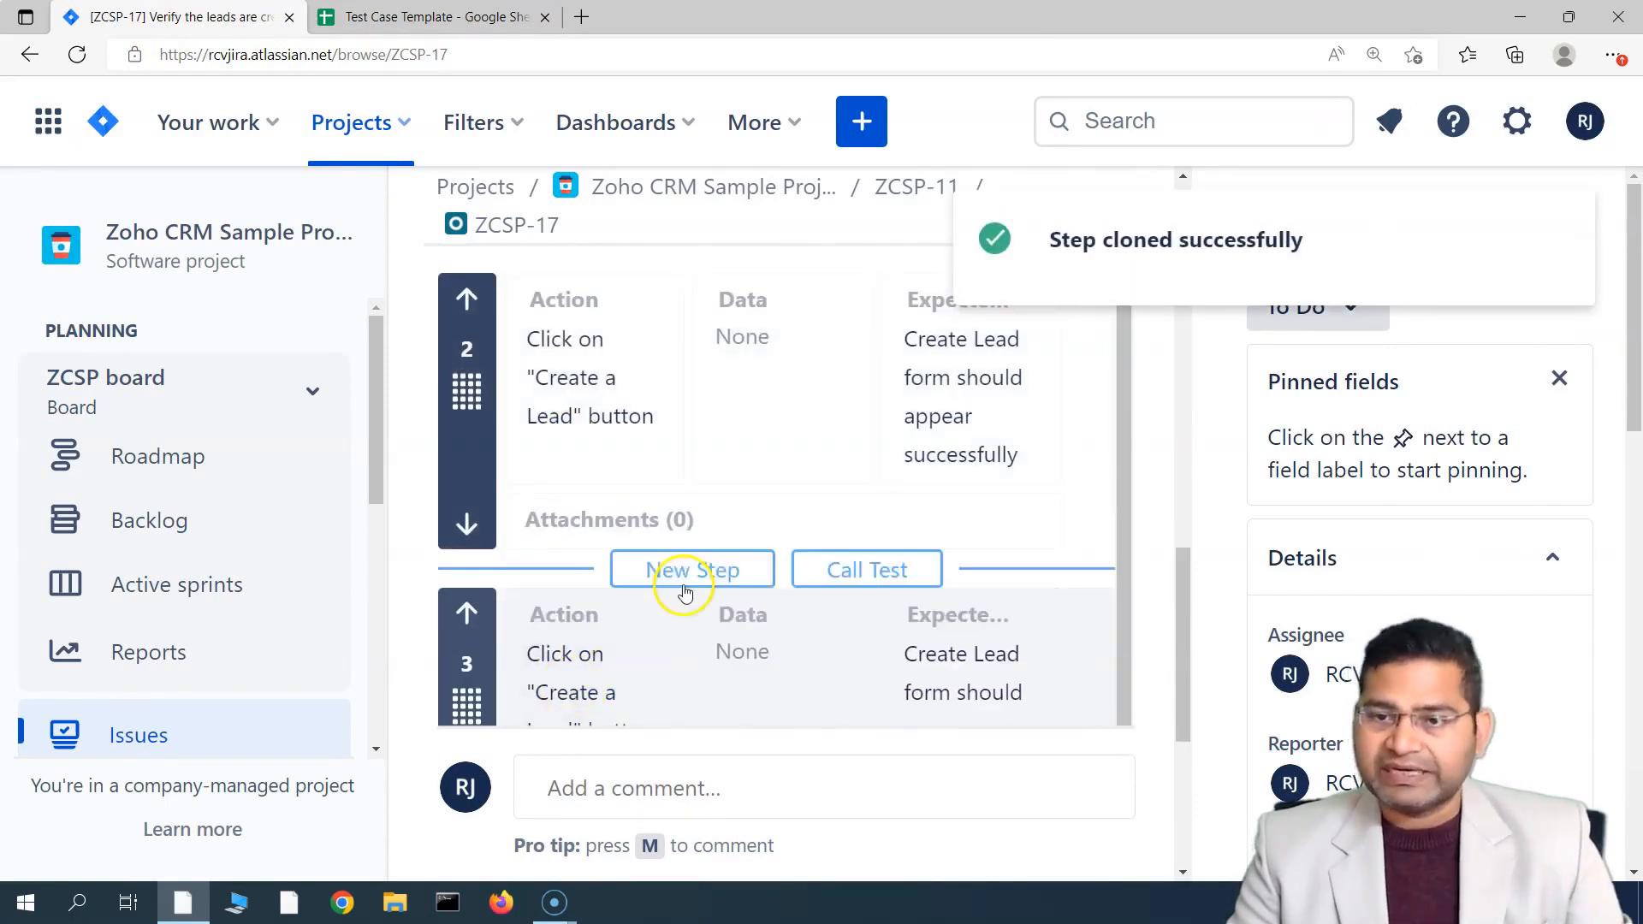
Open the cloned third step for editing and replace its Action with "Provide all mandatory information in the form for lead creation".
{"action": "scroll", "coordinate": [571, 672], "scroll_direction": "down", "scroll_amount": 1}
{"action": "left_click", "coordinate": [580, 605]}
{"action": "scroll", "coordinate": [580, 605], "scroll_direction": "up", "scroll_amount": 4}
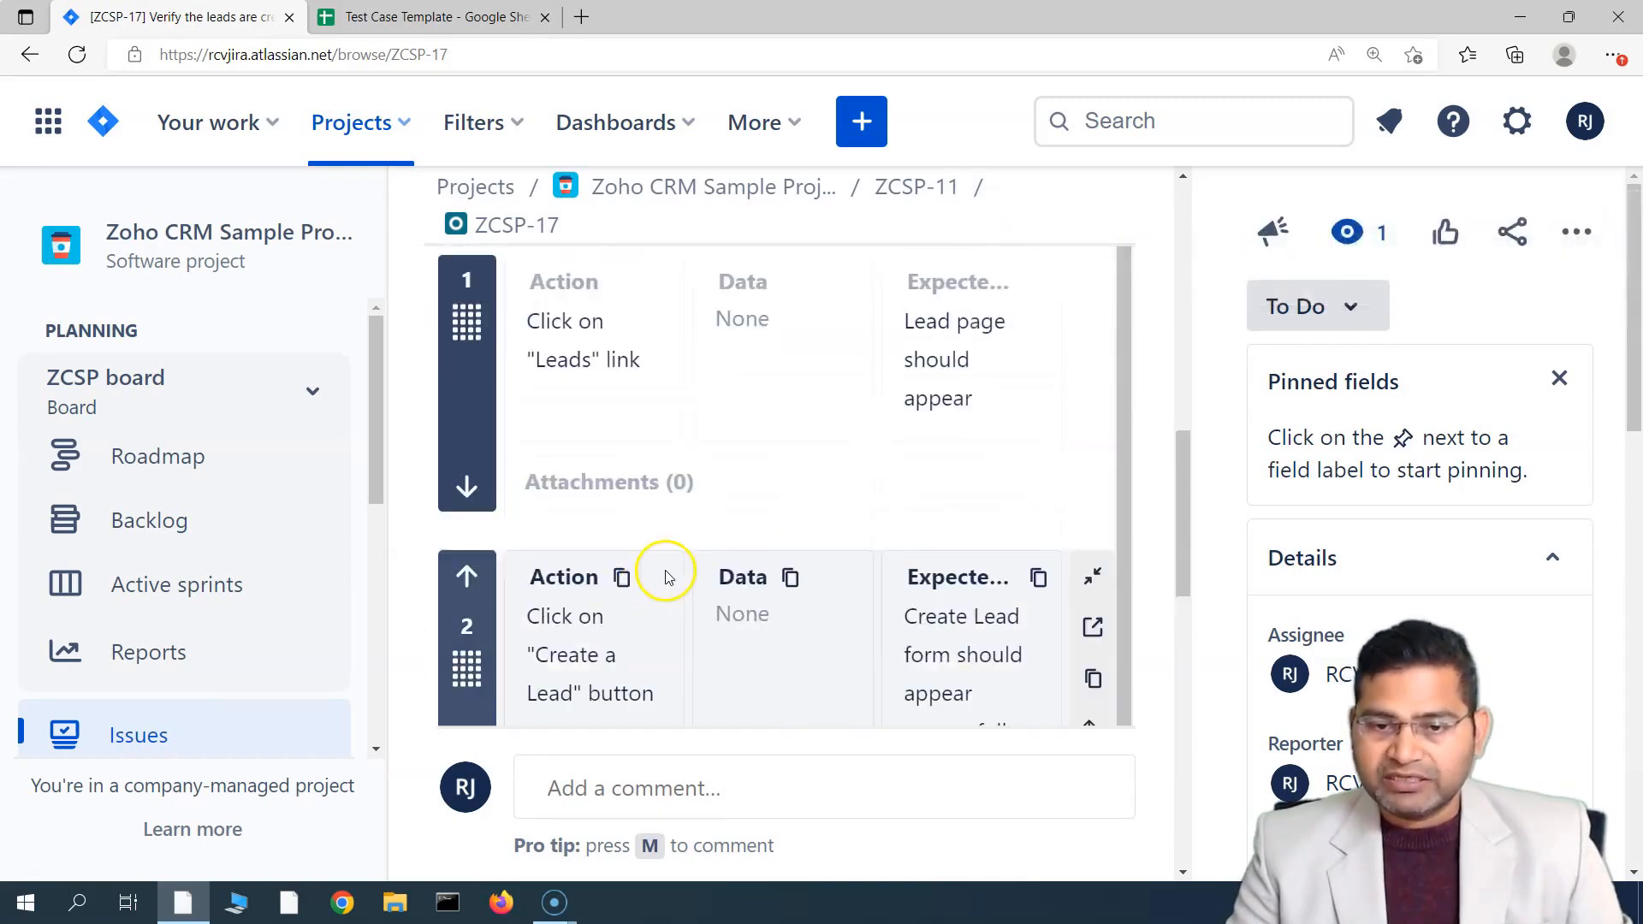
{"action": "scroll", "coordinate": [665, 566], "scroll_direction": "down", "scroll_amount": 1}
{"action": "left_click", "coordinate": [664, 566]}
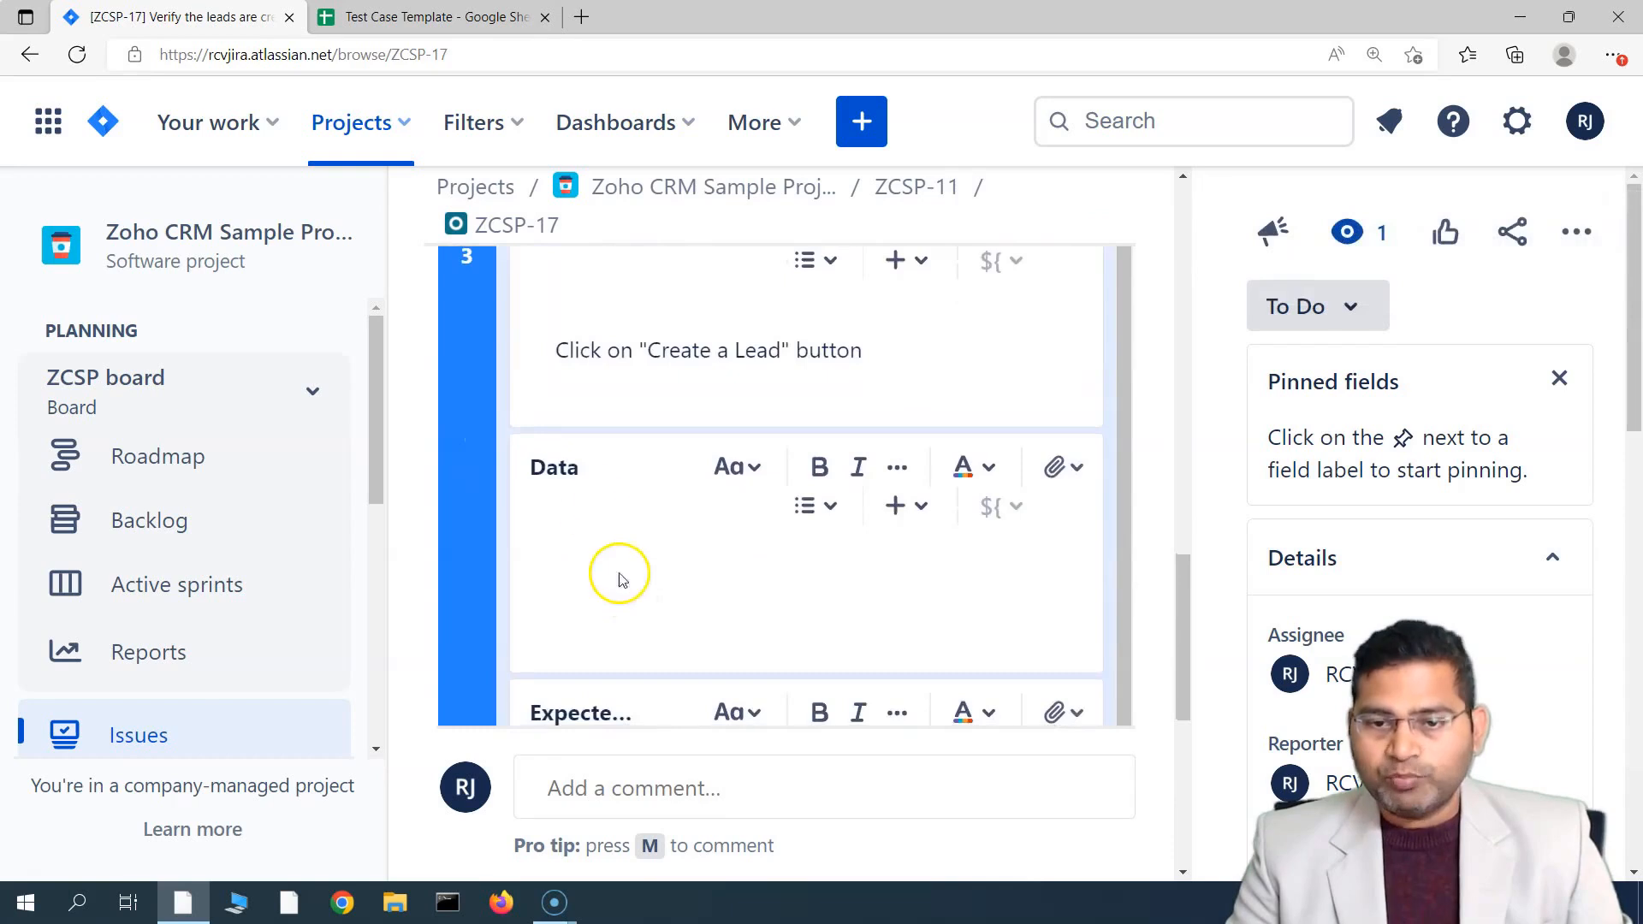
{"action": "left_click_drag", "start_coordinate": [883, 475], "coordinate": [561, 476]}
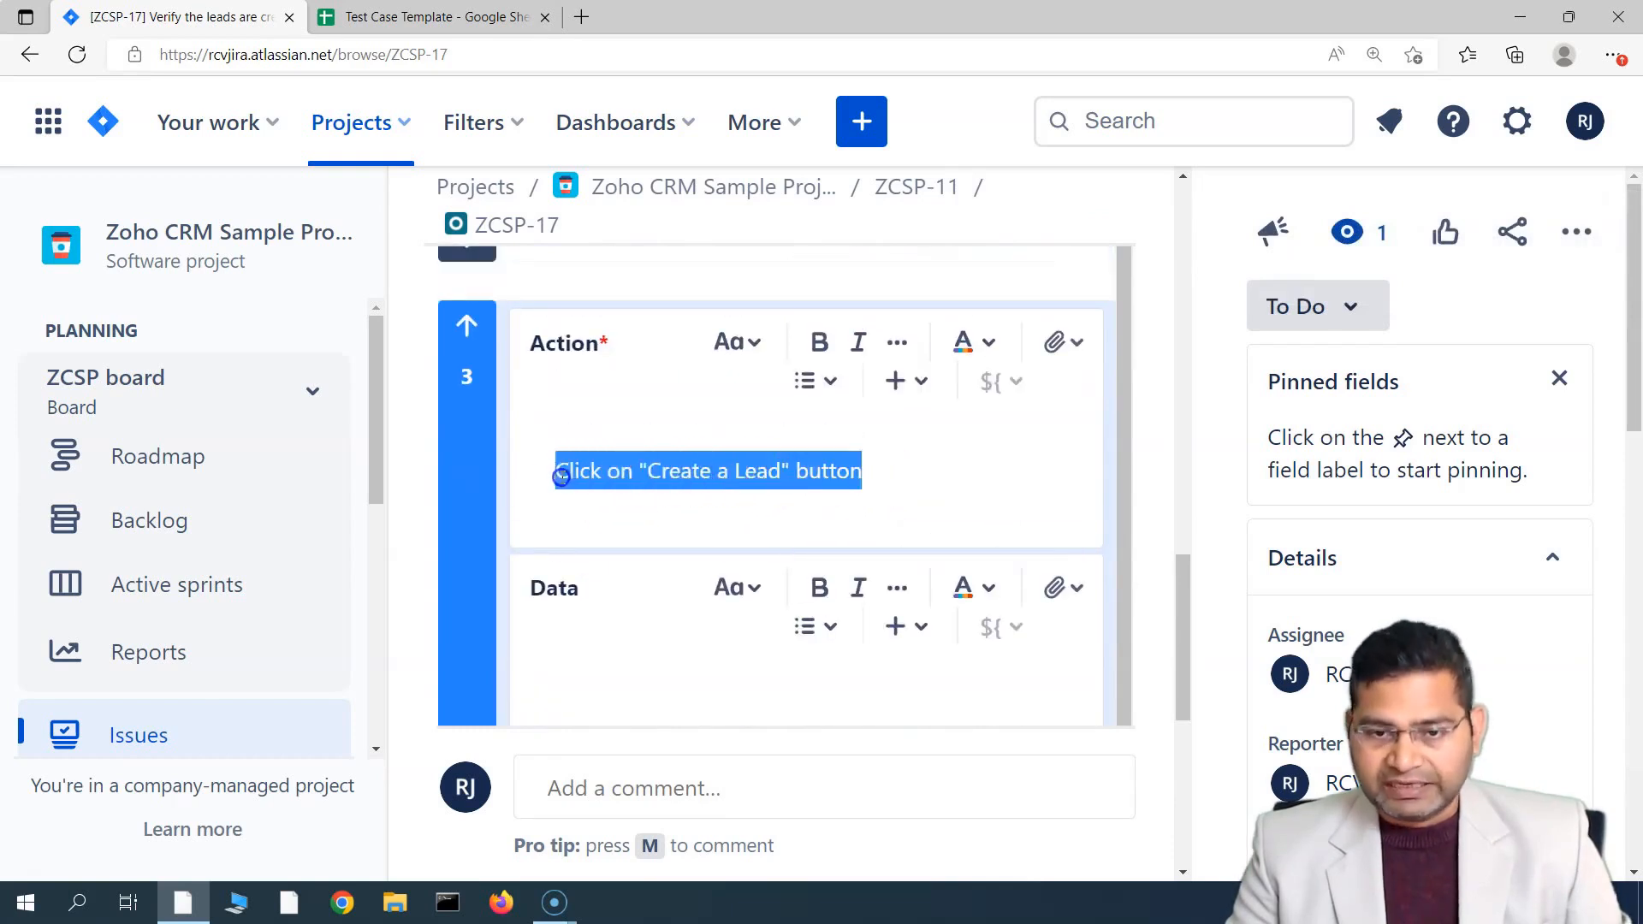
{"action": "type", "text": "Provide all mandatory information in the form for lead creation"}
Copy "User should be able to provide all the mandatory information in the form" from the template sheet over step 3's Expected Result and save the step.
{"action": "left_click", "coordinate": [425, 16]}
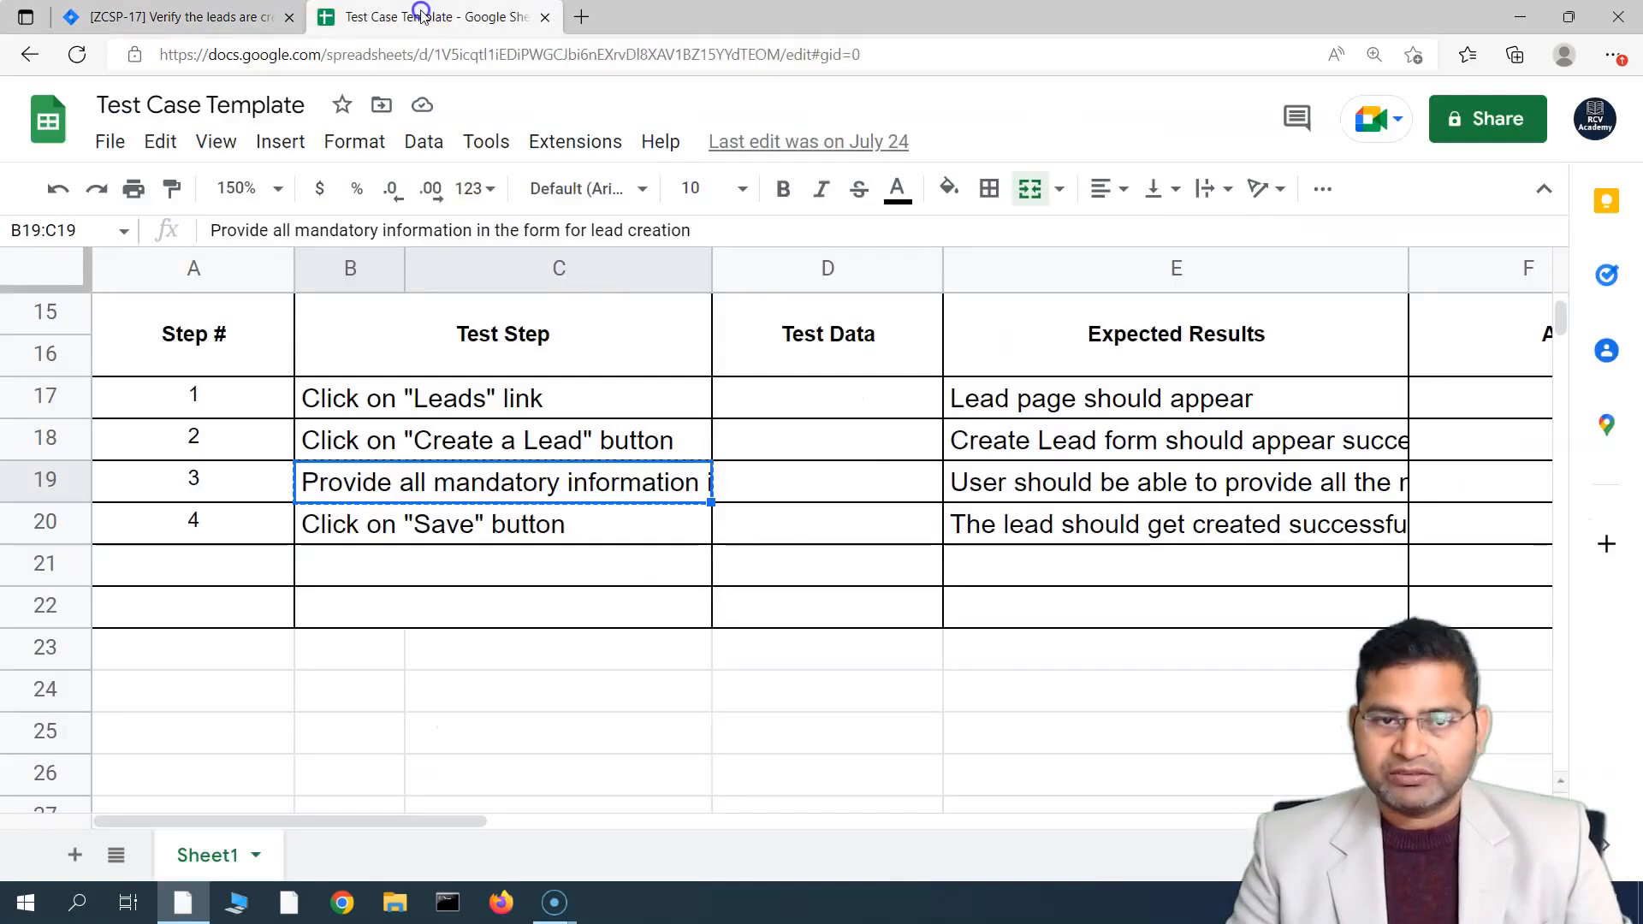
{"action": "left_click", "coordinate": [1110, 497]}
{"action": "key", "text": "ctrl+c"}
{"action": "left_click", "coordinate": [205, 18]}
{"action": "scroll", "coordinate": [652, 548], "scroll_direction": "down", "scroll_amount": 5}
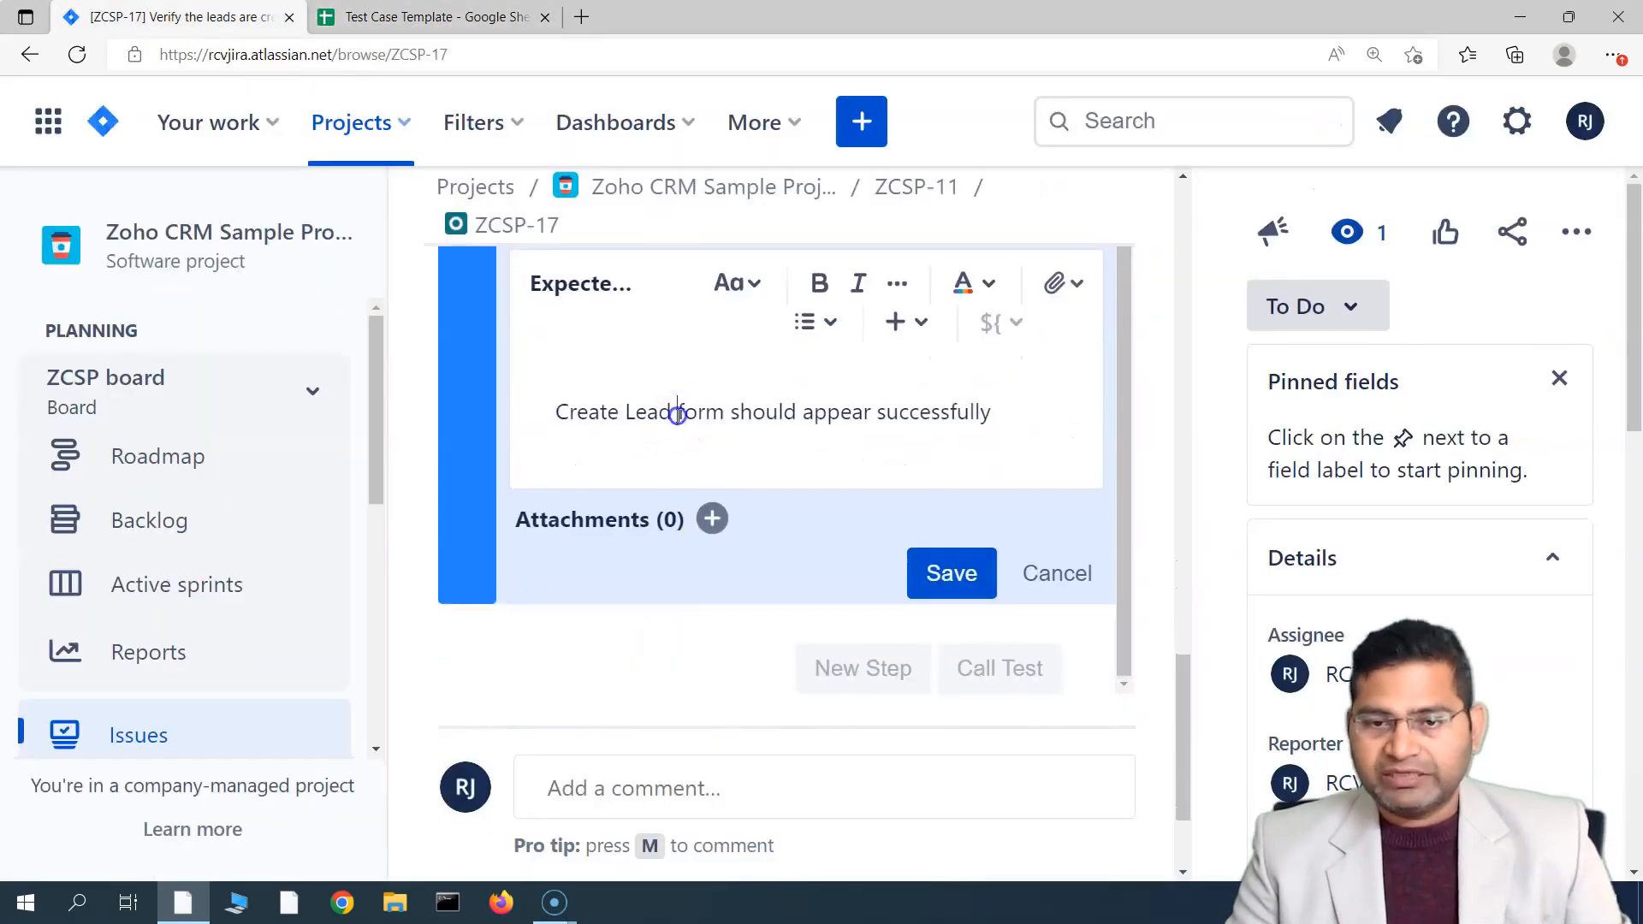
{"action": "key", "text": "ctrl+a"}
{"action": "key", "text": "ctrl+v"}
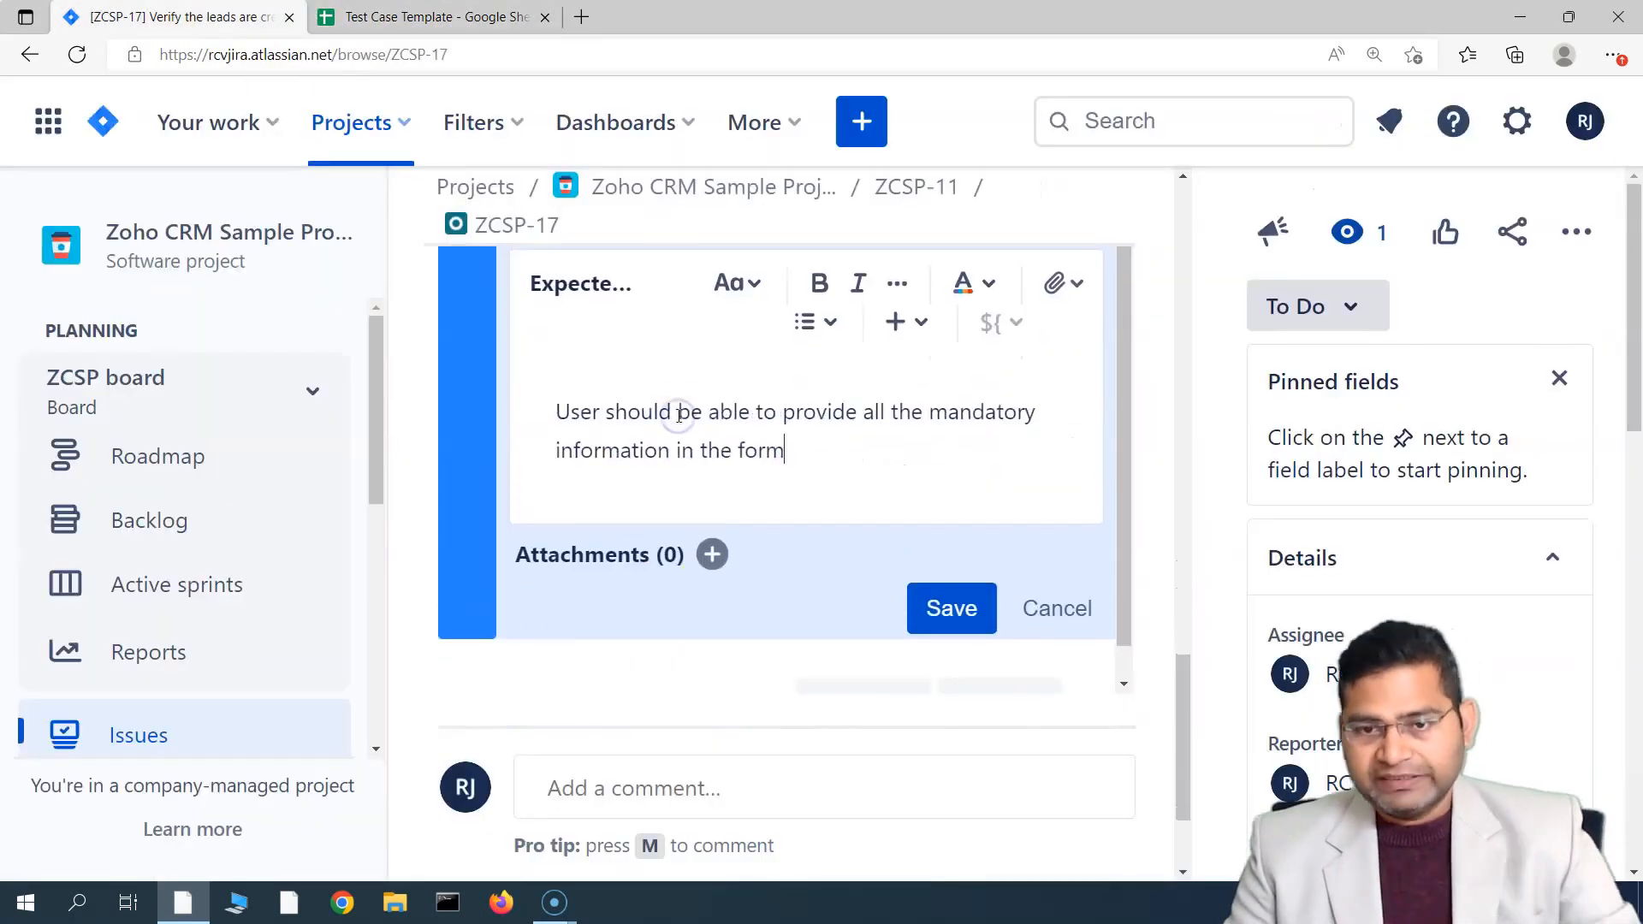
{"action": "left_click", "coordinate": [952, 628]}
Copy 'Click on "Save" button' from the template sheet into the Action field of a new fourth test step in Jira.
{"action": "left_click", "coordinate": [436, 17]}
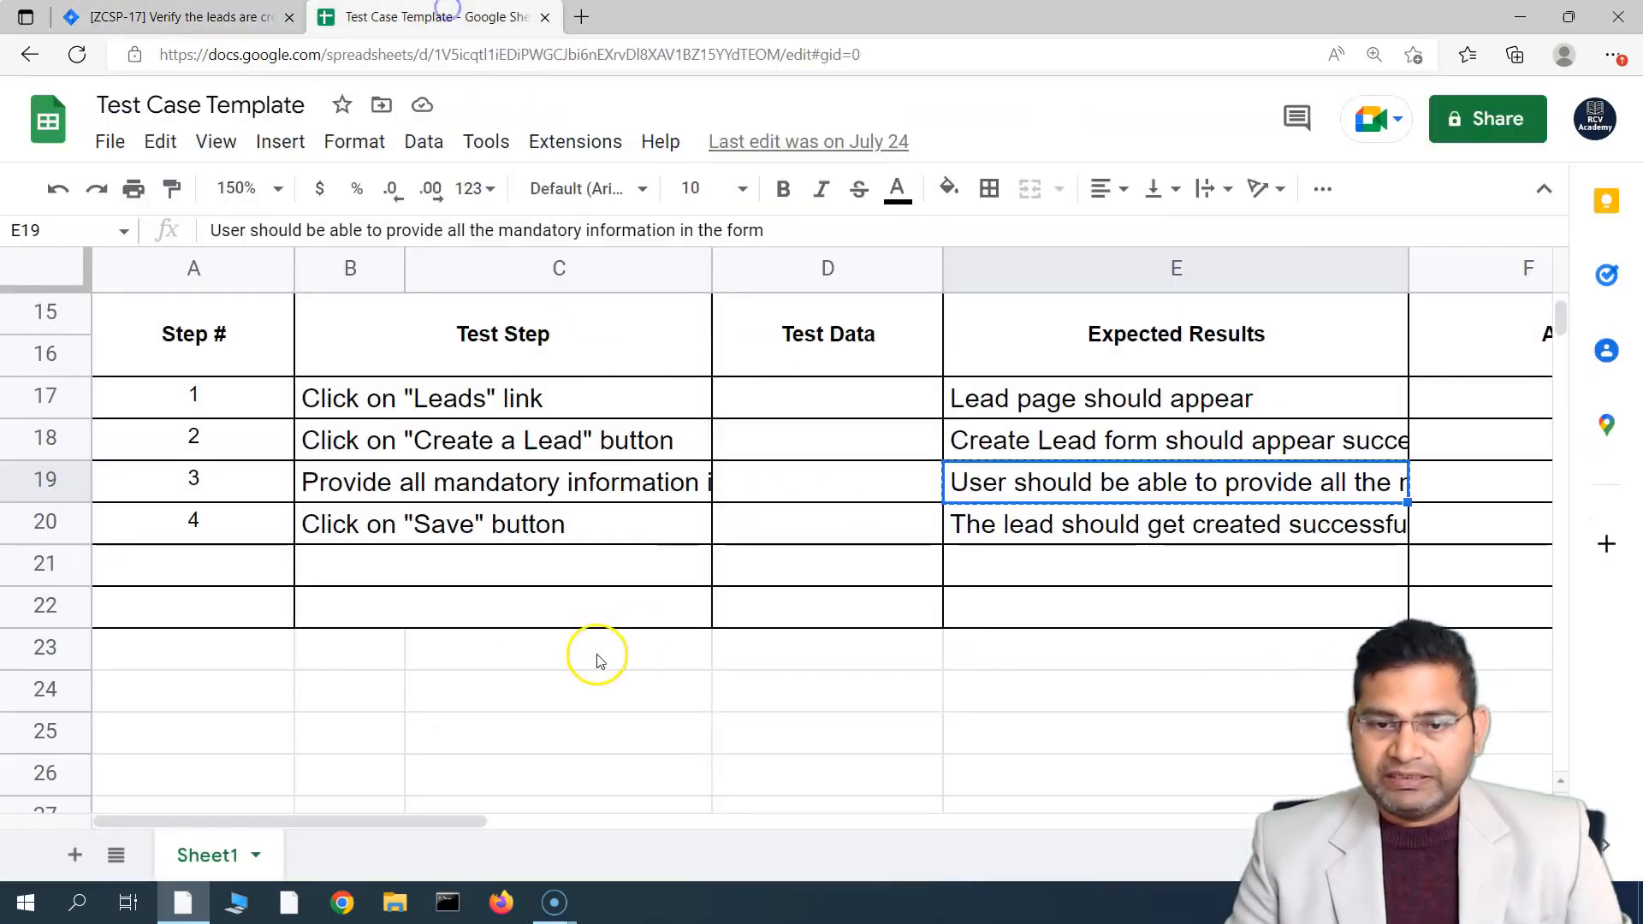
{"action": "left_click", "coordinate": [582, 516]}
{"action": "key", "text": "ctrl+c"}
{"action": "left_click", "coordinate": [180, 17]}
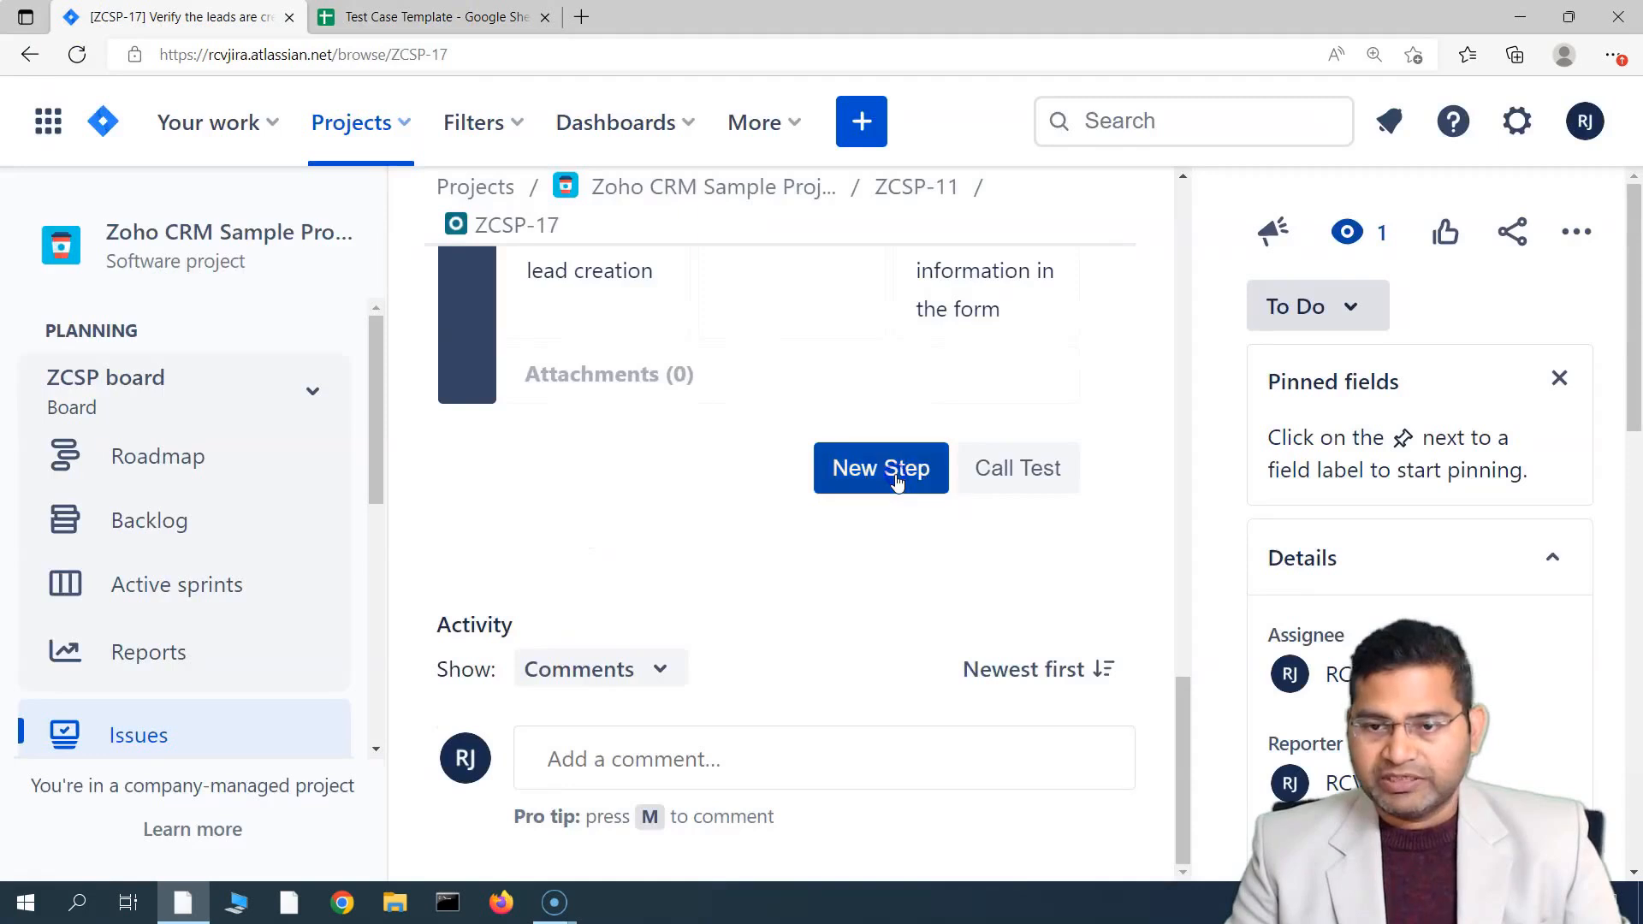
{"action": "left_click", "coordinate": [881, 468]}
{"action": "left_click", "coordinate": [641, 649]}
{"action": "key", "text": "ctrl+v"}
Copy 'The lead should get created successfully and msg " " appears' from the template sheet into step 4's Expected Result and create the step.
{"action": "left_click", "coordinate": [436, 17]}
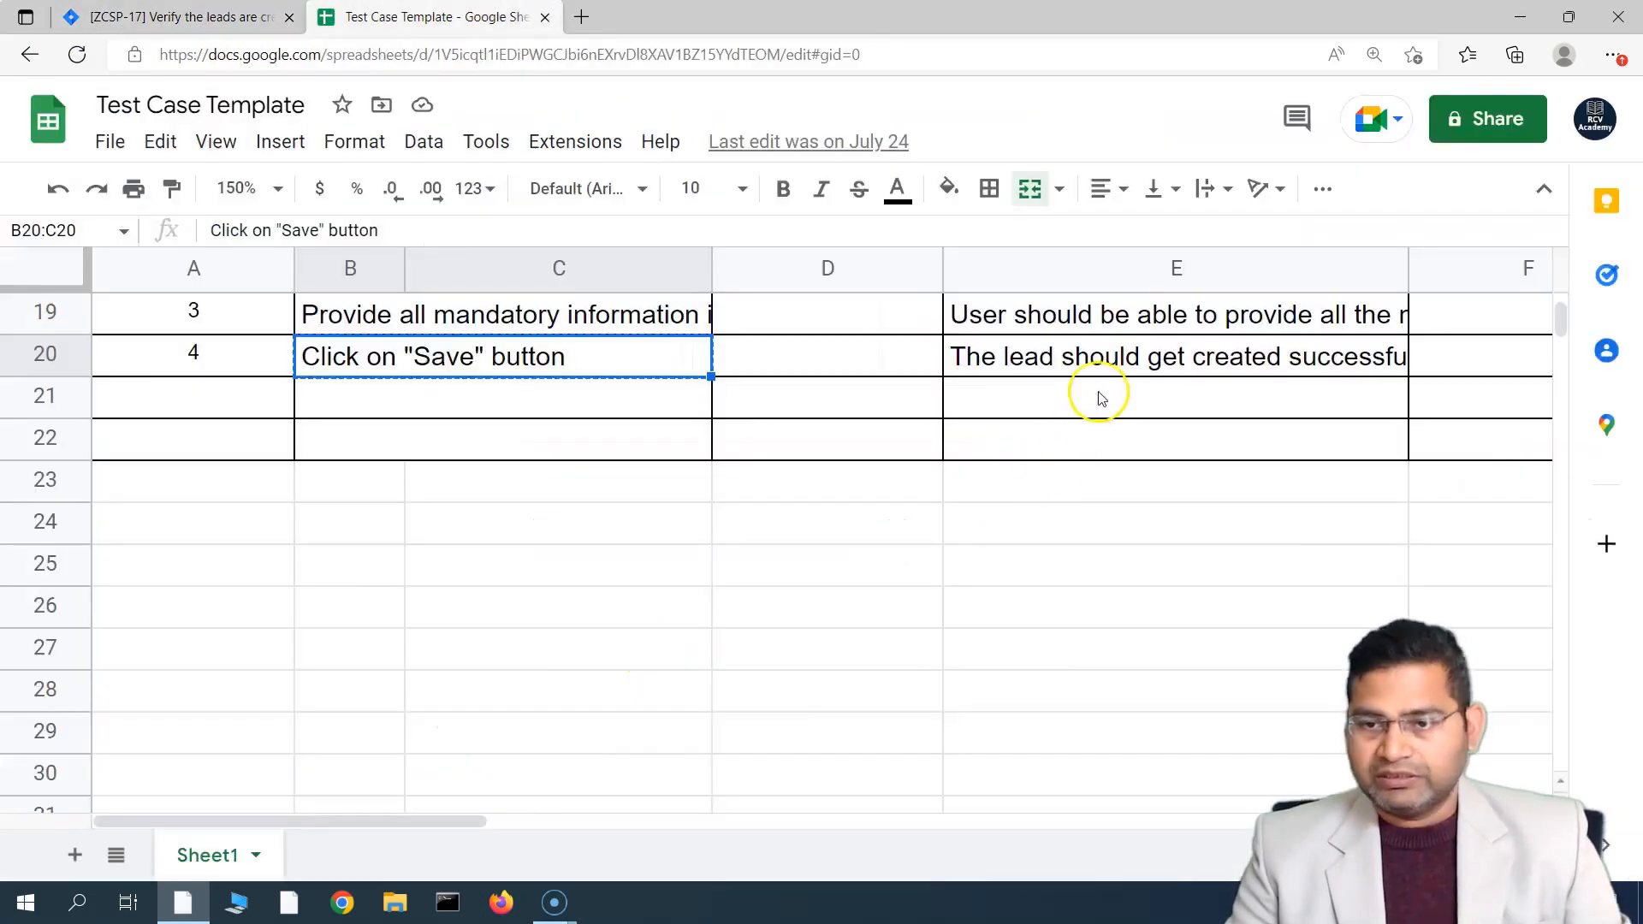
{"action": "left_click", "coordinate": [591, 634]}
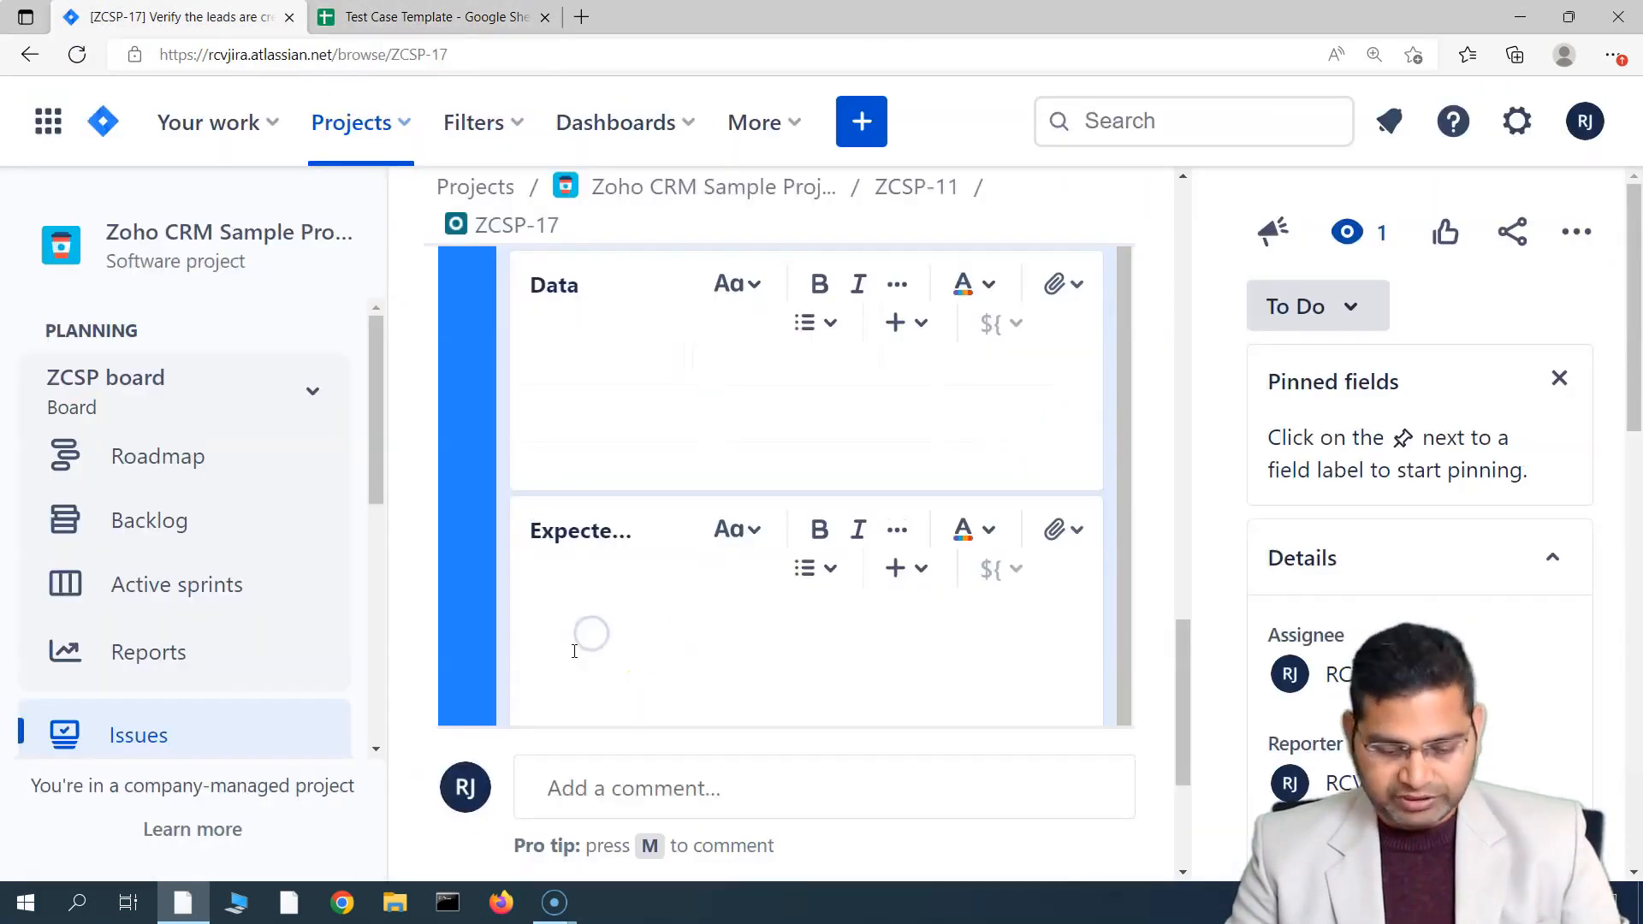
{"action": "key", "text": "ctrl+v"}
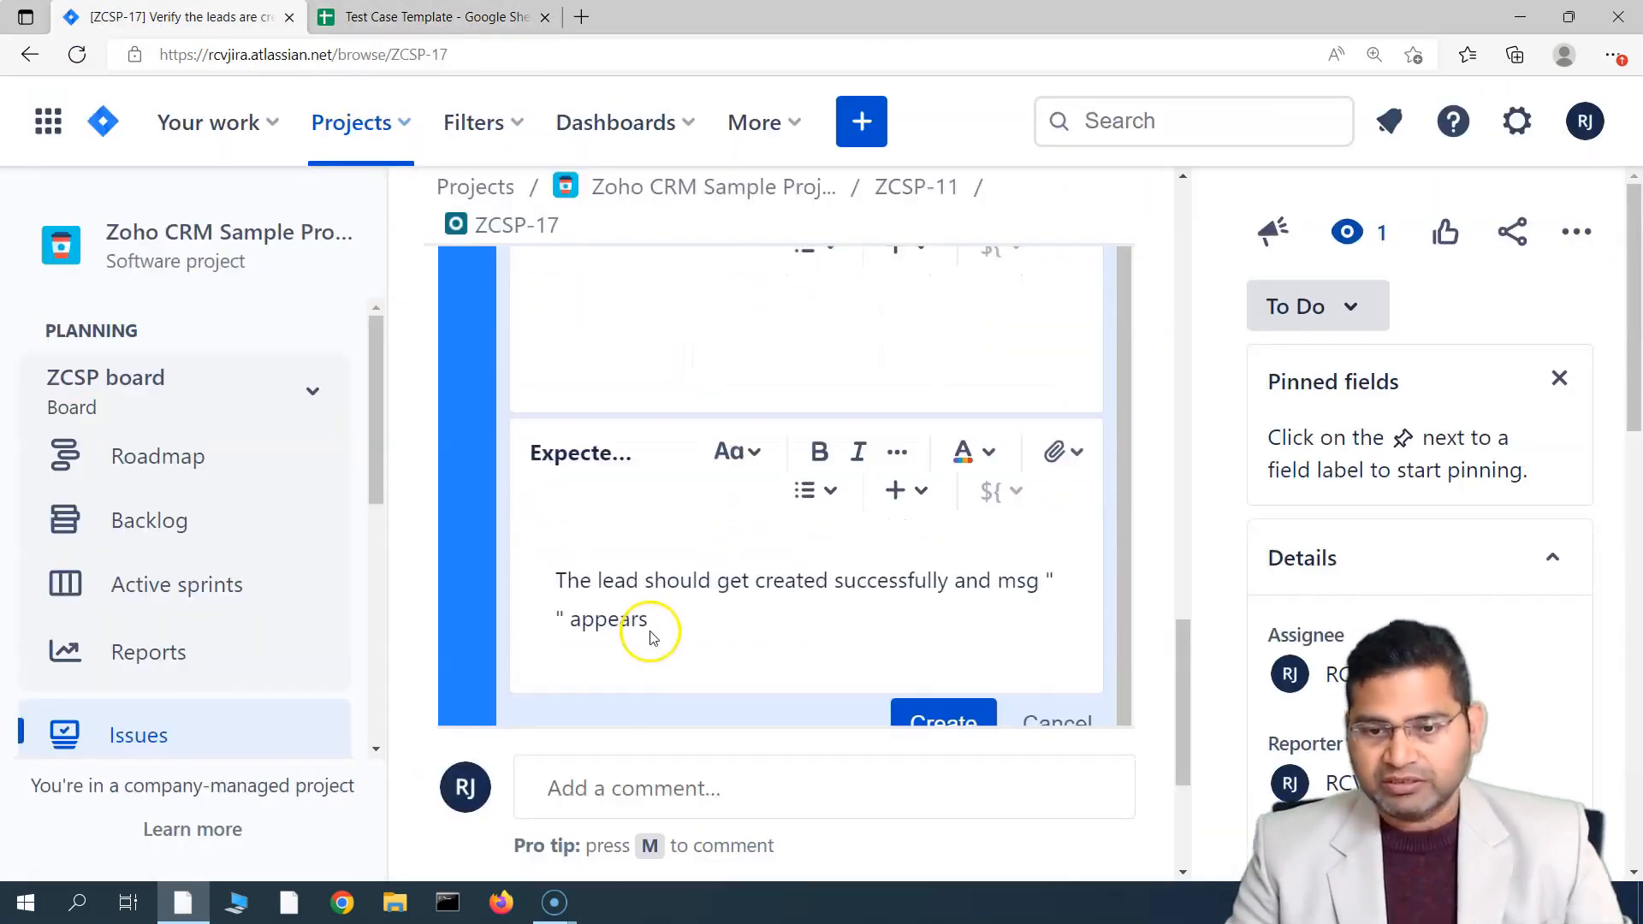
{"action": "left_click", "coordinate": [940, 717]}
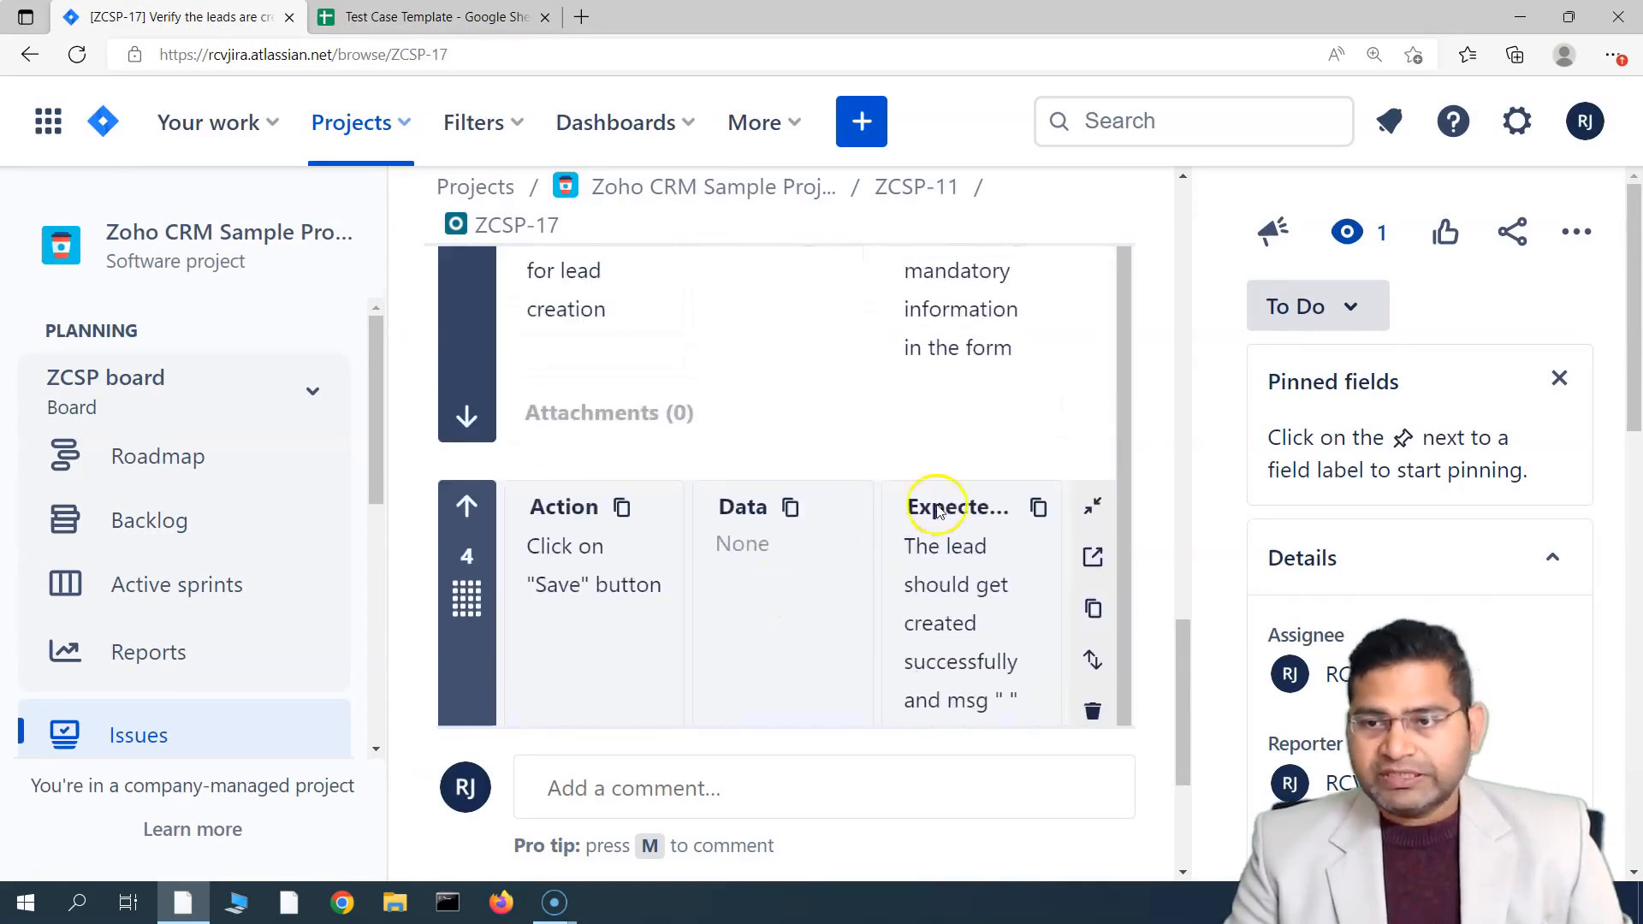
Review the whole test issue: its summary, description, linked user story, Test details section and test steps.
{"action": "scroll", "coordinate": [607, 572], "scroll_direction": "up", "scroll_amount": 12}
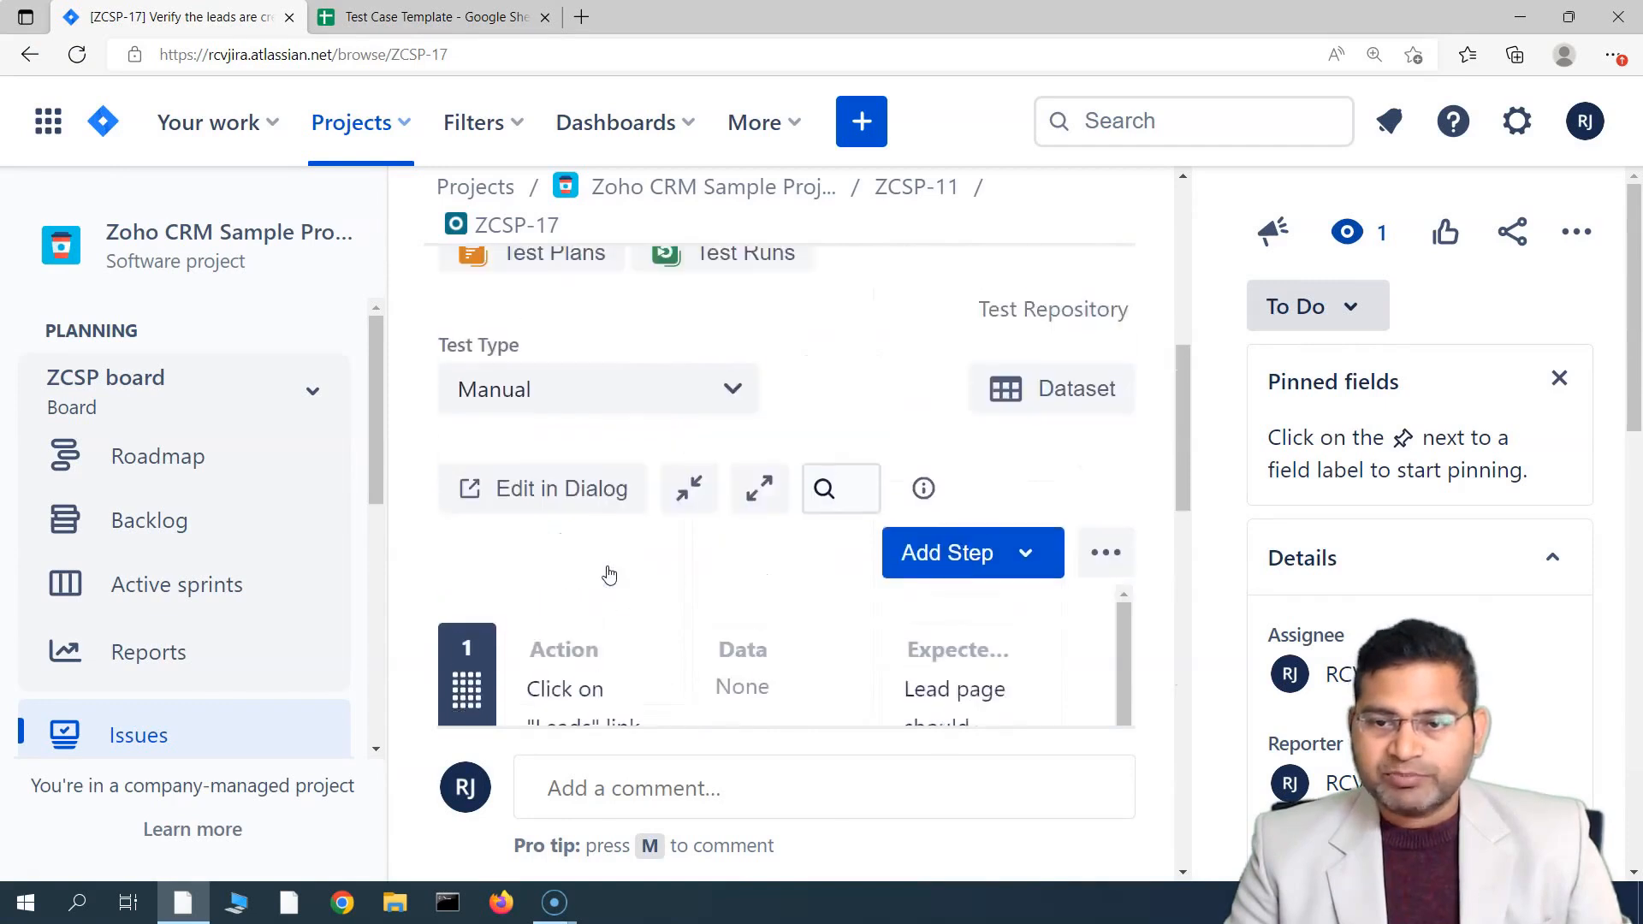
{"action": "scroll", "coordinate": [610, 575], "scroll_direction": "up", "scroll_amount": 2}
{"action": "scroll", "coordinate": [655, 587], "scroll_direction": "down", "scroll_amount": 3}
{"action": "scroll", "coordinate": [615, 587], "scroll_direction": "up", "scroll_amount": 5}
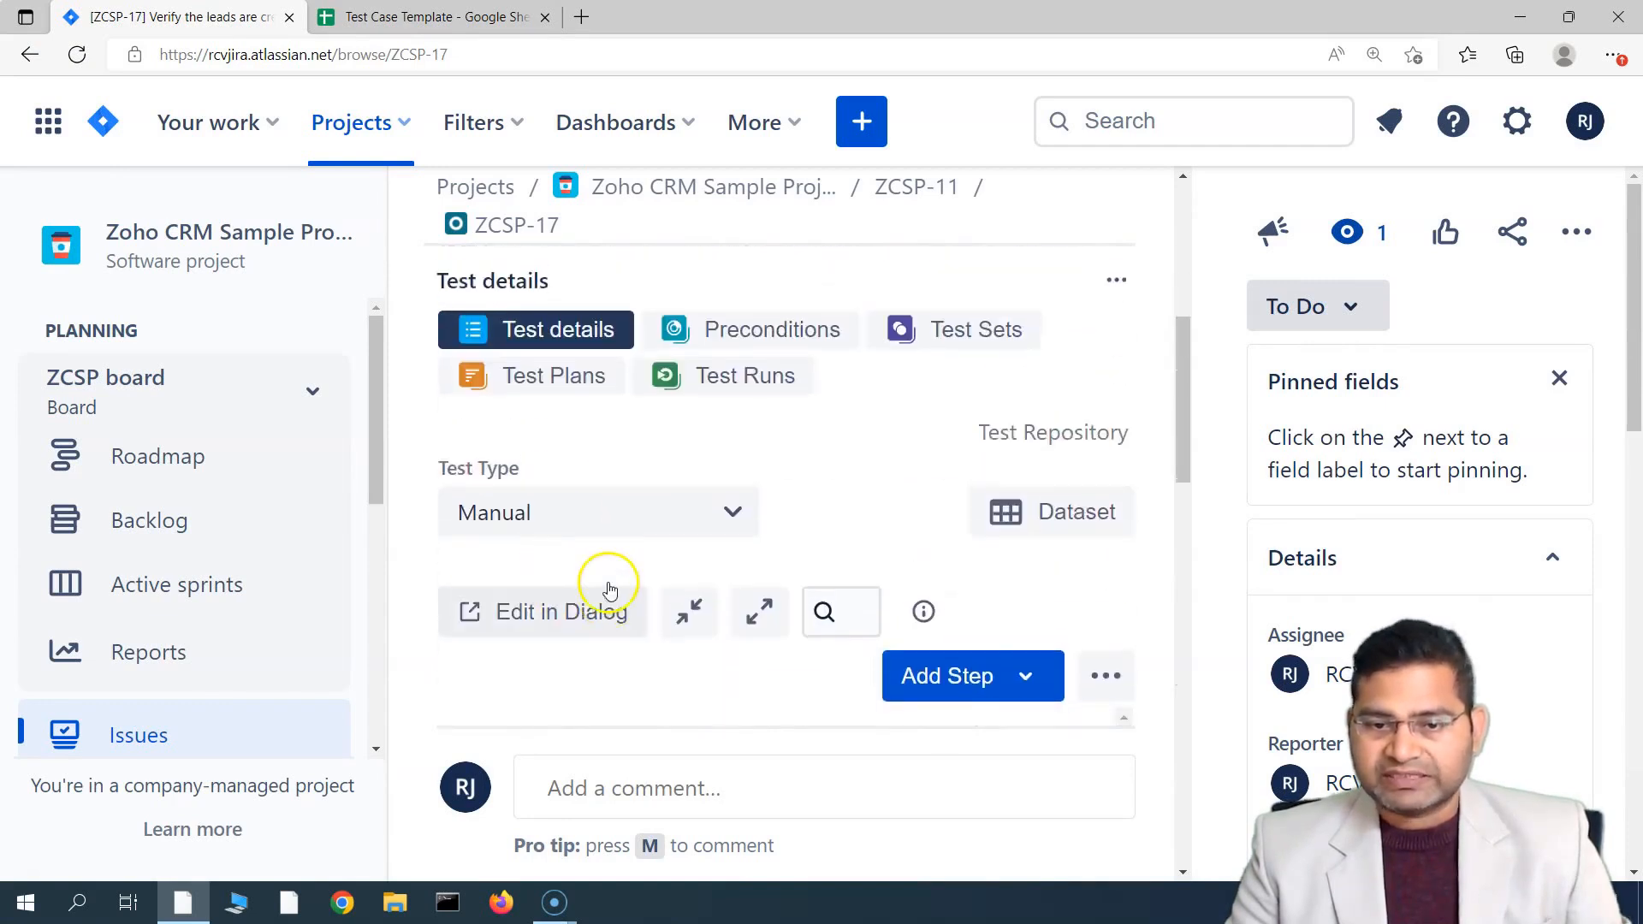
{"action": "scroll", "coordinate": [664, 524], "scroll_direction": "up", "scroll_amount": 1}
{"action": "scroll", "coordinate": [650, 535], "scroll_direction": "down", "scroll_amount": 3}
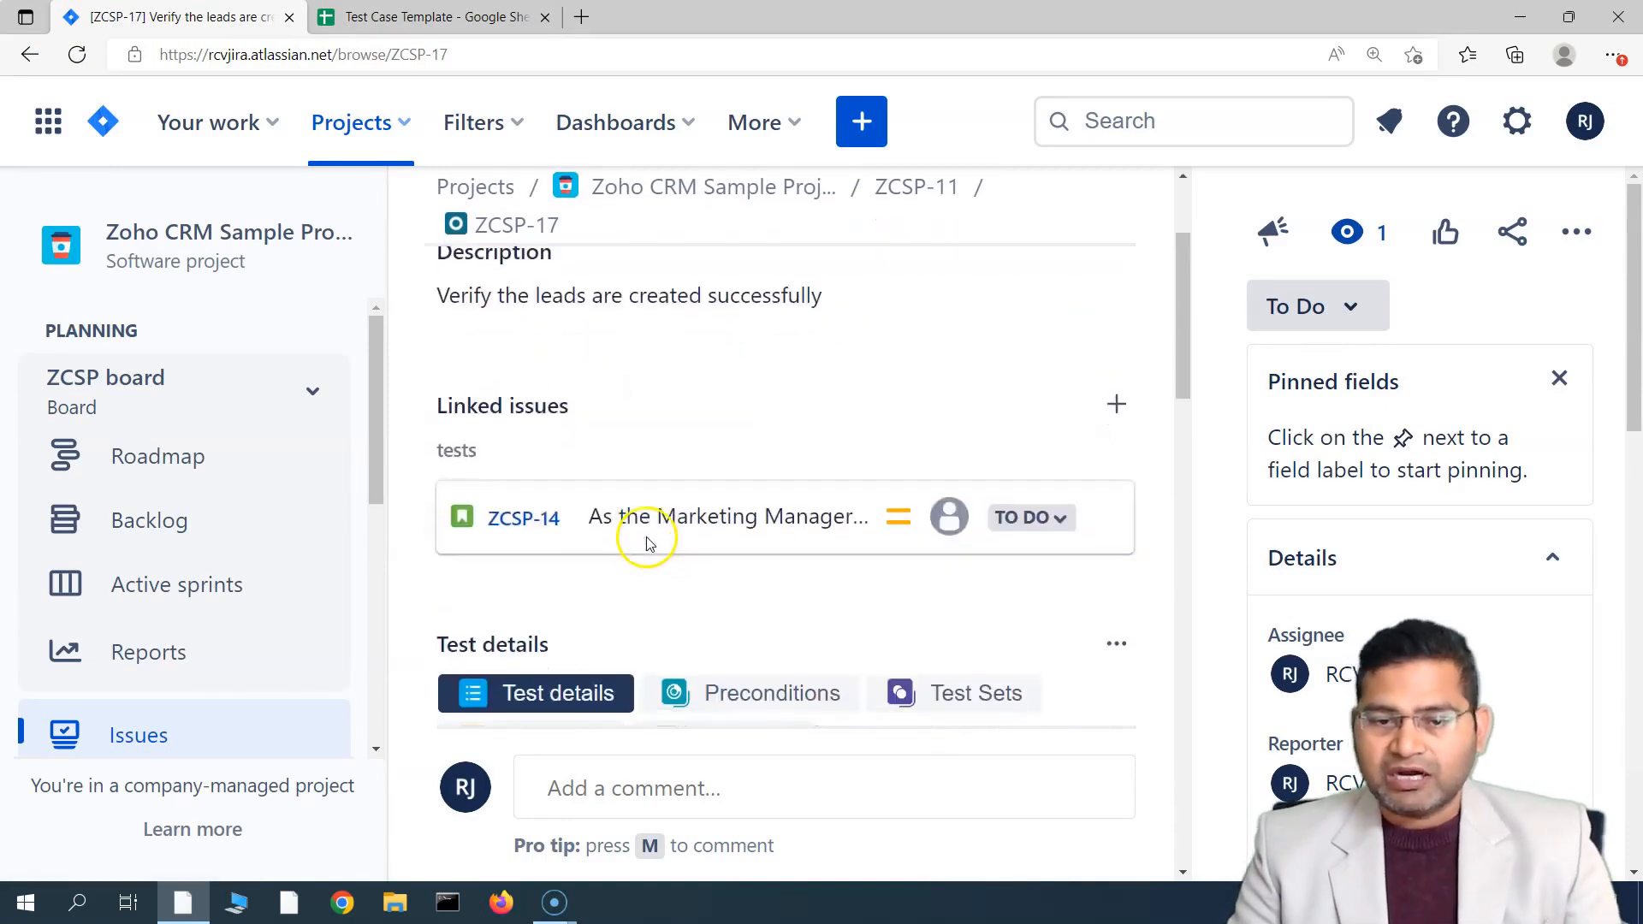
{"action": "scroll", "coordinate": [799, 440], "scroll_direction": "up", "scroll_amount": 3}
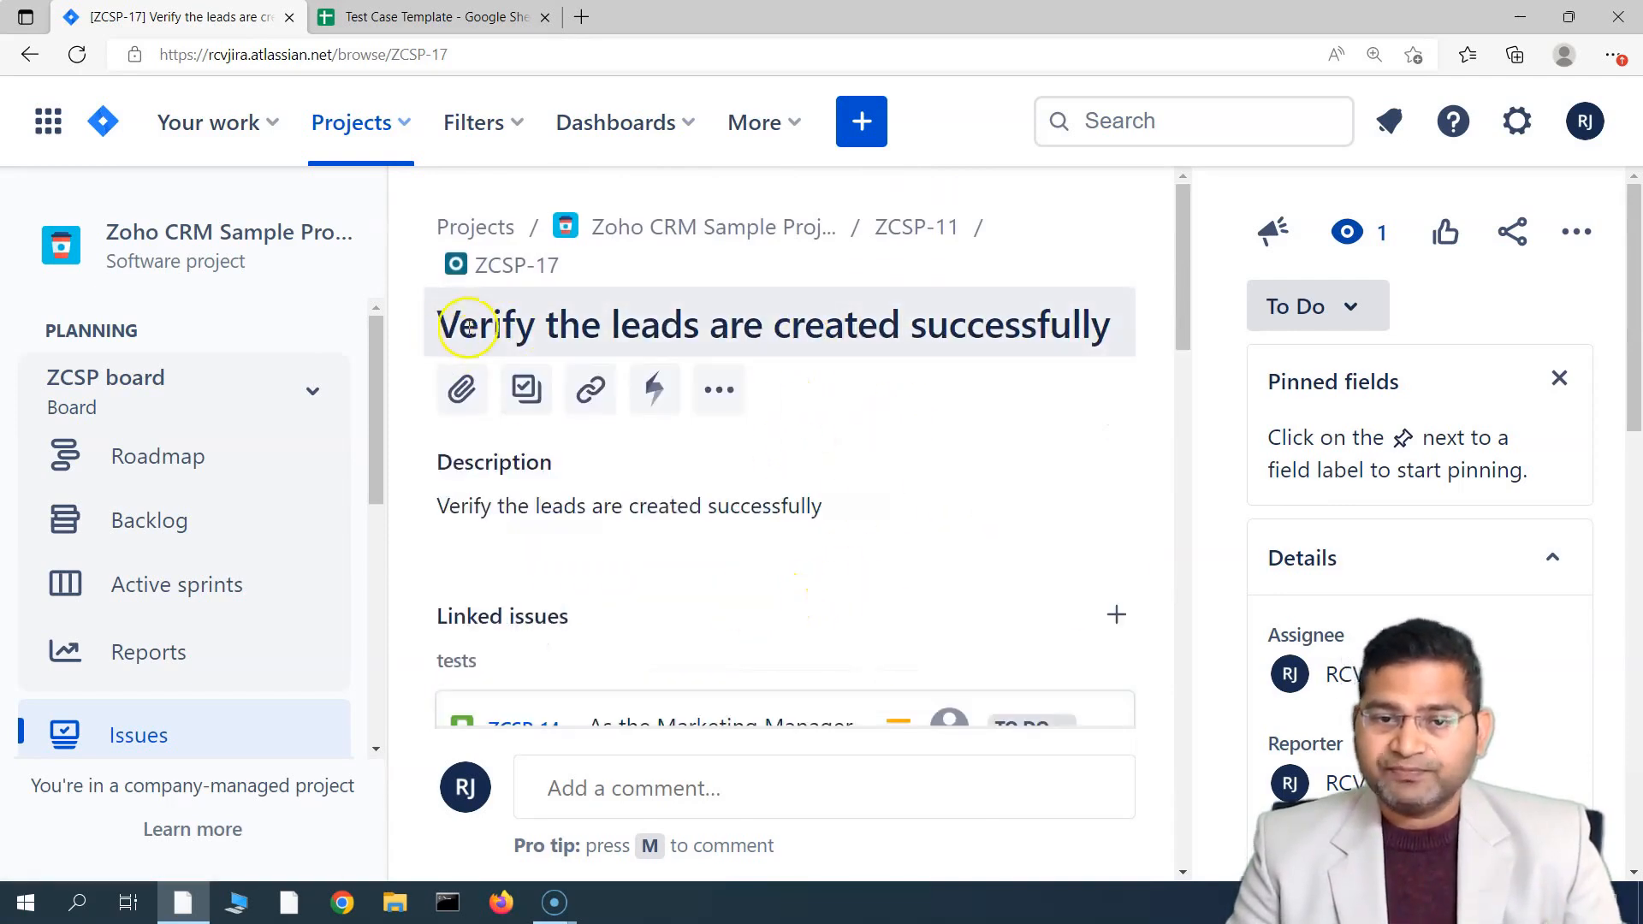
{"action": "scroll", "coordinate": [753, 608], "scroll_direction": "down", "scroll_amount": 10}
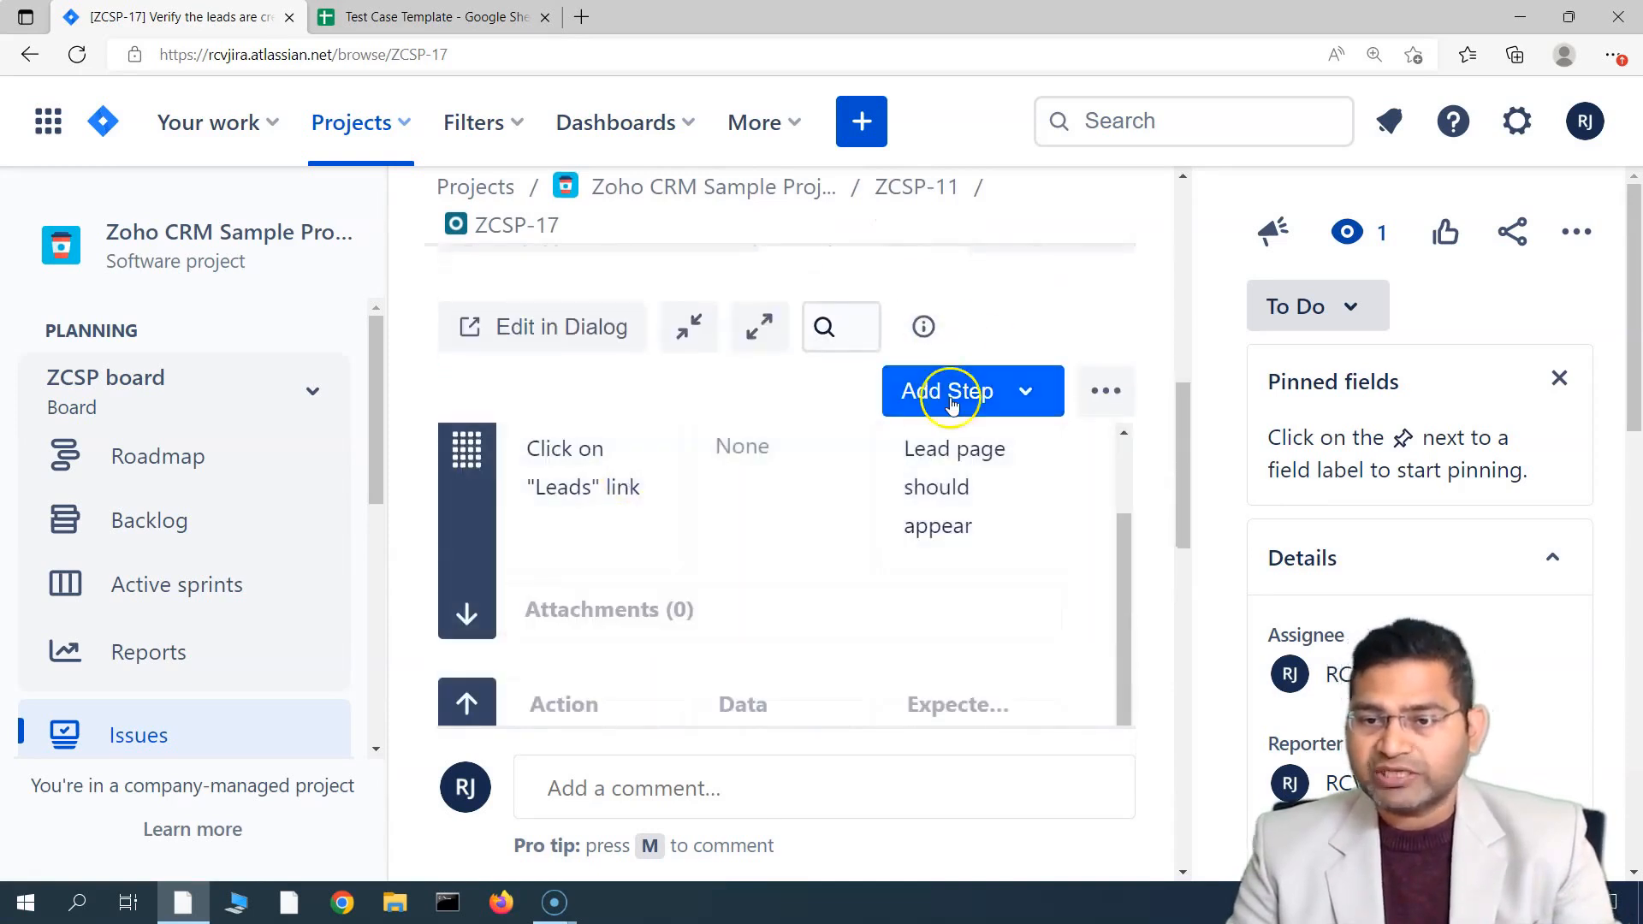
{"action": "scroll", "coordinate": [777, 668], "scroll_direction": "down", "scroll_amount": 5}
{"action": "scroll", "coordinate": [778, 668], "scroll_direction": "down", "scroll_amount": 5}
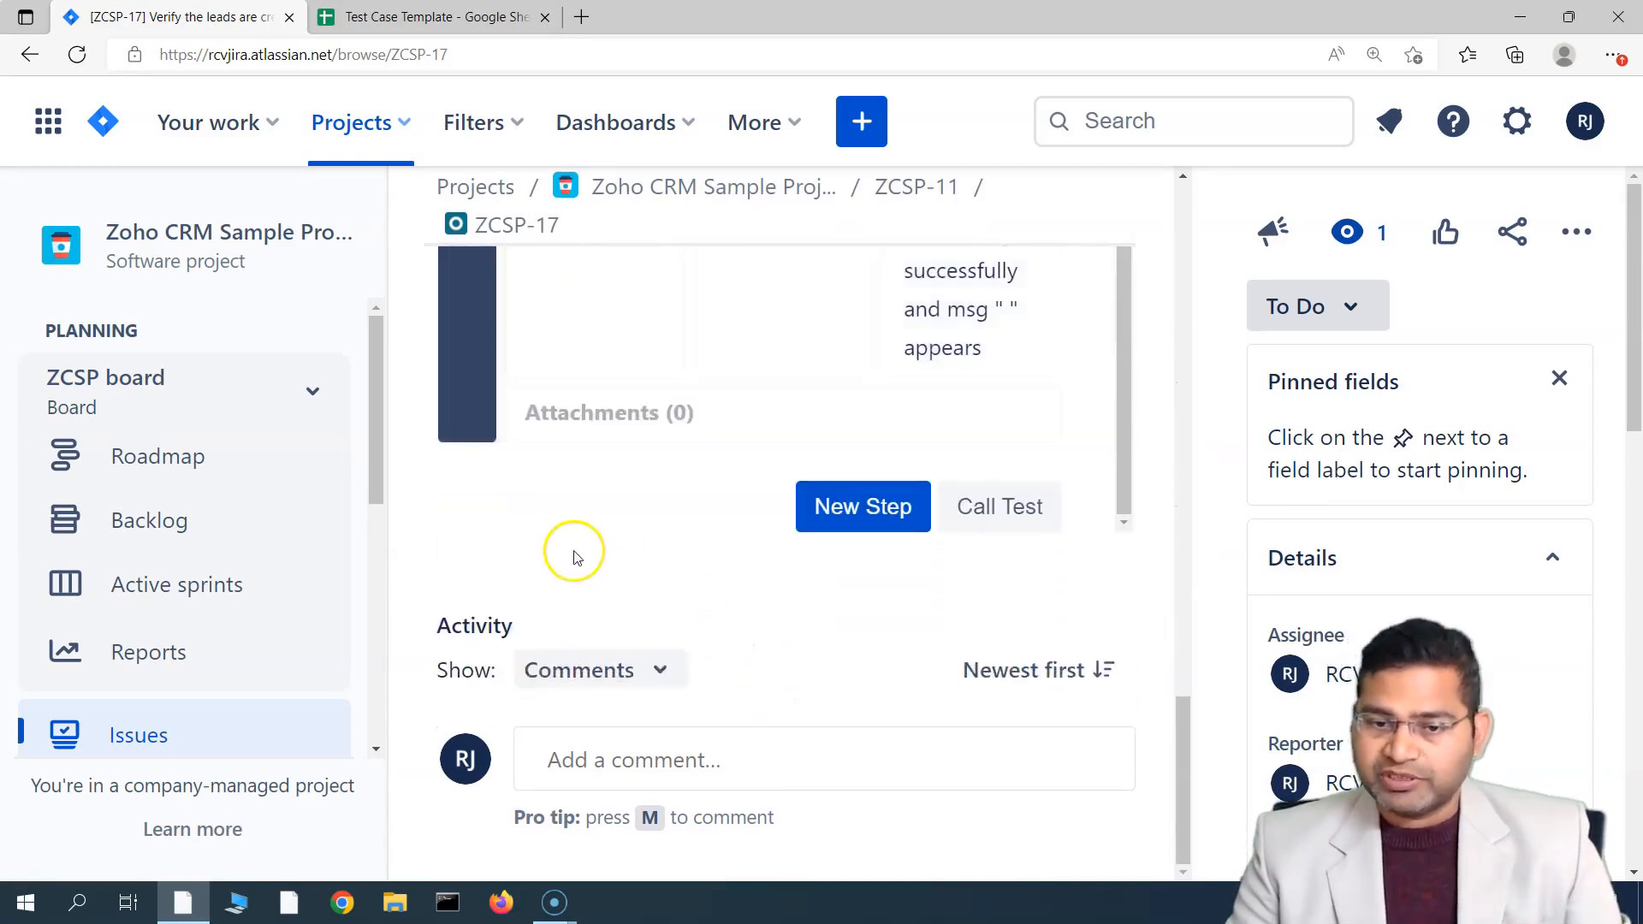
{"action": "scroll", "coordinate": [690, 615], "scroll_direction": "up", "scroll_amount": 15}
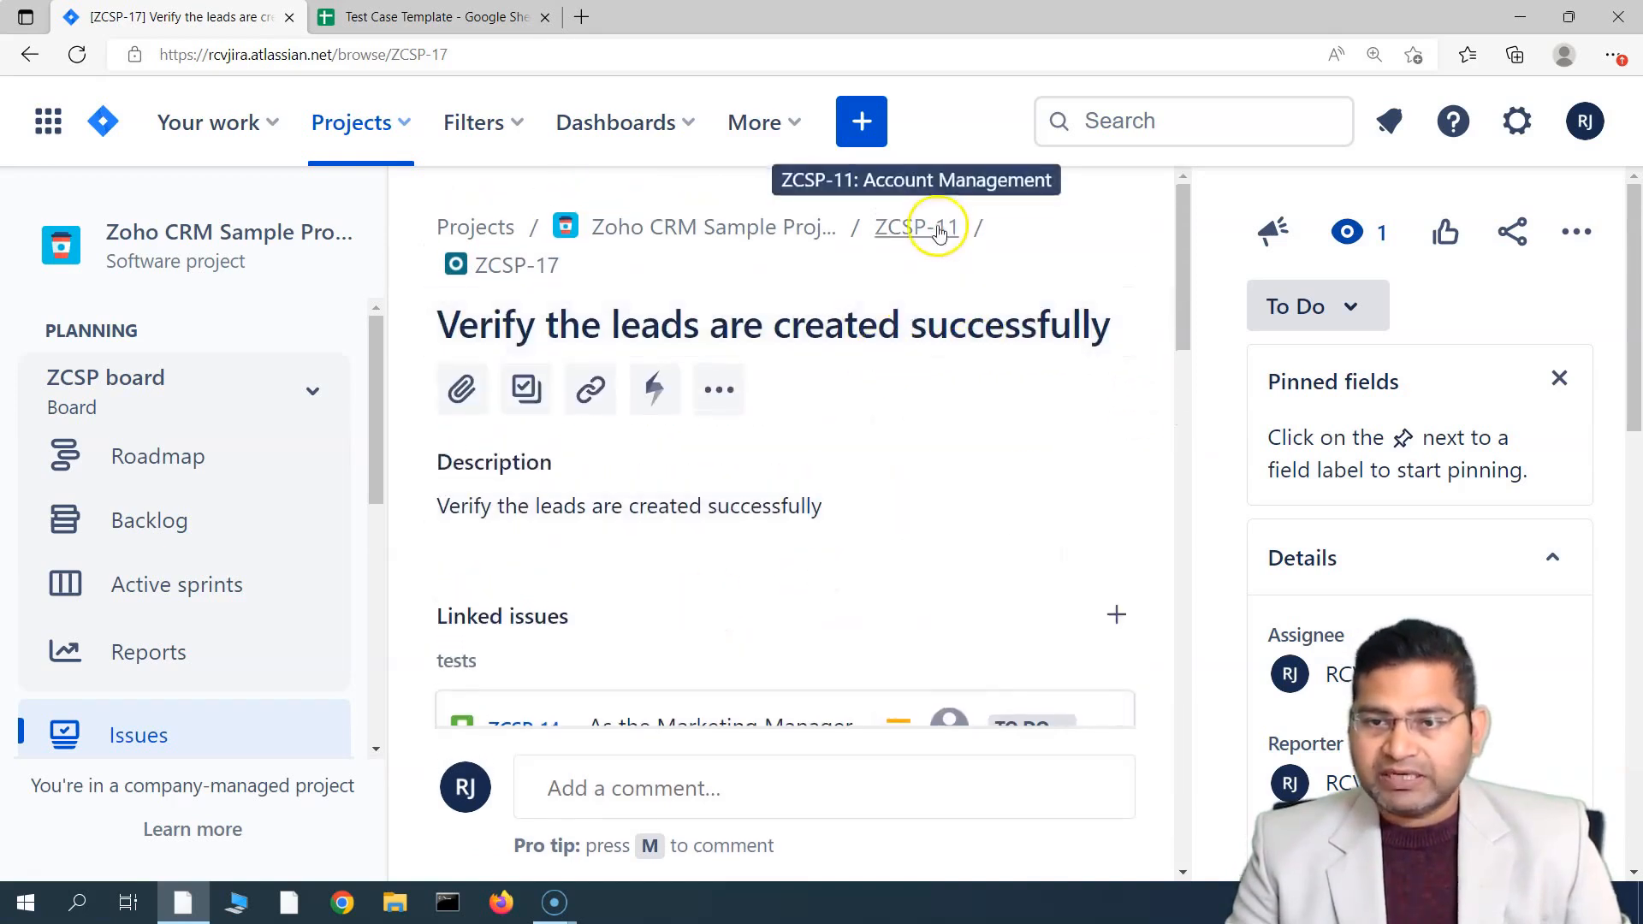
Open test issue ZCSP-17 in a new browser tab and look through its linked issue, test details and test steps down to Activity.
{"action": "left_click", "coordinate": [516, 266]}
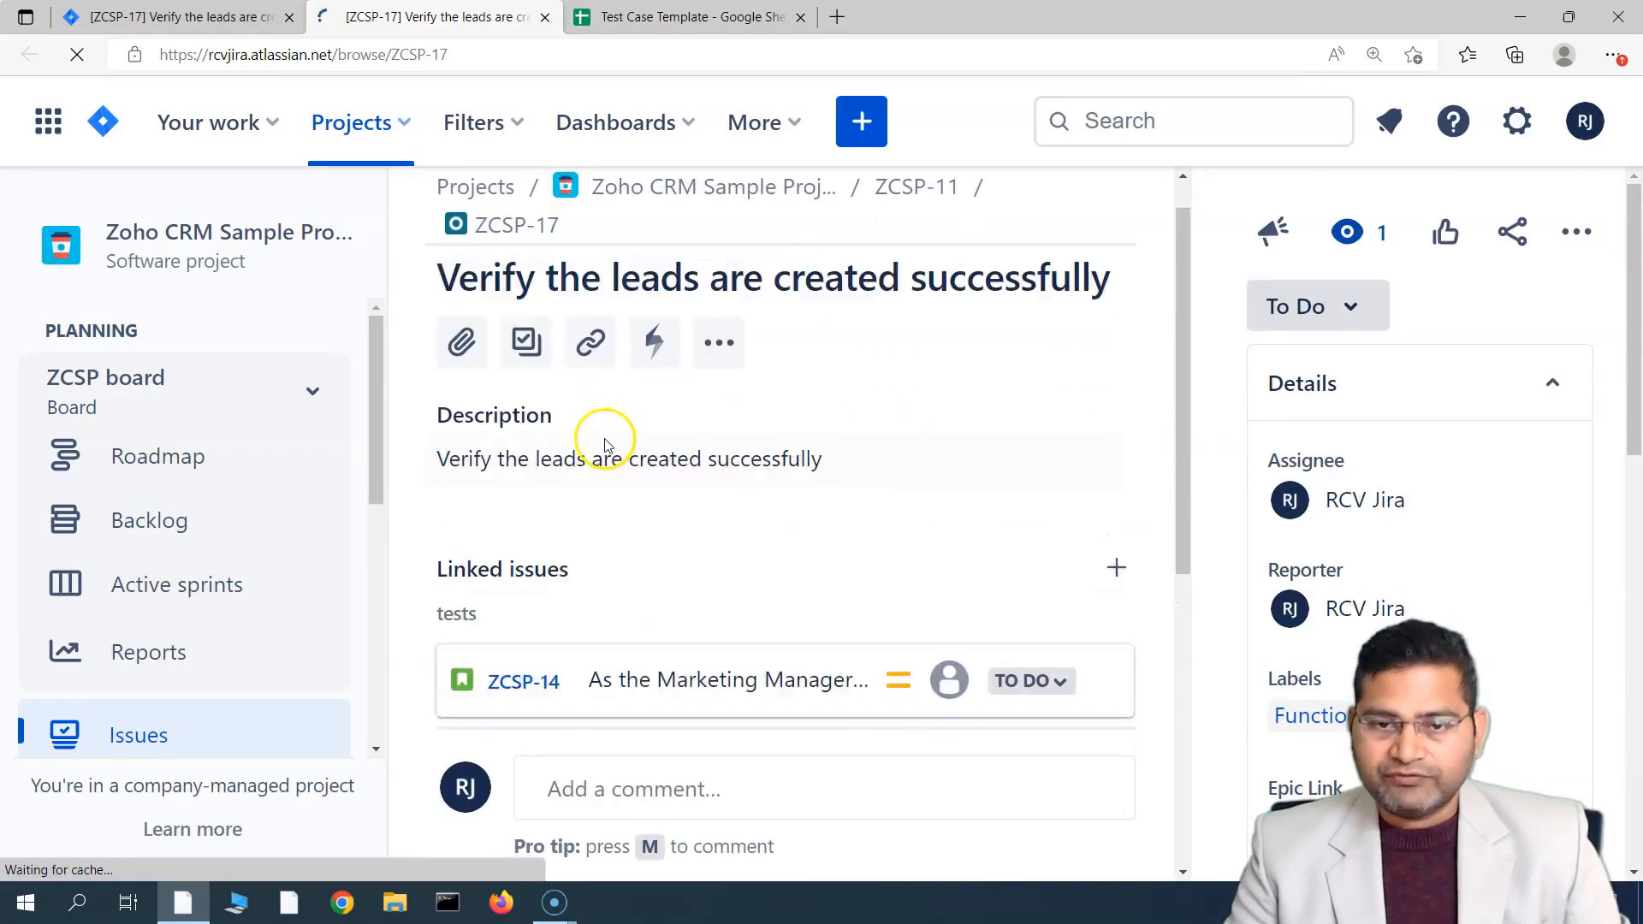
{"action": "scroll", "coordinate": [681, 609], "scroll_direction": "down", "scroll_amount": 2}
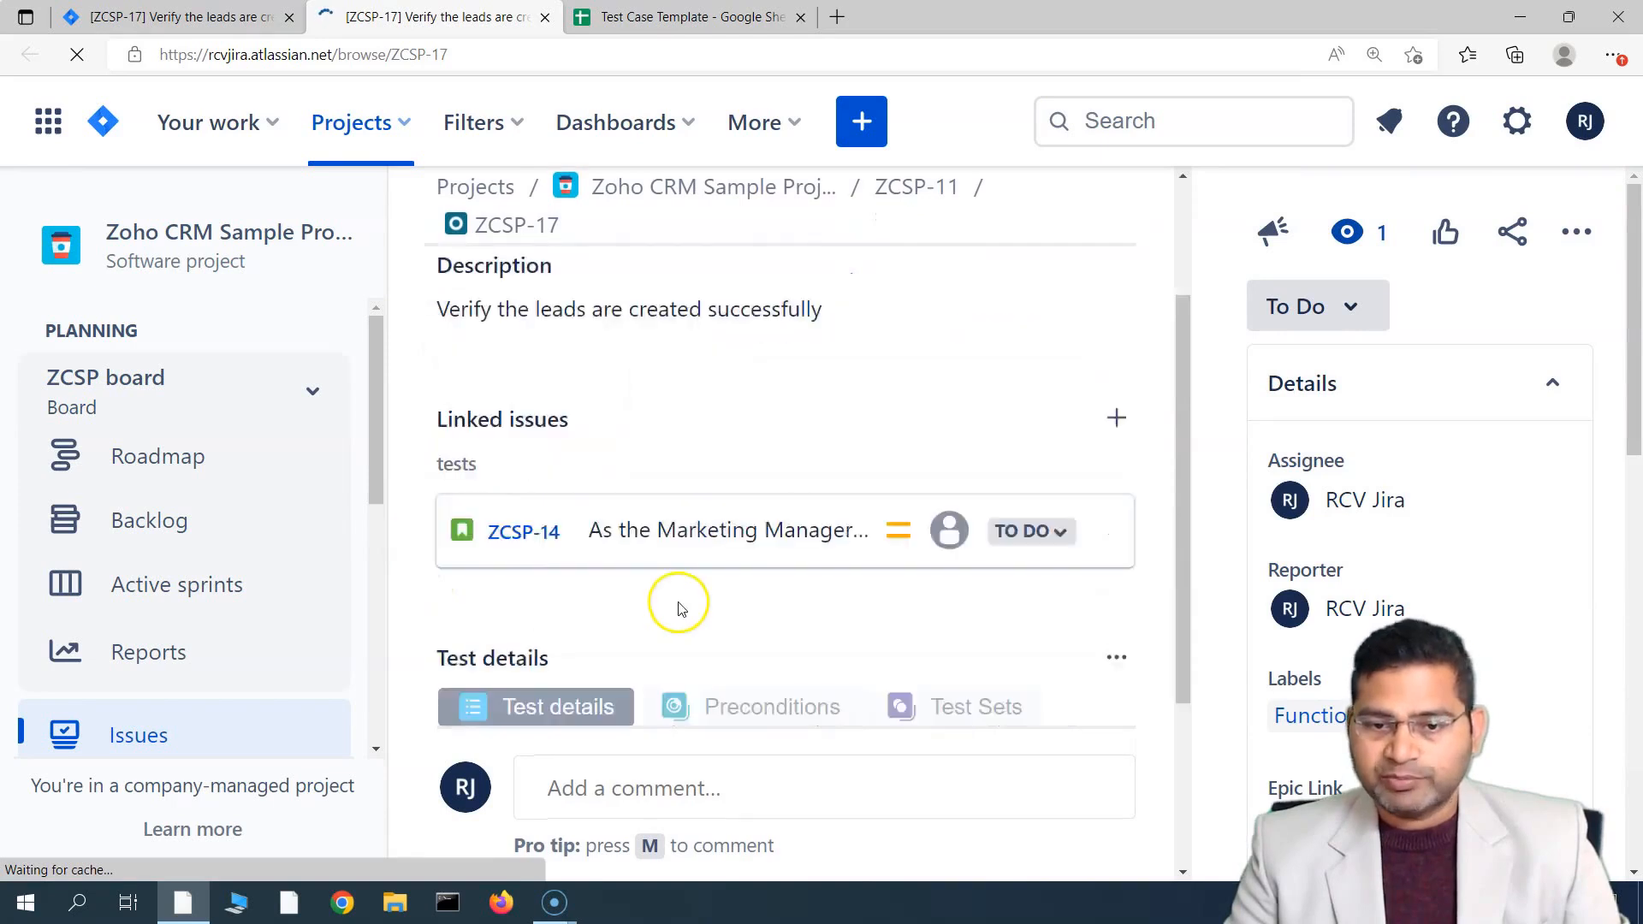
{"action": "scroll", "coordinate": [681, 609], "scroll_direction": "down", "scroll_amount": 2}
{"action": "scroll", "coordinate": [547, 569], "scroll_direction": "up", "scroll_amount": 1}
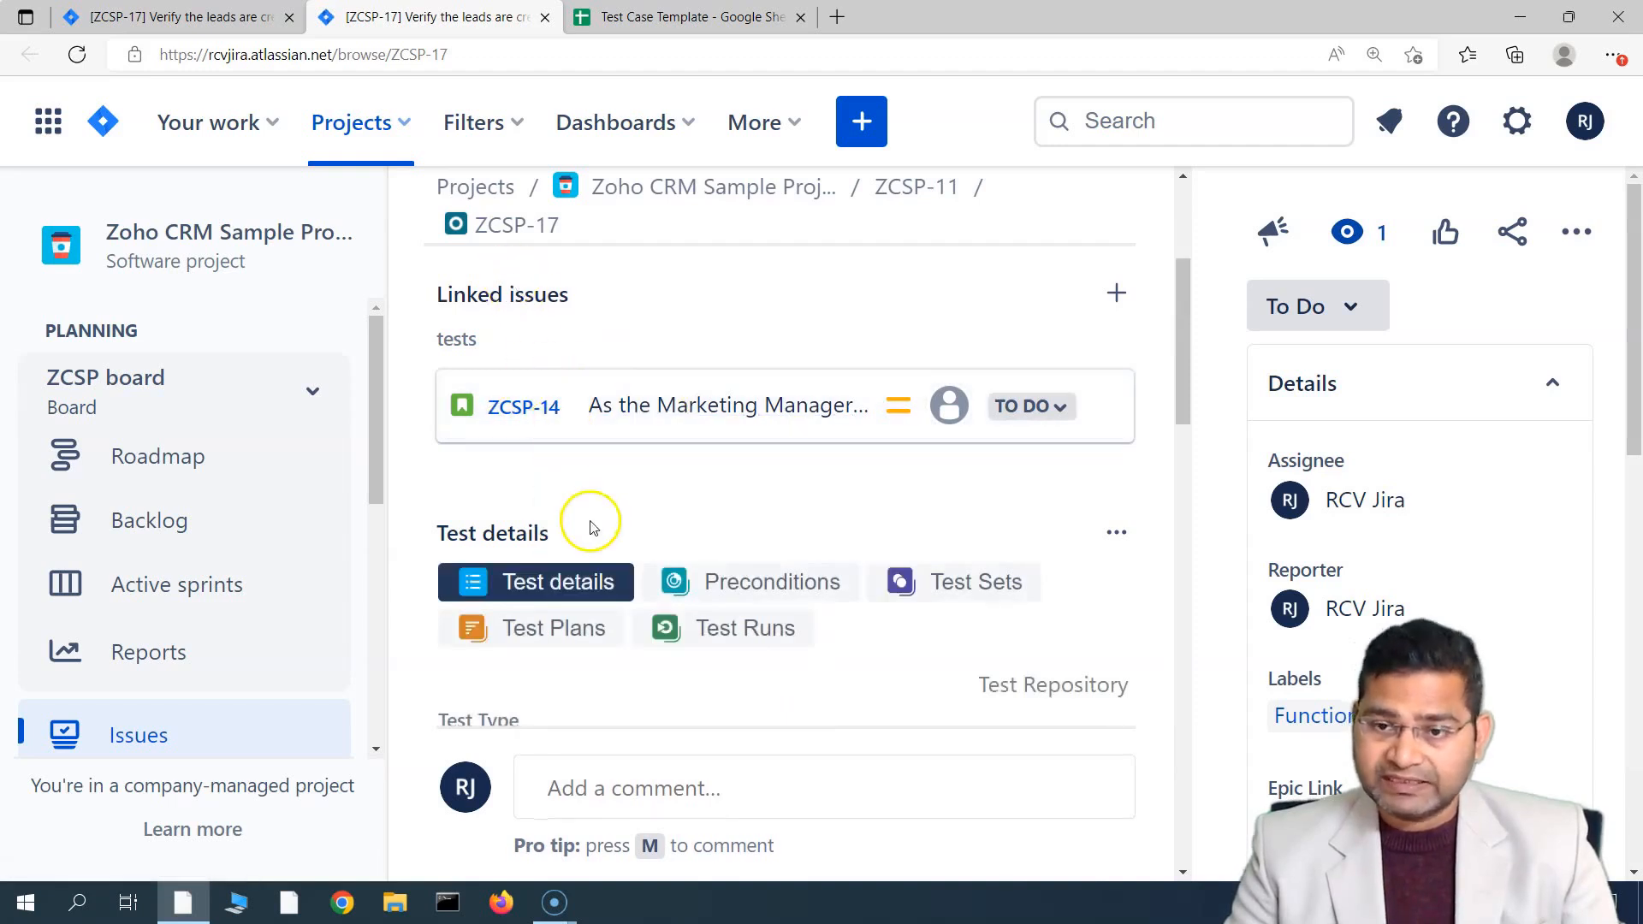
{"action": "scroll", "coordinate": [590, 526], "scroll_direction": "down", "scroll_amount": 3}
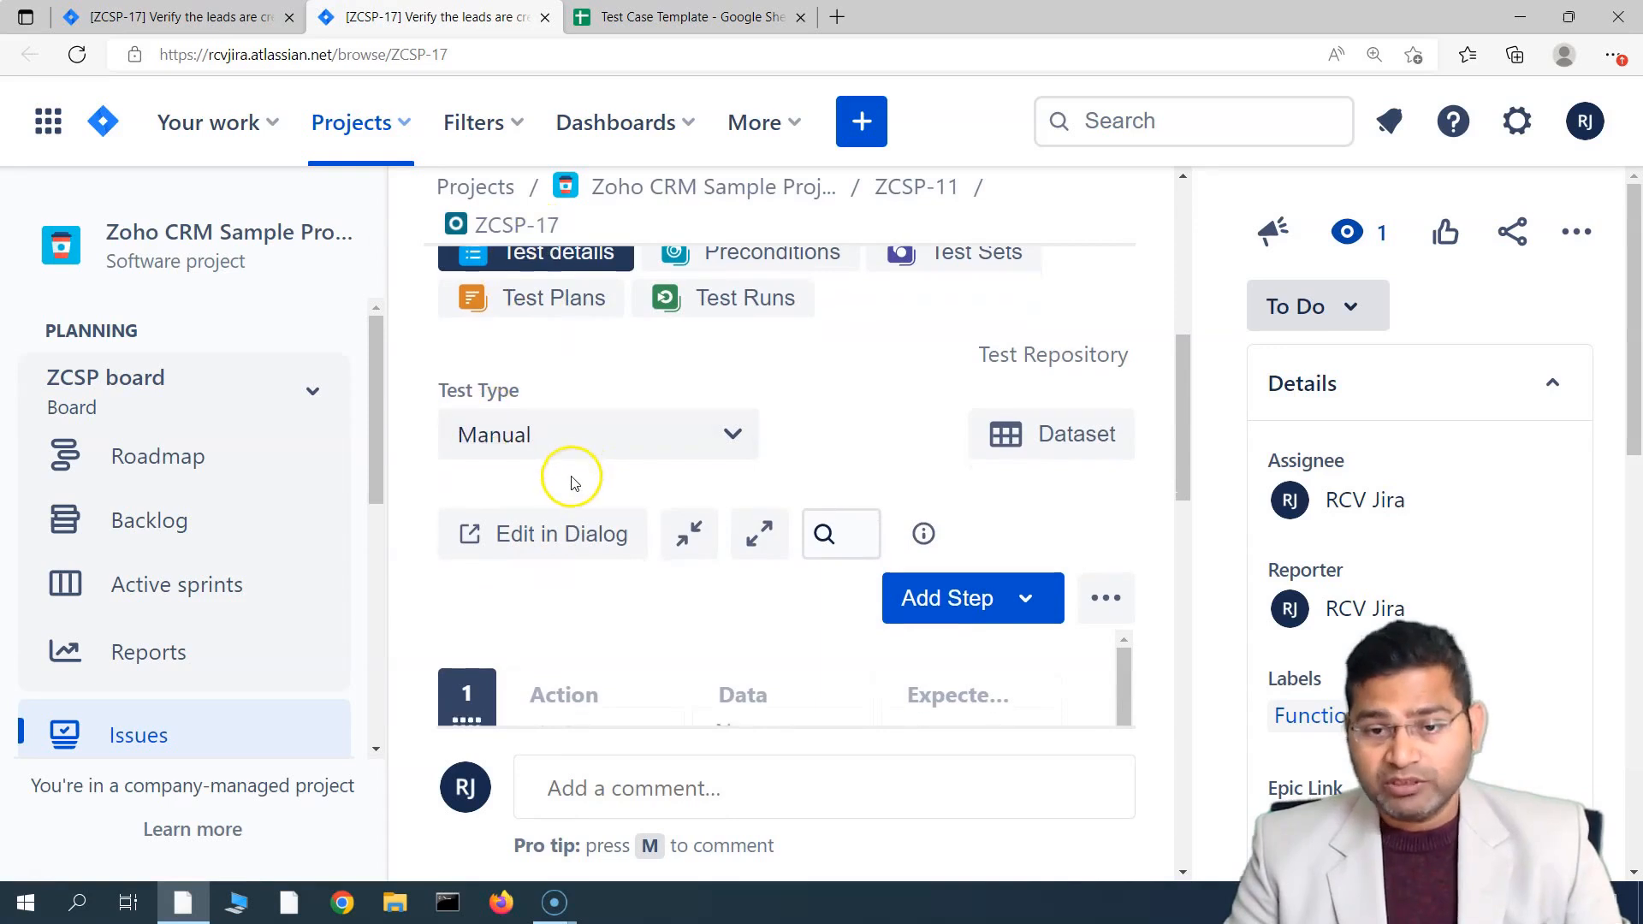
{"action": "scroll", "coordinate": [624, 562], "scroll_direction": "down", "scroll_amount": 4}
{"action": "mouse_move", "coordinate": [845, 663]}
{"action": "scroll", "coordinate": [828, 649], "scroll_direction": "down", "scroll_amount": 8}
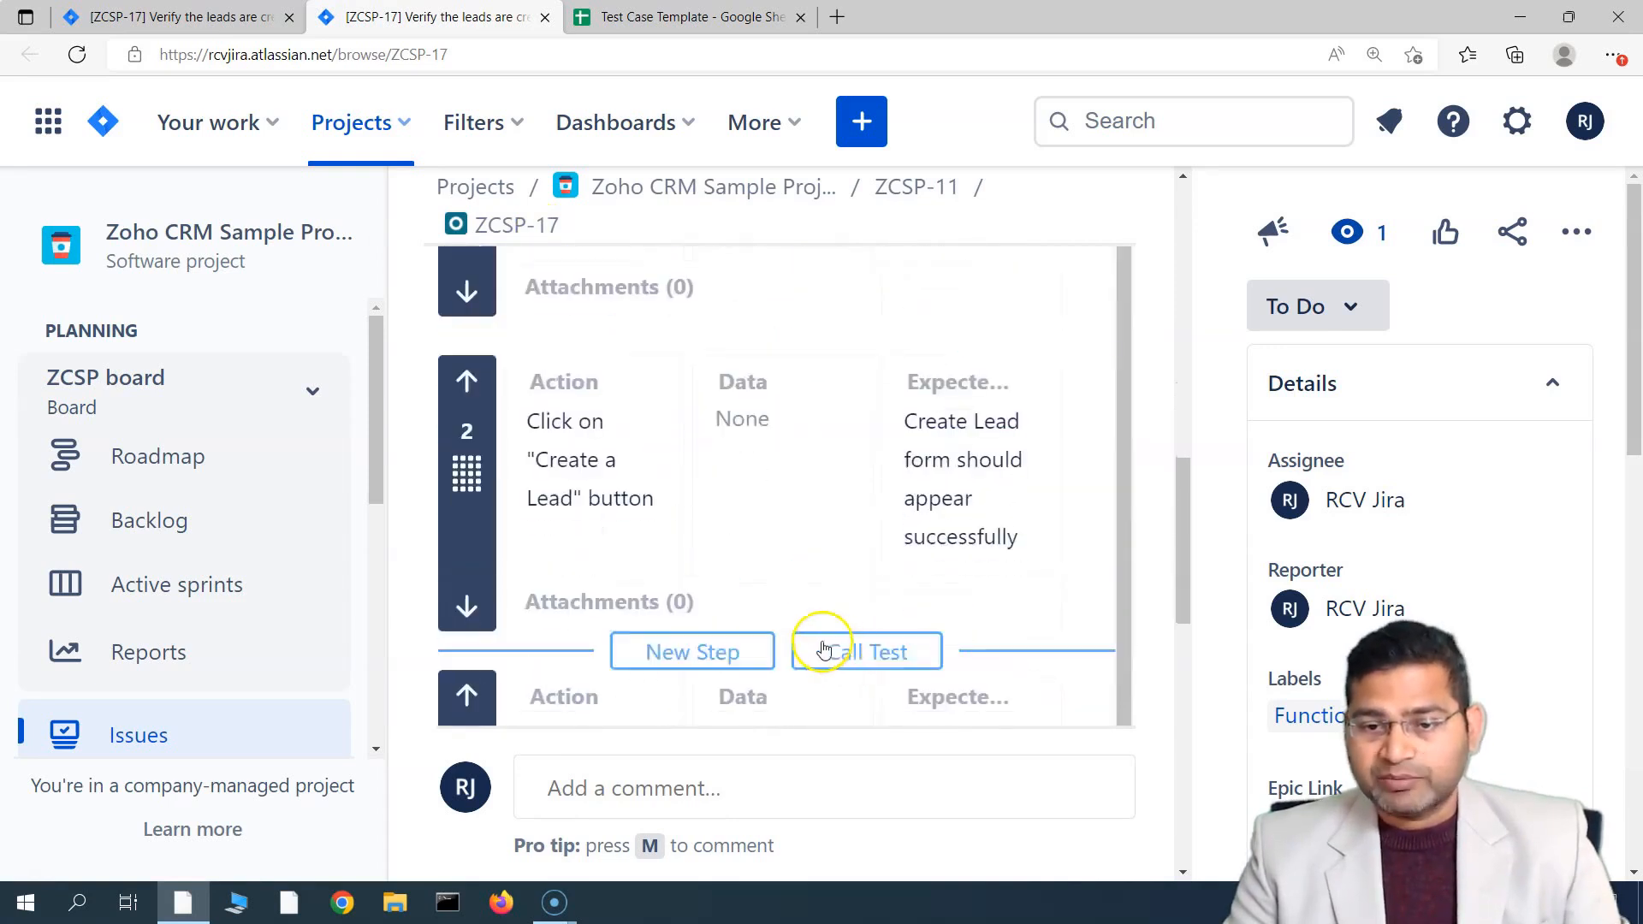
{"action": "scroll", "coordinate": [565, 535], "scroll_direction": "down", "scroll_amount": 1}
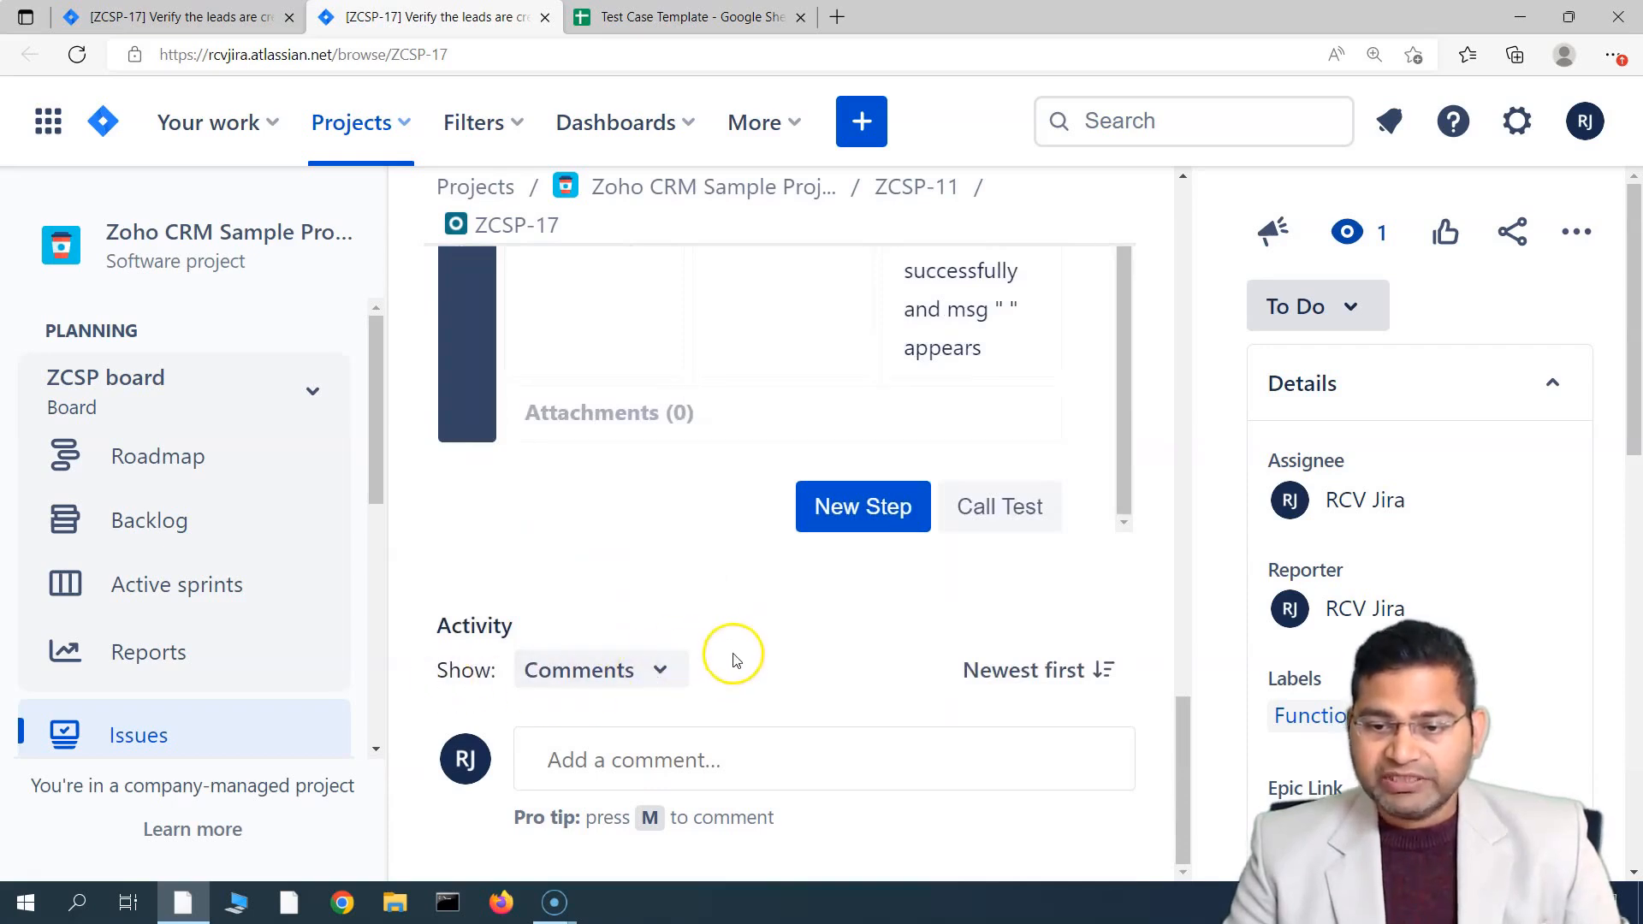
Show All activity for the test issue and read through the entries.
{"action": "left_click", "coordinate": [636, 678]}
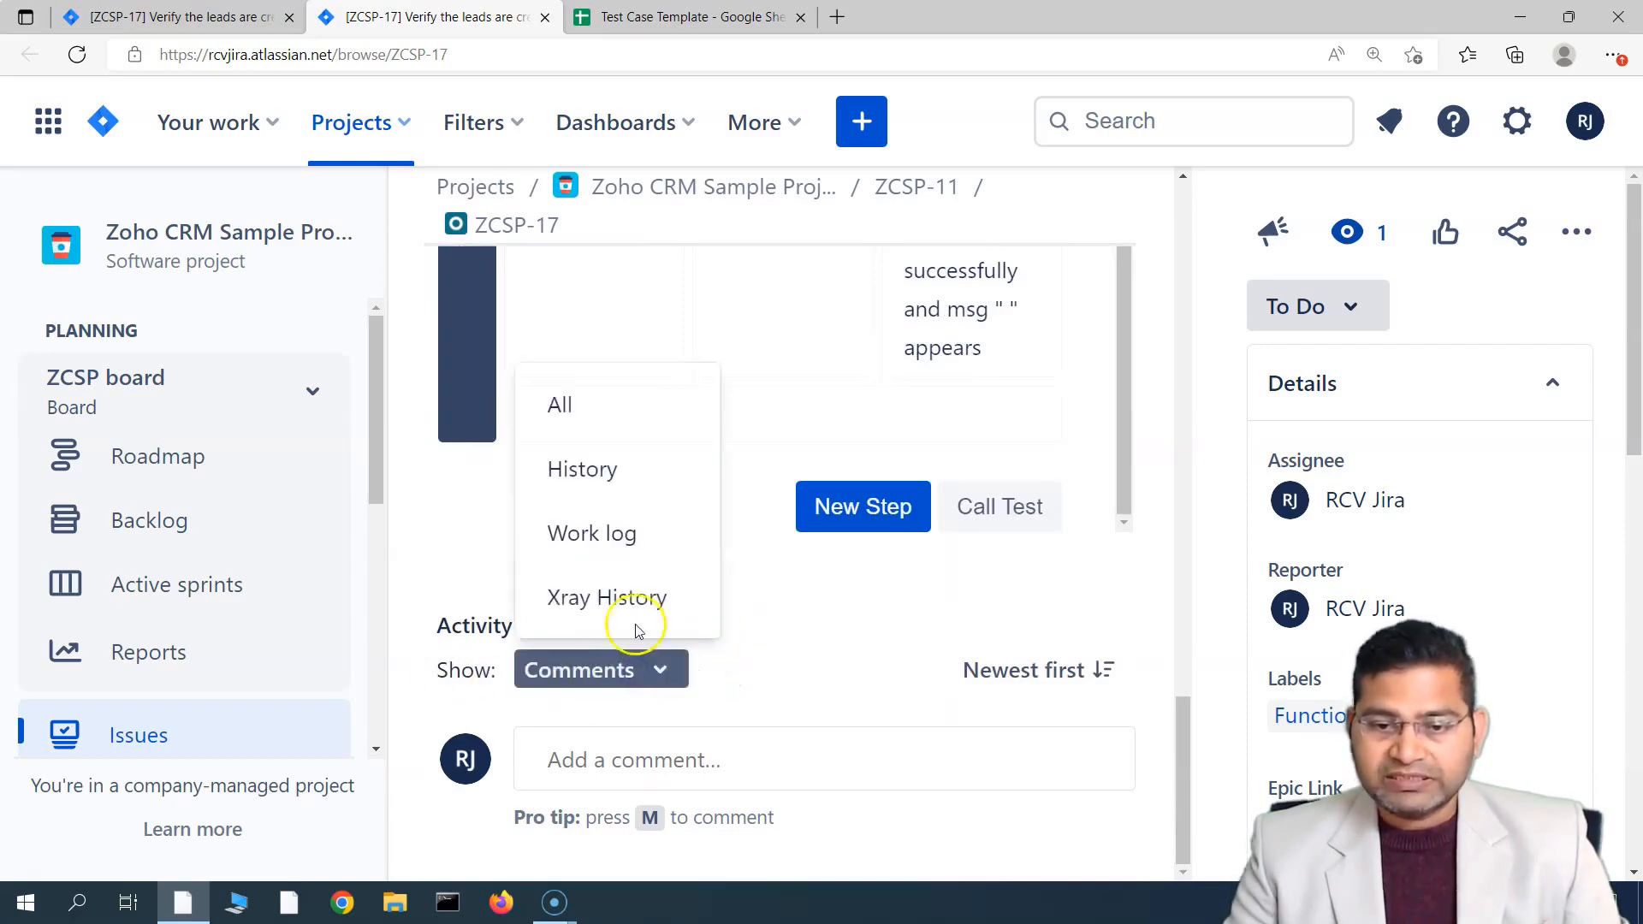
{"action": "left_click", "coordinate": [572, 408]}
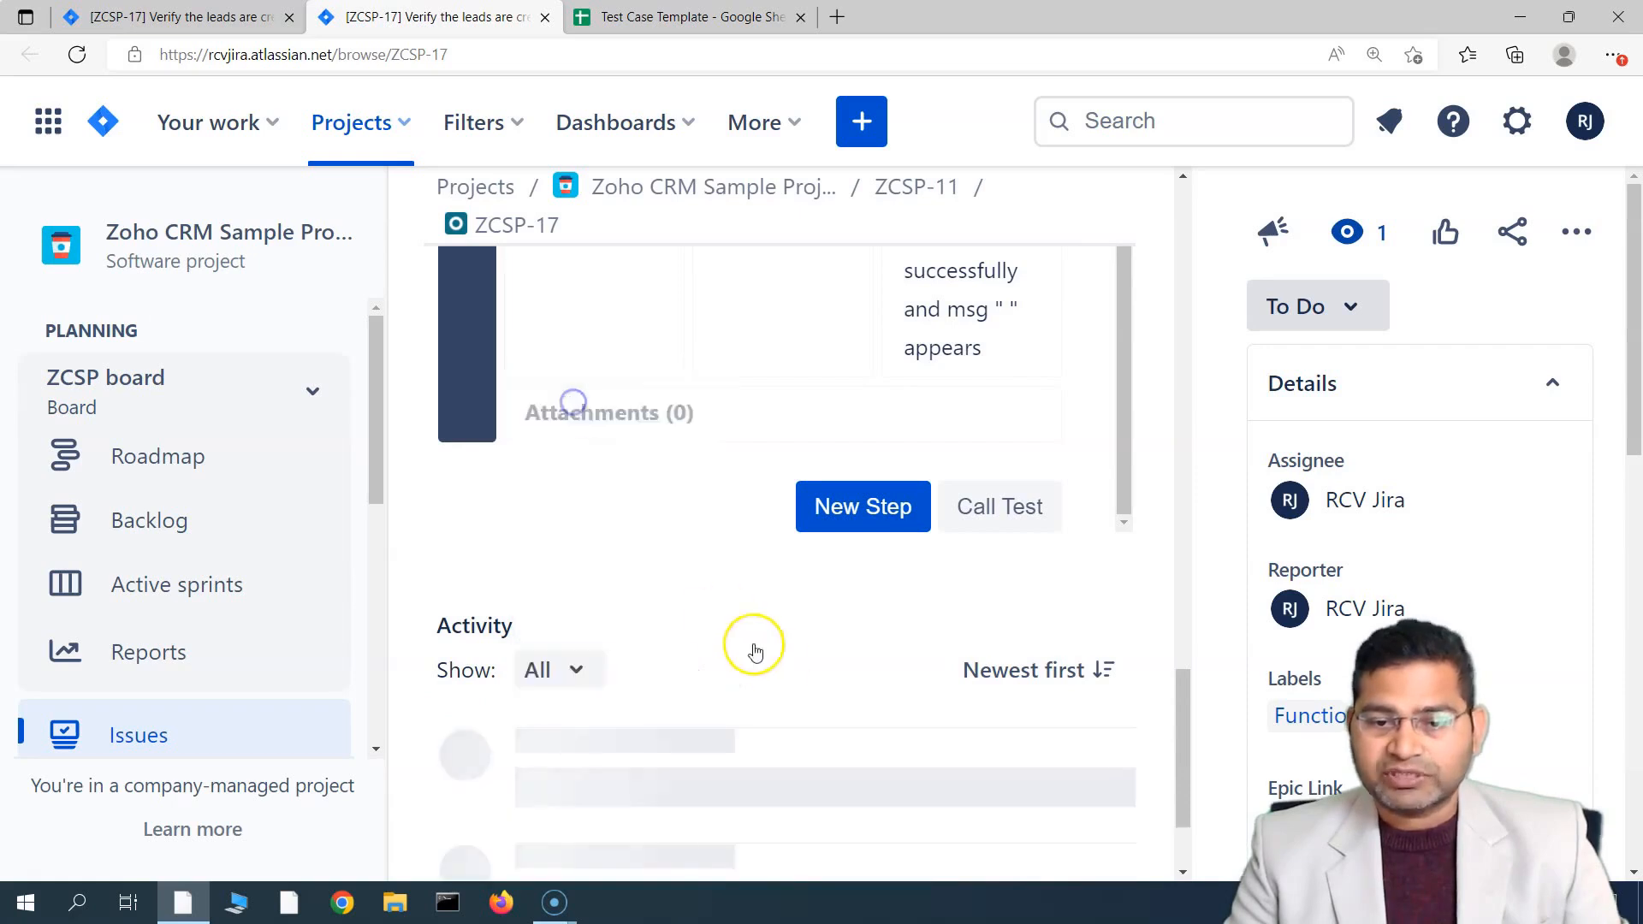
{"action": "scroll", "coordinate": [764, 663], "scroll_direction": "down", "scroll_amount": 2}
{"action": "scroll", "coordinate": [712, 676], "scroll_direction": "down", "scroll_amount": 2}
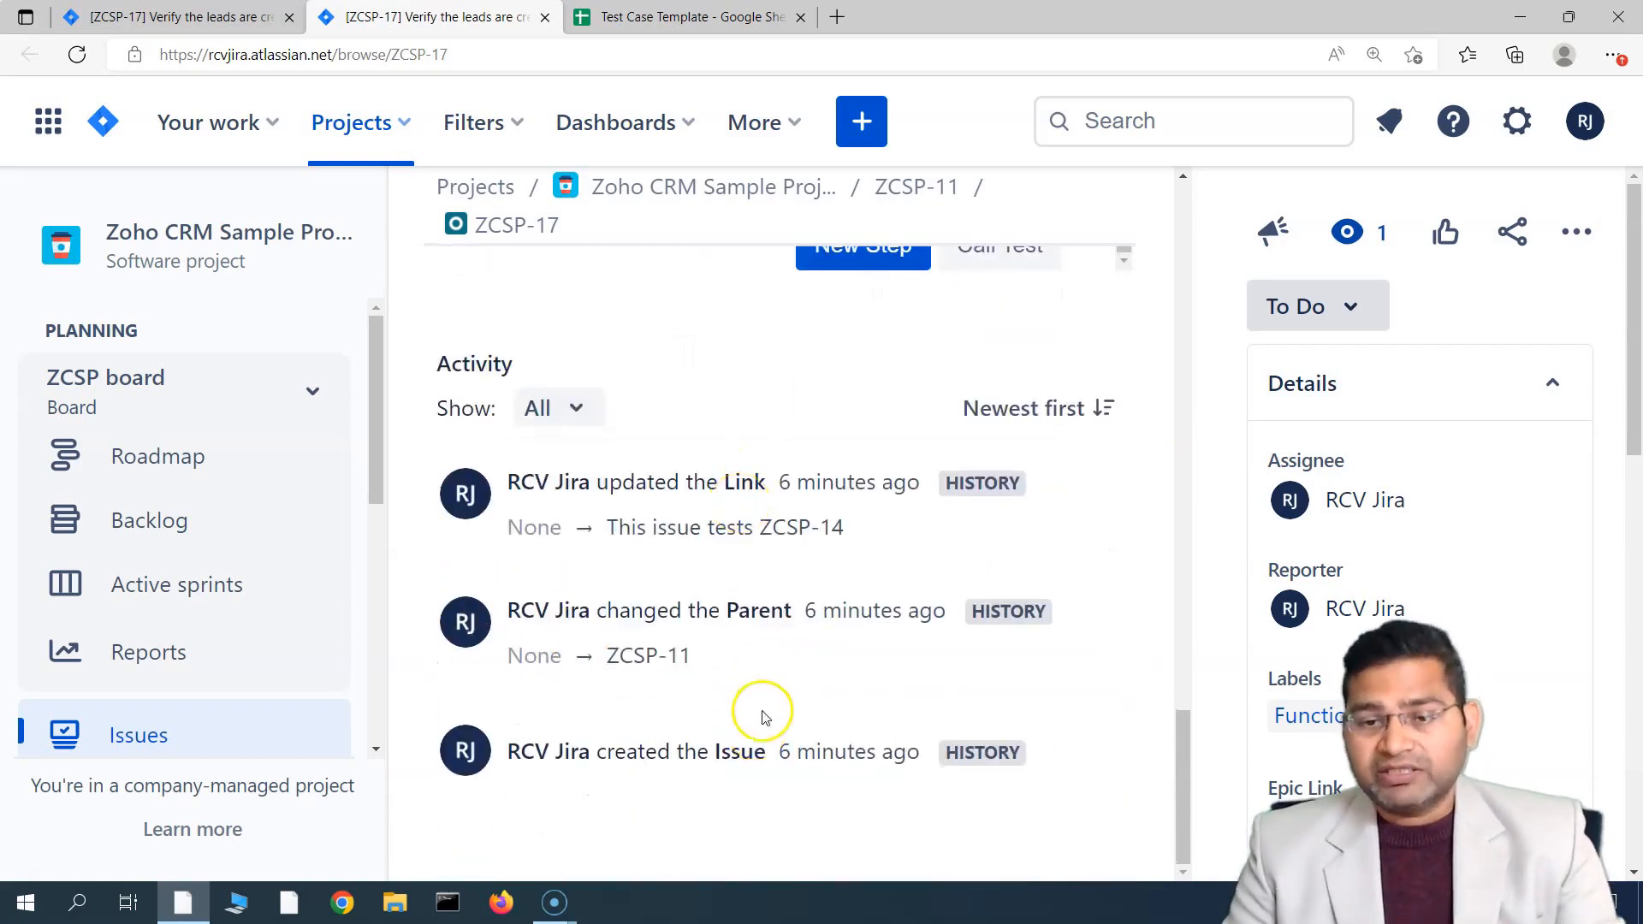
Switch the Activity view to Xray History and examine the recorded test step changes.
{"action": "left_click", "coordinate": [557, 408]}
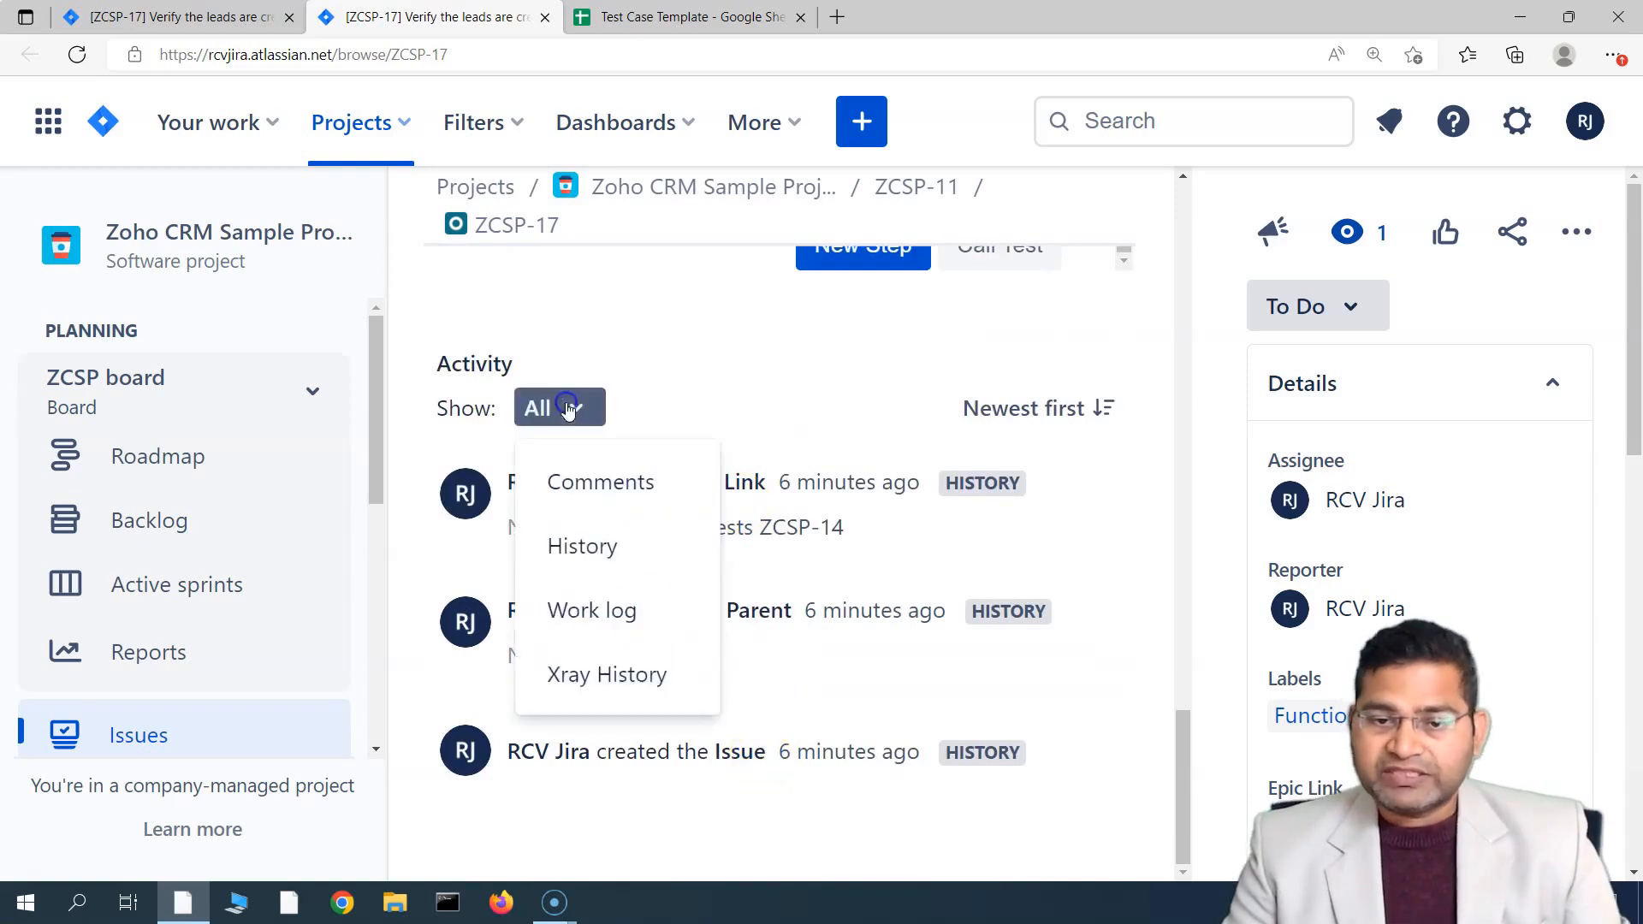
{"action": "left_click", "coordinate": [601, 671]}
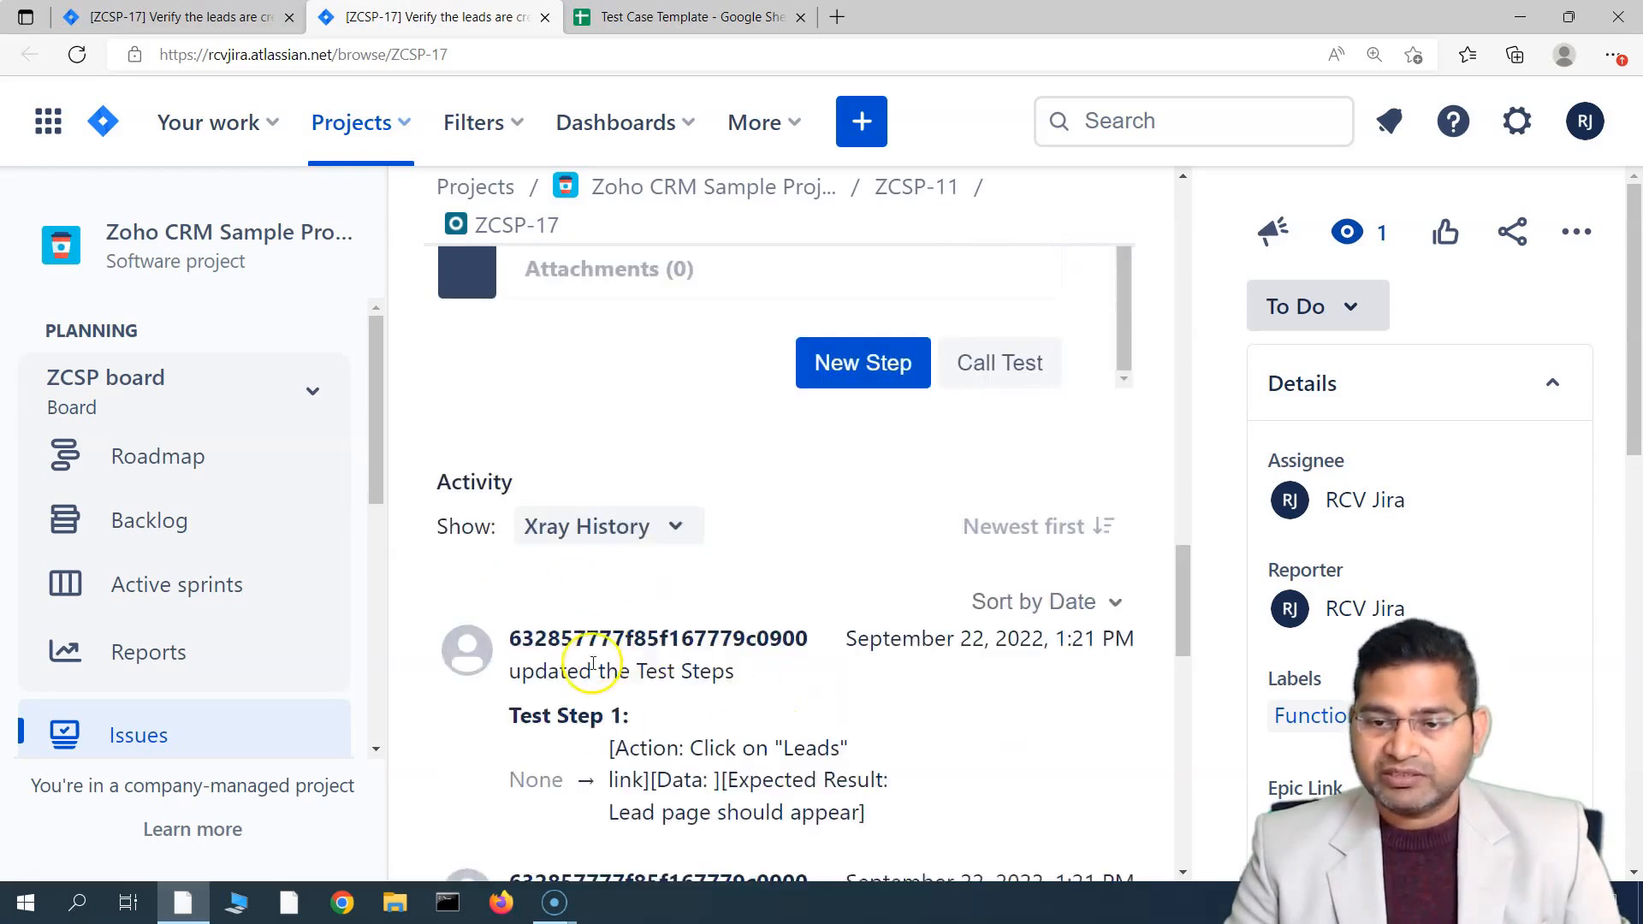
{"action": "scroll", "coordinate": [796, 734], "scroll_direction": "down", "scroll_amount": 3}
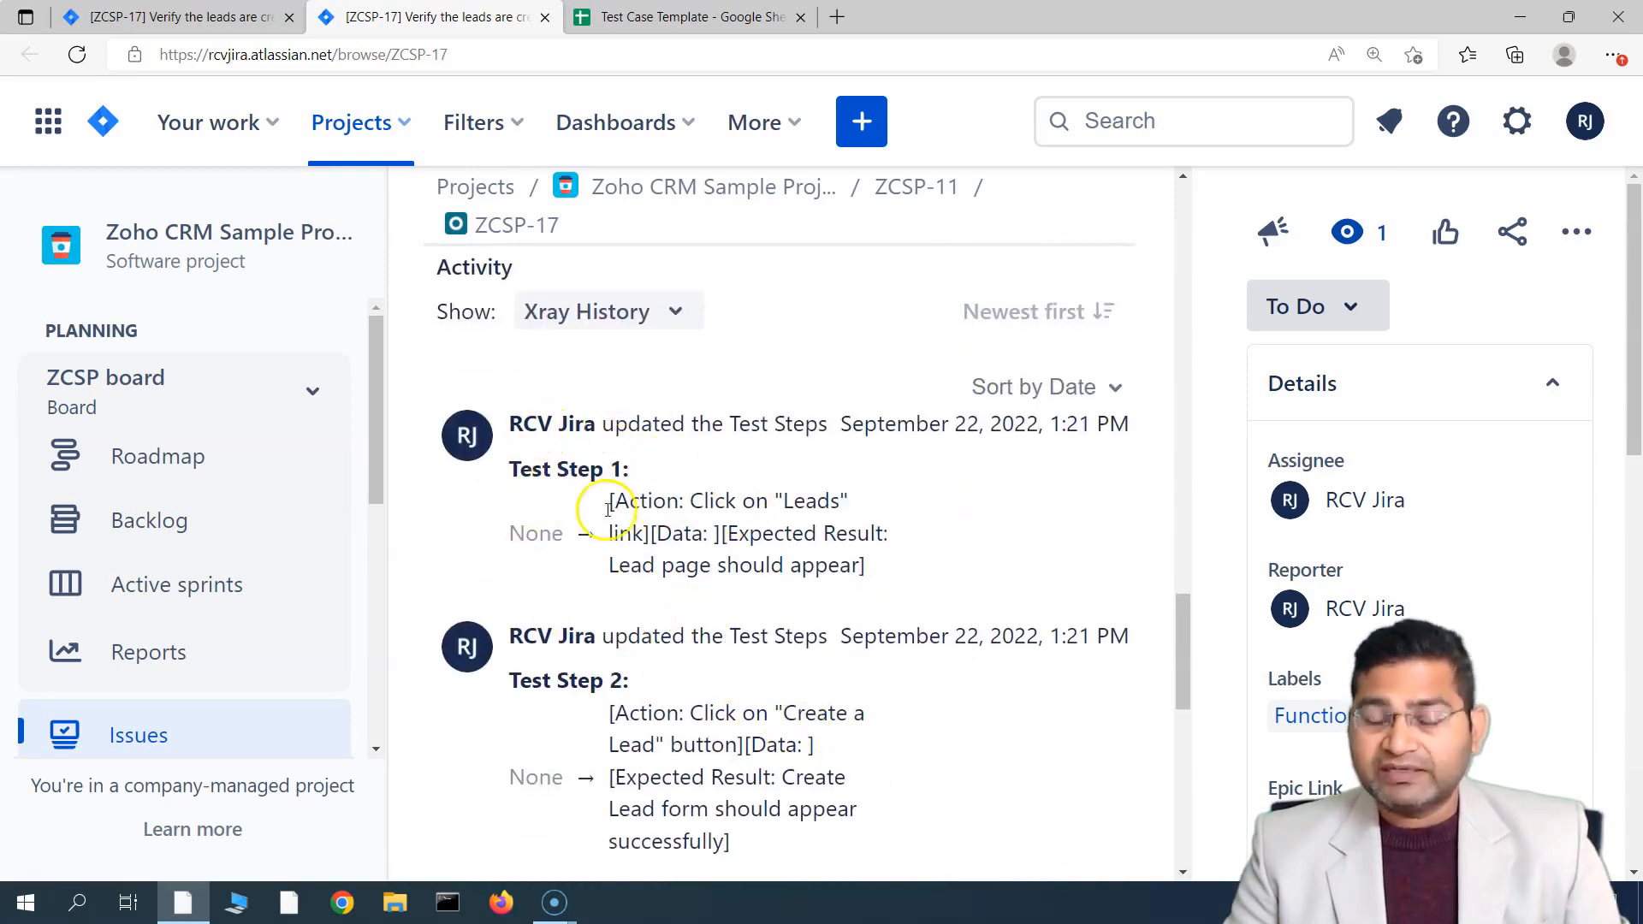
{"action": "scroll", "coordinate": [678, 599], "scroll_direction": "down", "scroll_amount": 3}
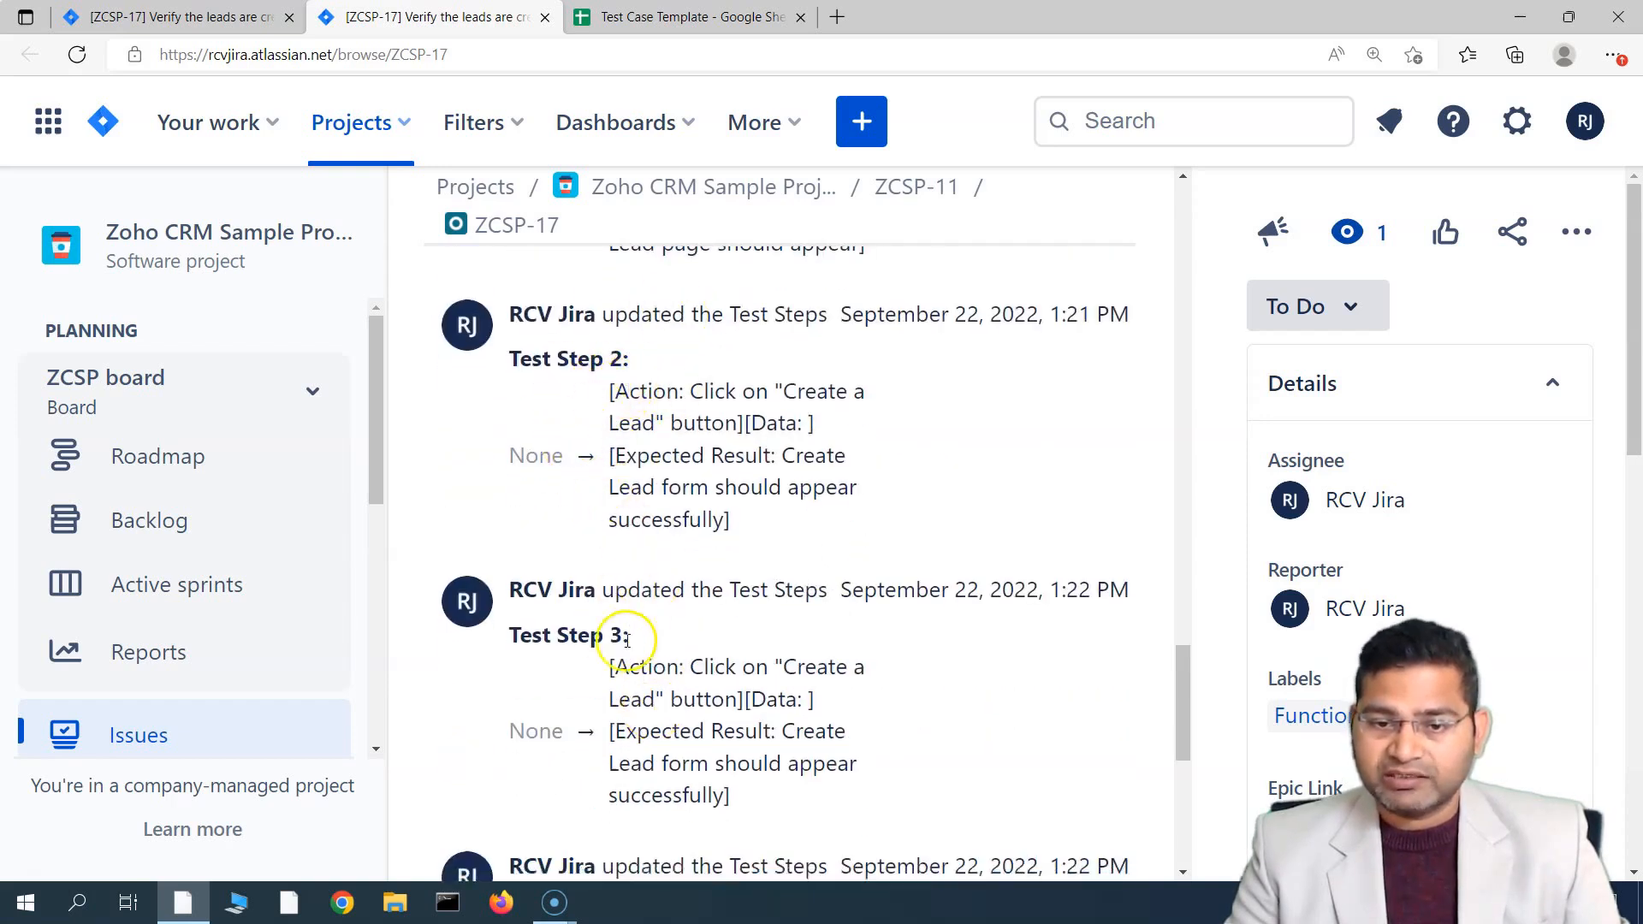
Read the remaining test step changes in the Xray History and return to the test issue's summary.
{"action": "scroll", "coordinate": [641, 641], "scroll_direction": "down", "scroll_amount": 3}
{"action": "scroll", "coordinate": [650, 701], "scroll_direction": "down", "scroll_amount": 1}
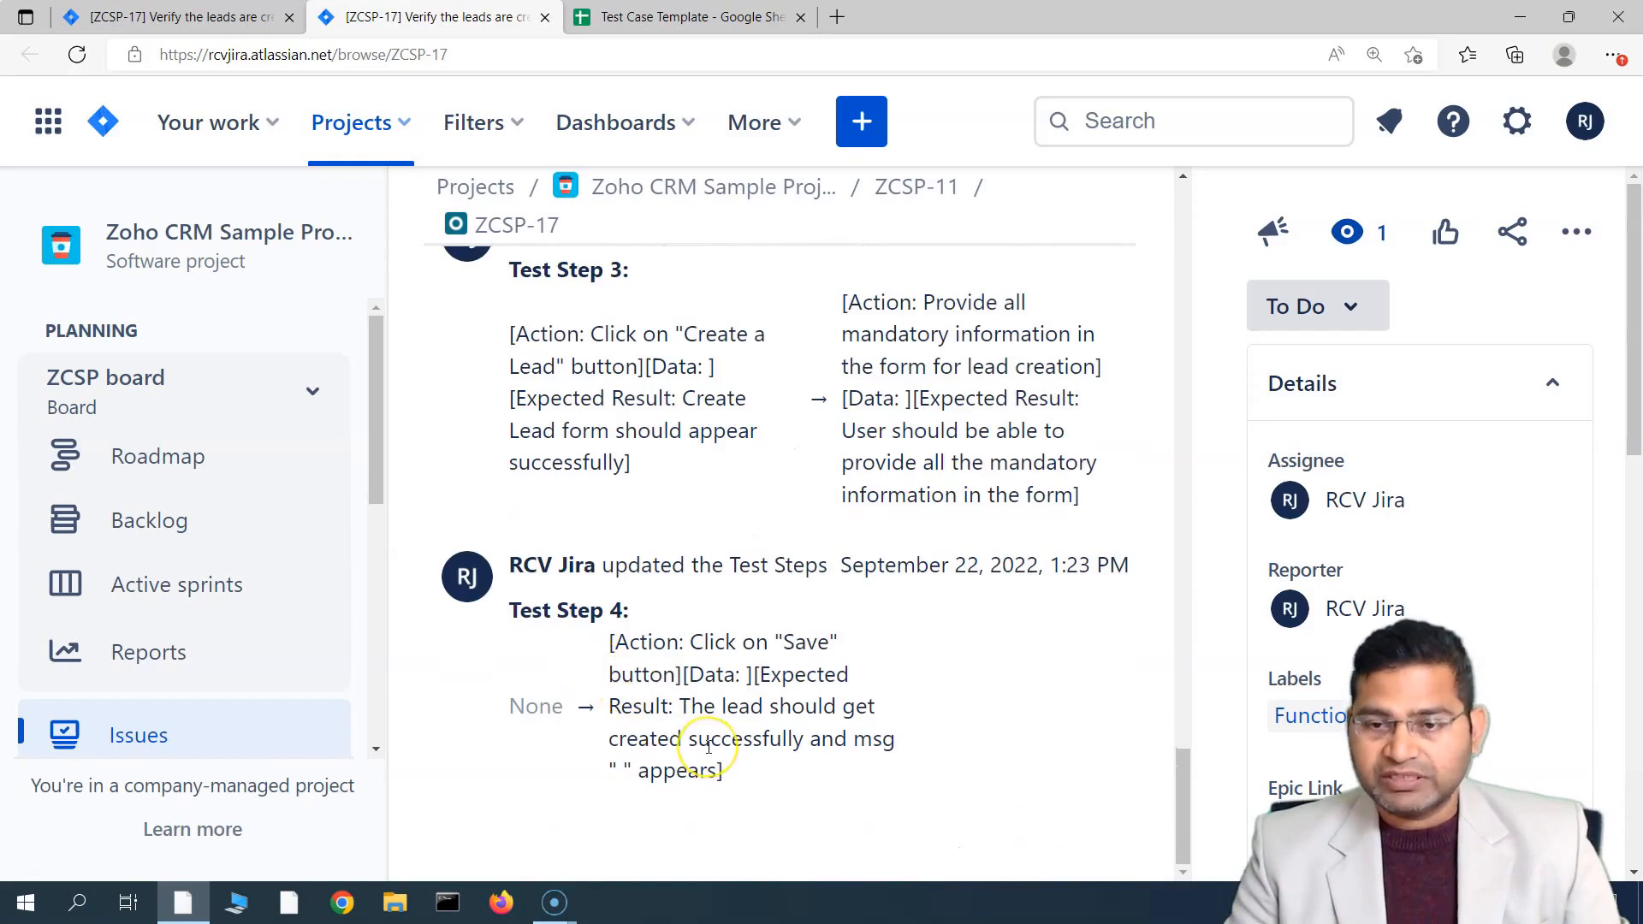
{"action": "scroll", "coordinate": [708, 747], "scroll_direction": "up", "scroll_amount": 10}
{"action": "scroll", "coordinate": [710, 752], "scroll_direction": "down", "scroll_amount": 4}
{"action": "scroll", "coordinate": [718, 530], "scroll_direction": "down", "scroll_amount": 5}
{"action": "scroll", "coordinate": [742, 696], "scroll_direction": "up", "scroll_amount": 15}
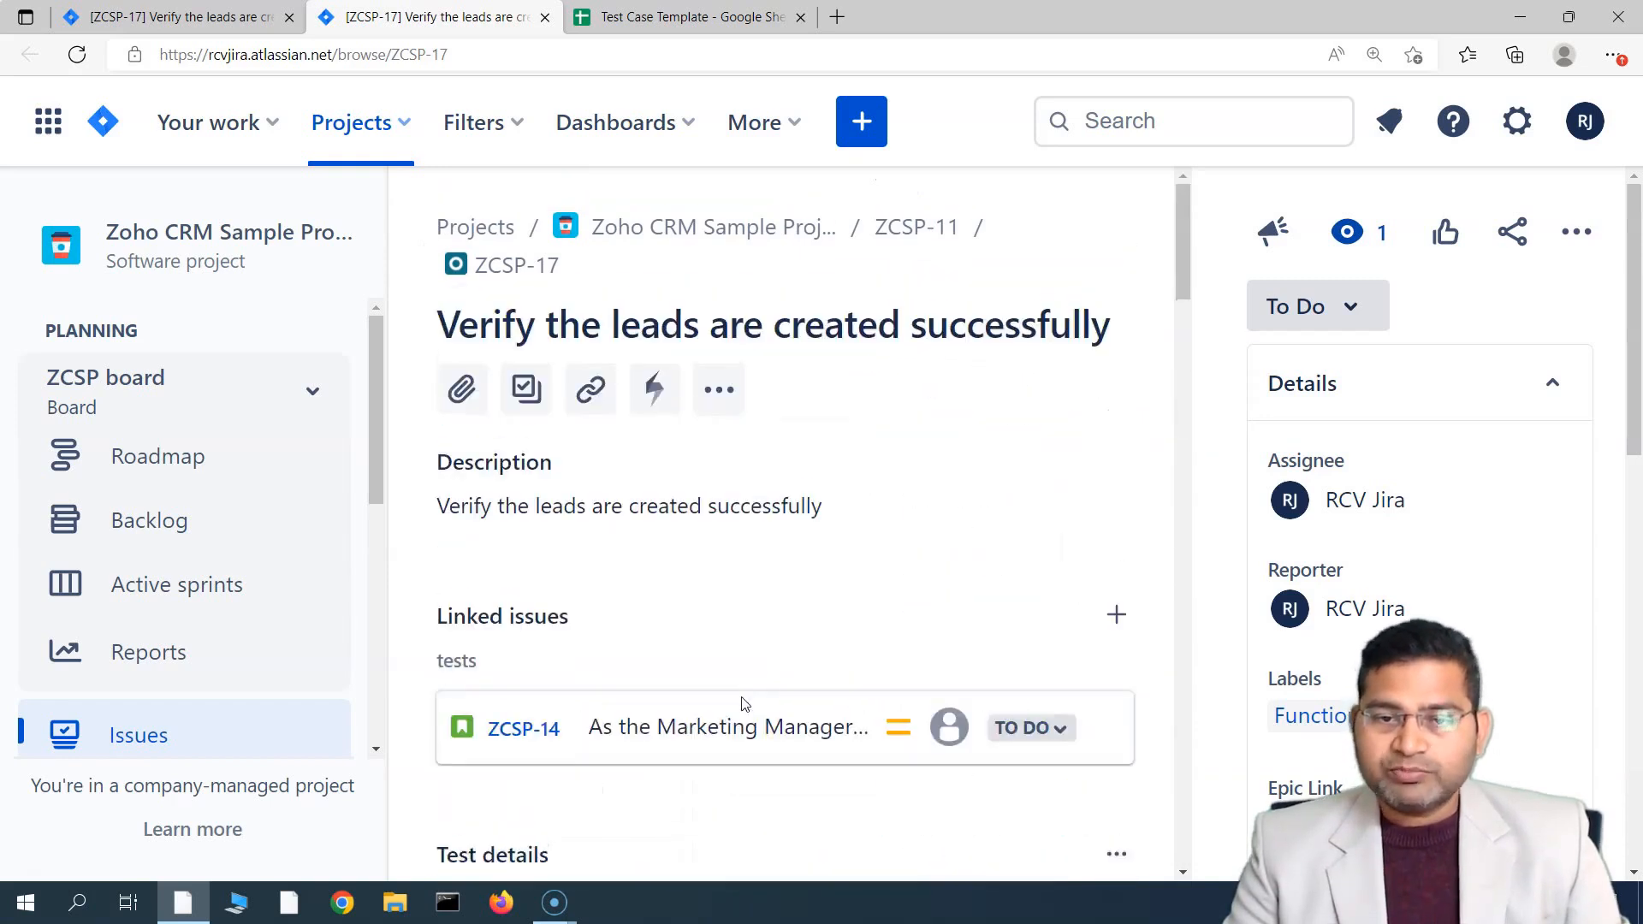
View the available Test Type options in the Test details section without choosing one.
{"action": "scroll", "coordinate": [672, 552], "scroll_direction": "down", "scroll_amount": 5}
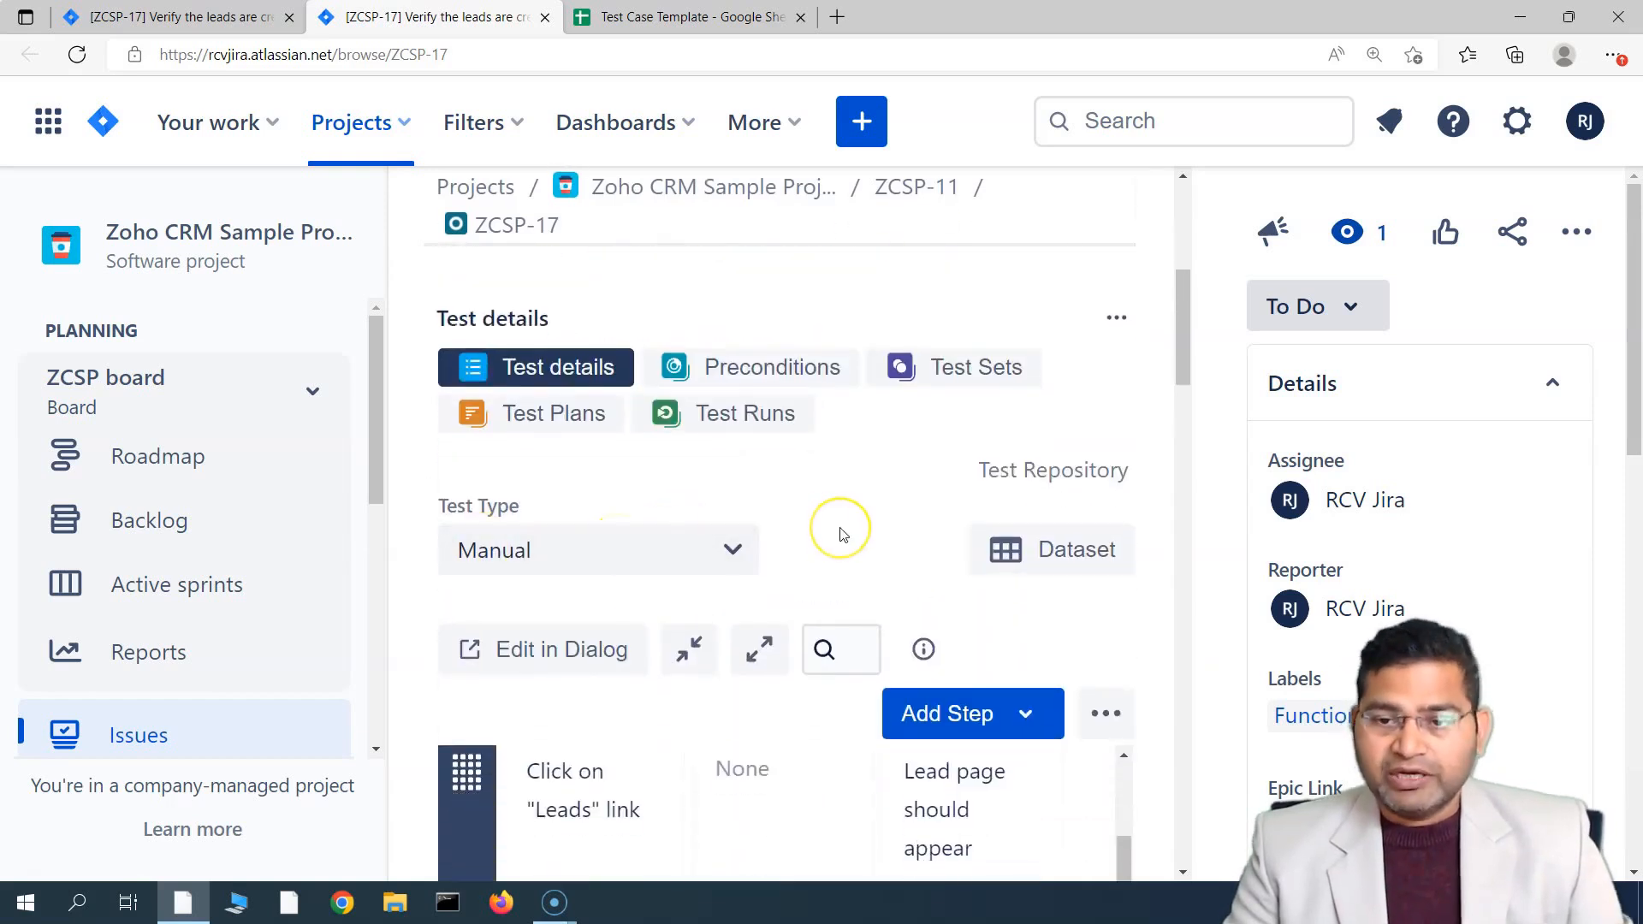
{"action": "left_click", "coordinate": [730, 550]}
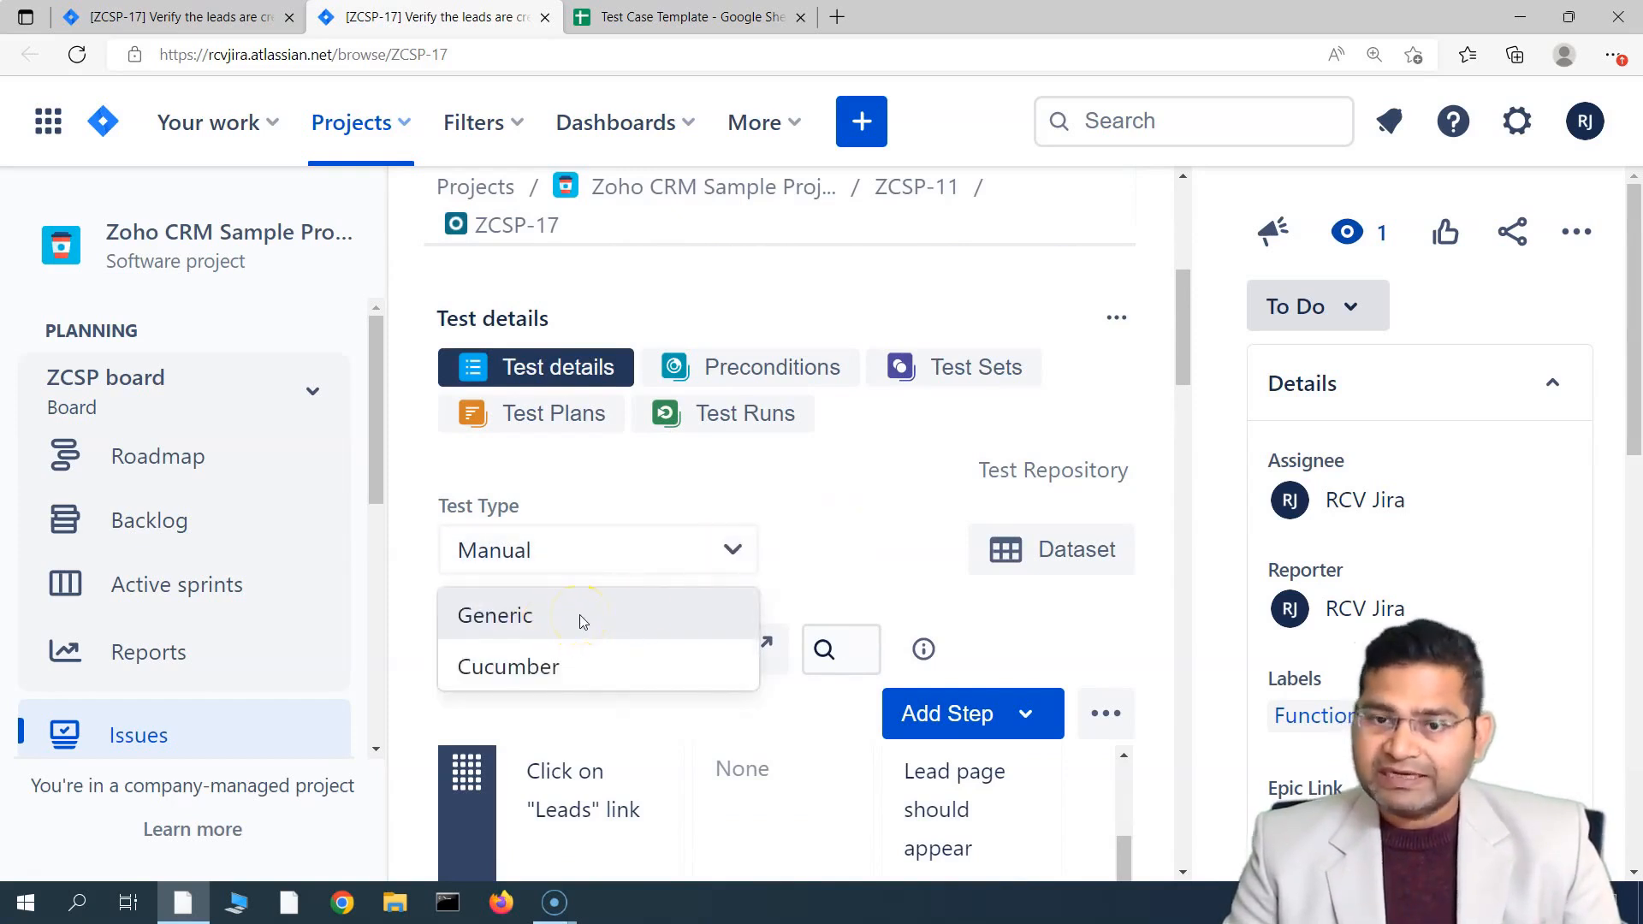
{"action": "left_click", "coordinate": [857, 498]}
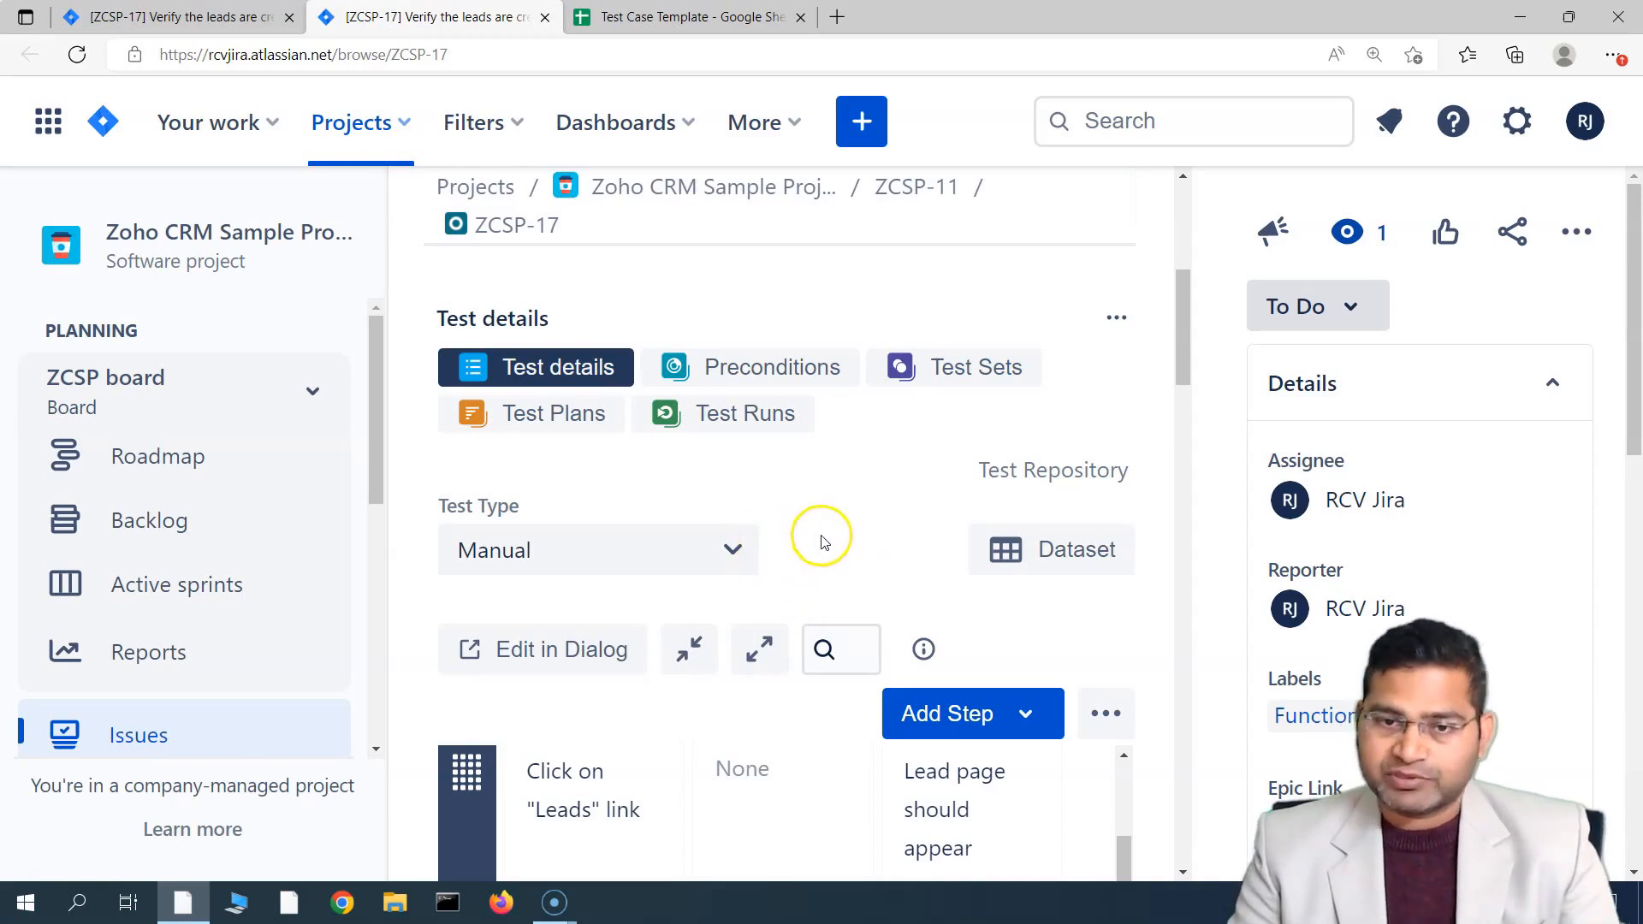
Try changing the test type of ZCSP-17 to Generic, read the confirmation message, and cancel the change.
{"action": "scroll", "coordinate": [821, 542], "scroll_direction": "up", "scroll_amount": 6}
{"action": "scroll", "coordinate": [810, 519], "scroll_direction": "down", "scroll_amount": 6}
{"action": "left_click", "coordinate": [637, 552]}
{"action": "left_click", "coordinate": [588, 619]}
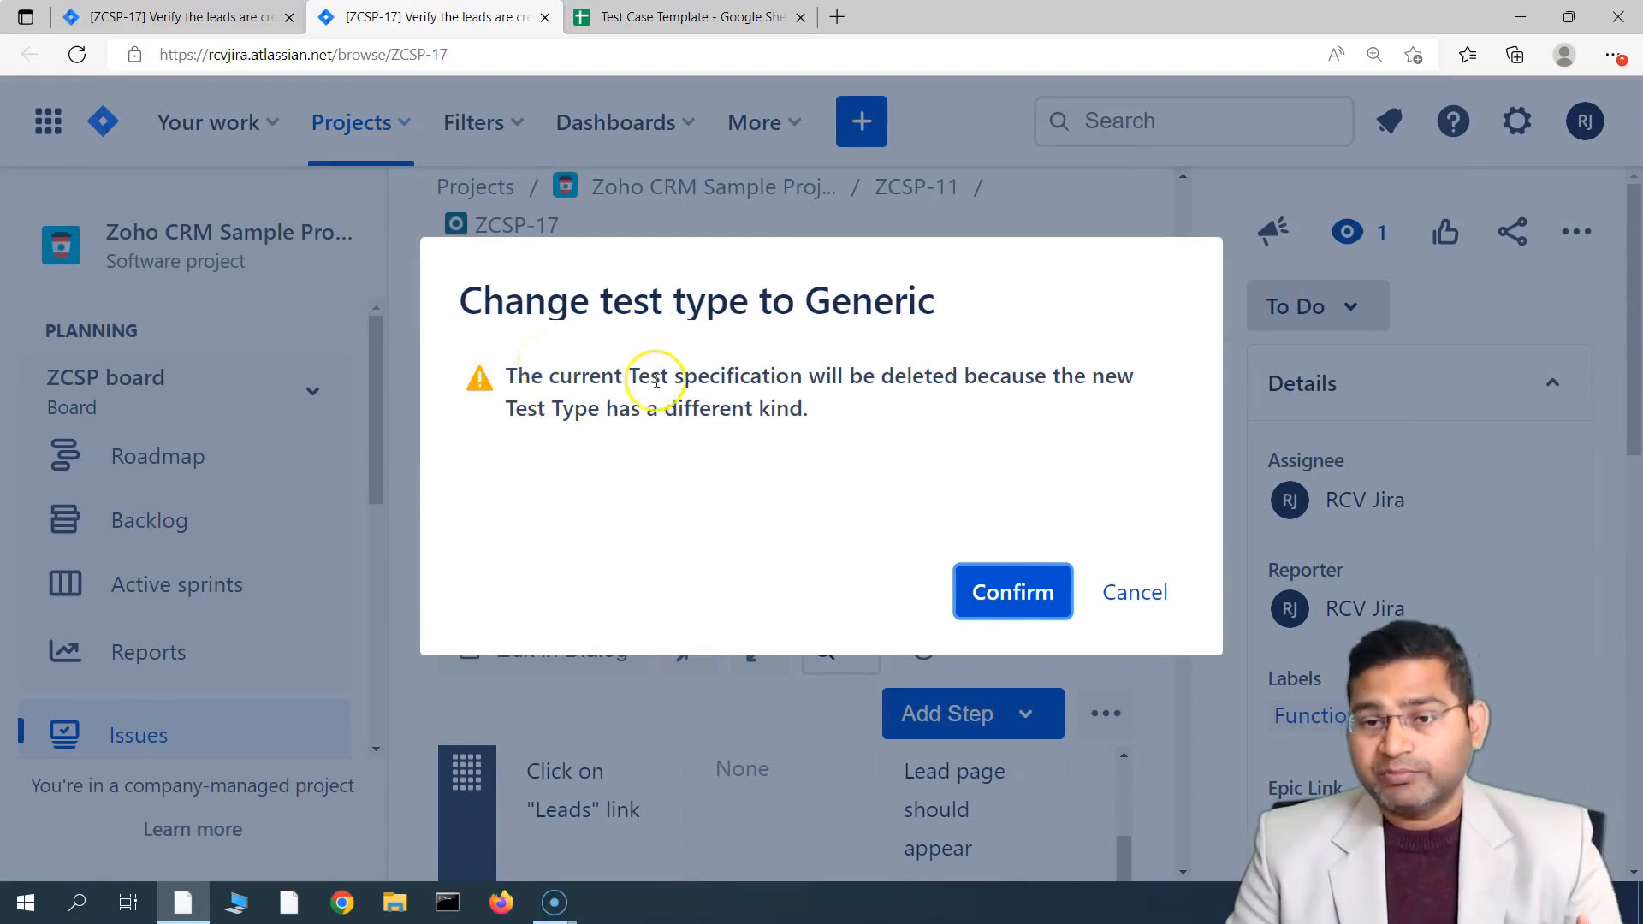
{"action": "left_click_drag", "start_coordinate": [573, 377], "coordinate": [825, 409]}
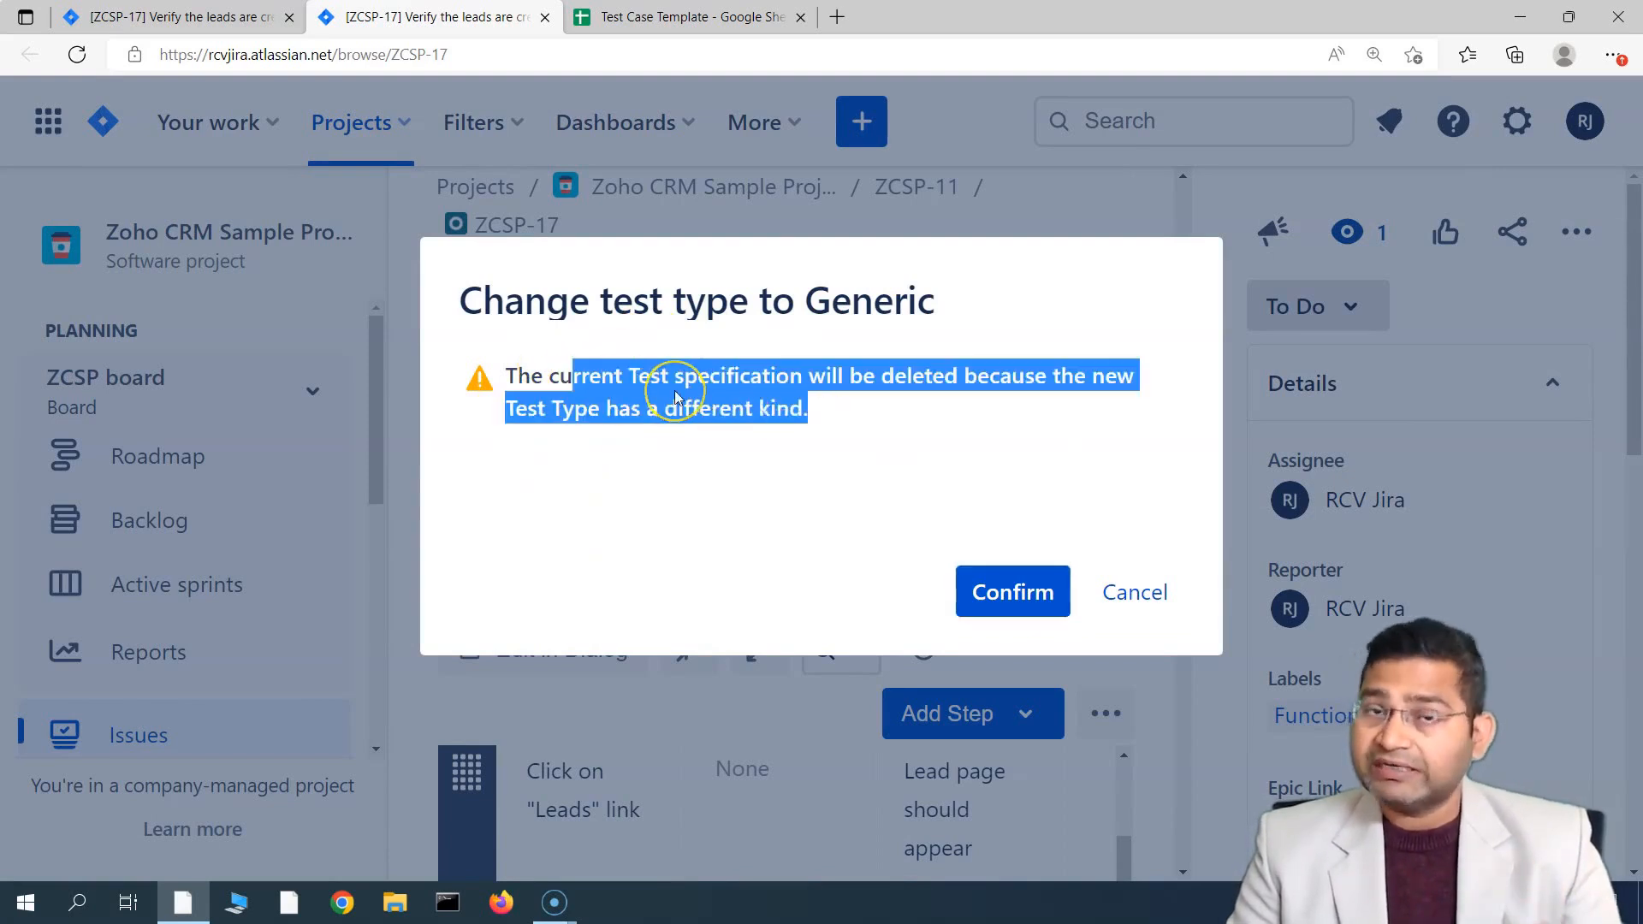
{"action": "left_click", "coordinate": [592, 430]}
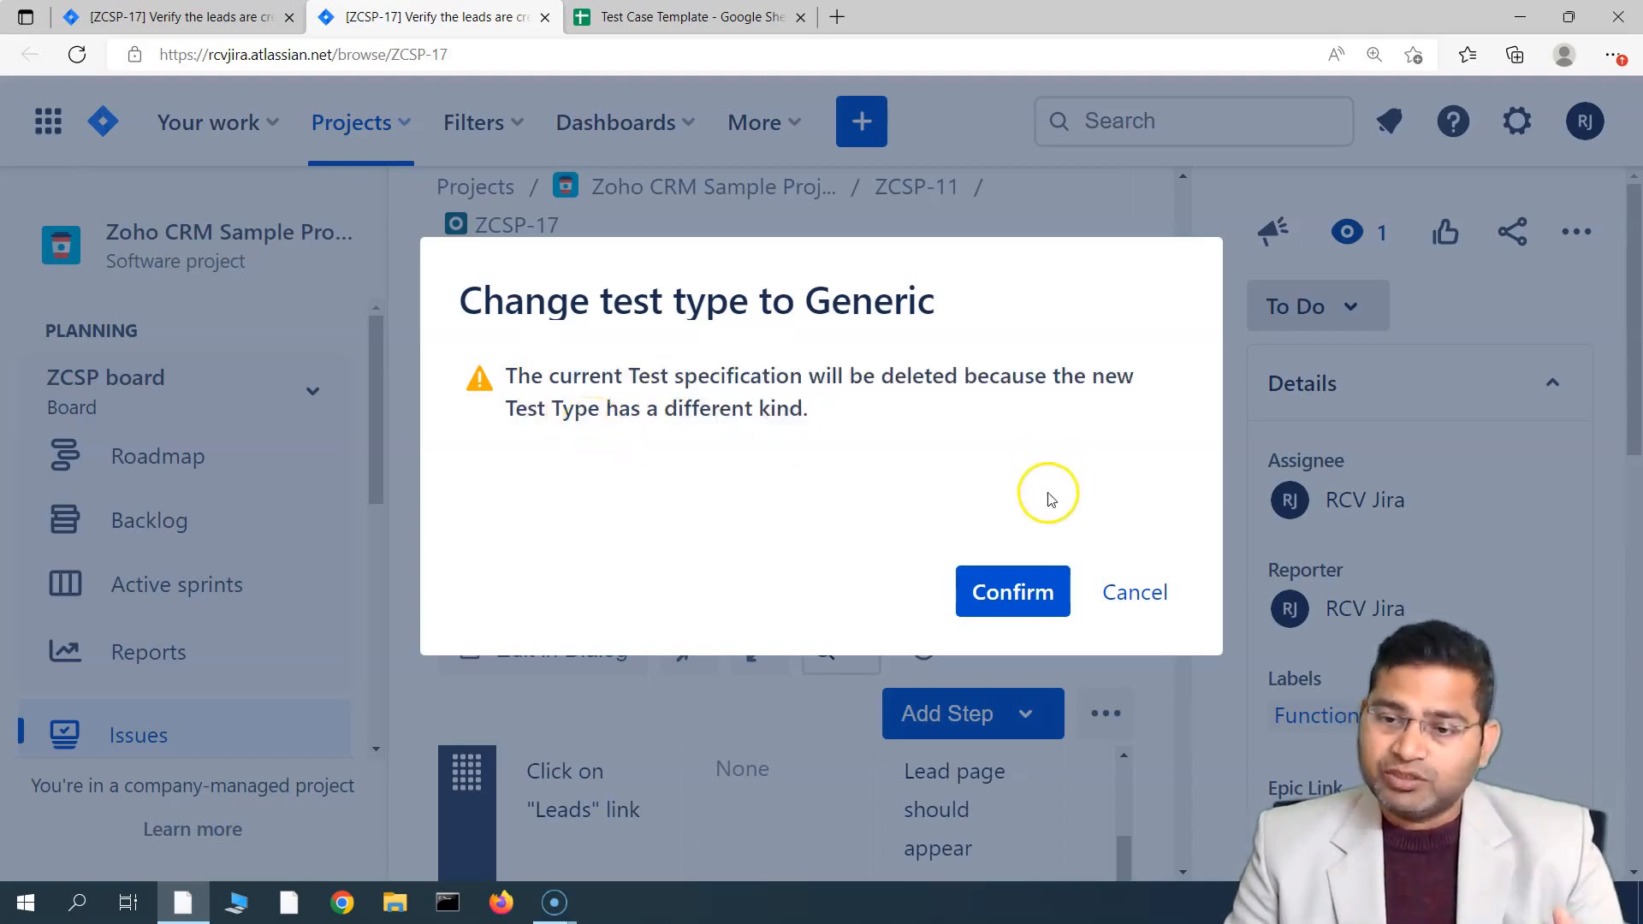
{"action": "left_click", "coordinate": [1135, 590]}
Copy the summary text of test issue ZCSP-17 for reuse in another issue.
{"action": "scroll", "coordinate": [707, 719], "scroll_direction": "down", "scroll_amount": 5}
{"action": "scroll", "coordinate": [707, 729], "scroll_direction": "up", "scroll_amount": 10}
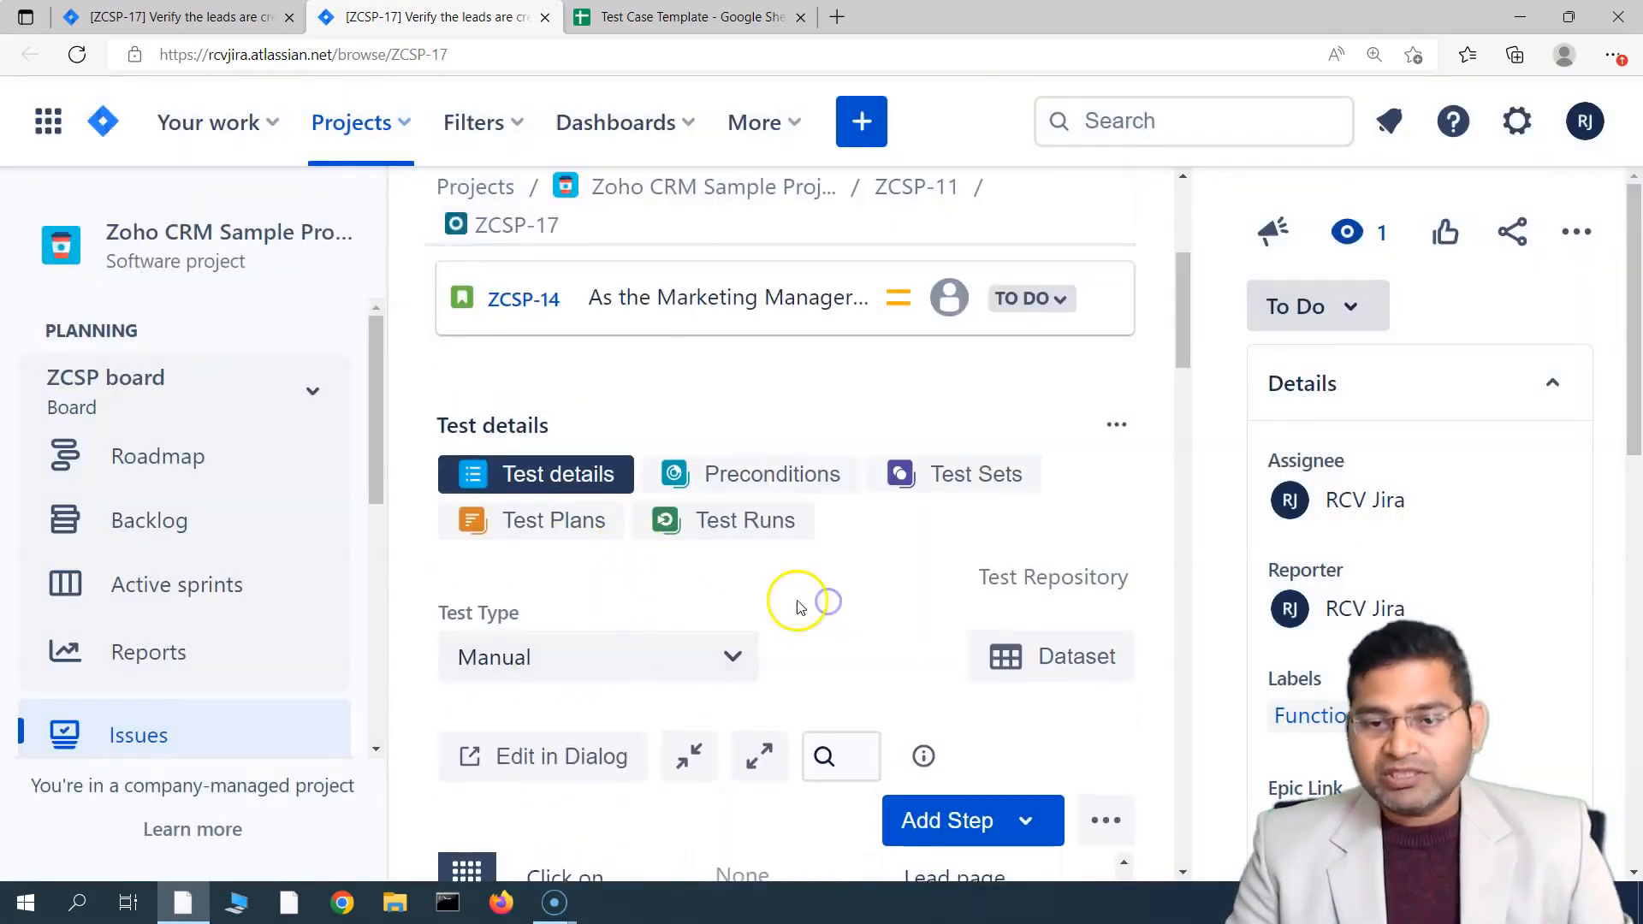
{"action": "scroll", "coordinate": [806, 616], "scroll_direction": "up", "scroll_amount": 5}
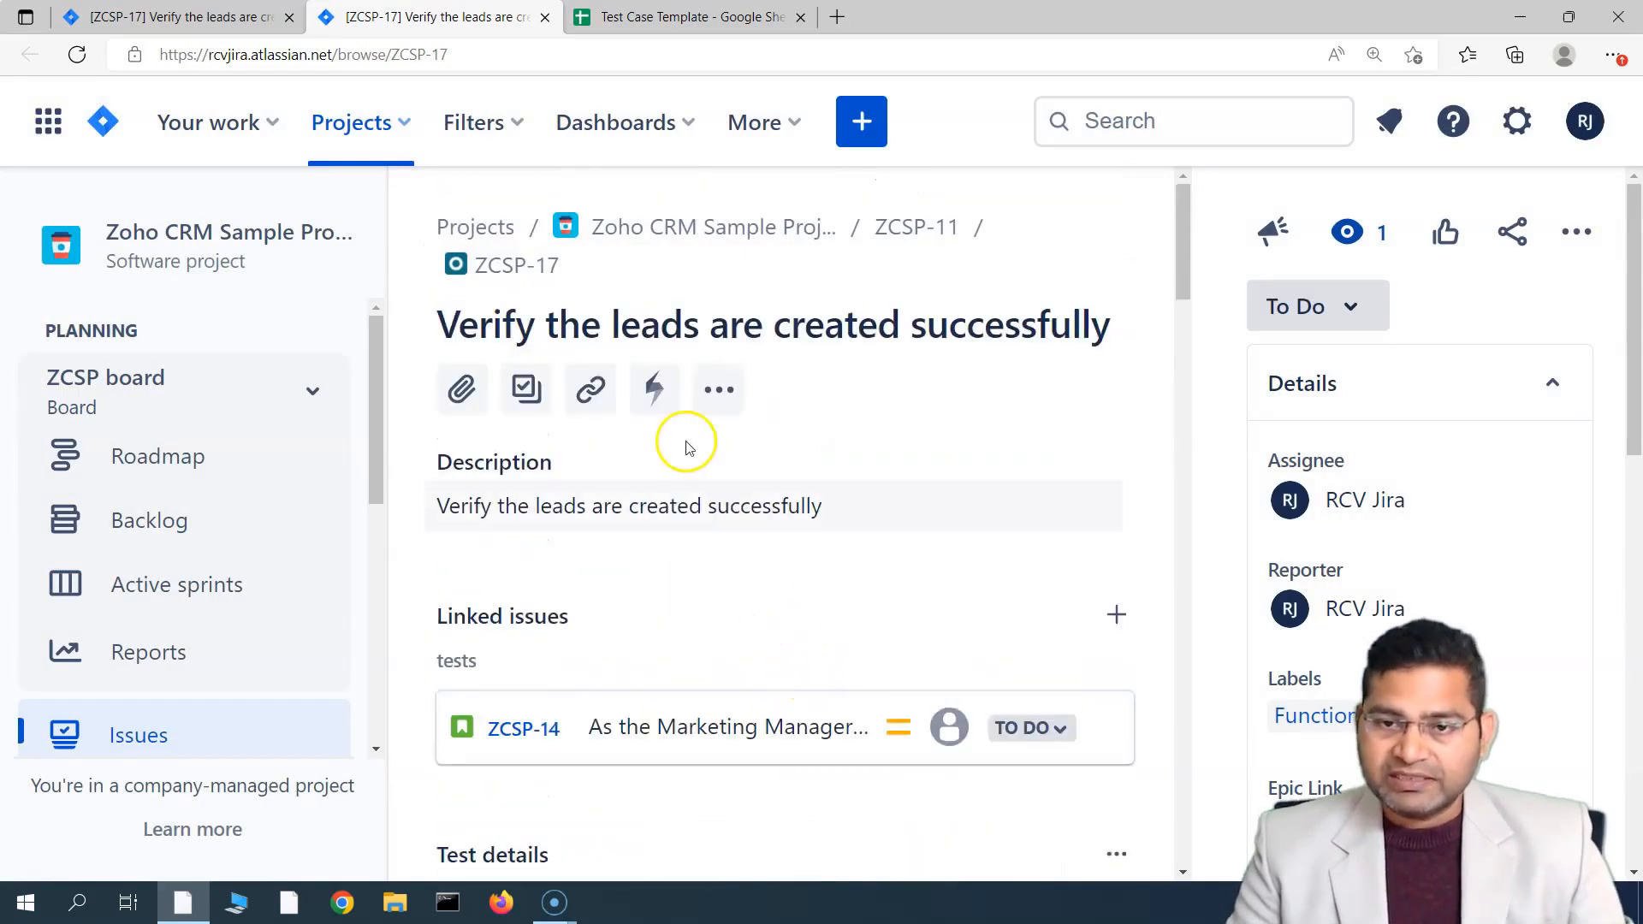
{"action": "left_click", "coordinate": [1045, 324]}
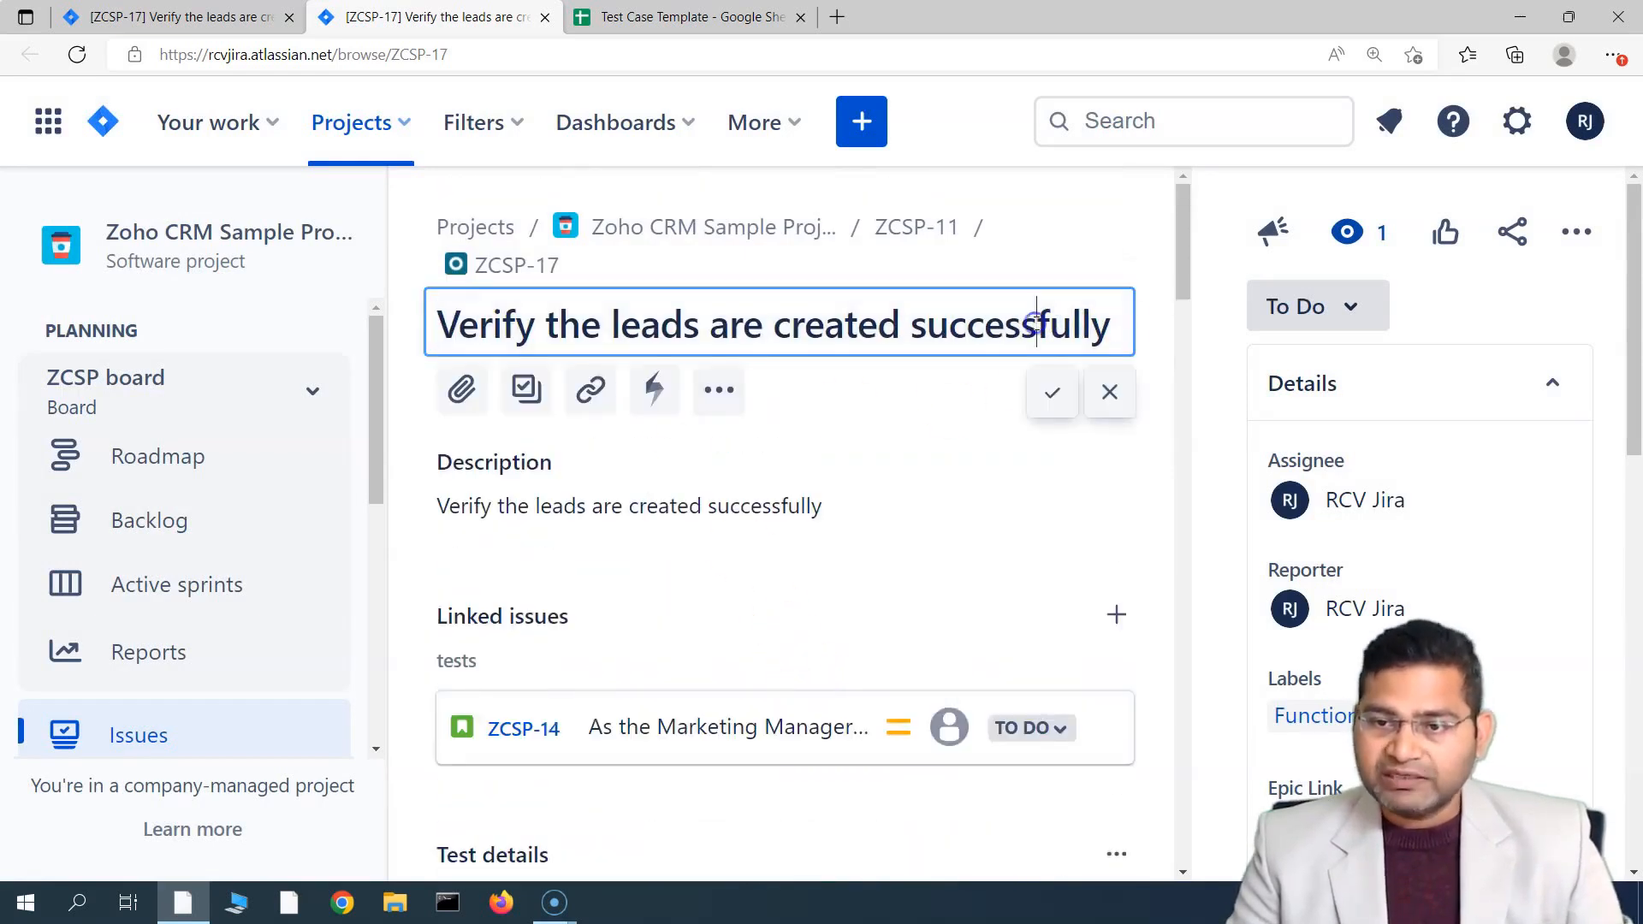
{"action": "key", "text": "ctrl+a"}
{"action": "left_click", "coordinate": [1053, 392]}
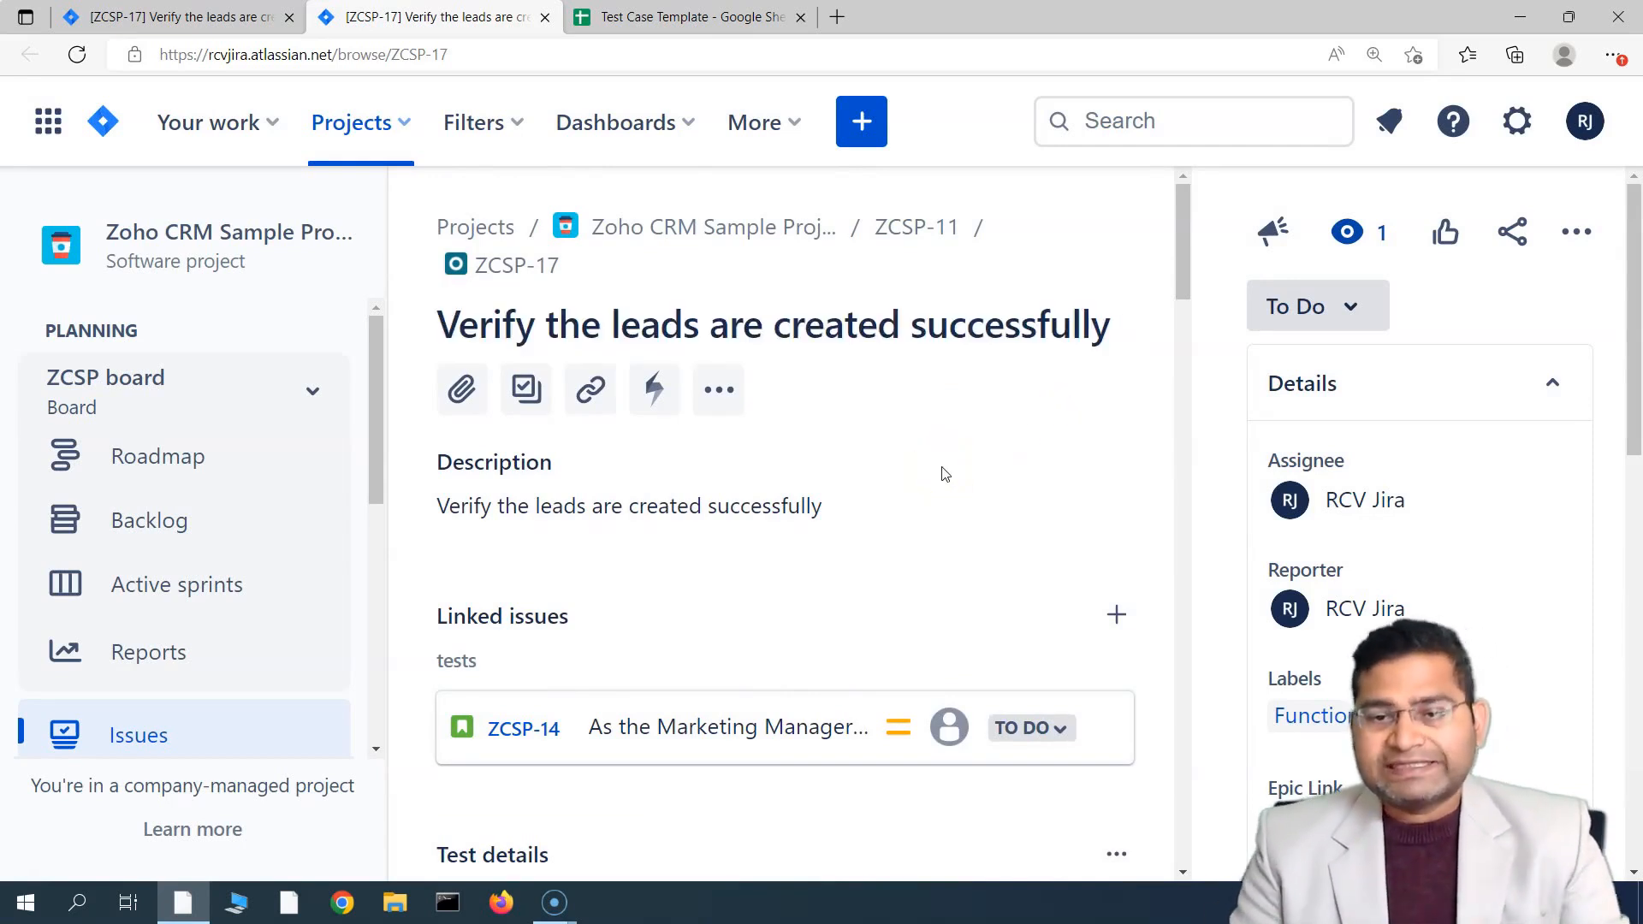
{"action": "scroll", "coordinate": [587, 653], "scroll_direction": "down", "scroll_amount": 8}
{"action": "scroll", "coordinate": [587, 632], "scroll_direction": "up", "scroll_amount": 4}
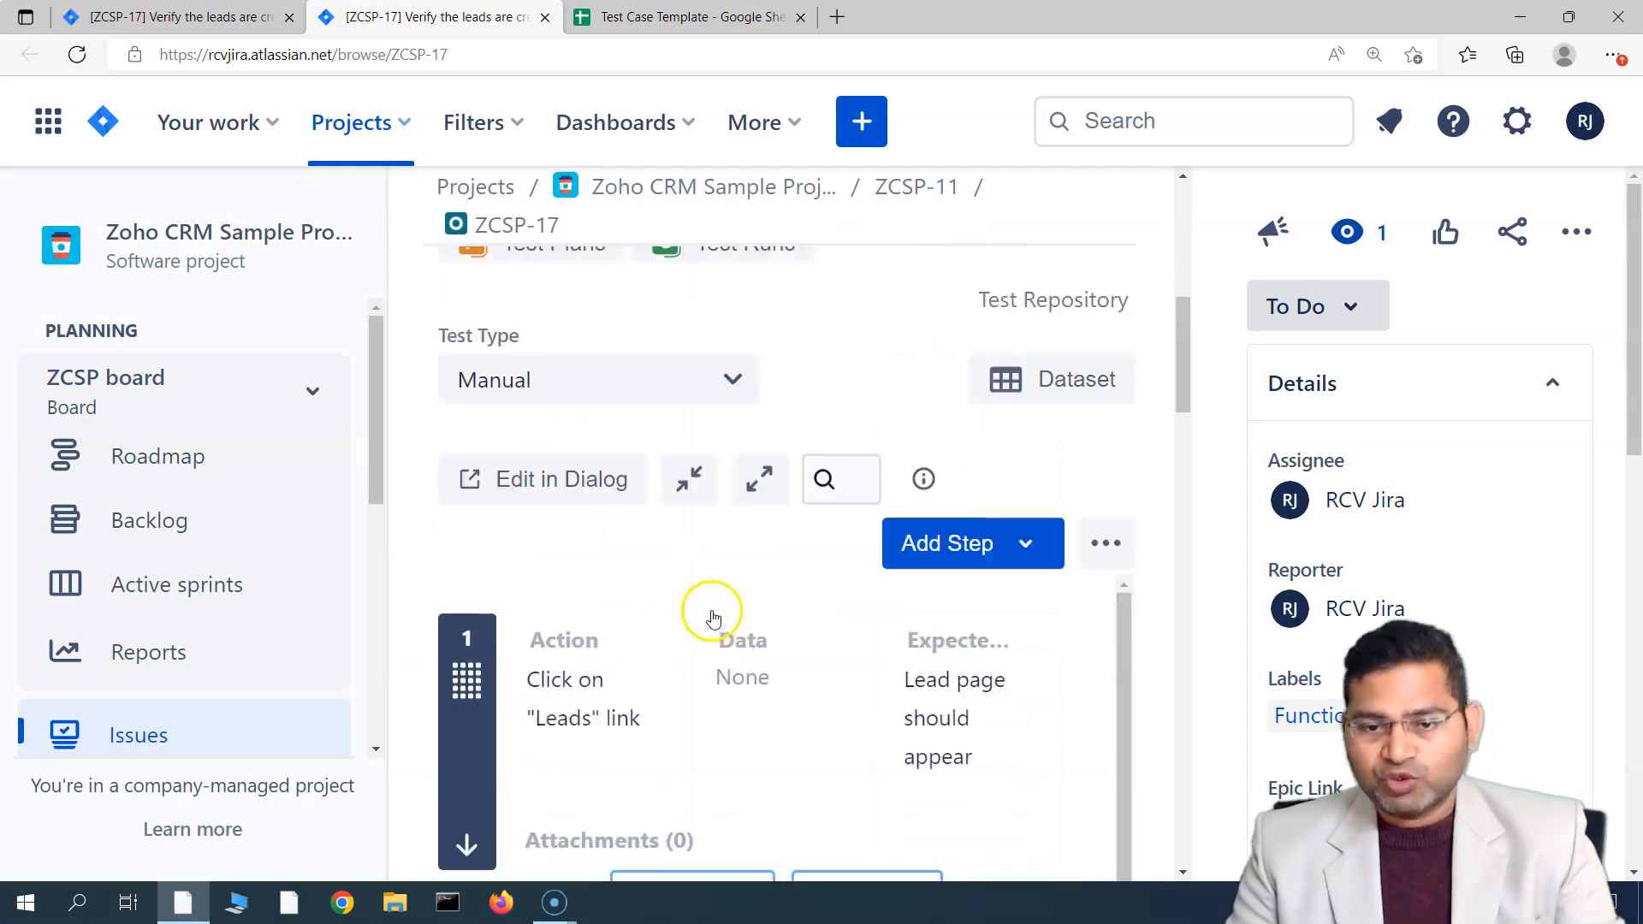
{"action": "scroll", "coordinate": [714, 616], "scroll_direction": "up", "scroll_amount": 4}
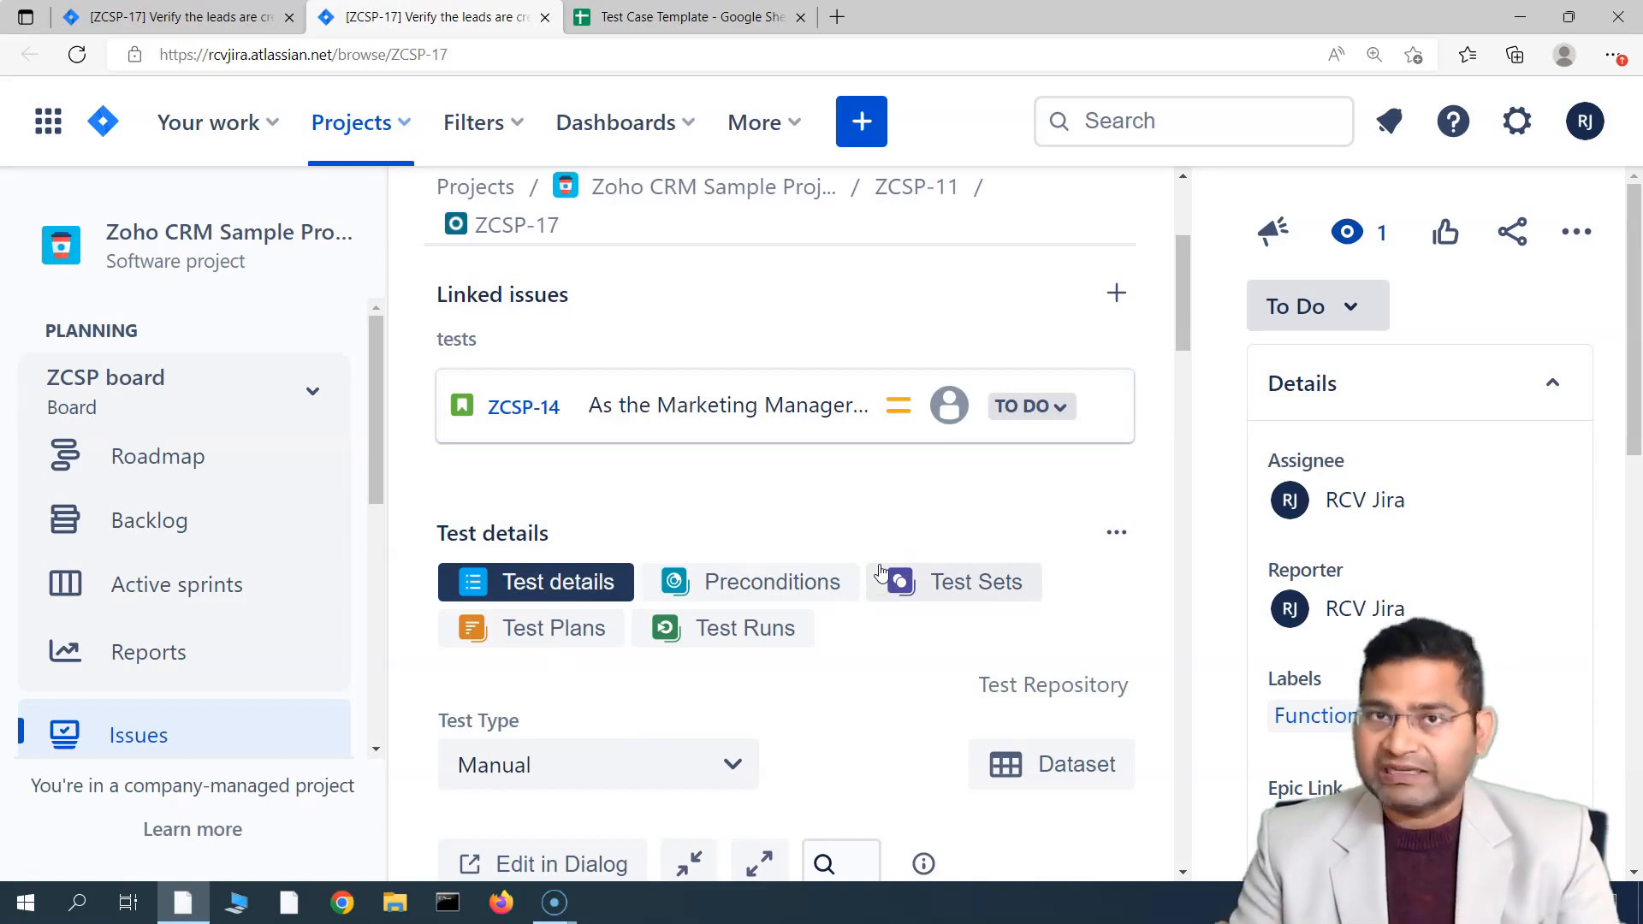
{"action": "scroll", "coordinate": [813, 535], "scroll_direction": "up", "scroll_amount": 4}
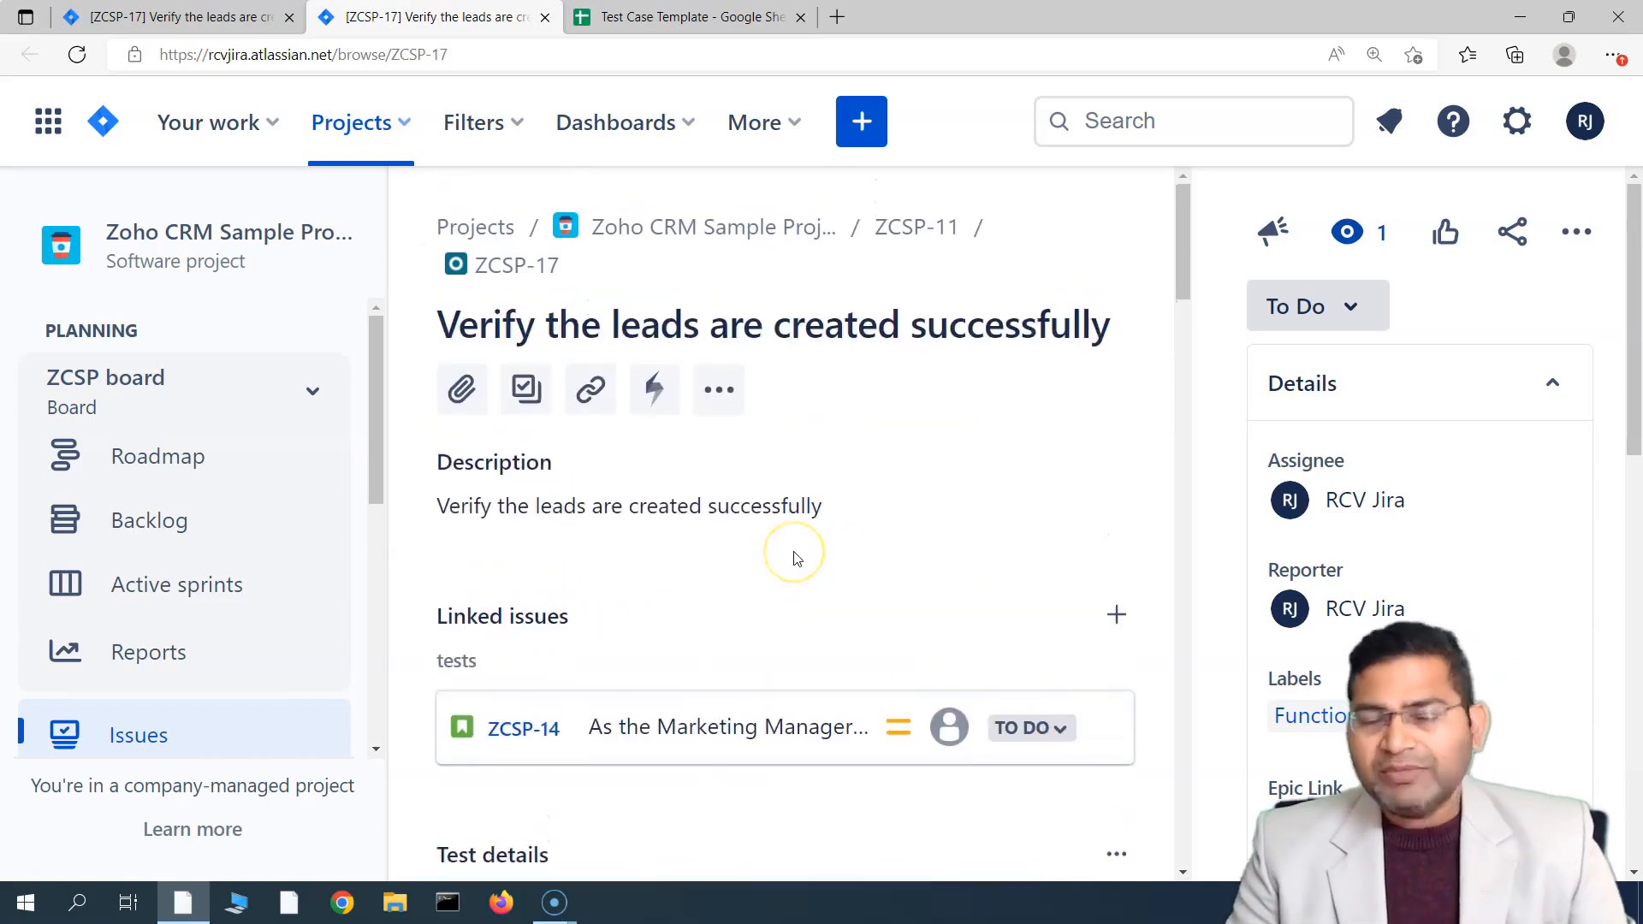
Start a new Test issue in Zoho CRM Sample Project with the summary "Verify the student leads are created successfully".
{"action": "left_click", "coordinate": [860, 128]}
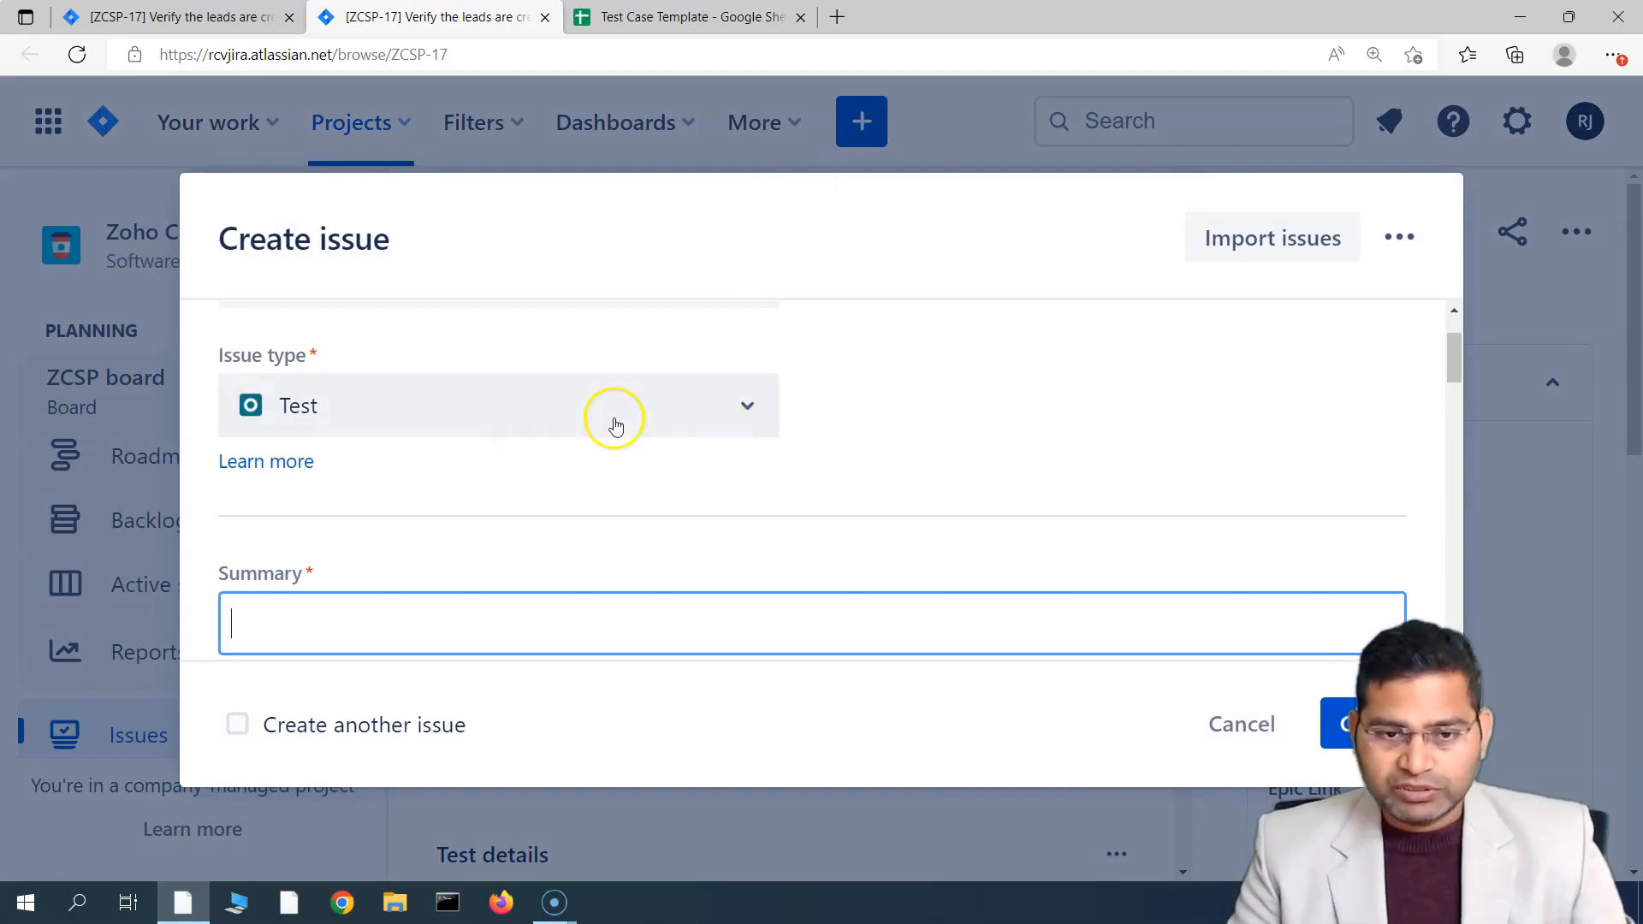
{"action": "scroll", "coordinate": [676, 479], "scroll_direction": "up", "scroll_amount": 2}
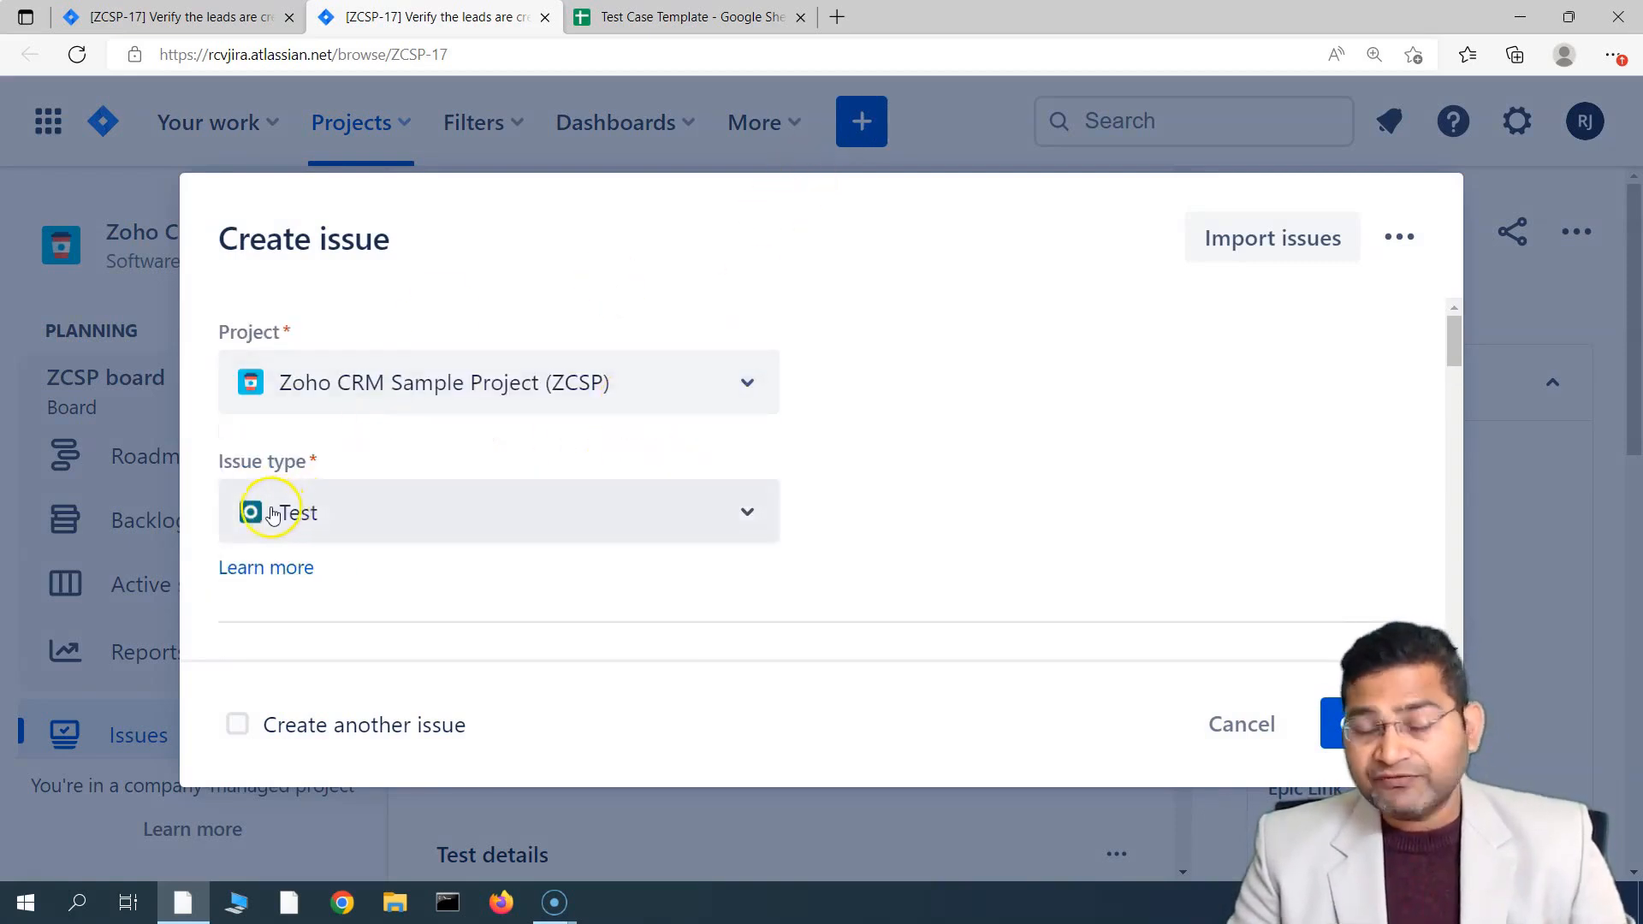
{"action": "scroll", "coordinate": [411, 539], "scroll_direction": "down", "scroll_amount": 2}
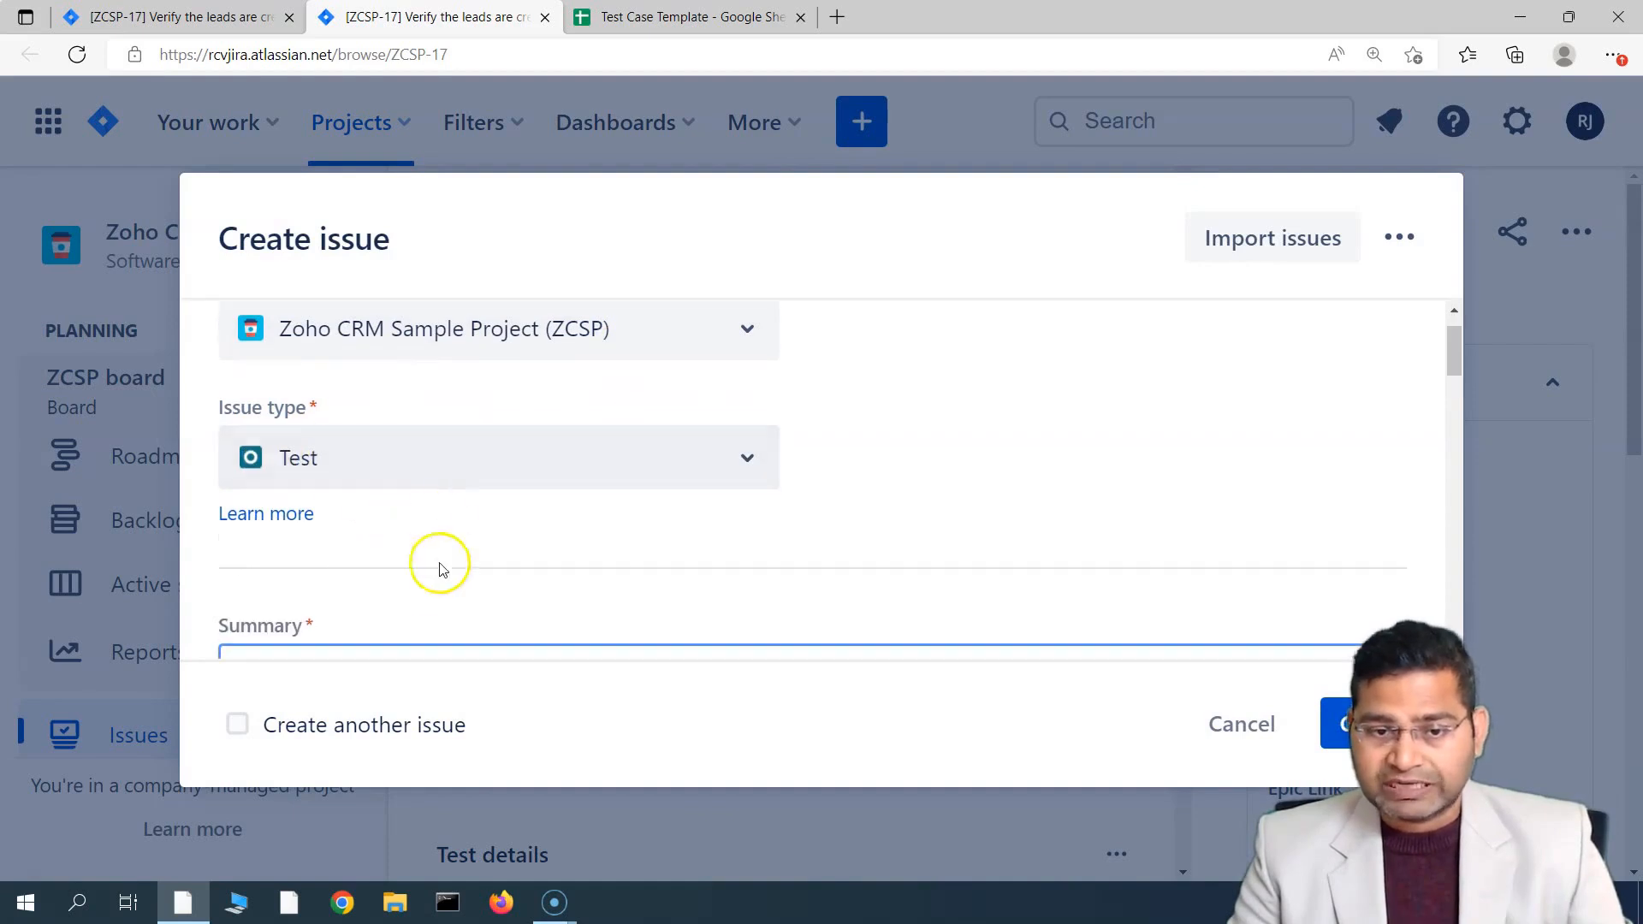
{"action": "left_click", "coordinate": [401, 579]}
{"action": "left_click", "coordinate": [347, 689]}
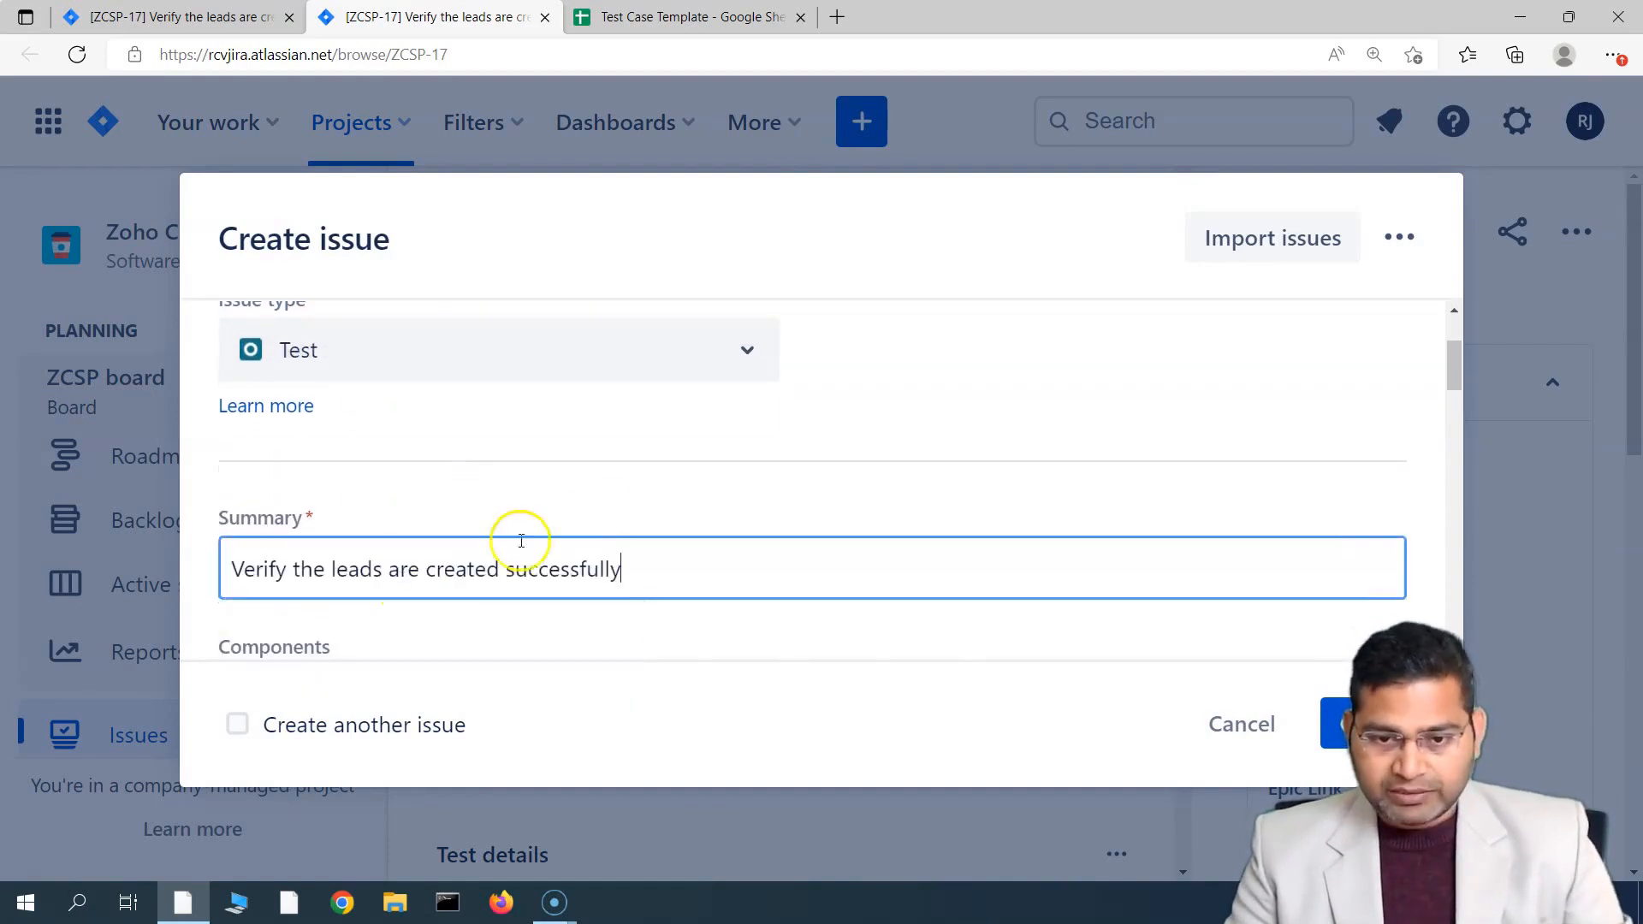
{"action": "scroll", "coordinate": [621, 518], "scroll_direction": "down", "scroll_amount": 1}
{"action": "double_click", "coordinate": [360, 515]}
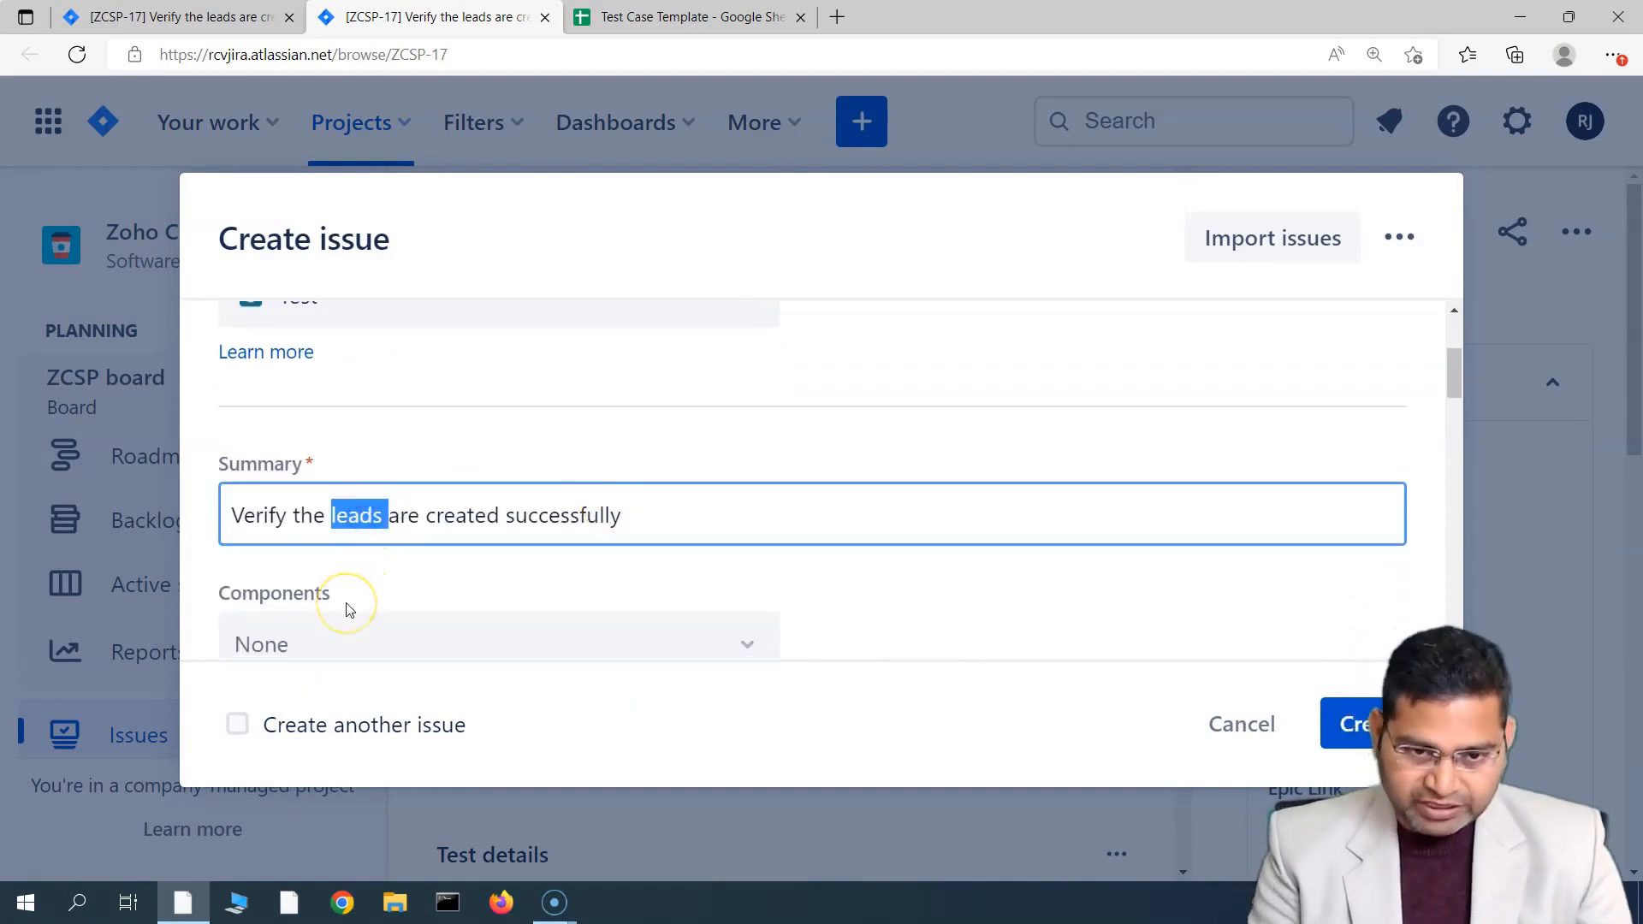
{"action": "type", "text": "student"}
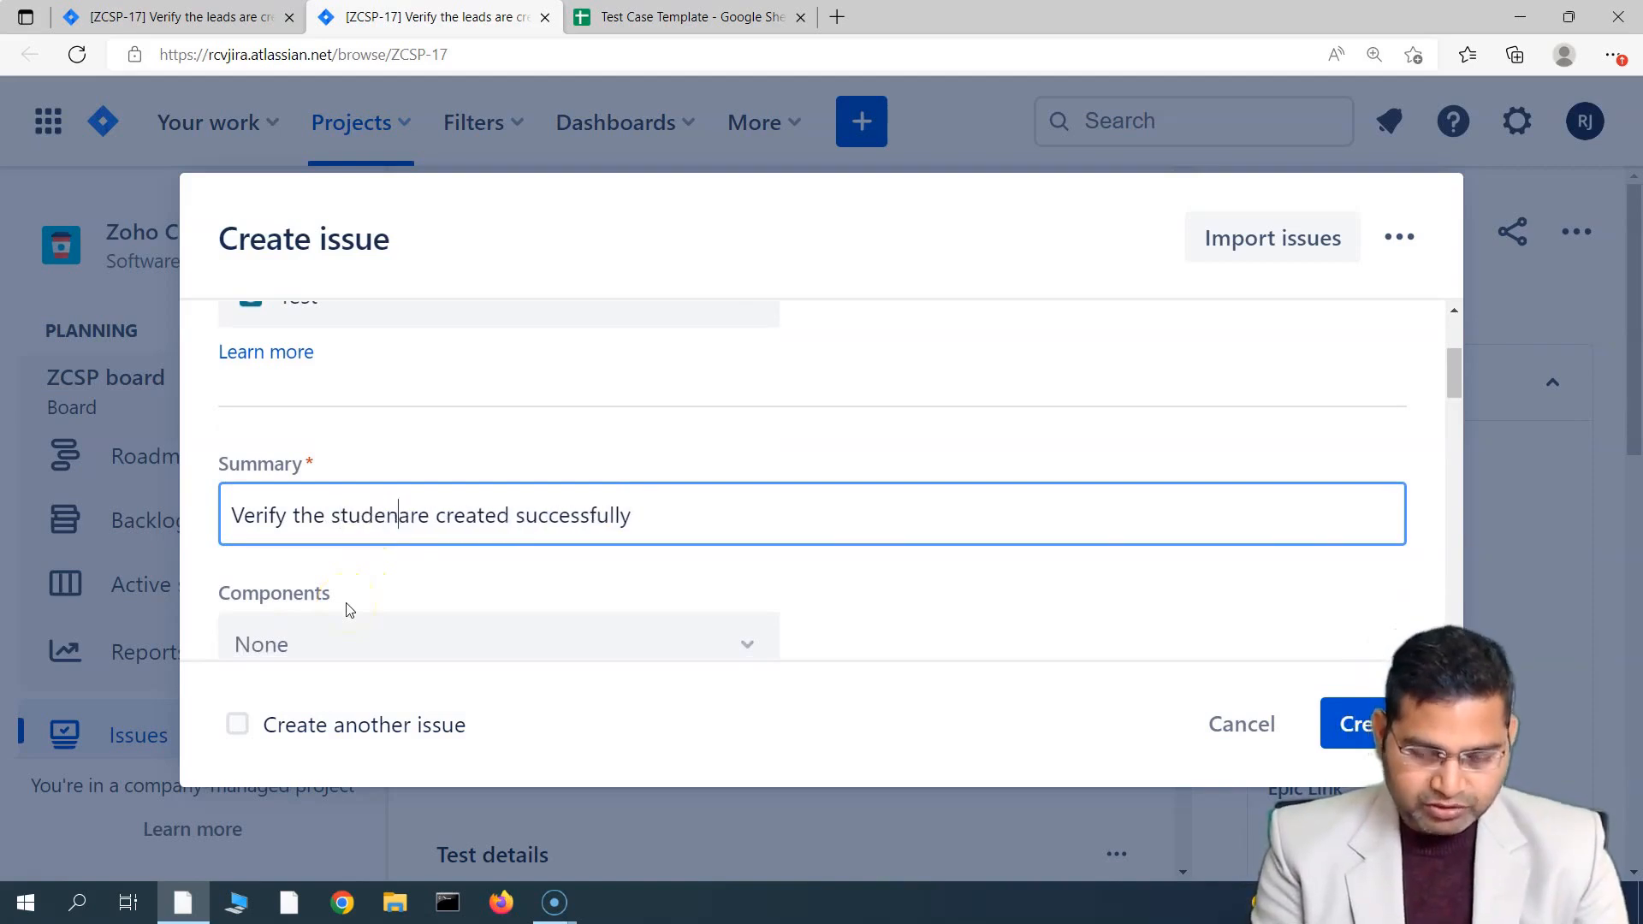
{"action": "type", "text": "s"}
{"action": "key", "text": "BackSpace"}
{"action": "type", "text": "leads"}
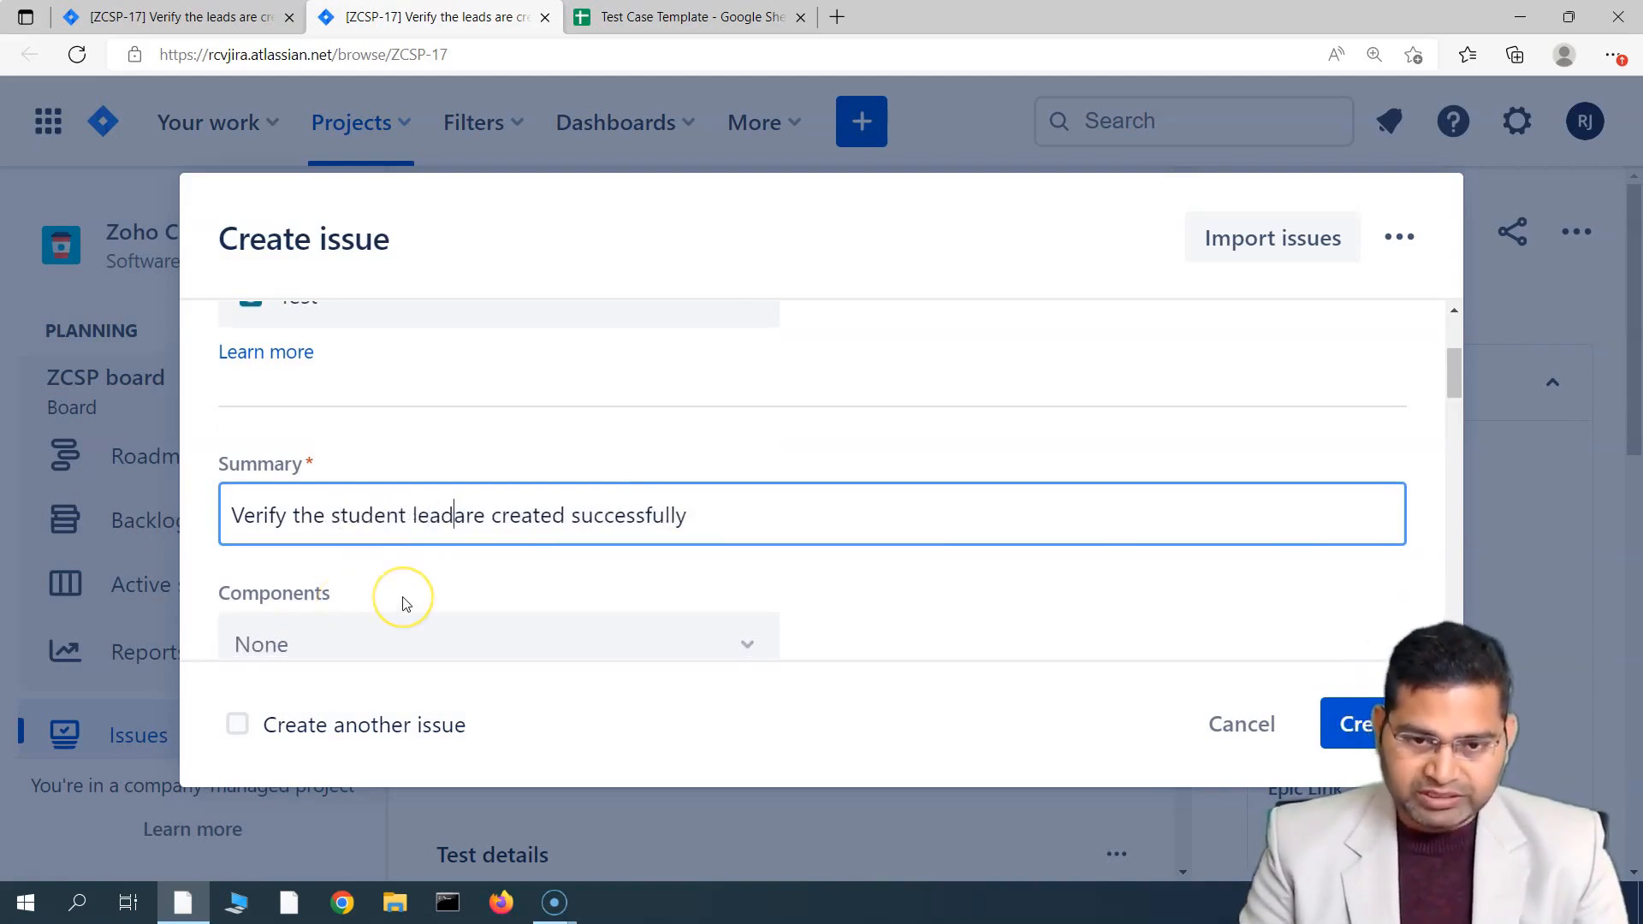
Copy the new issue's summary text into its Description.
{"action": "left_click_drag", "start_coordinate": [777, 519], "coordinate": [127, 517]}
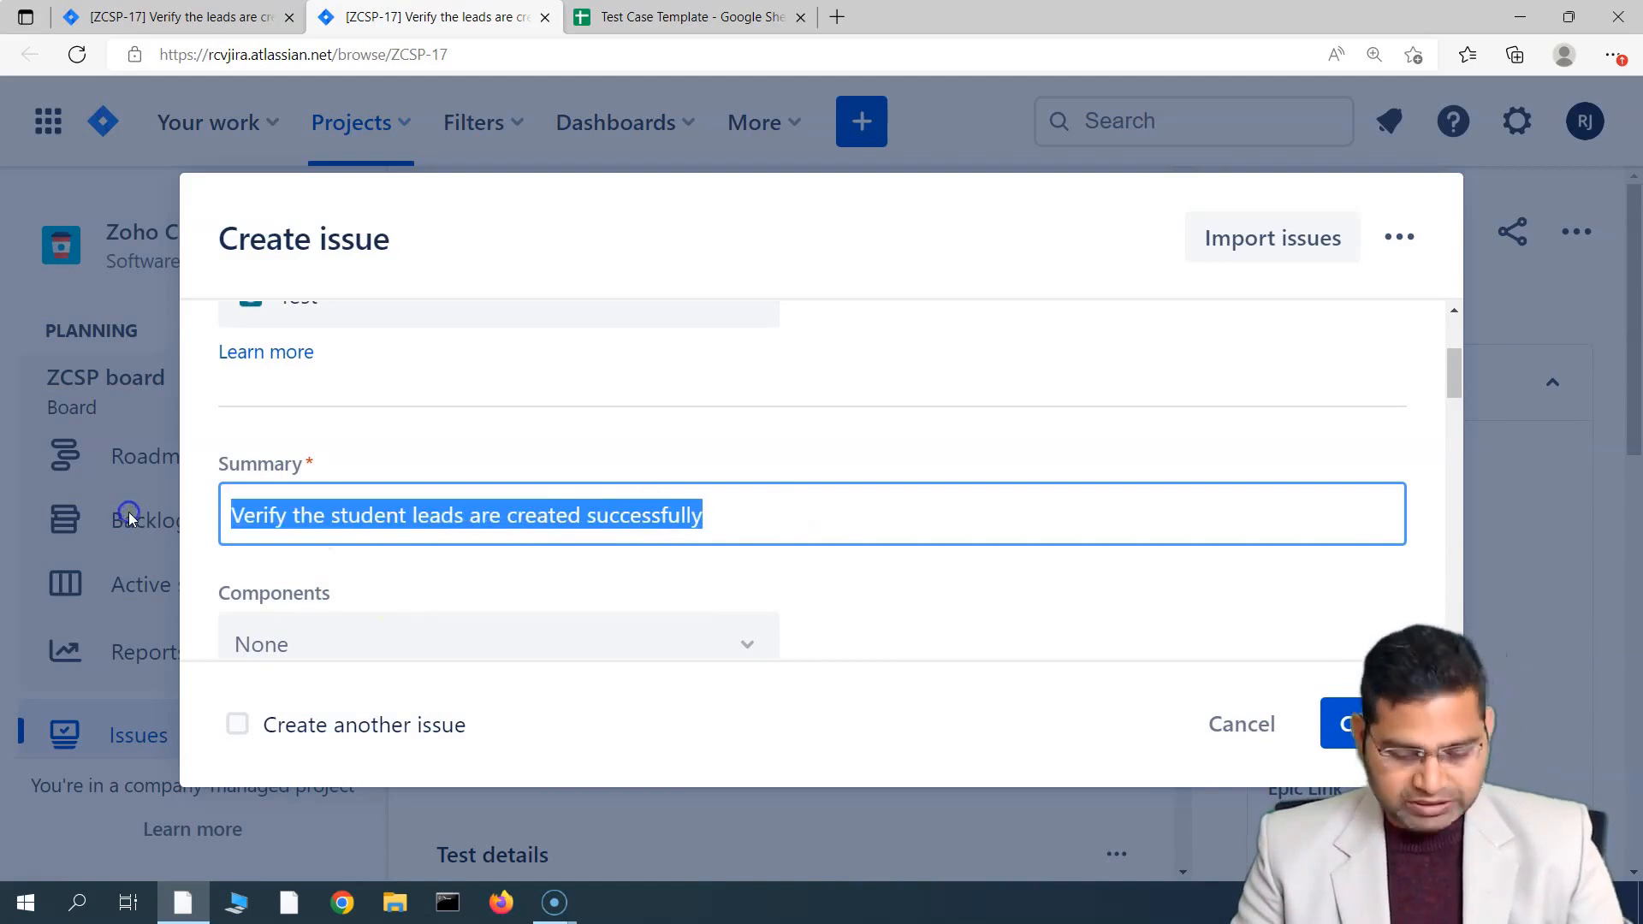
{"action": "scroll", "coordinate": [576, 429], "scroll_direction": "down", "scroll_amount": 2}
{"action": "scroll", "coordinate": [609, 528], "scroll_direction": "down", "scroll_amount": 4}
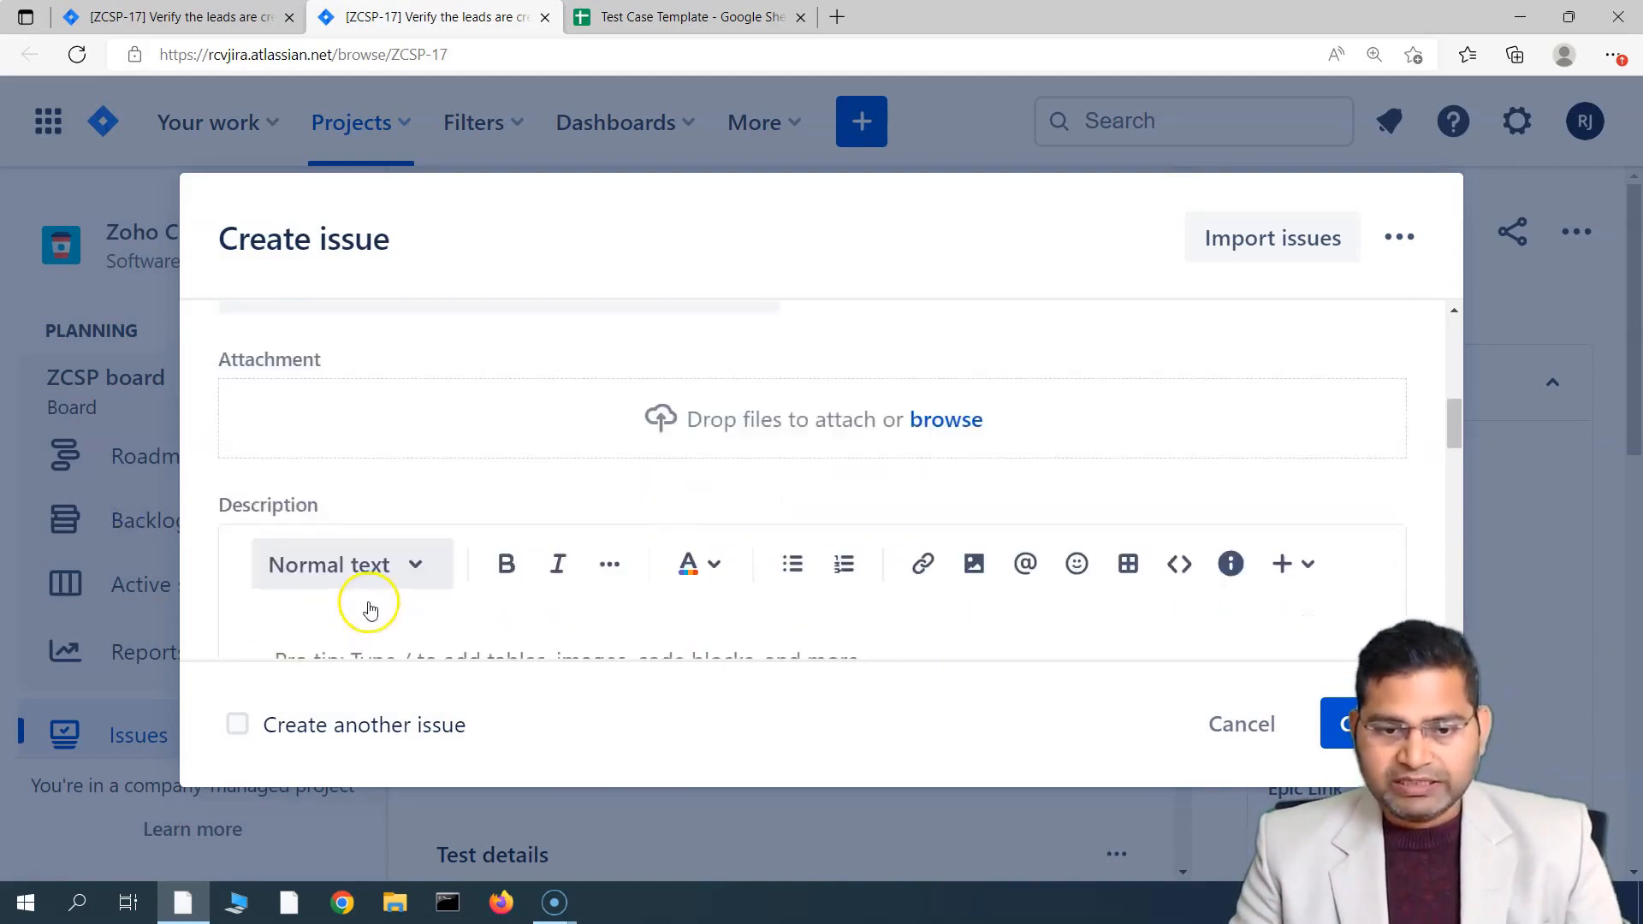
{"action": "scroll", "coordinate": [364, 474], "scroll_direction": "up", "scroll_amount": 3}
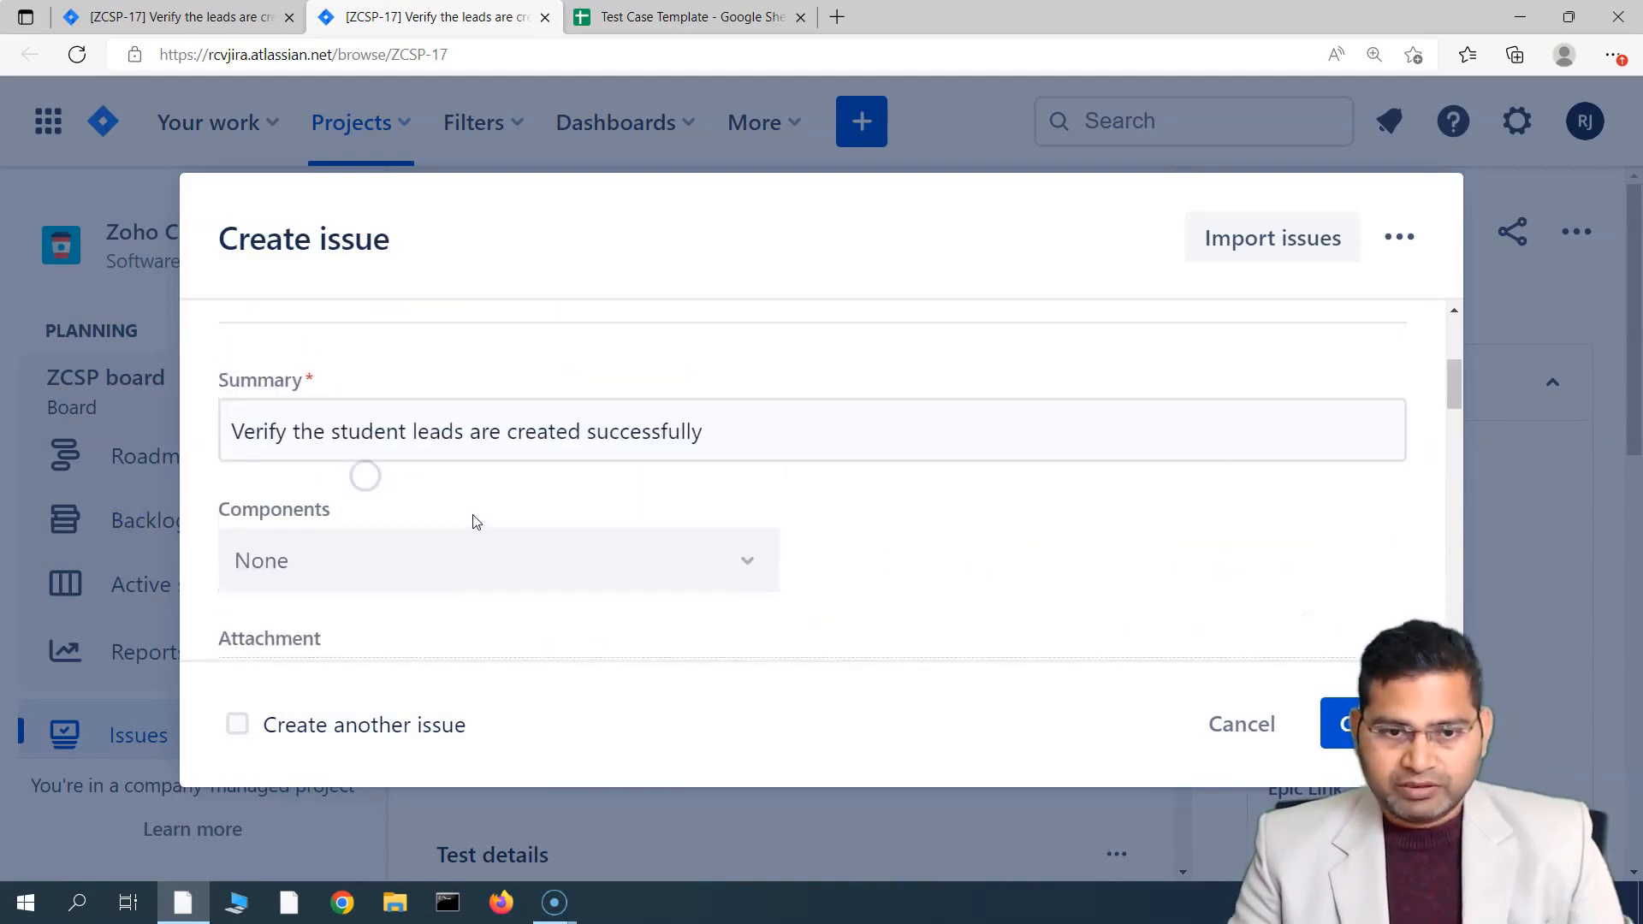
{"action": "scroll", "coordinate": [403, 517], "scroll_direction": "down", "scroll_amount": 6}
Link the new issue to user story ZCSP-14 with the "tests" relation and assign the issue to yourself.
{"action": "left_click", "coordinate": [394, 486]}
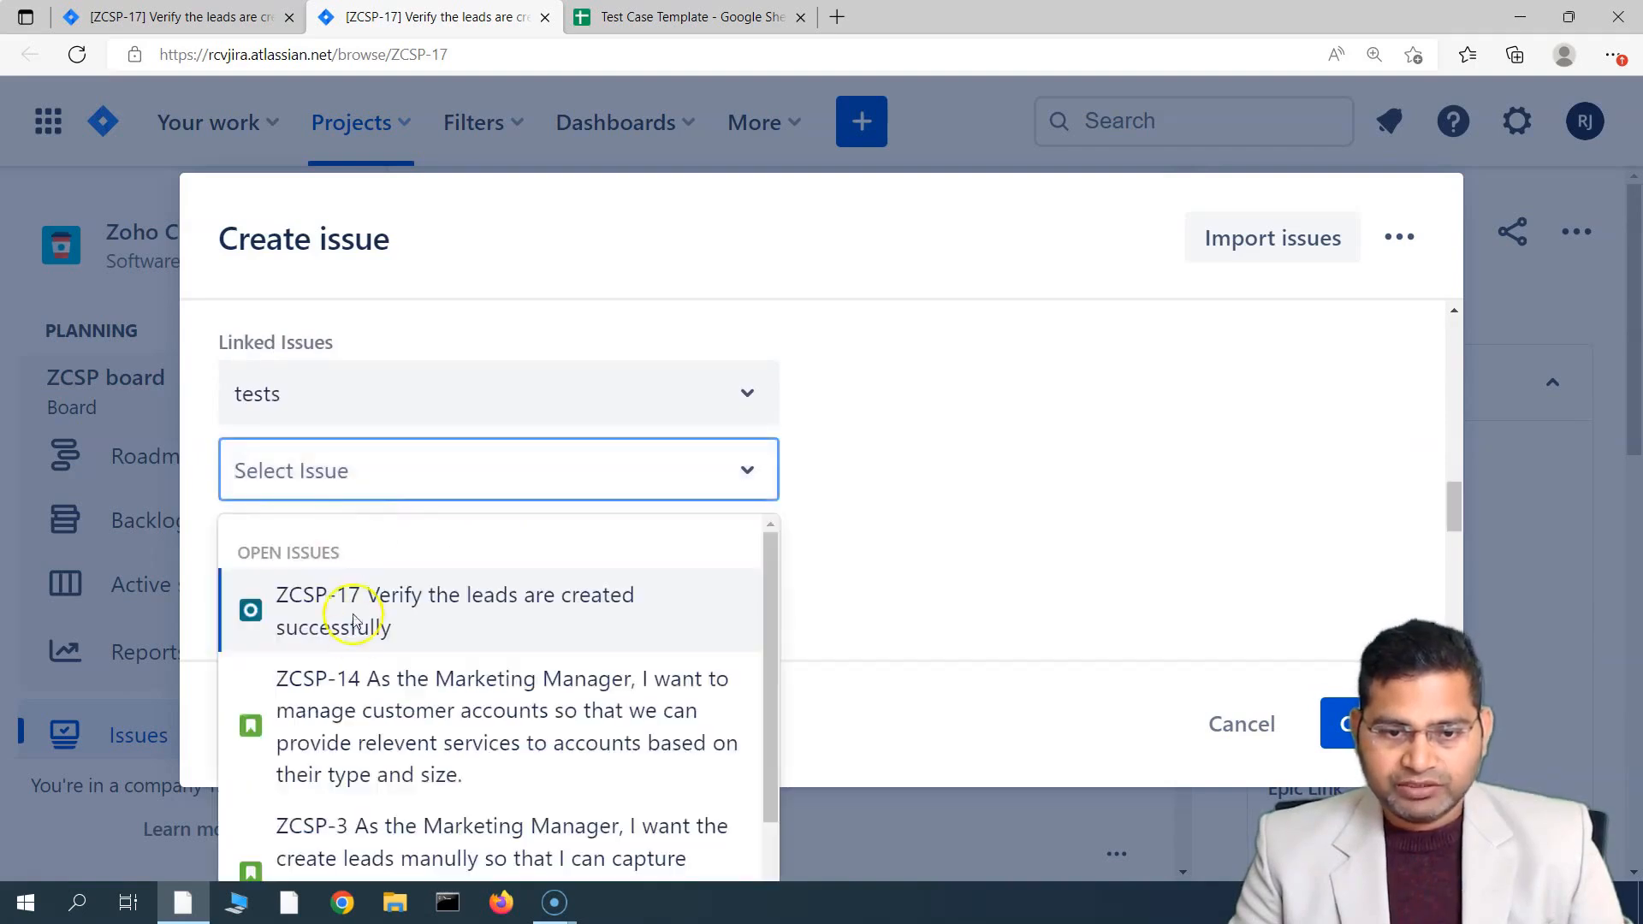
{"action": "left_click", "coordinate": [388, 728]}
{"action": "scroll", "coordinate": [756, 587], "scroll_direction": "down", "scroll_amount": 2}
{"action": "scroll", "coordinate": [308, 557], "scroll_direction": "down", "scroll_amount": 3}
{"action": "left_click", "coordinate": [279, 468]}
Set the Epic Link to epic ZCSP-11 and create the issue.
{"action": "scroll", "coordinate": [796, 556], "scroll_direction": "down", "scroll_amount": 5}
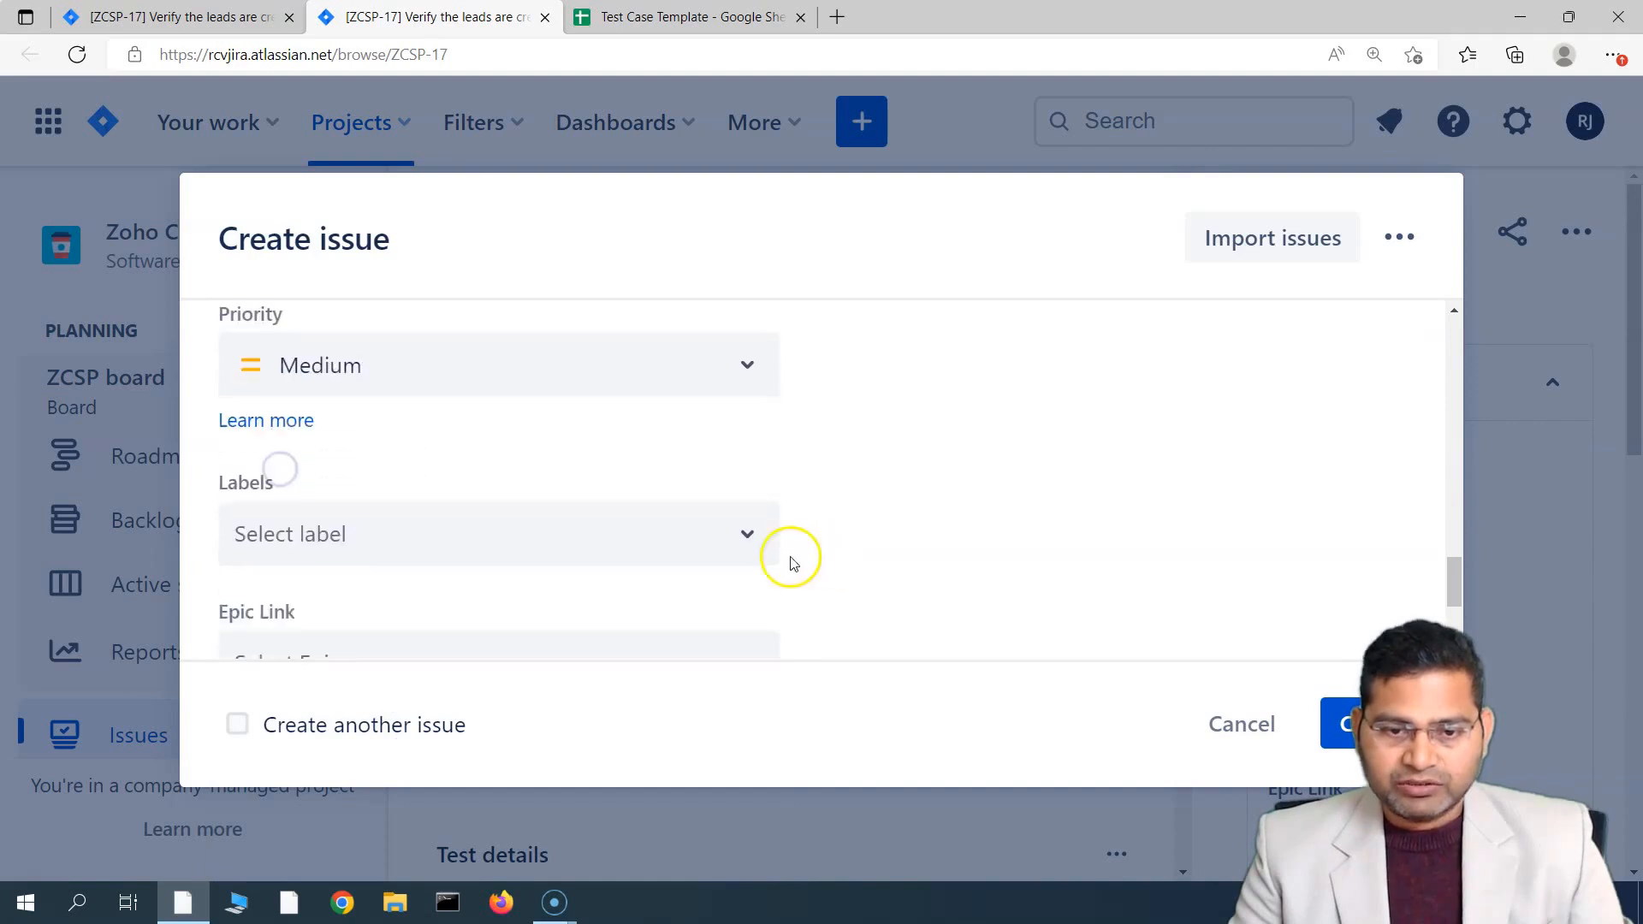
{"action": "left_click", "coordinate": [381, 520]}
{"action": "left_click", "coordinate": [393, 633]}
{"action": "scroll", "coordinate": [906, 495], "scroll_direction": "down", "scroll_amount": 1}
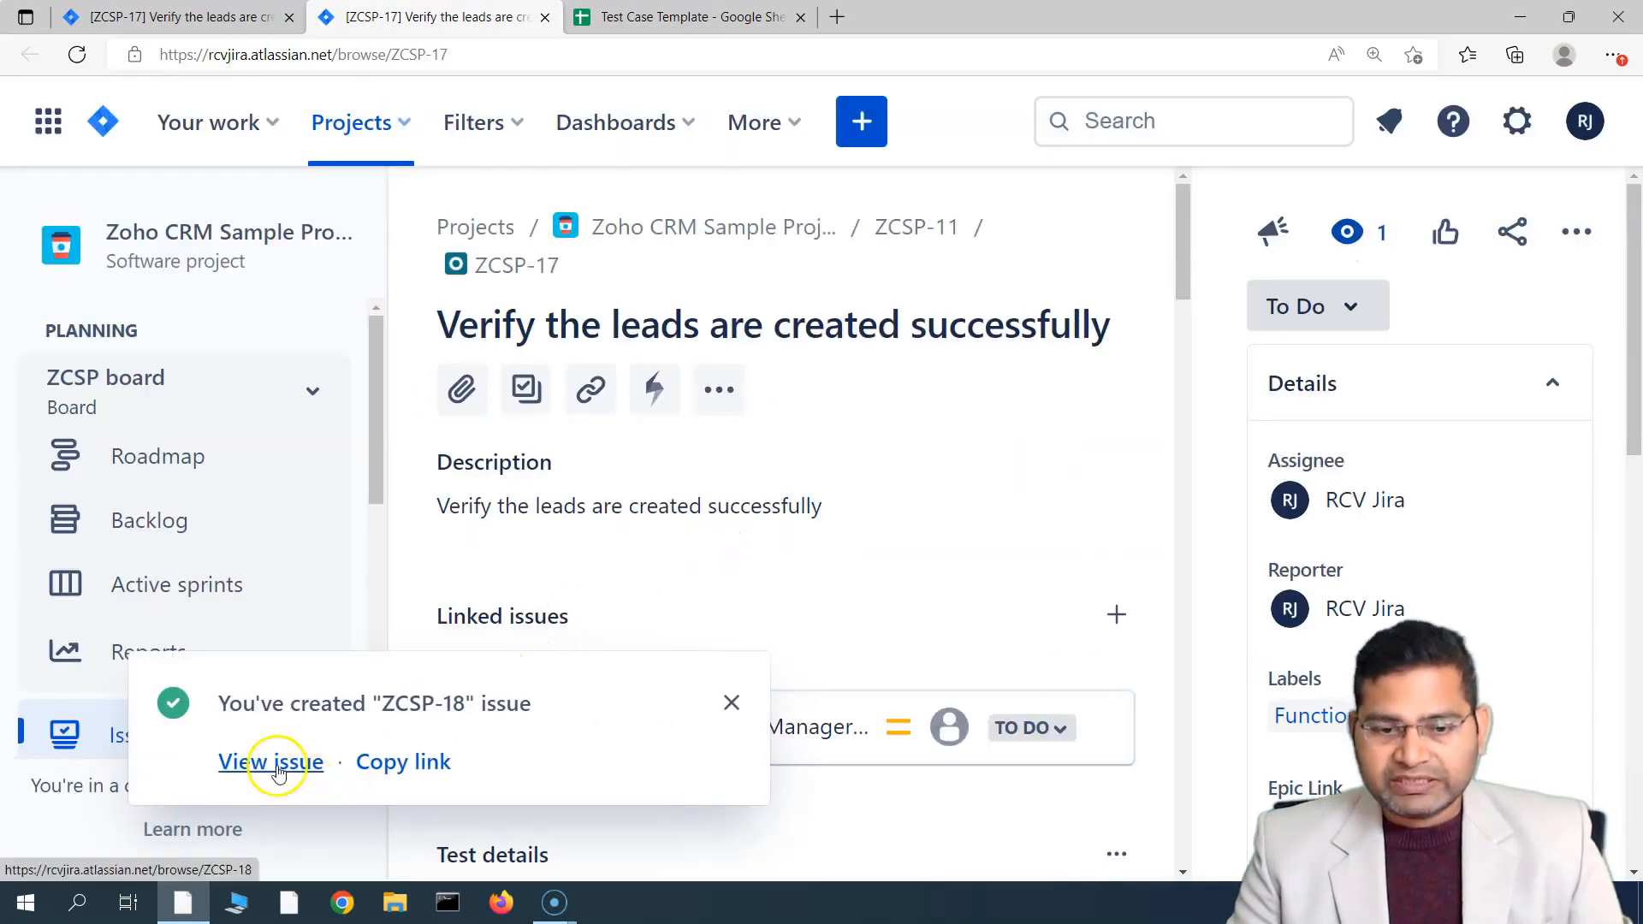
Open the newly created test issue and go to its Test details section.
{"action": "left_click", "coordinate": [275, 764]}
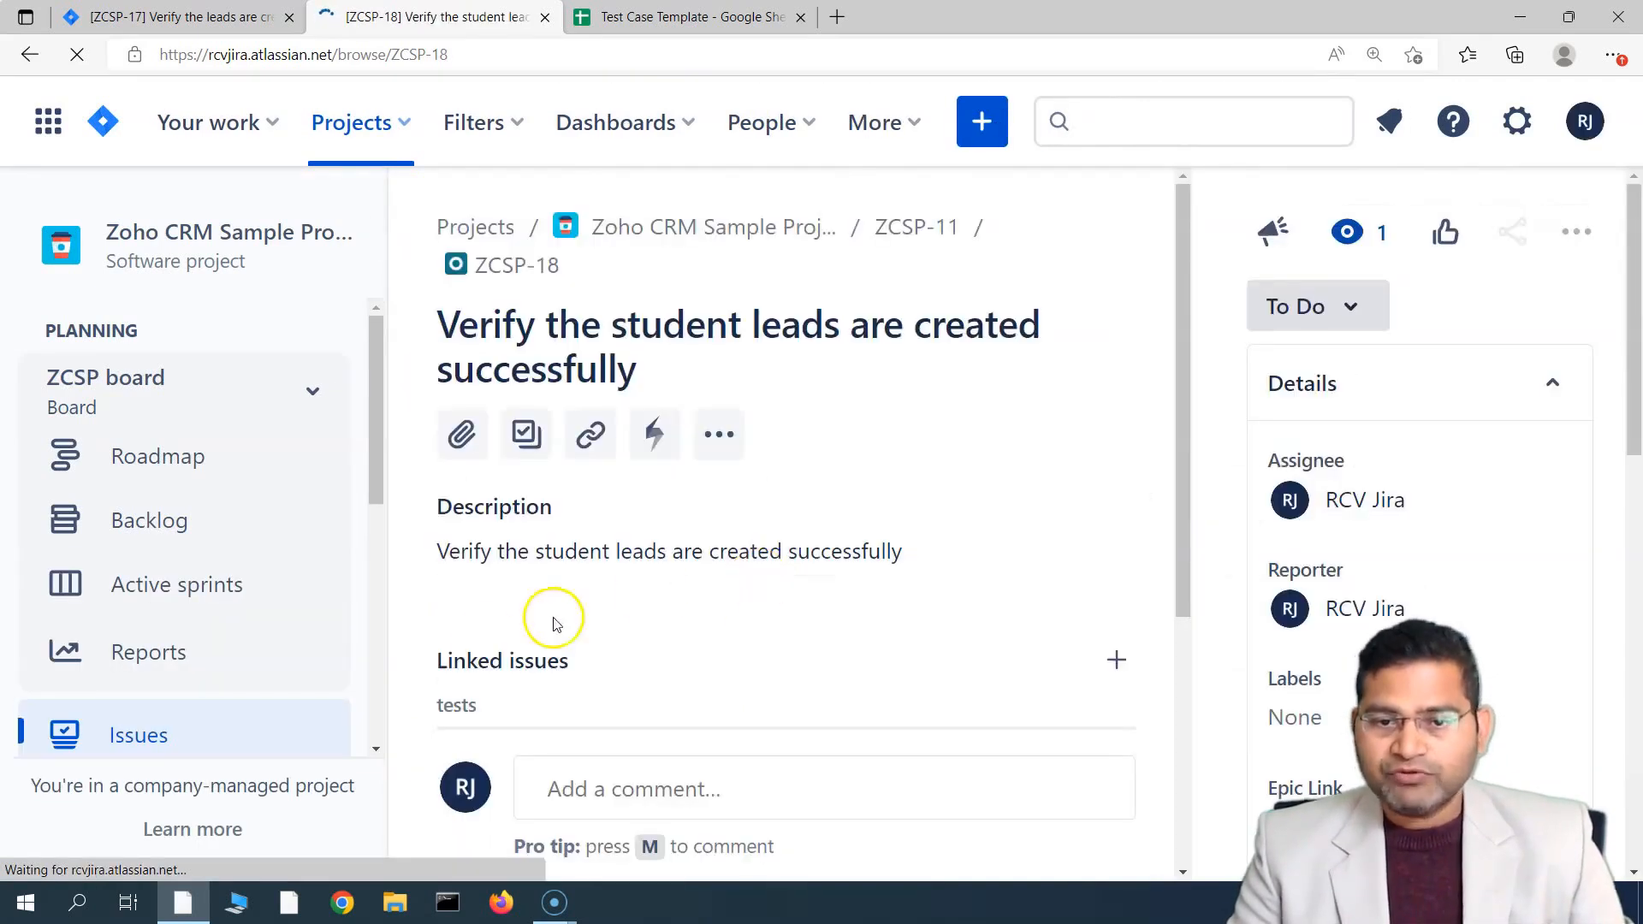
{"action": "left_click", "coordinate": [652, 444]}
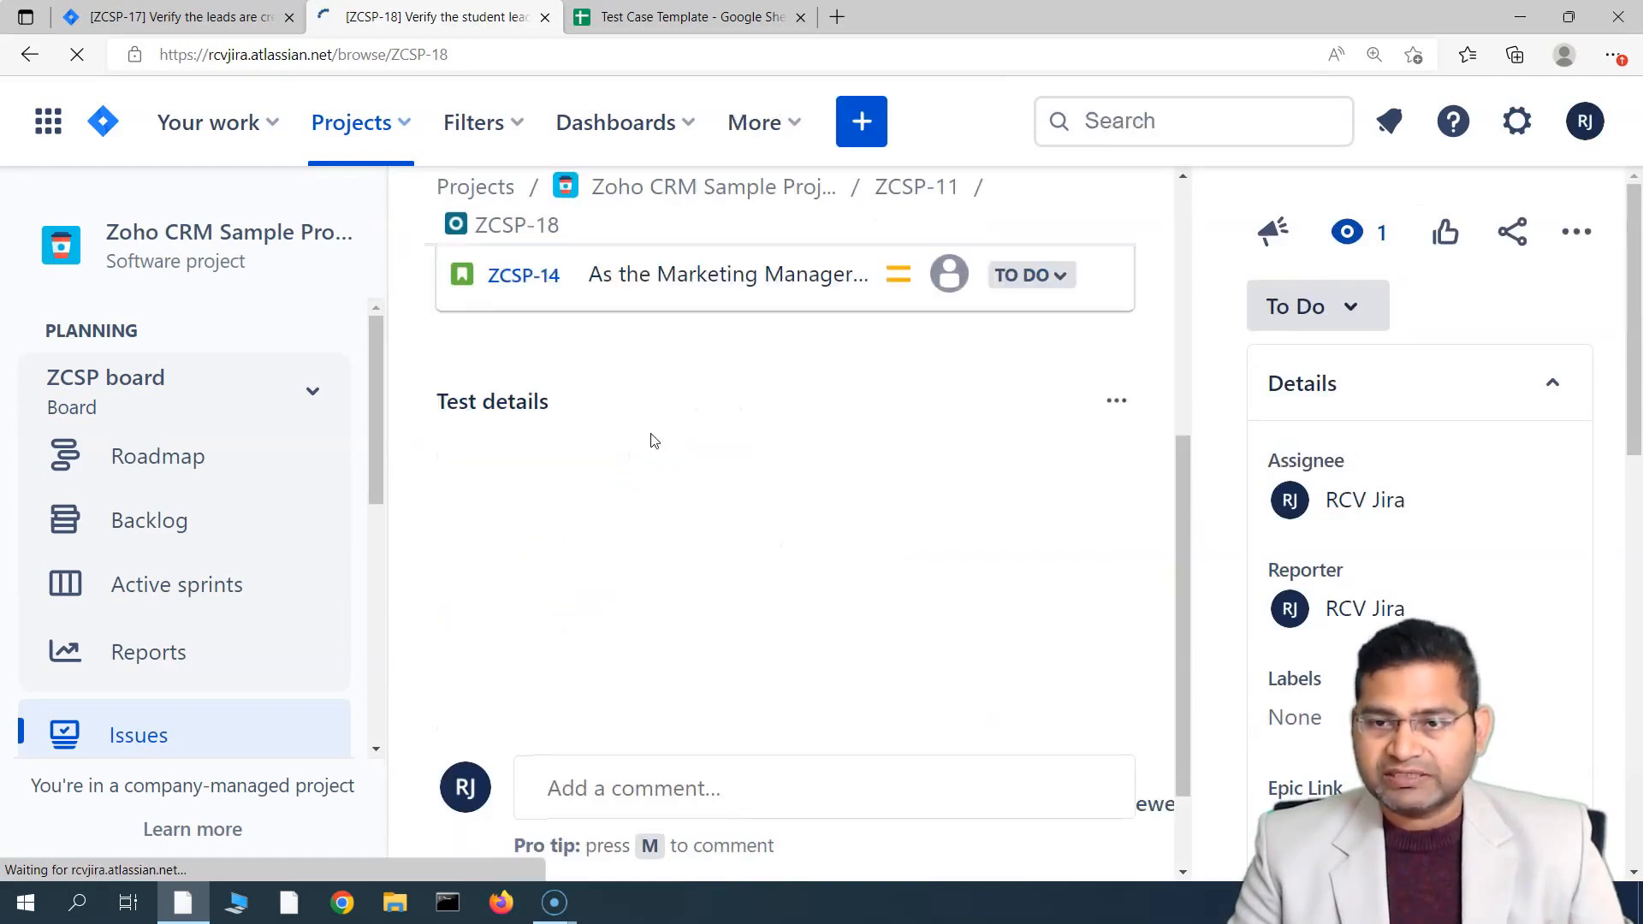
{"action": "left_click", "coordinate": [555, 479]}
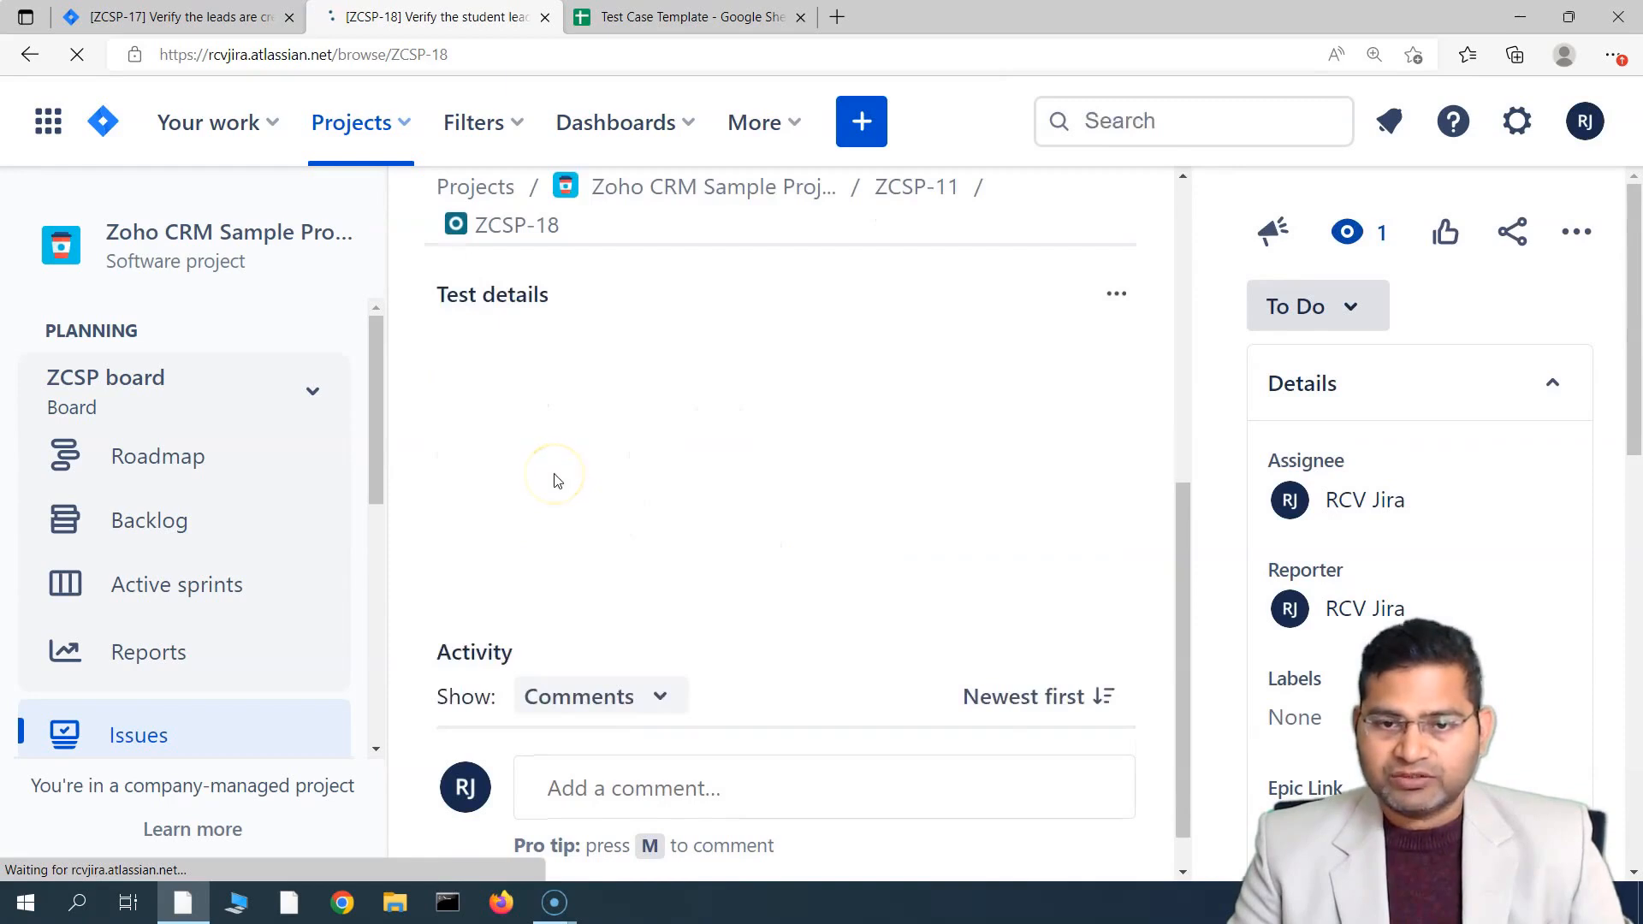
Change the new issue's test type to Generic, confirm the change, and bring its Definition field into view.
{"action": "left_click", "coordinate": [561, 532]}
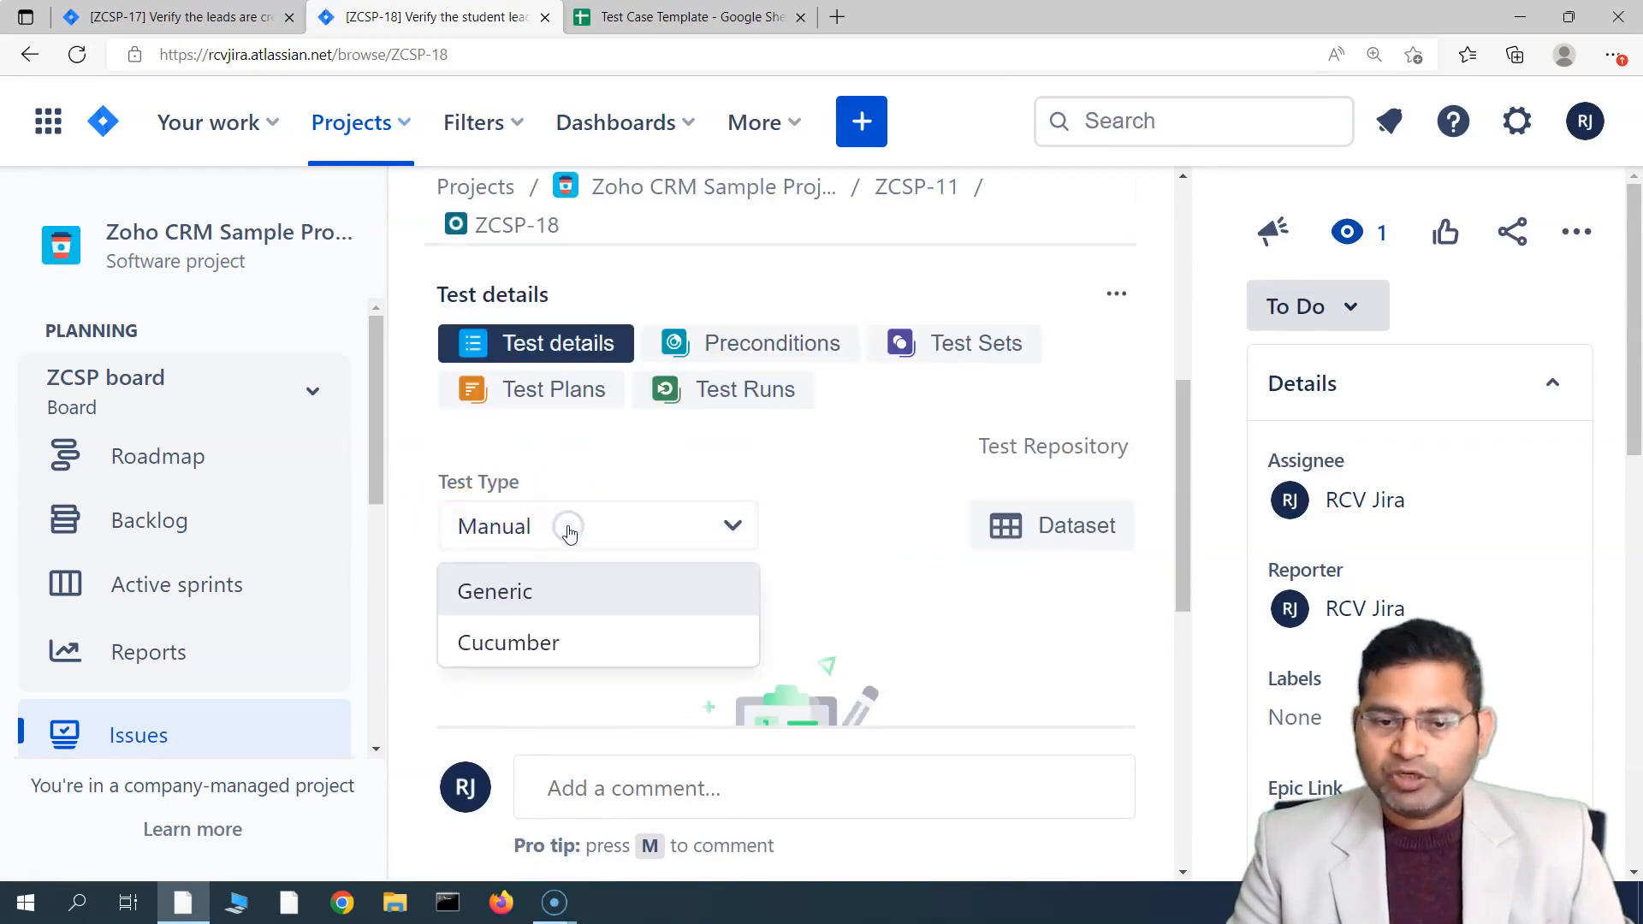
{"action": "left_click", "coordinate": [512, 599]}
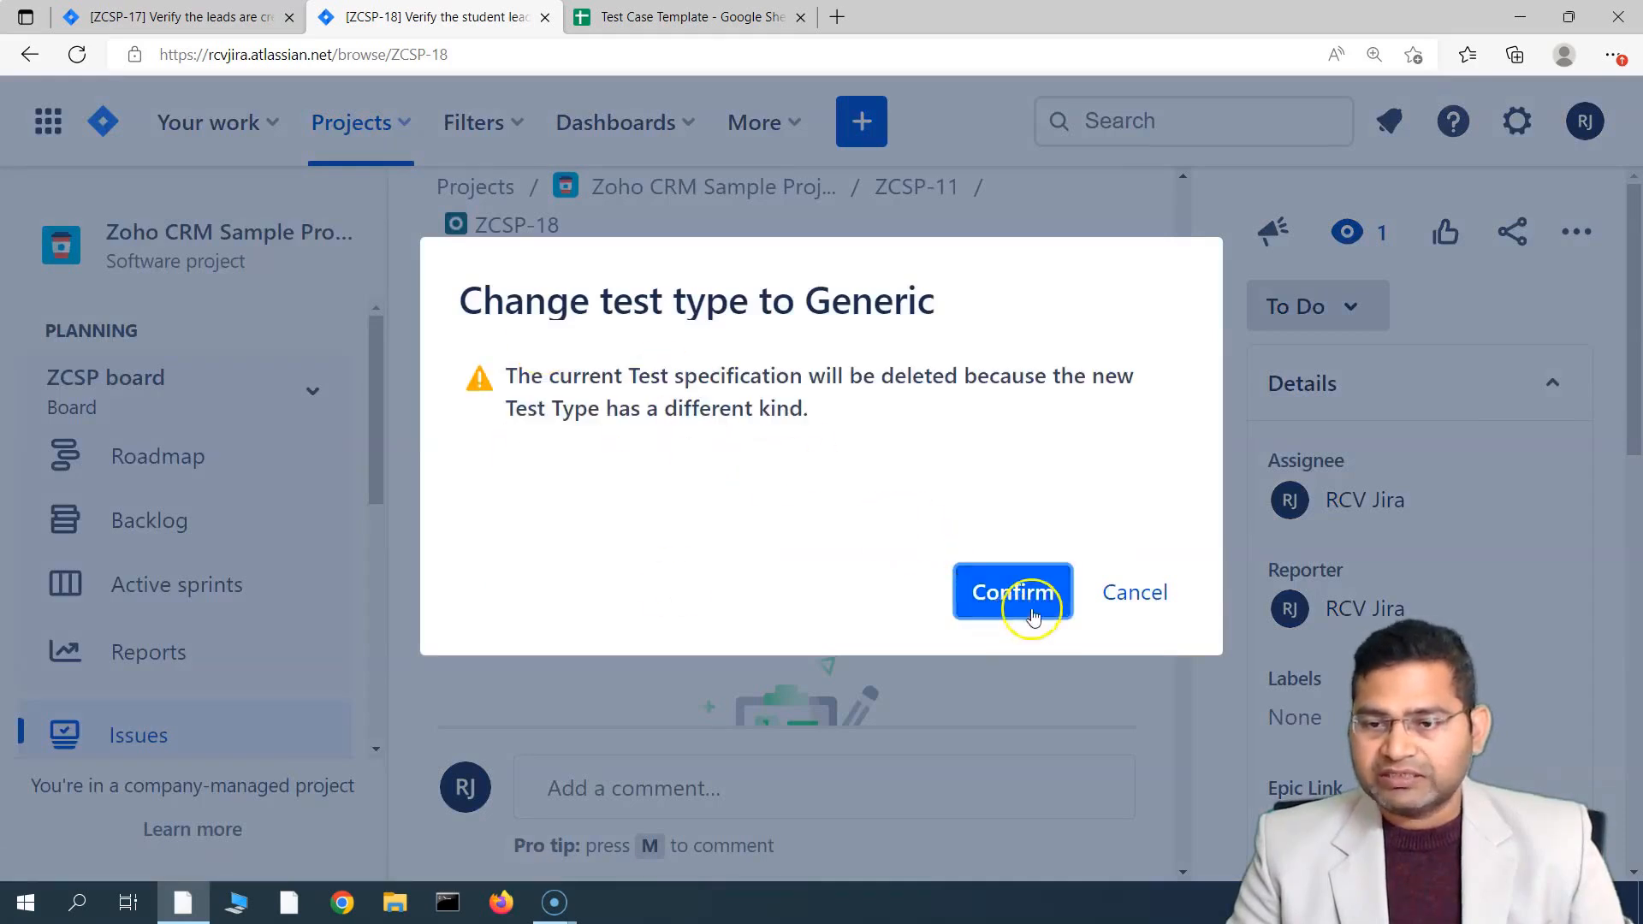
{"action": "left_click", "coordinate": [1018, 603]}
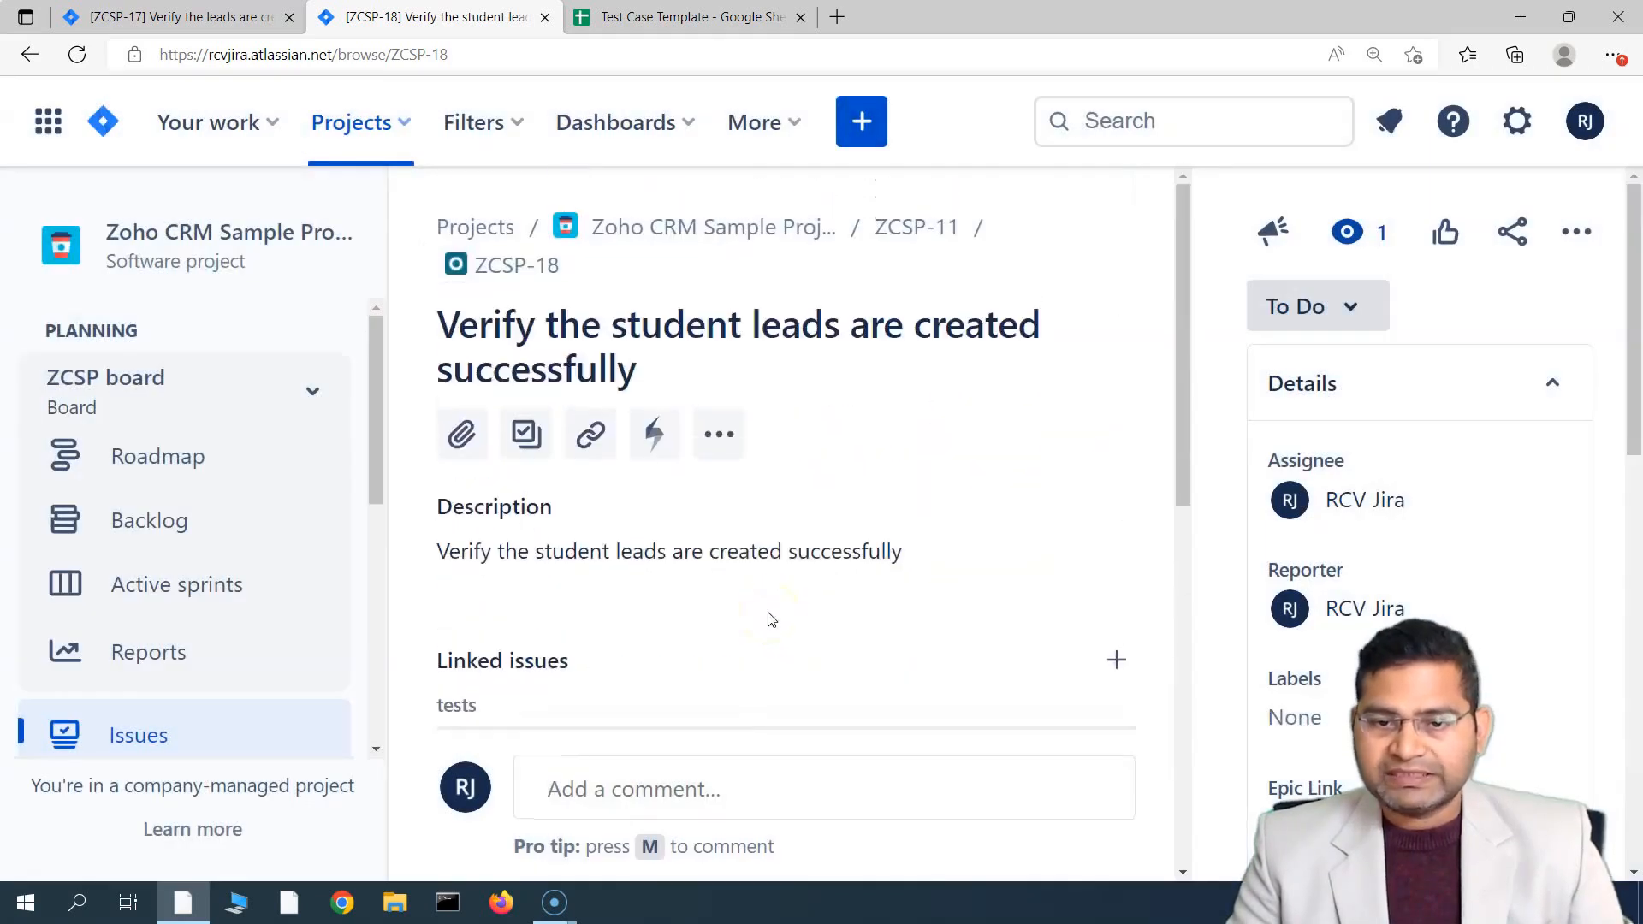
{"action": "scroll", "coordinate": [781, 631], "scroll_direction": "down", "scroll_amount": 5}
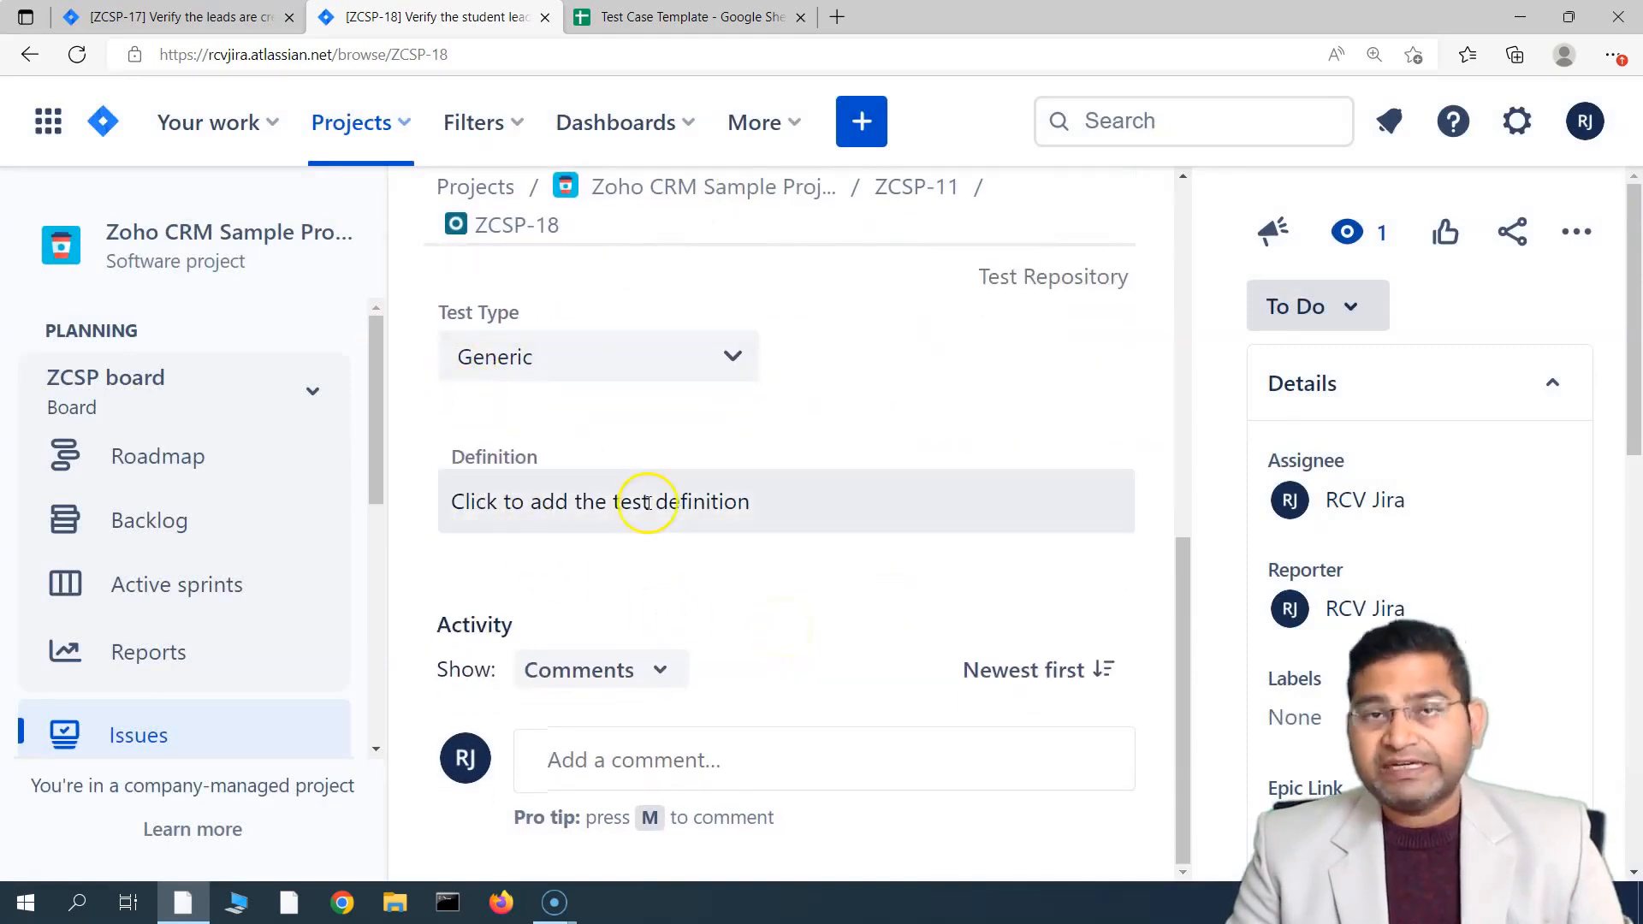
Open the Generic test's empty Definition field for editing and check its editor area.
{"action": "left_click", "coordinate": [598, 511]}
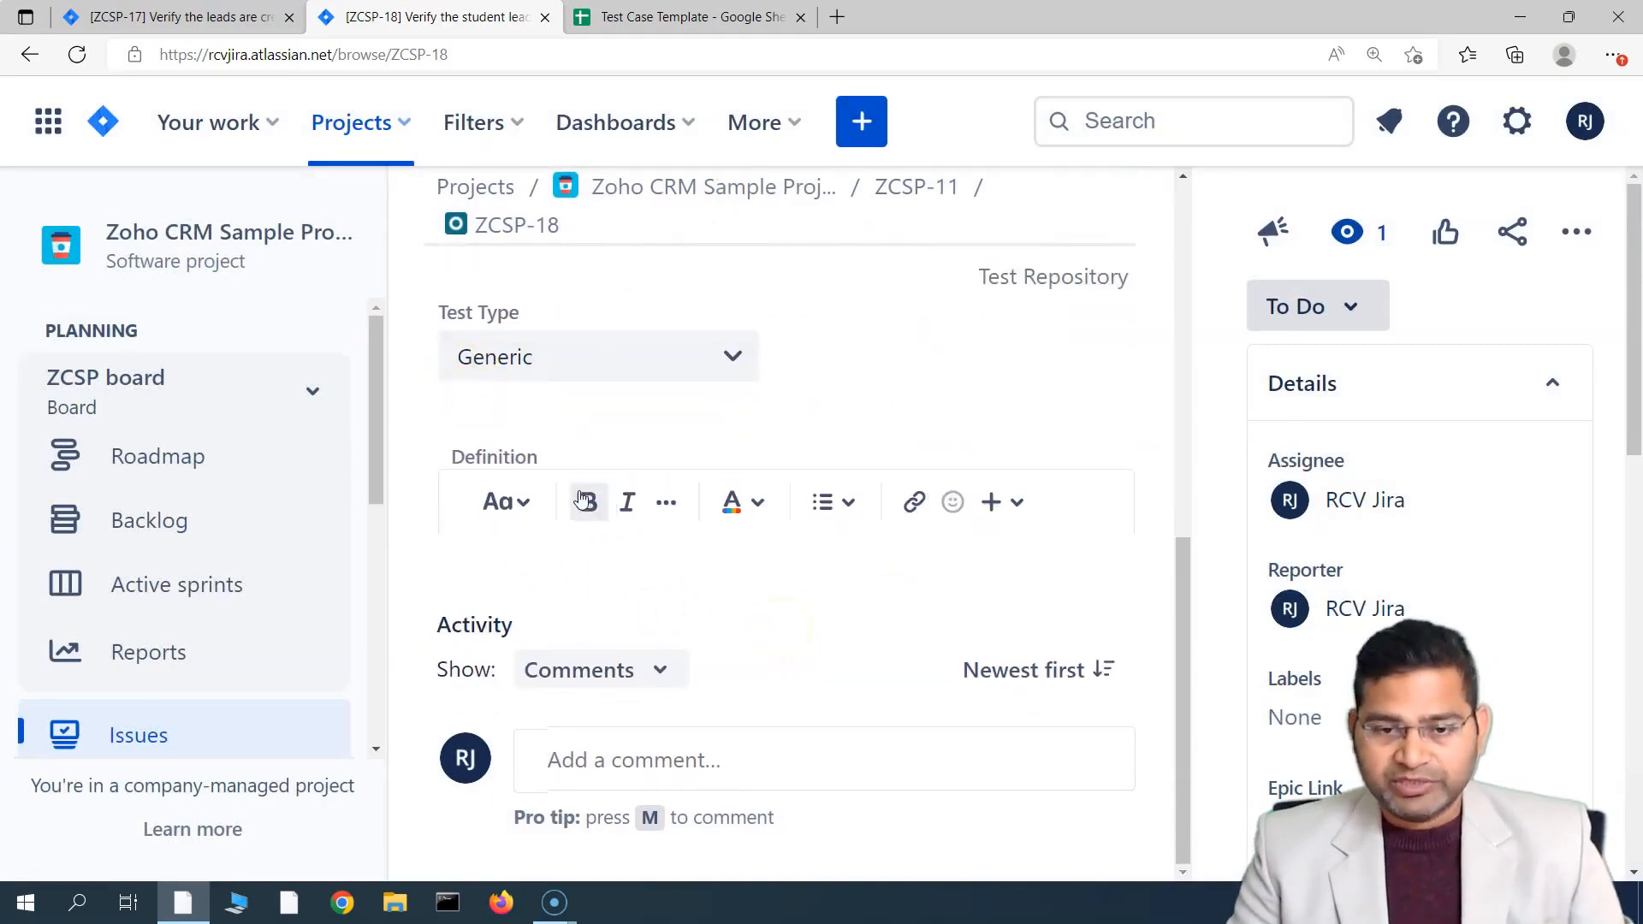
{"action": "scroll", "coordinate": [668, 614], "scroll_direction": "up", "scroll_amount": 1}
{"action": "scroll", "coordinate": [579, 594], "scroll_direction": "down", "scroll_amount": 3}
{"action": "scroll", "coordinate": [647, 572], "scroll_direction": "up", "scroll_amount": 2}
{"action": "scroll", "coordinate": [641, 599], "scroll_direction": "down", "scroll_amount": 3}
{"action": "scroll", "coordinate": [671, 605], "scroll_direction": "down", "scroll_amount": 3}
{"action": "scroll", "coordinate": [711, 598], "scroll_direction": "up", "scroll_amount": 5}
{"action": "scroll", "coordinate": [710, 599], "scroll_direction": "down", "scroll_amount": 5}
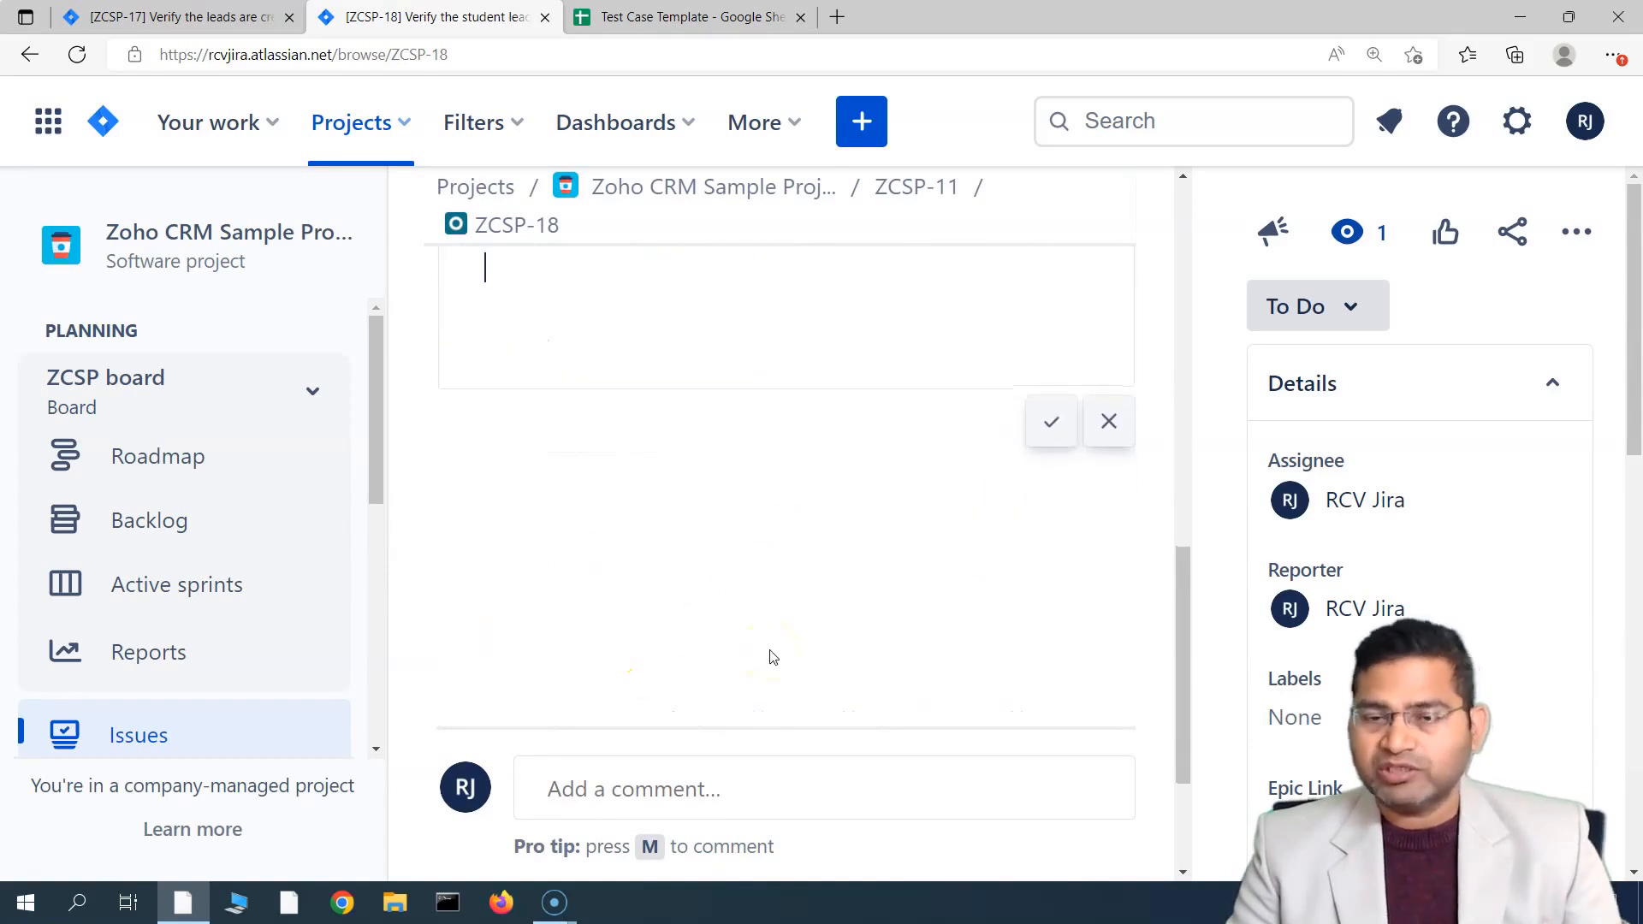
{"action": "scroll", "coordinate": [642, 634], "scroll_direction": "up", "scroll_amount": 3}
{"action": "scroll", "coordinate": [576, 605], "scroll_direction": "up", "scroll_amount": 5}
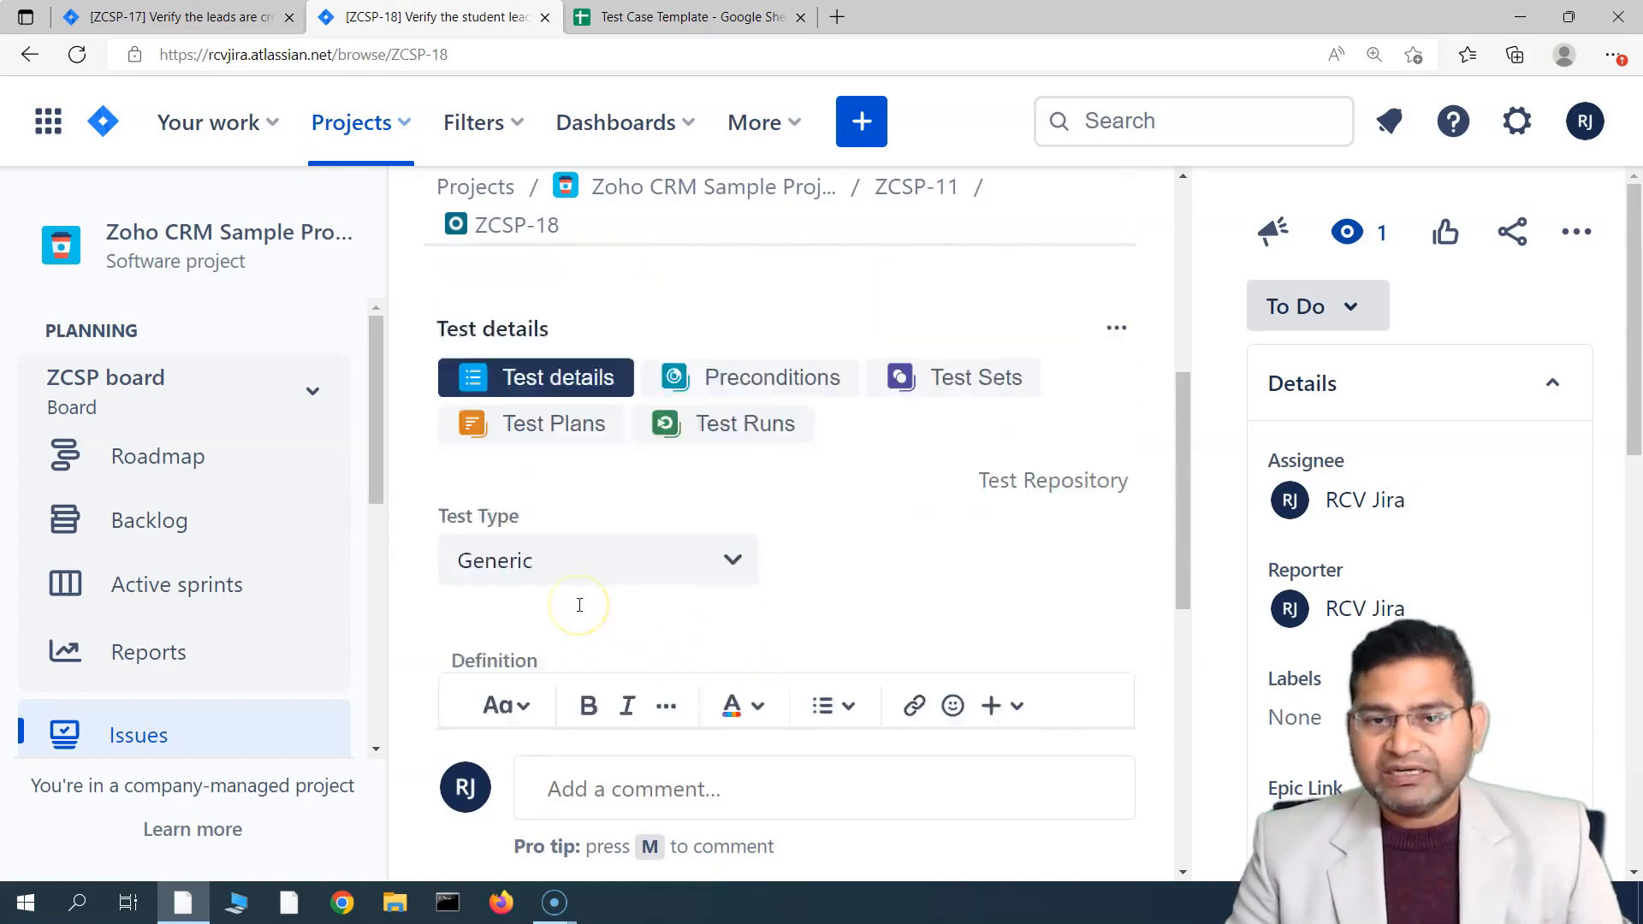
Copy the issue's description text "Verify the student leads are created successfully" into the test's Definition field.
{"action": "left_click", "coordinate": [620, 421]}
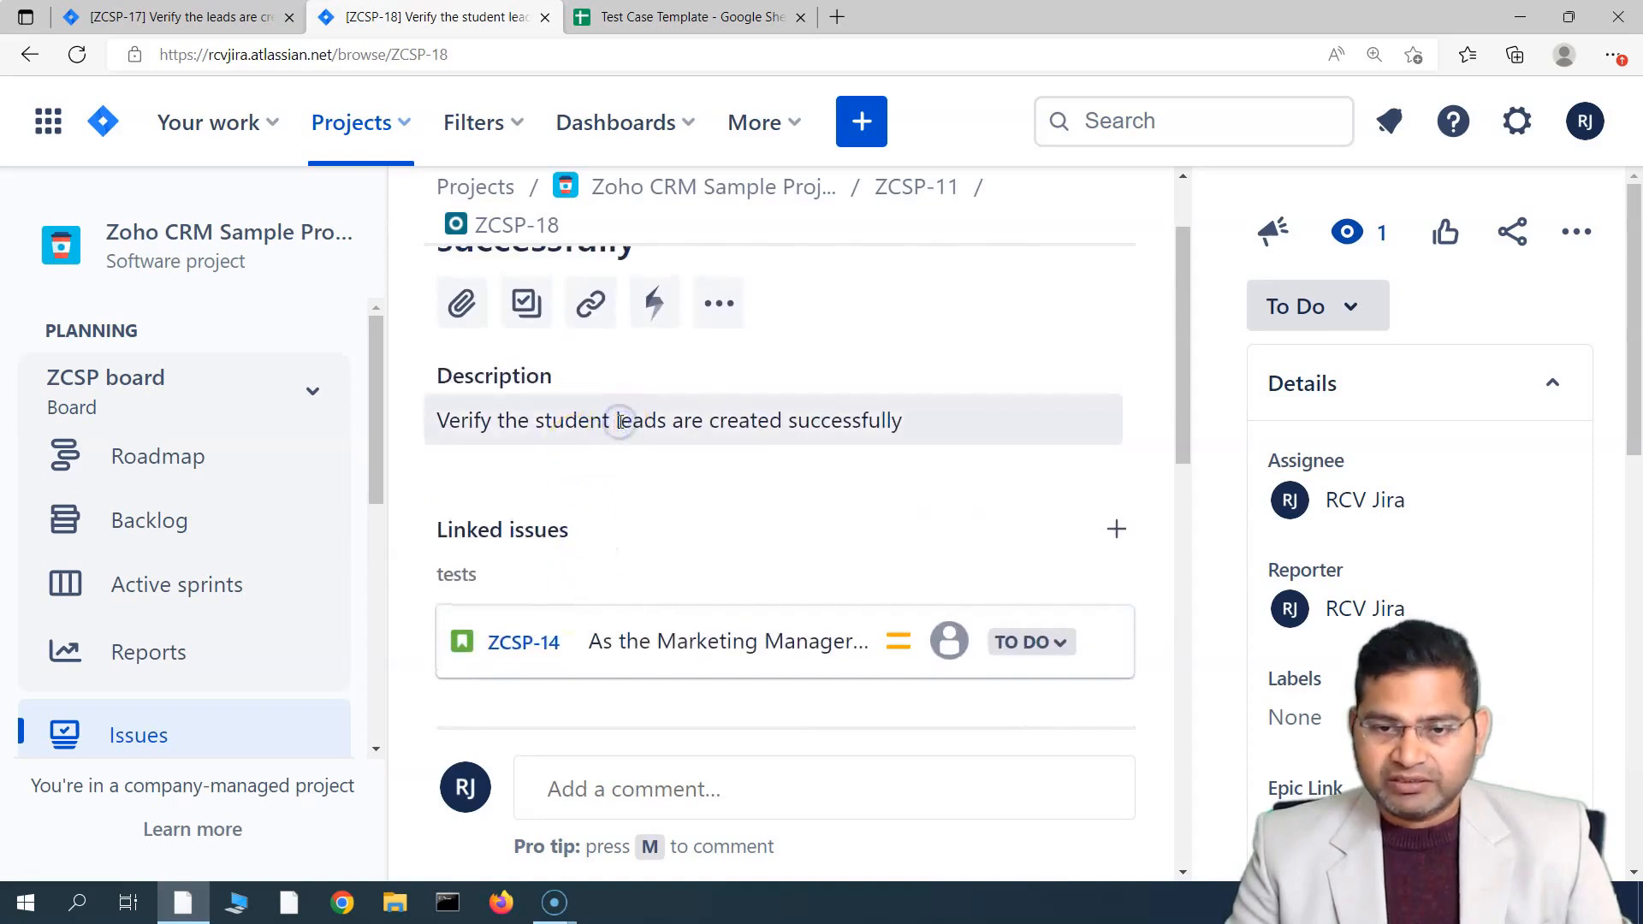
{"action": "left_click", "coordinate": [912, 528]}
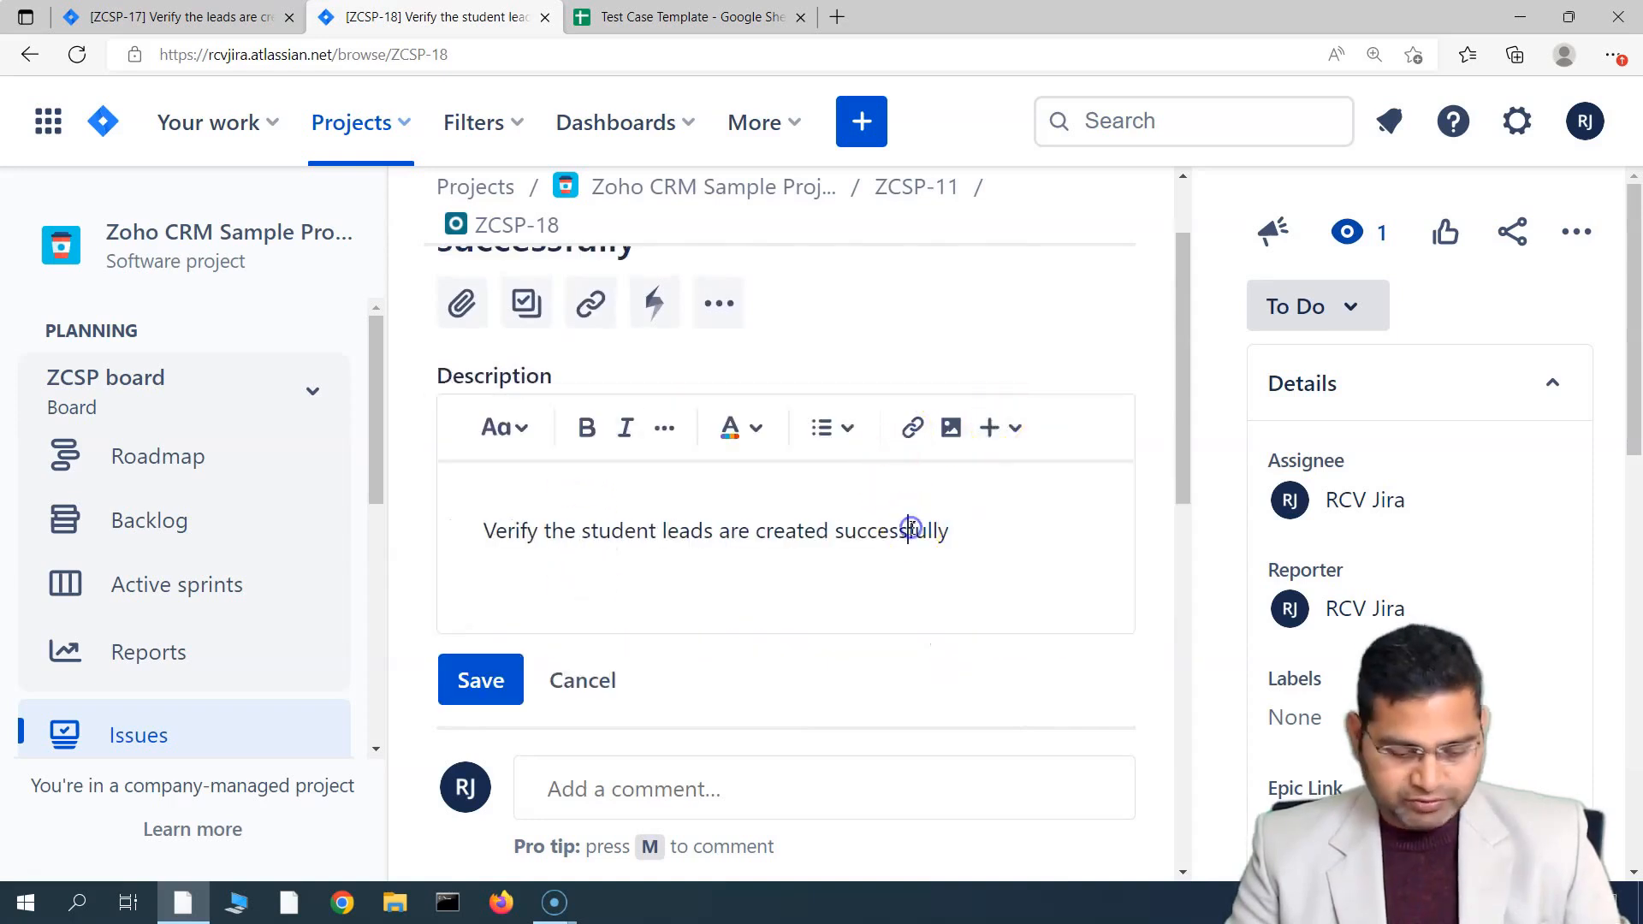
{"action": "key", "text": "ctrl+a"}
{"action": "key", "text": "ctrl+c"}
{"action": "scroll", "coordinate": [887, 660], "scroll_direction": "down", "scroll_amount": 8}
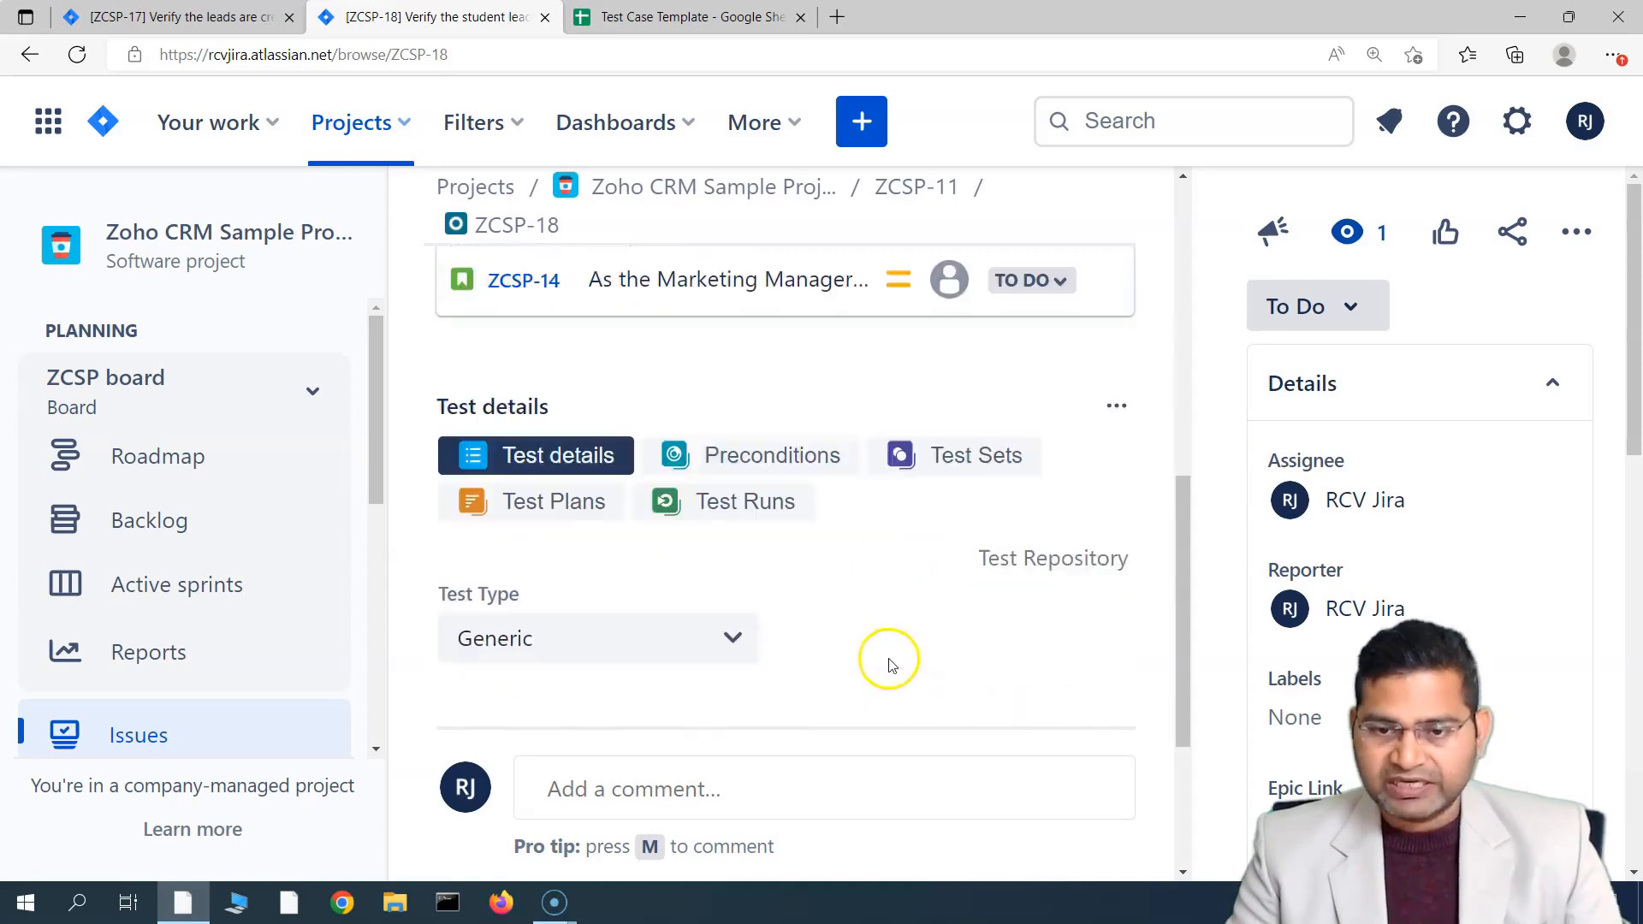
{"action": "left_click", "coordinate": [629, 506]}
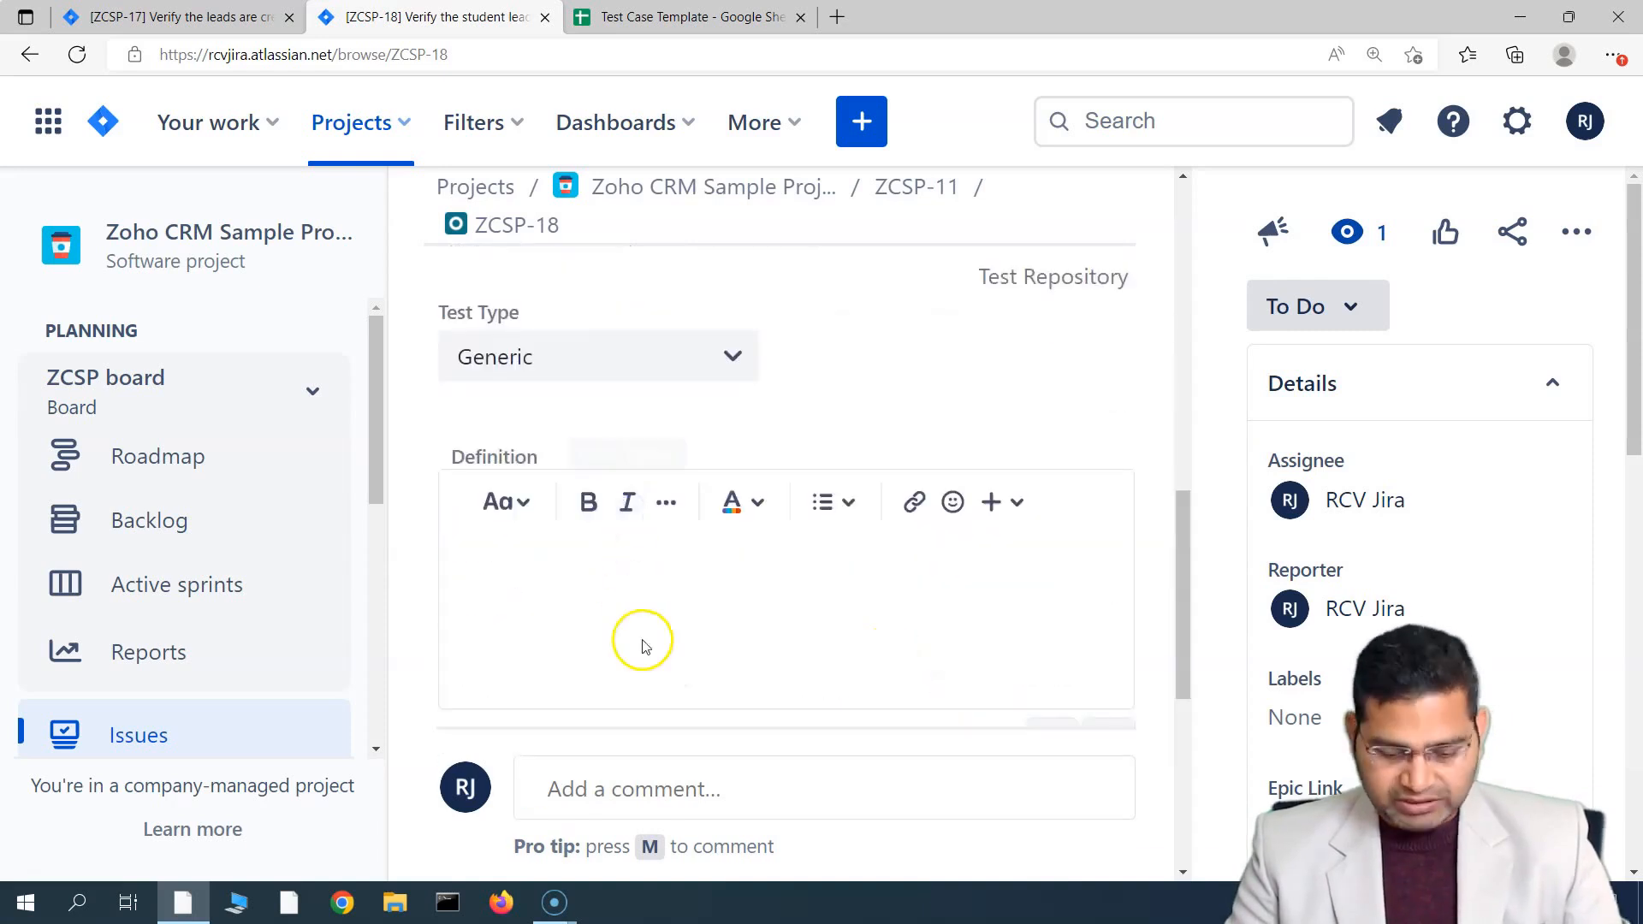
{"action": "key", "text": "ctrl+v"}
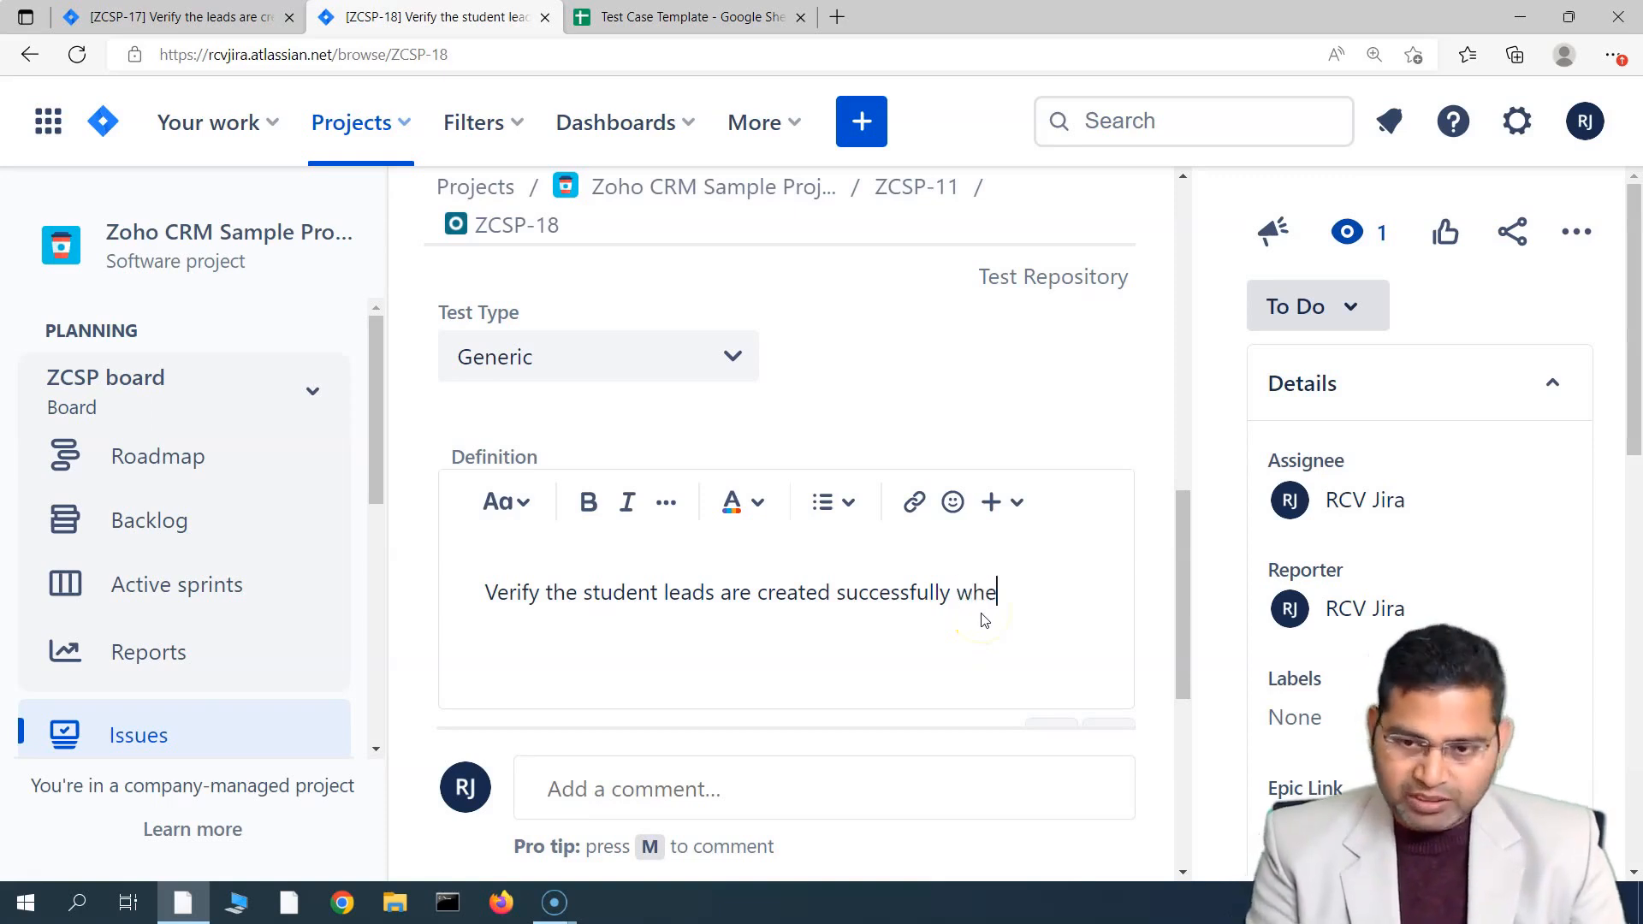
Append "when backend user fills the students form and submits it." to the definition text and save it.
{"action": "type", "text": "when backend user fills the students form and submits it."}
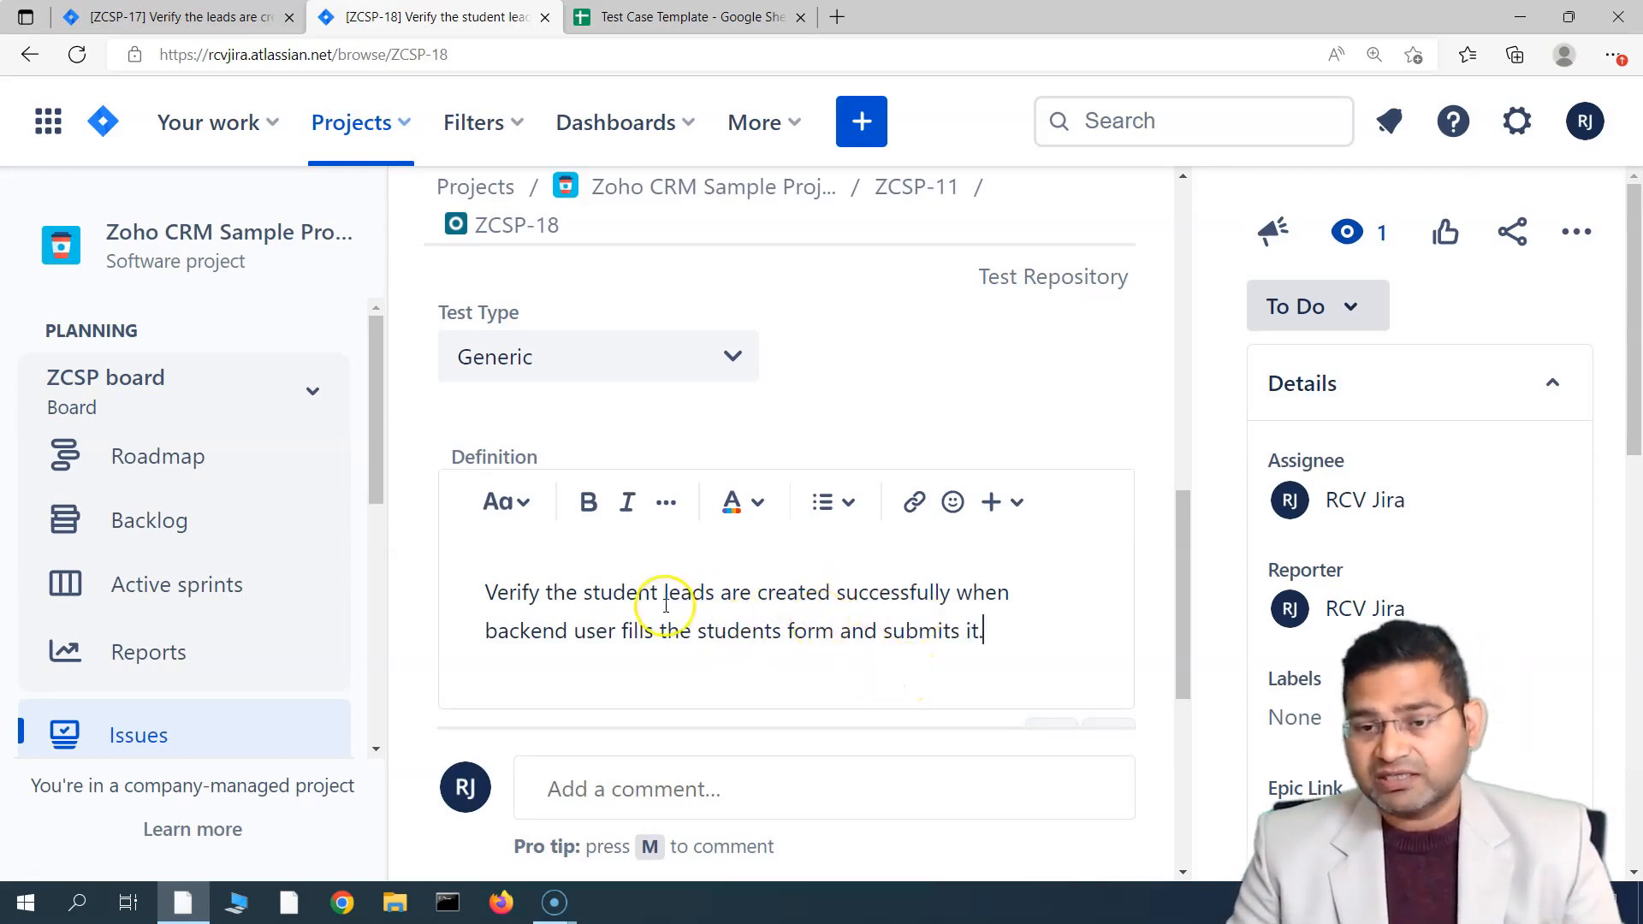
{"action": "scroll", "coordinate": [770, 696], "scroll_direction": "down", "scroll_amount": 5}
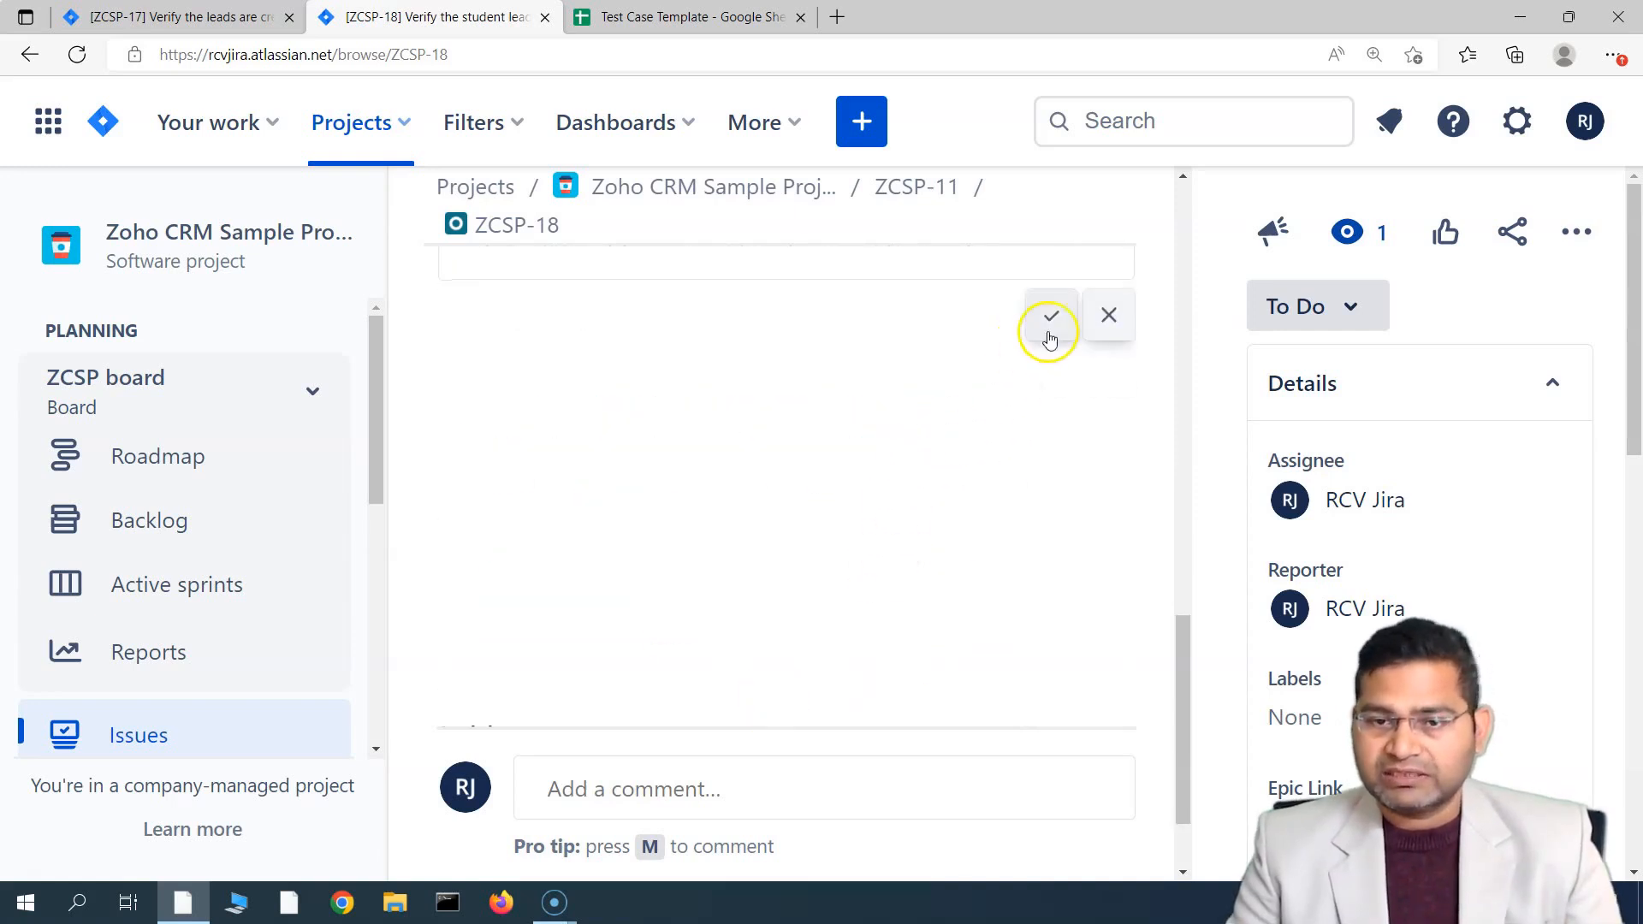
{"action": "left_click", "coordinate": [1061, 535]}
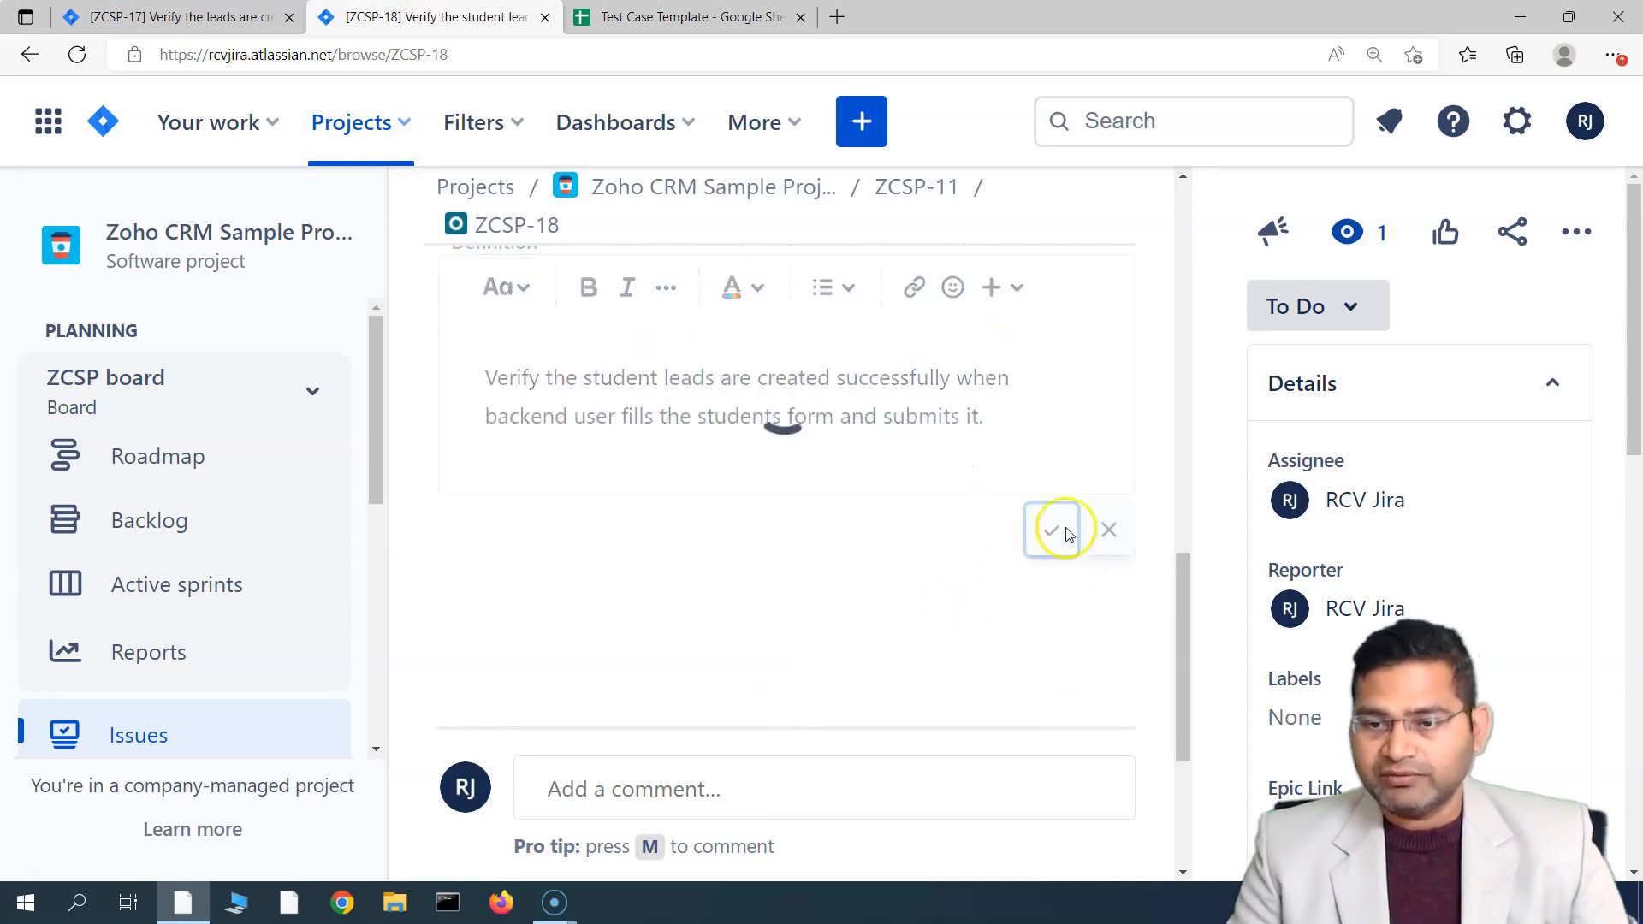
{"action": "scroll", "coordinate": [791, 588], "scroll_direction": "up", "scroll_amount": 5}
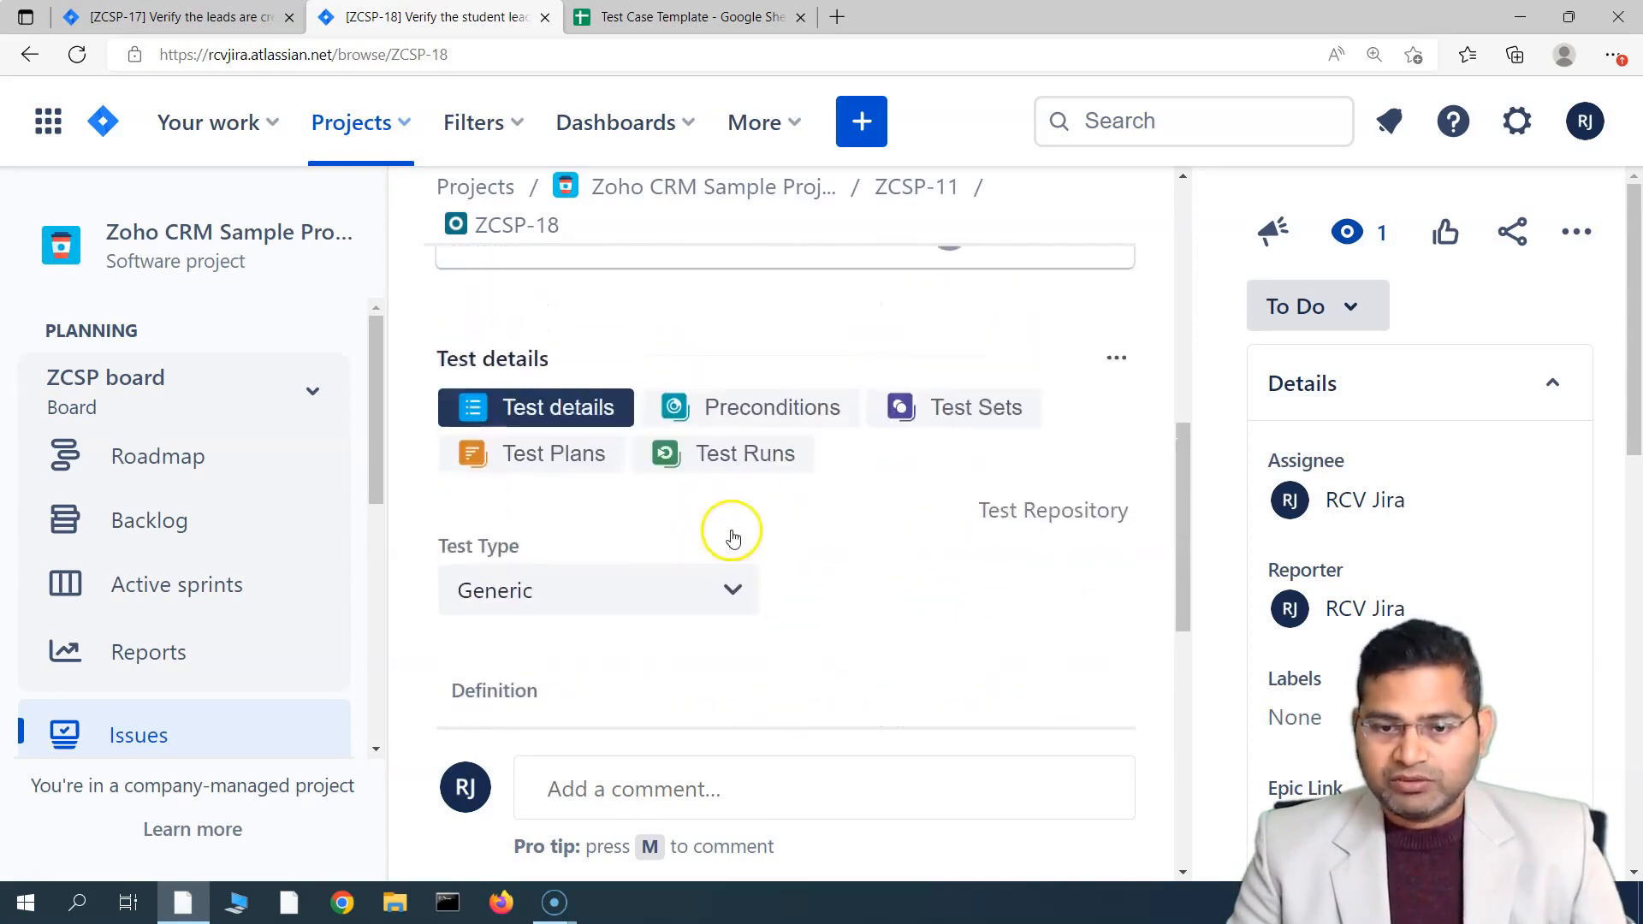
{"action": "scroll", "coordinate": [718, 576], "scroll_direction": "down", "scroll_amount": 3}
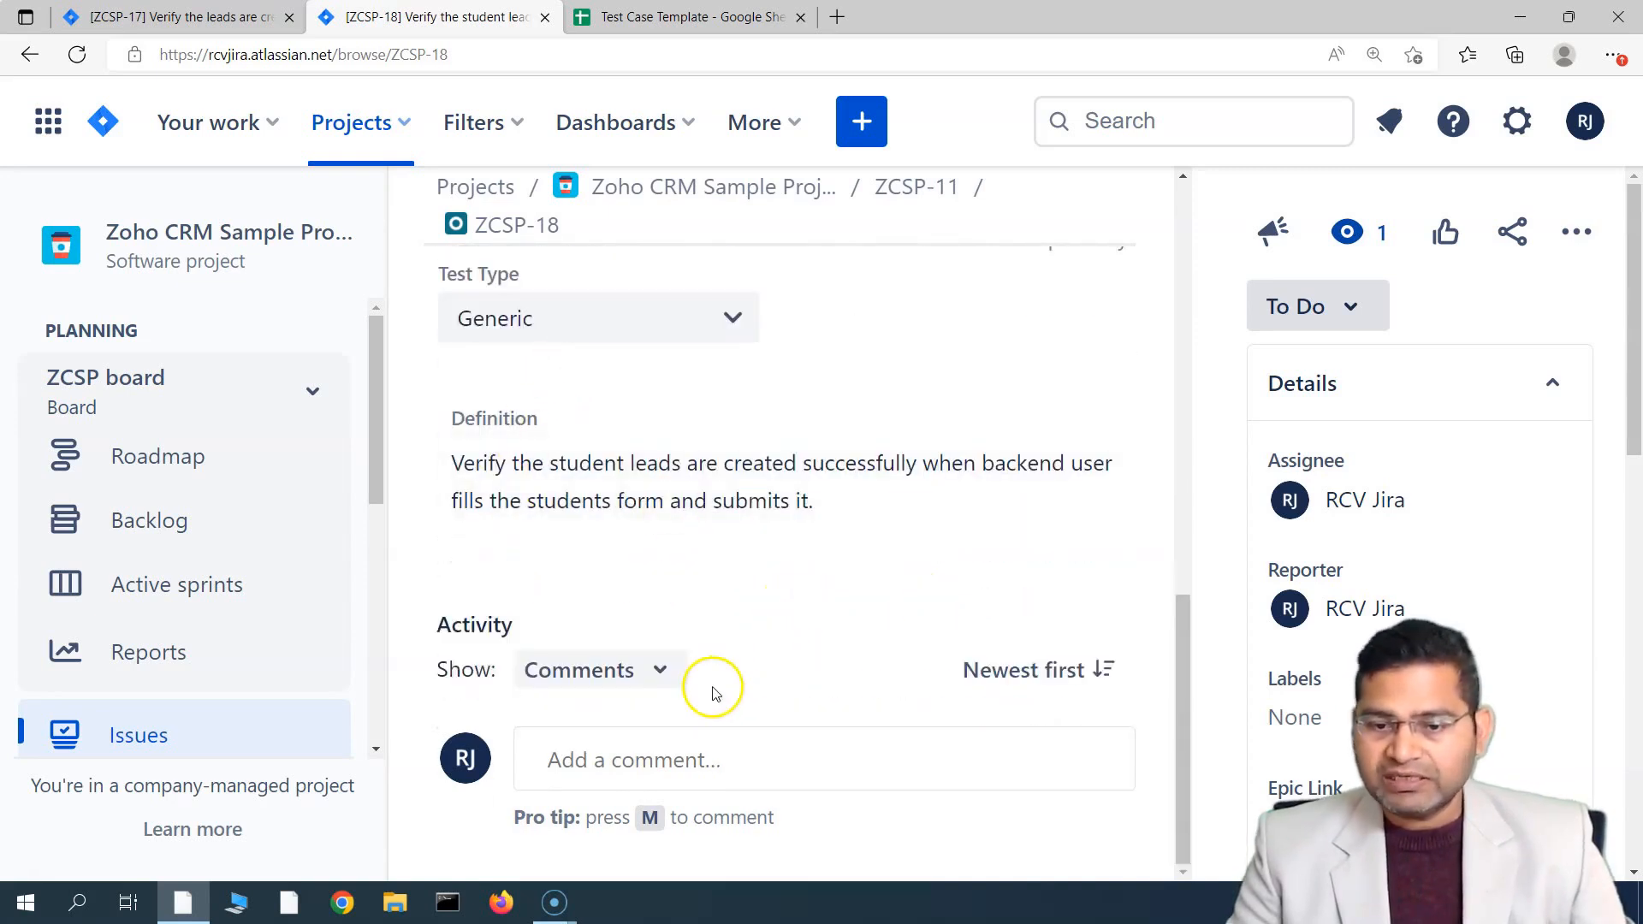
Save the Description field that is still open for editing, then review the issue from definition back to title.
{"action": "scroll", "coordinate": [717, 694], "scroll_direction": "up", "scroll_amount": 9}
{"action": "scroll", "coordinate": [717, 694], "scroll_direction": "down", "scroll_amount": 3}
{"action": "scroll", "coordinate": [577, 544], "scroll_direction": "up", "scroll_amount": 2}
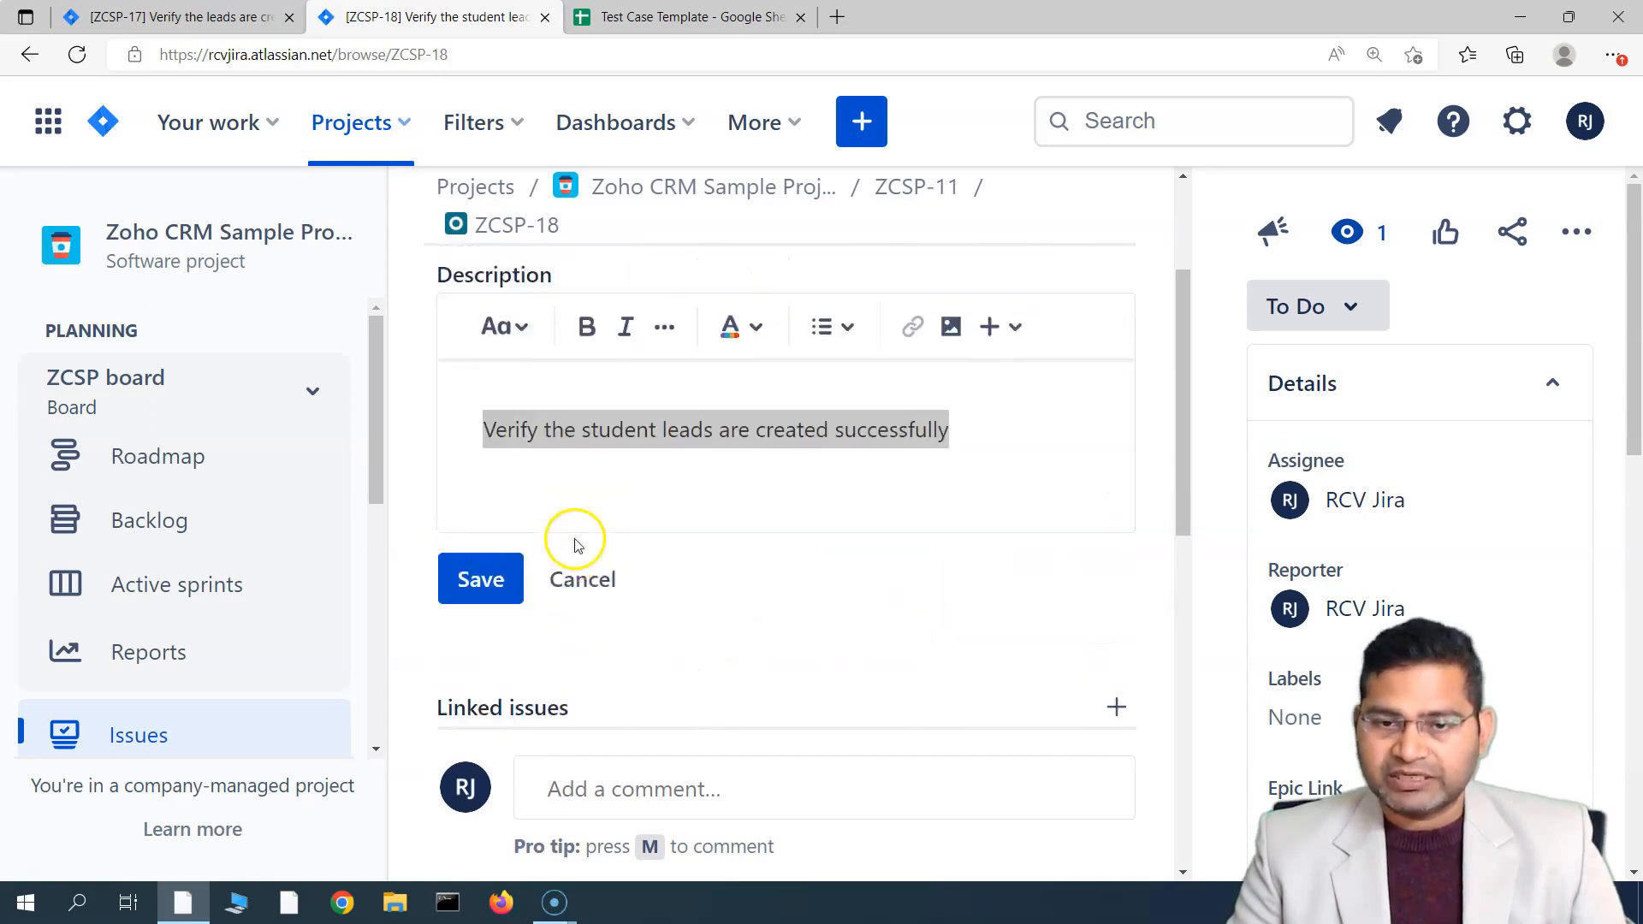
{"action": "left_click", "coordinate": [476, 582]}
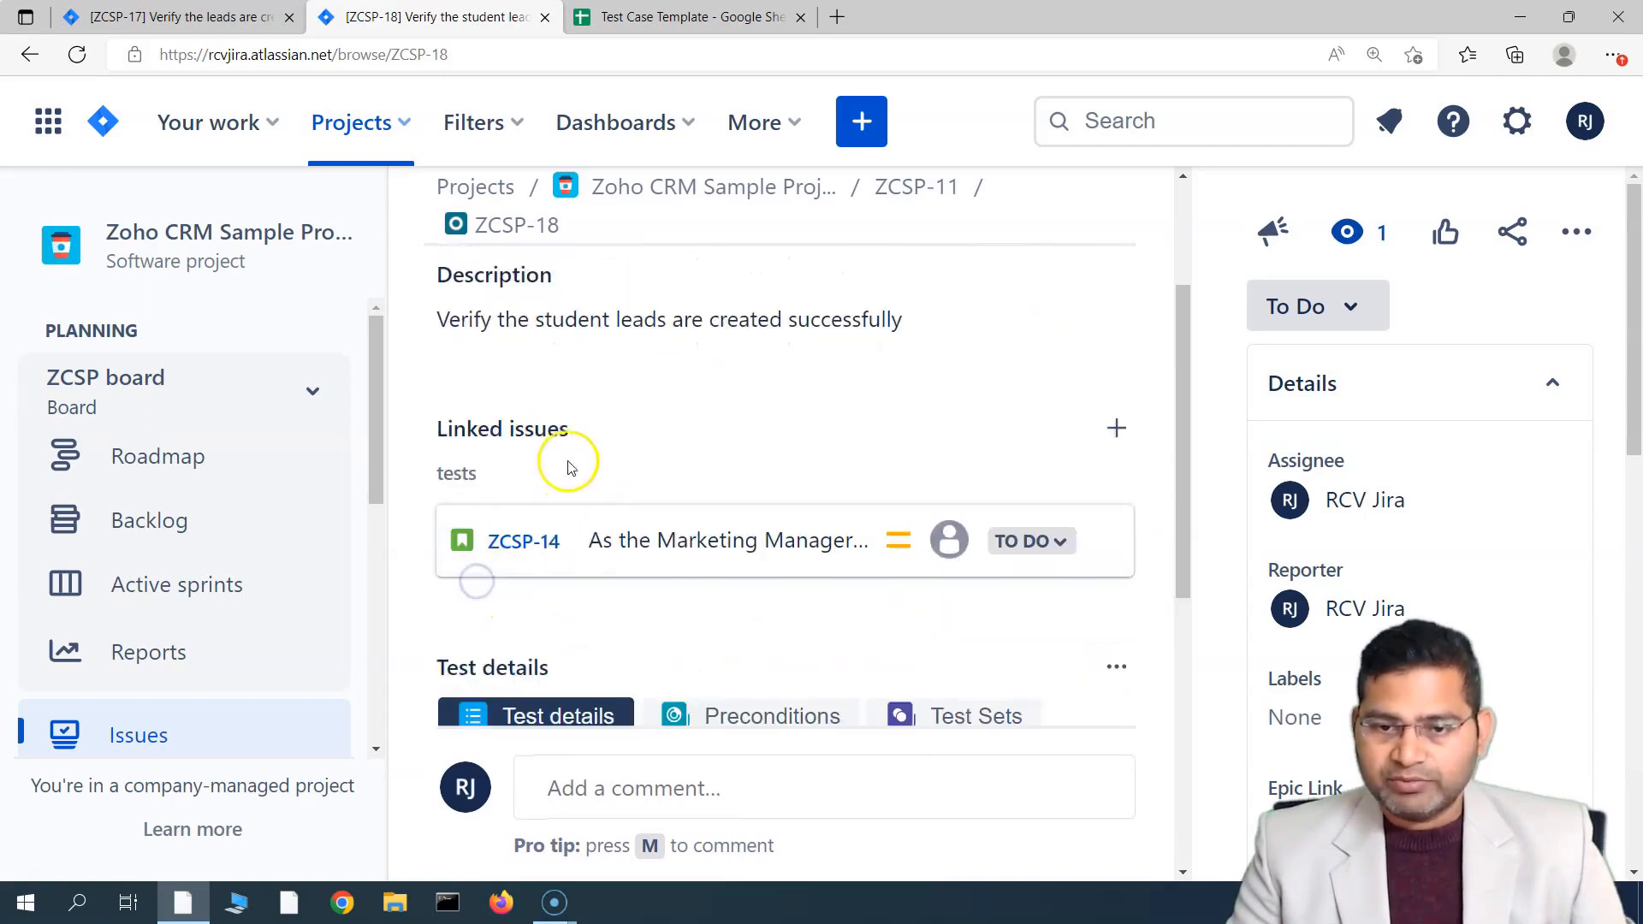
{"action": "scroll", "coordinate": [744, 623], "scroll_direction": "up", "scroll_amount": 2}
{"action": "scroll", "coordinate": [745, 624], "scroll_direction": "down", "scroll_amount": 8}
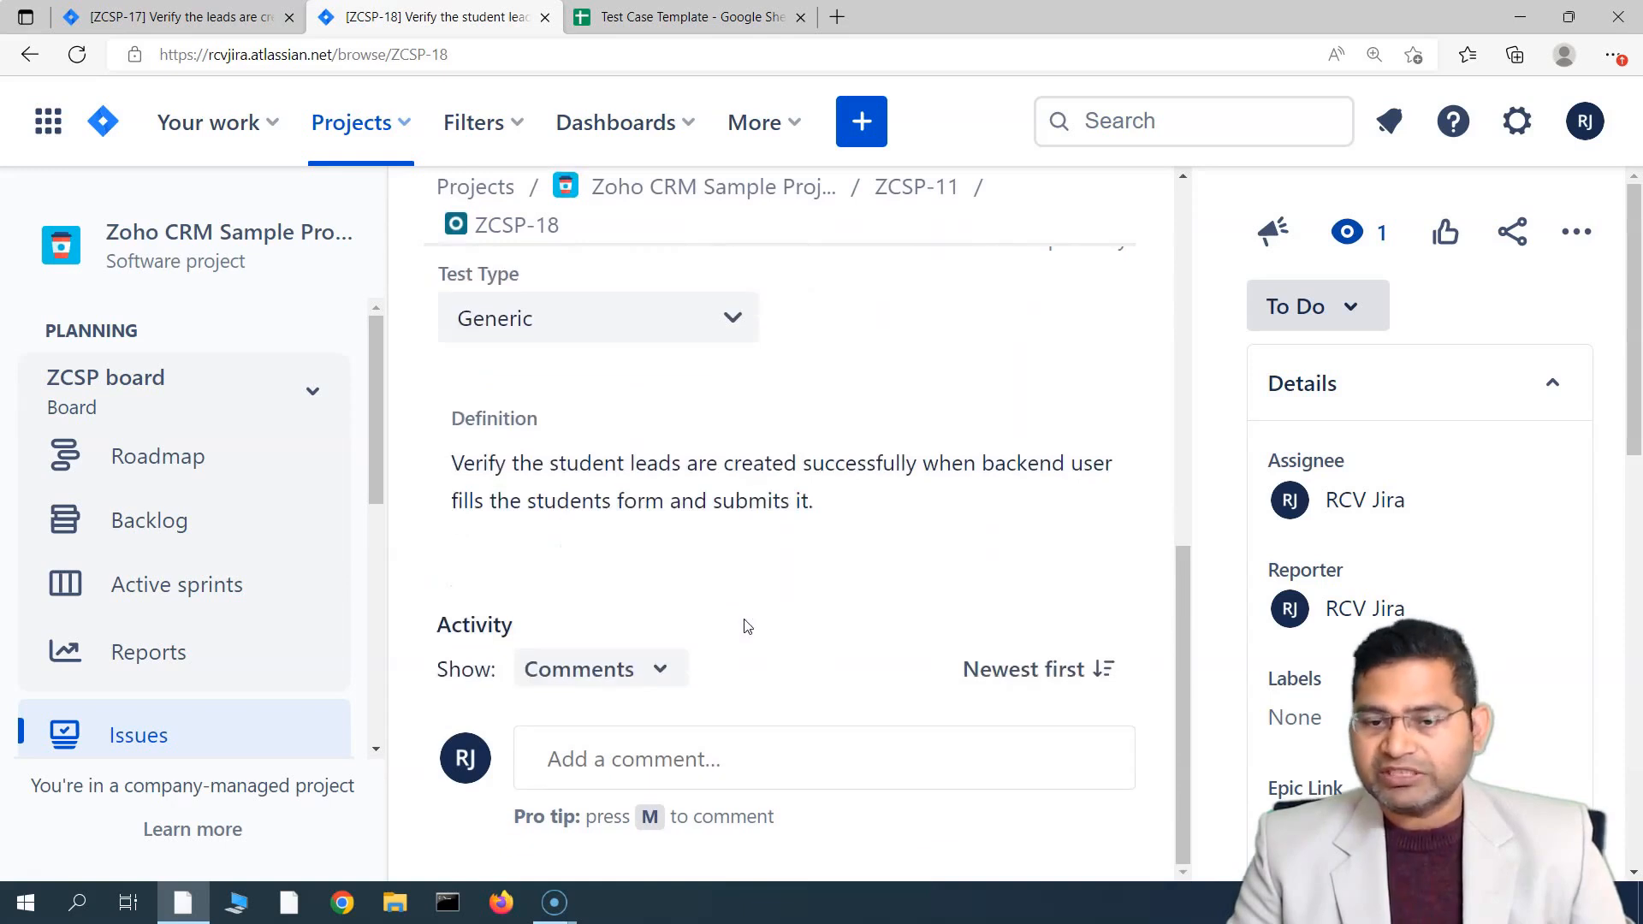
{"action": "scroll", "coordinate": [745, 624], "scroll_direction": "up", "scroll_amount": 8}
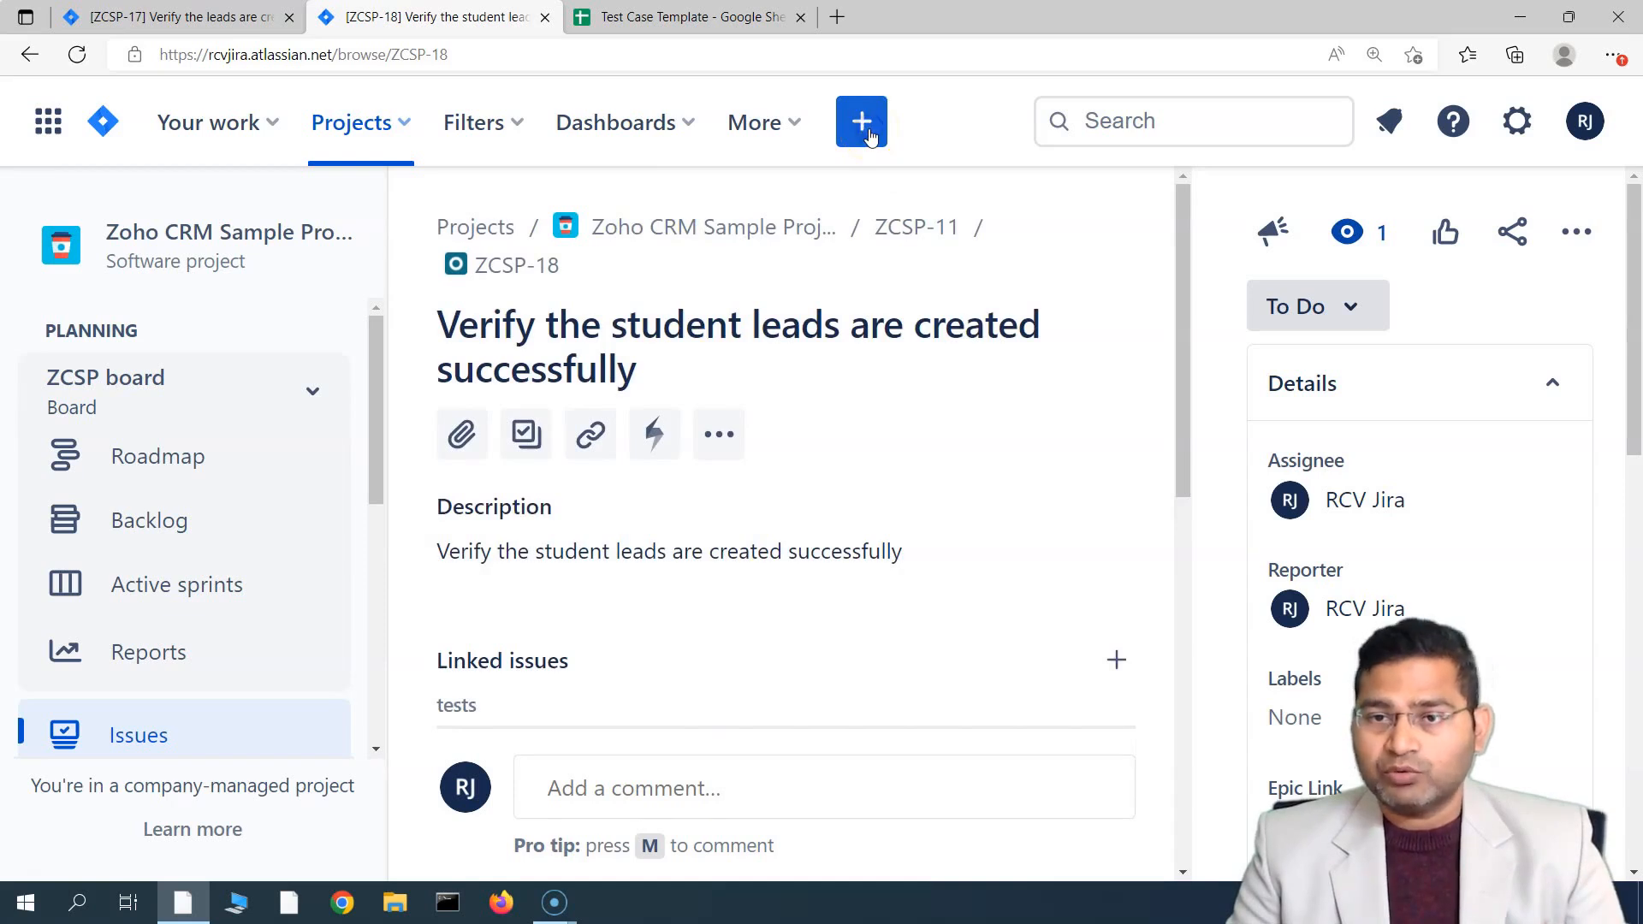
Start a new Test issue in Zoho CRM Sample Project with the summary "Verify the teacher leads are created successfully".
{"action": "left_click", "coordinate": [865, 133]}
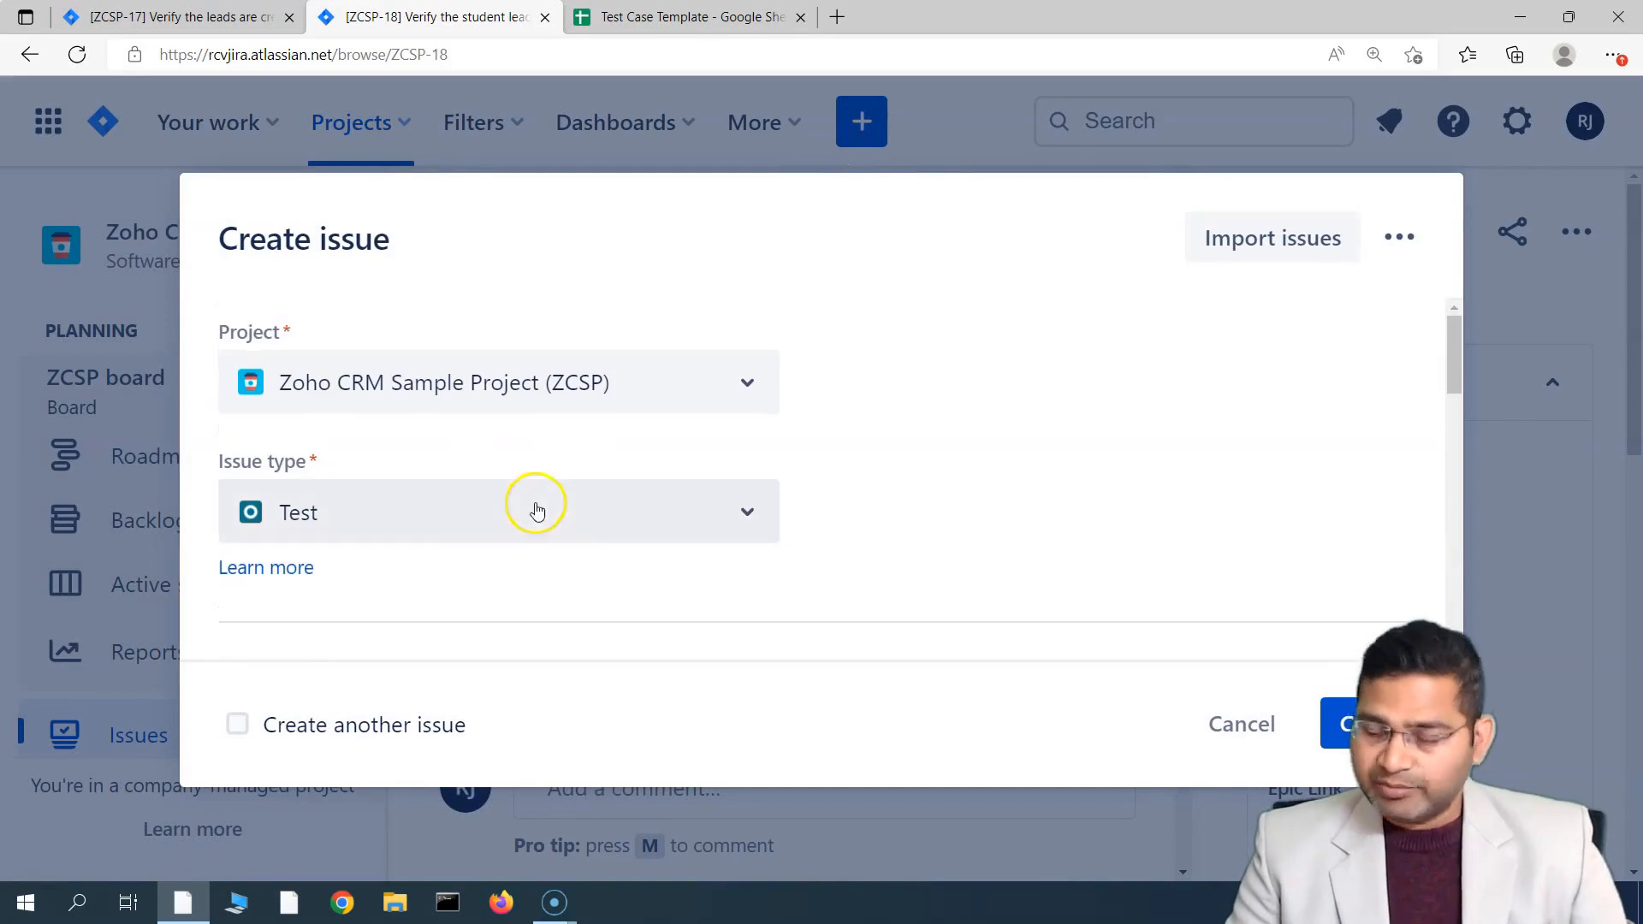
{"action": "left_click", "coordinate": [459, 541]}
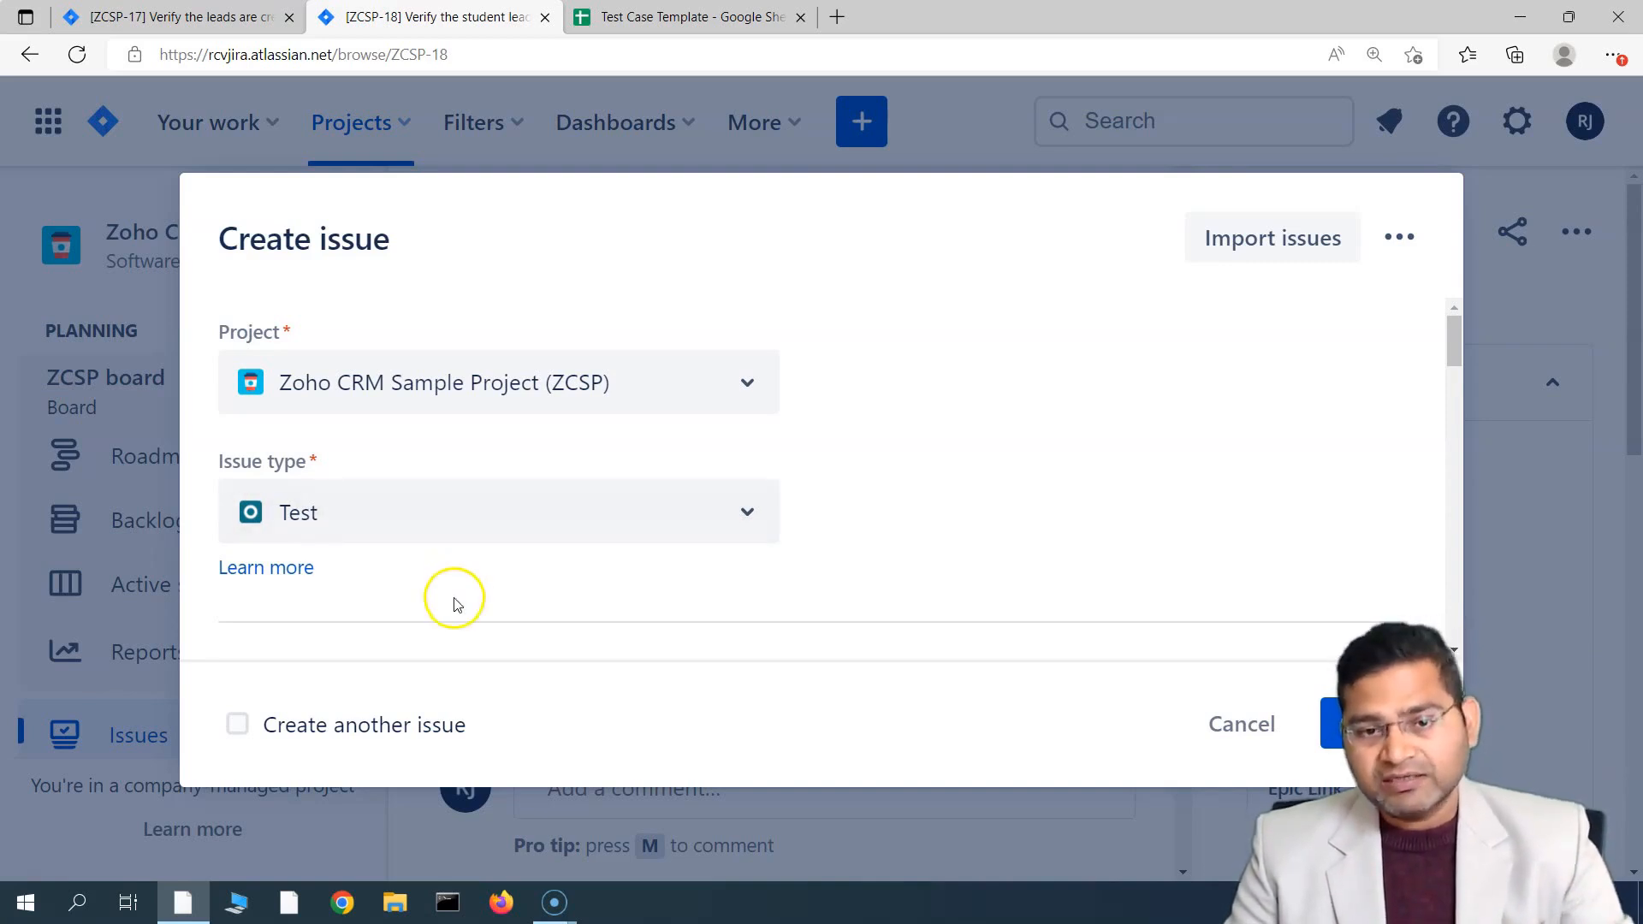
{"action": "scroll", "coordinate": [453, 607], "scroll_direction": "down", "scroll_amount": 1}
{"action": "left_click", "coordinate": [357, 475]}
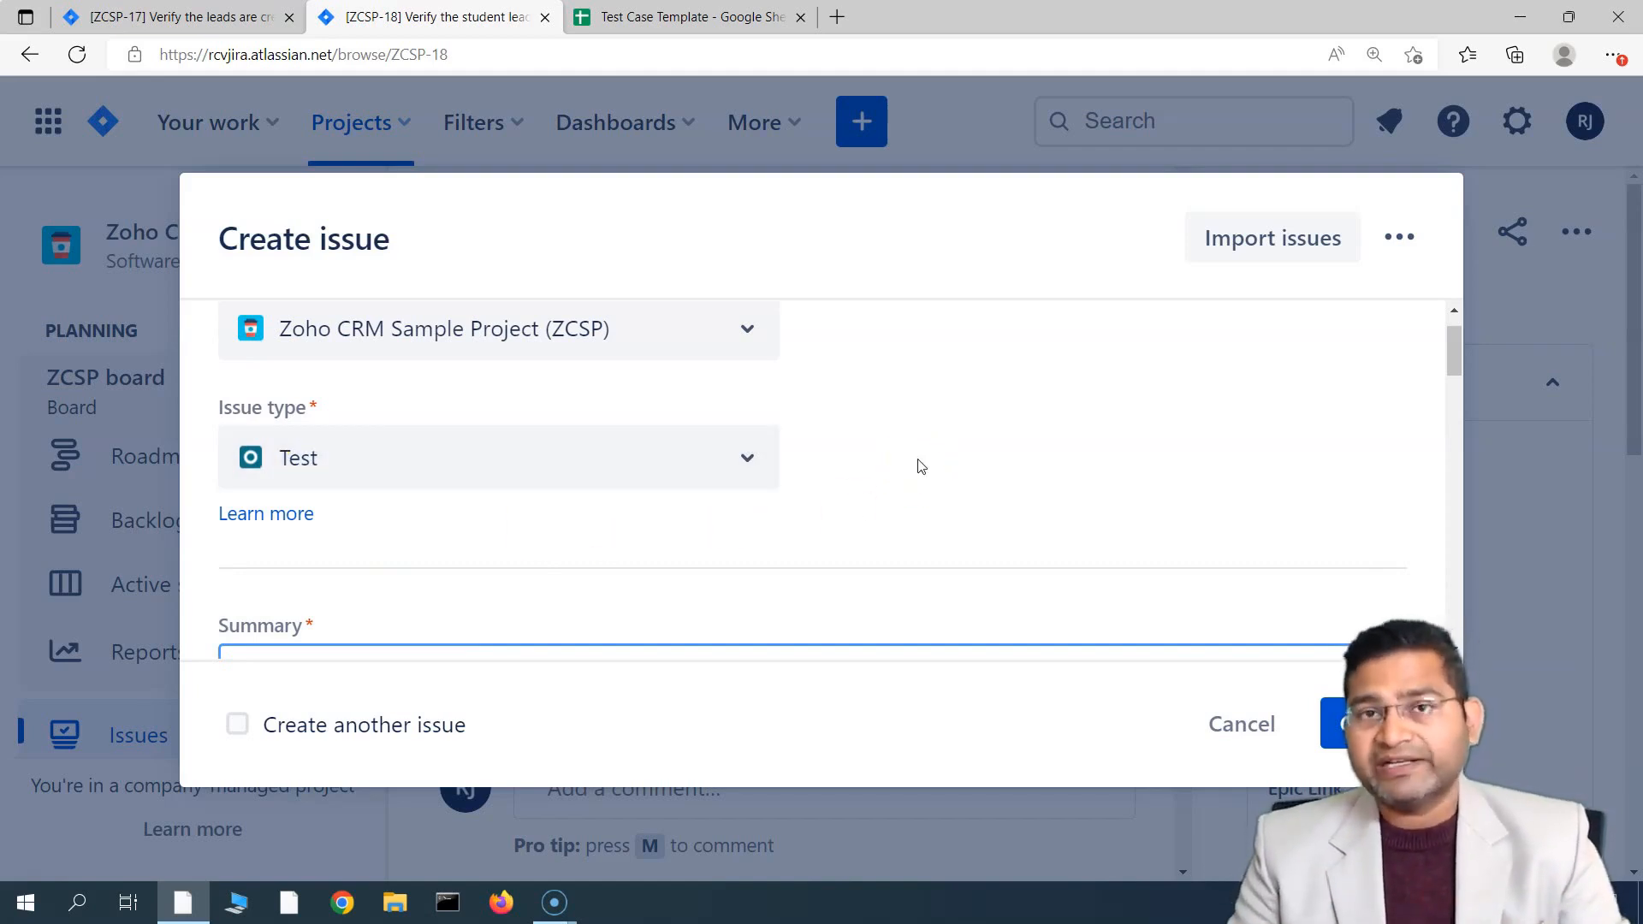
{"action": "scroll", "coordinate": [921, 467], "scroll_direction": "down", "scroll_amount": 2}
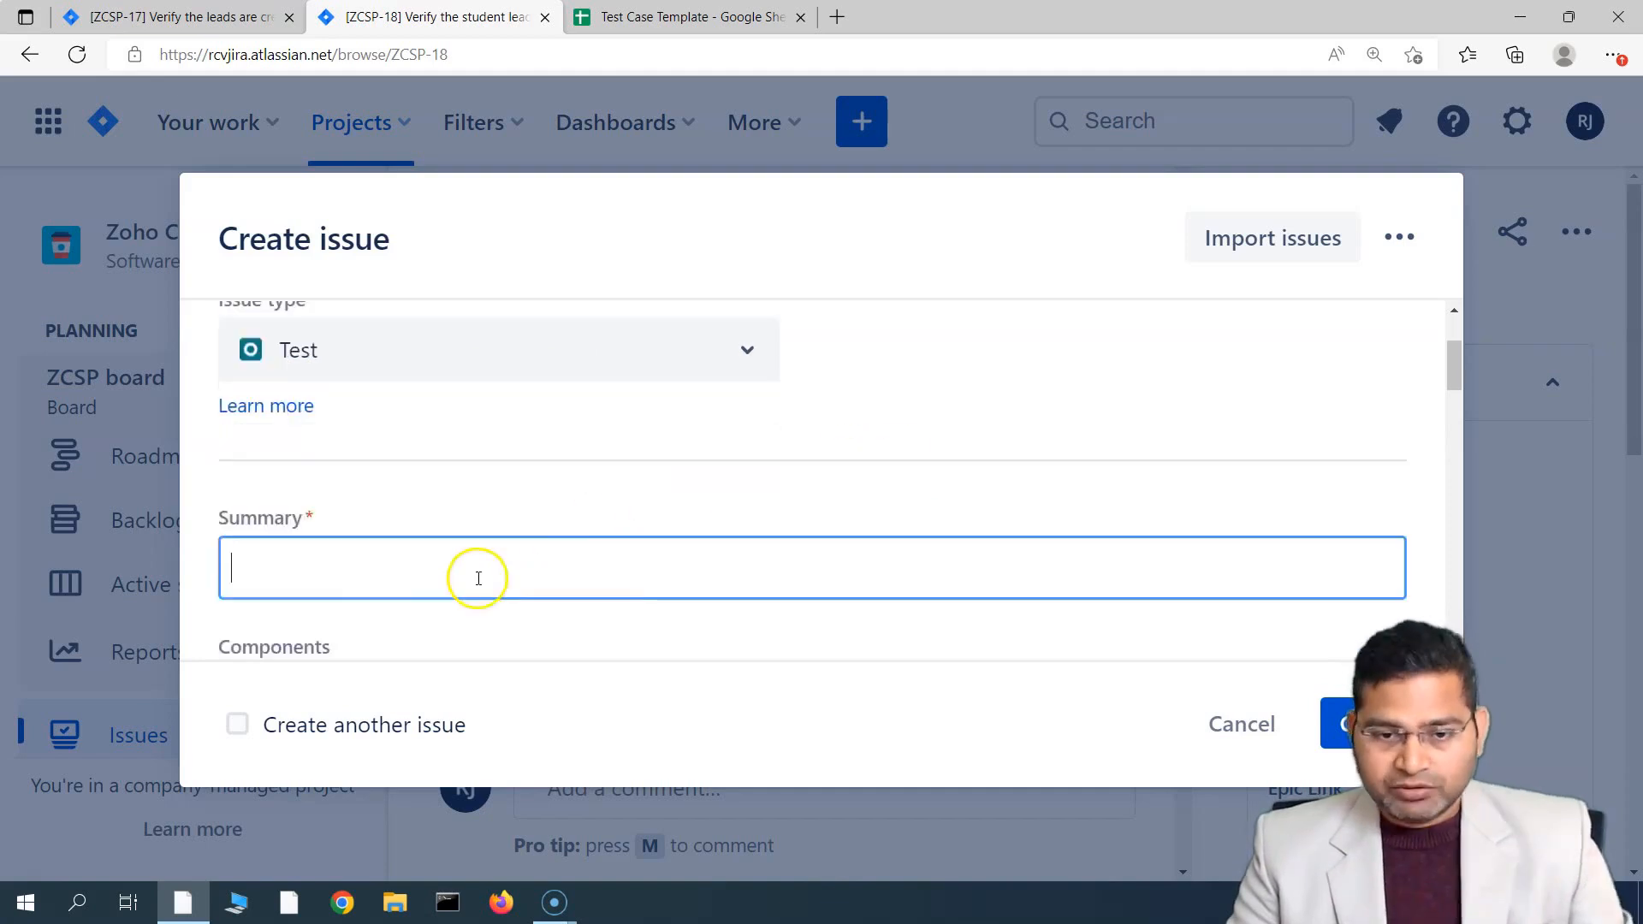
{"action": "left_click", "coordinate": [476, 576]}
{"action": "left_click", "coordinate": [466, 725]}
{"action": "double_click", "coordinate": [368, 571]}
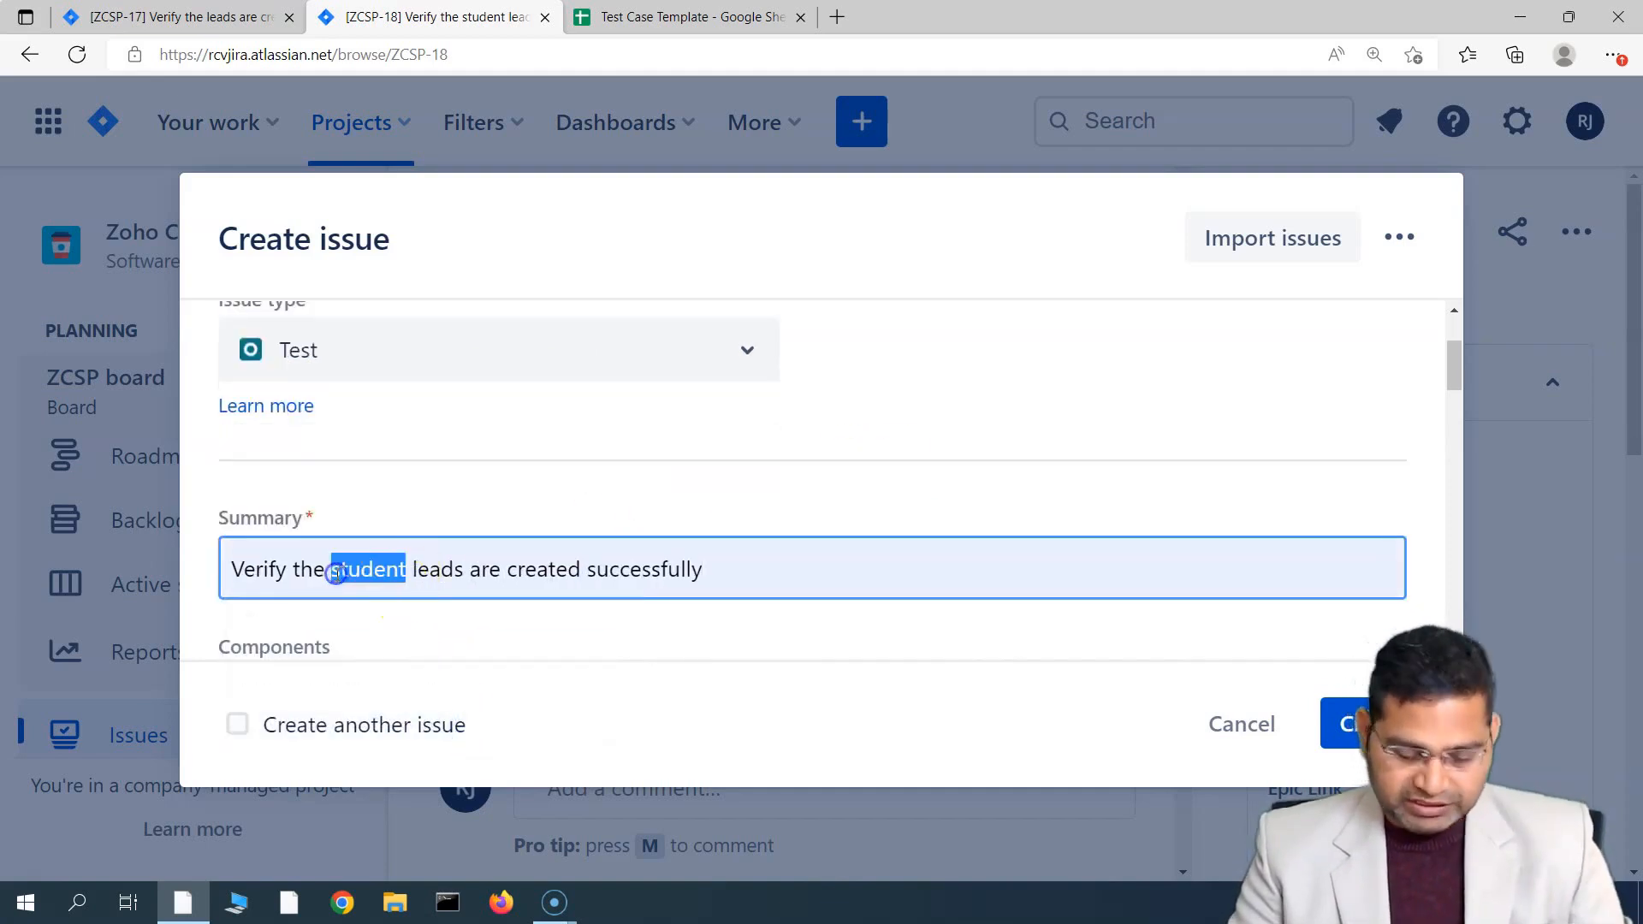
{"action": "type", "text": "teacher"}
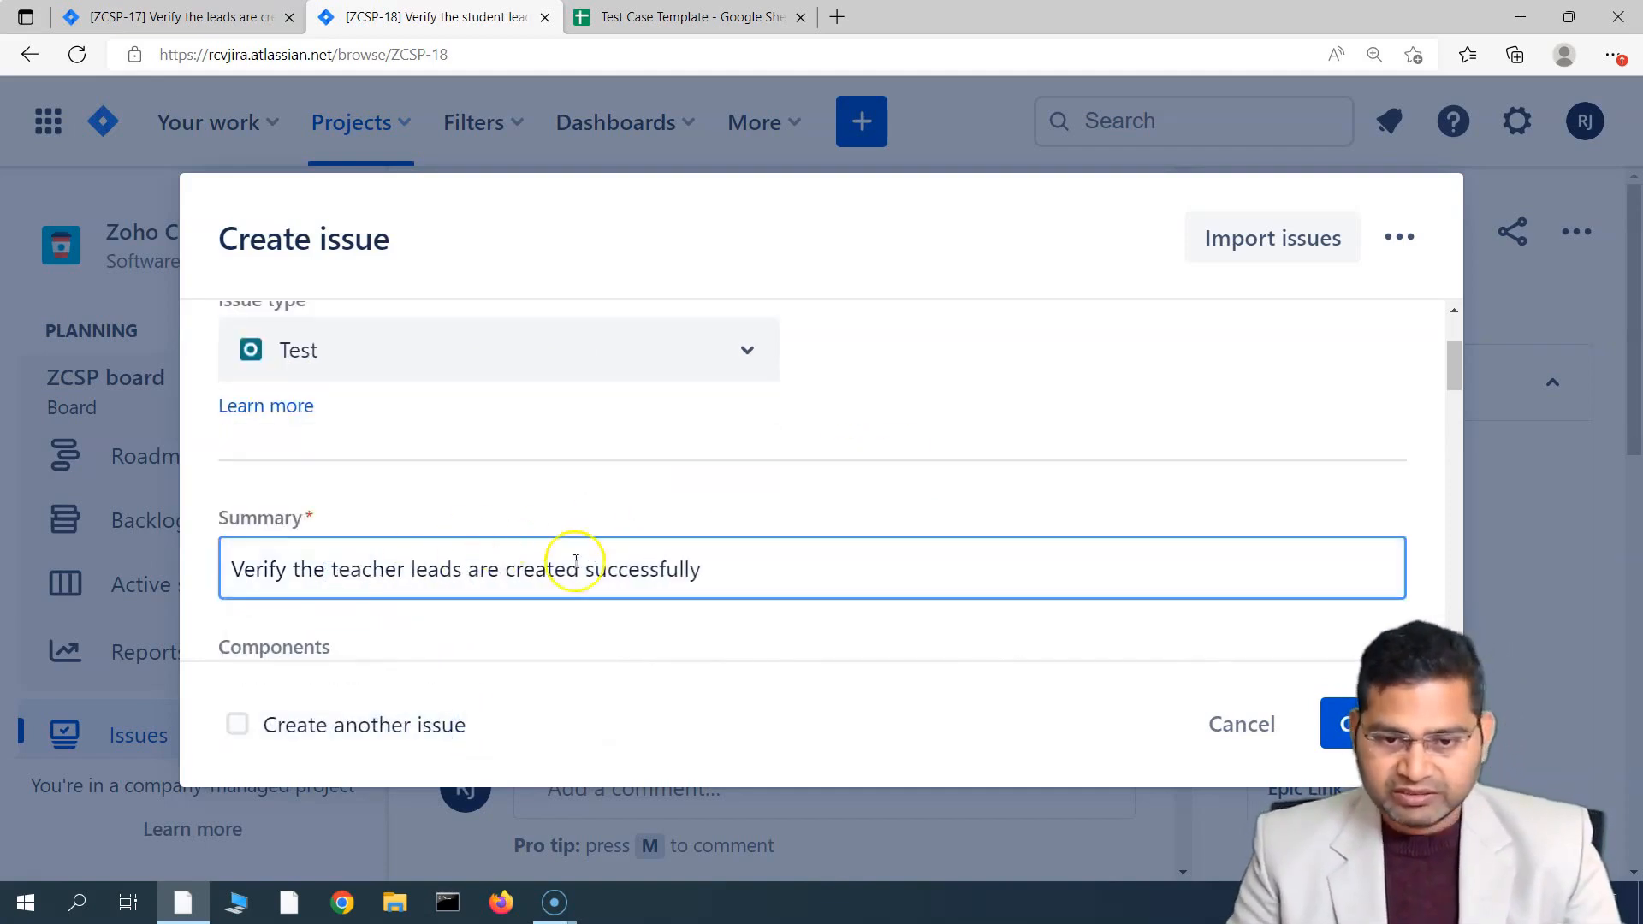
Copy the new issue's summary text into its Description field.
{"action": "key", "text": "ctrl+a"}
{"action": "key", "text": "ctrl+c"}
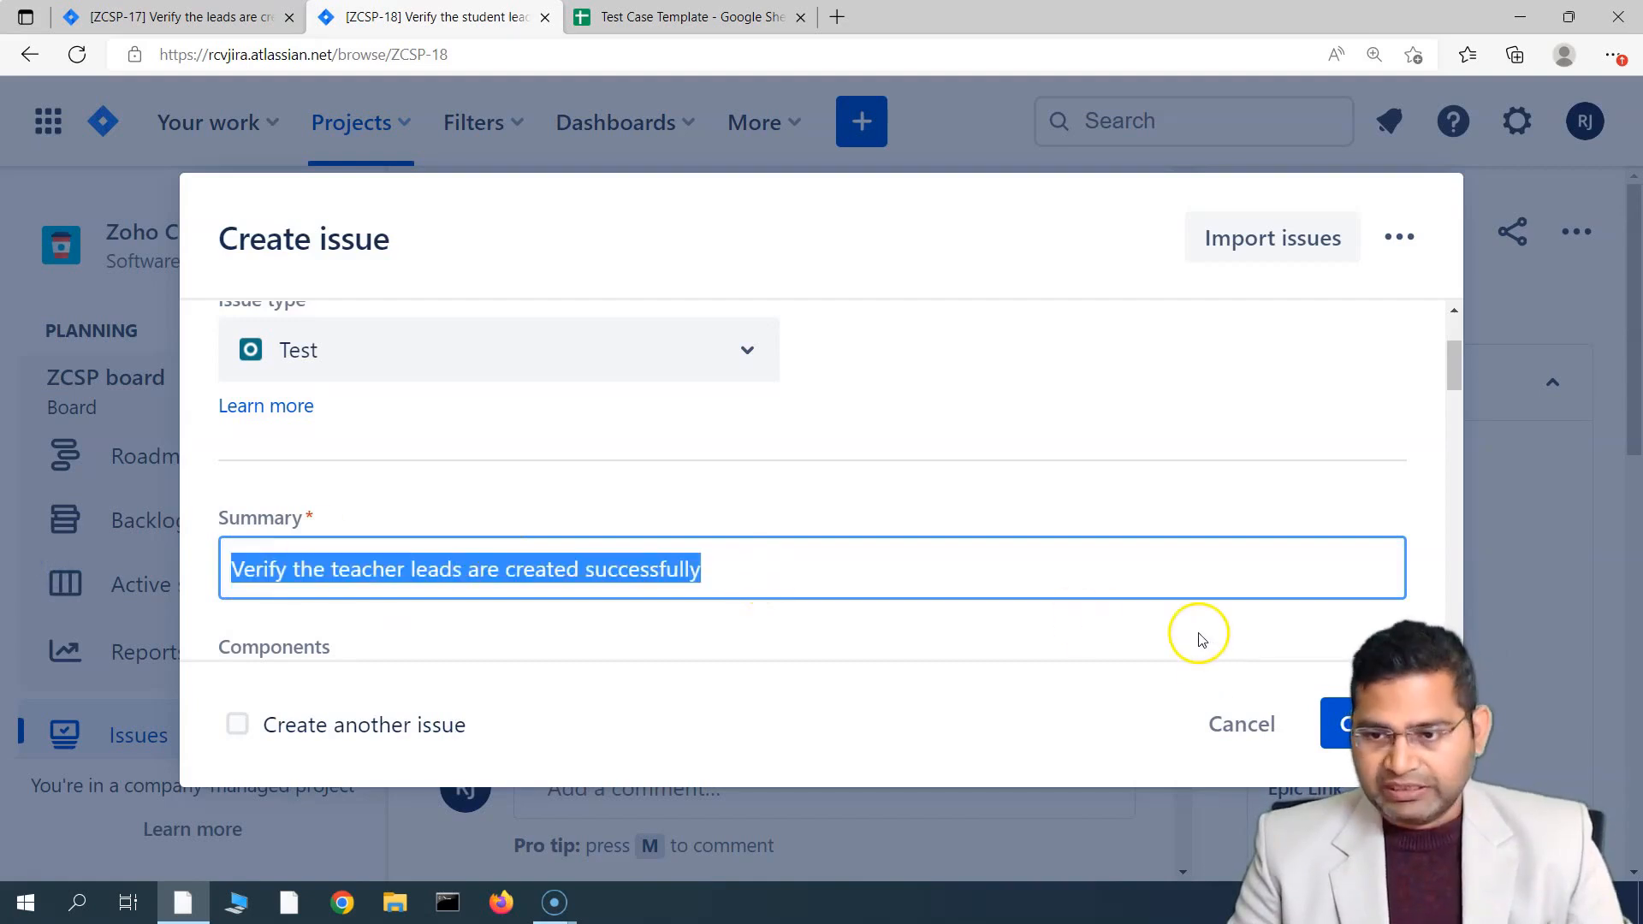
{"action": "scroll", "coordinate": [1202, 640], "scroll_direction": "down", "scroll_amount": 5}
{"action": "left_click", "coordinate": [466, 562]}
{"action": "key", "text": "ctrl+v"}
Link the new issue to user story ZCSP-14 with the "tests" relation.
{"action": "scroll", "coordinate": [466, 562], "scroll_direction": "down", "scroll_amount": 3}
{"action": "scroll", "coordinate": [476, 495], "scroll_direction": "up", "scroll_amount": 2}
{"action": "scroll", "coordinate": [476, 495], "scroll_direction": "down", "scroll_amount": 5}
{"action": "left_click", "coordinate": [400, 428]}
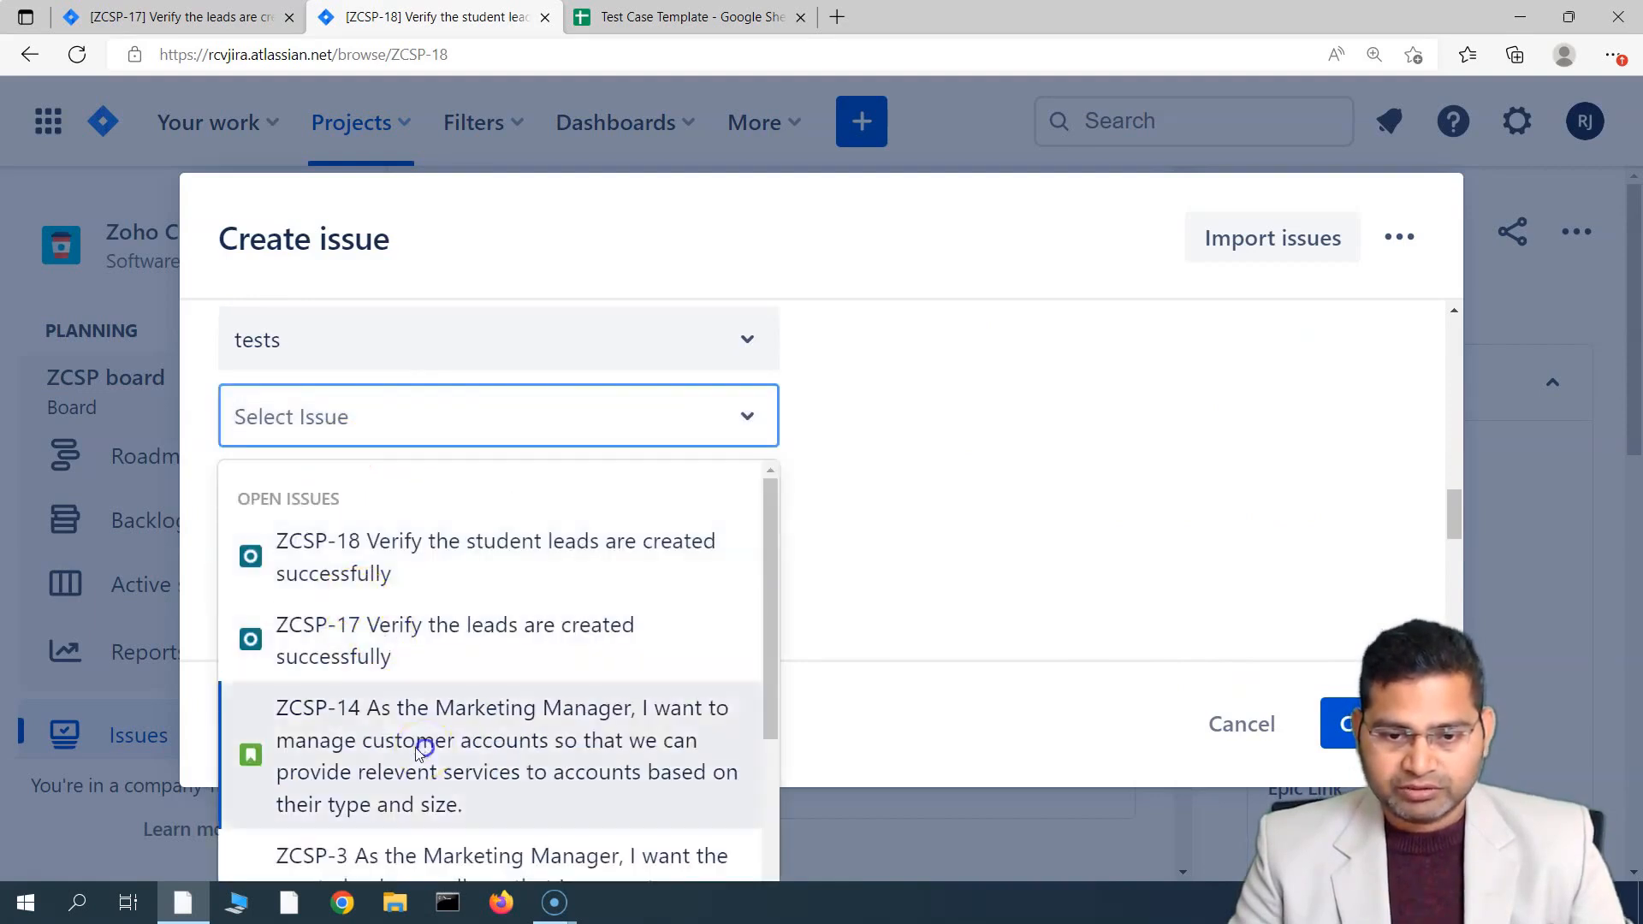
{"action": "left_click", "coordinate": [419, 748]}
Set the Epic Link to Account Management (ZCSP-11) and create the issue.
{"action": "scroll", "coordinate": [465, 550], "scroll_direction": "down", "scroll_amount": 6}
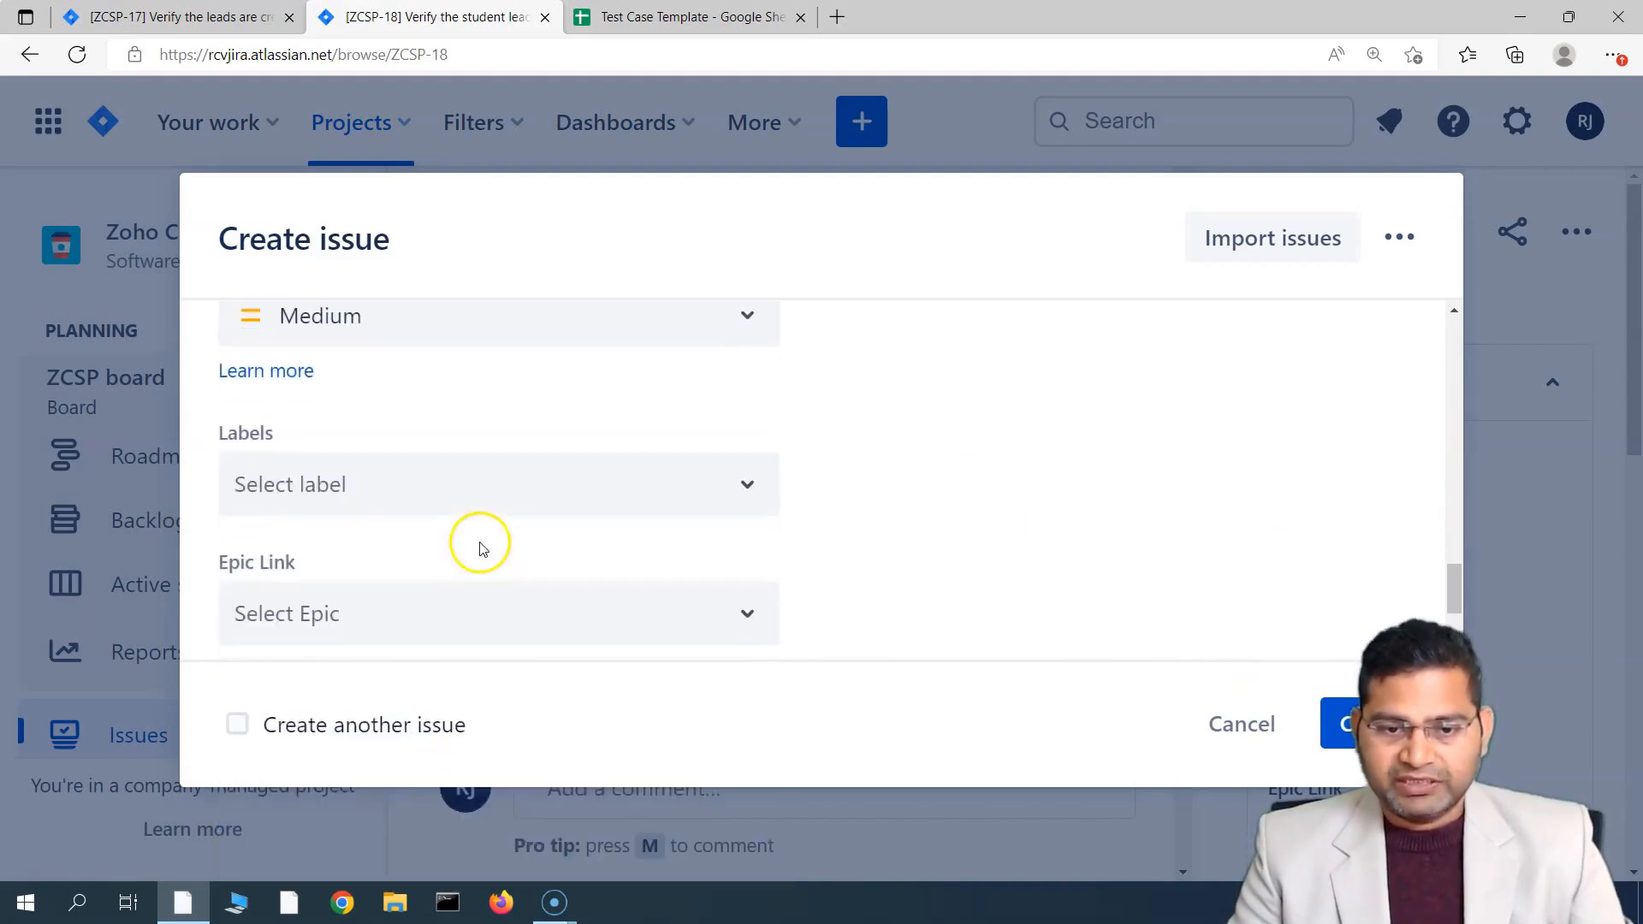
{"action": "scroll", "coordinate": [481, 549], "scroll_direction": "down", "scroll_amount": 2}
{"action": "left_click", "coordinate": [381, 502]}
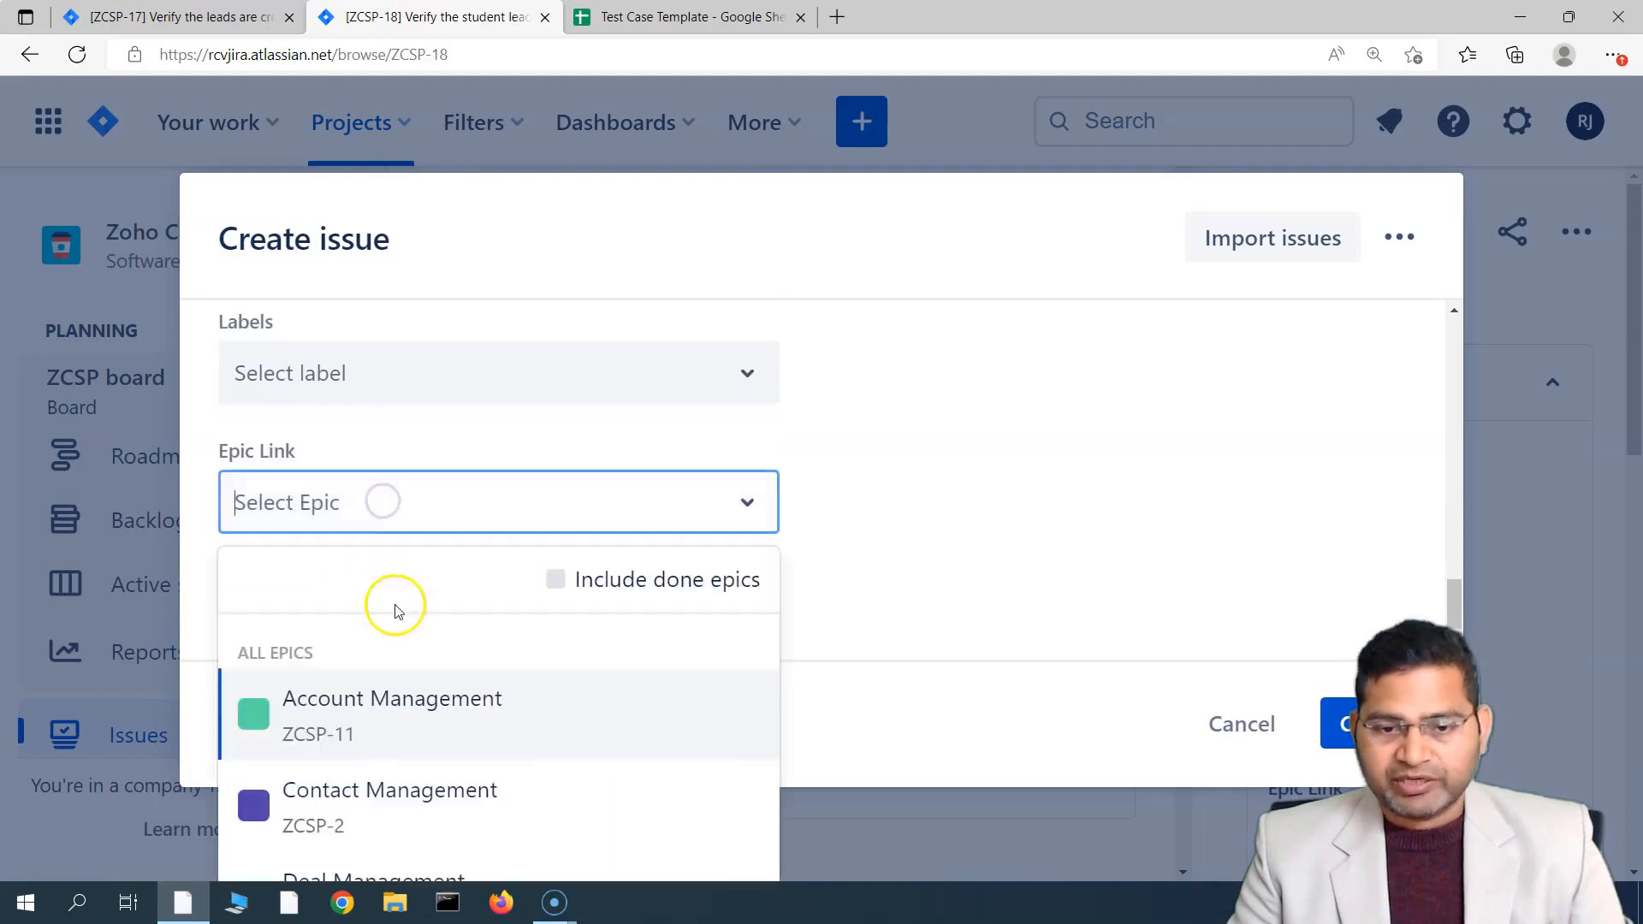
{"action": "left_click", "coordinate": [402, 745]}
{"action": "scroll", "coordinate": [913, 531], "scroll_direction": "down", "scroll_amount": 1}
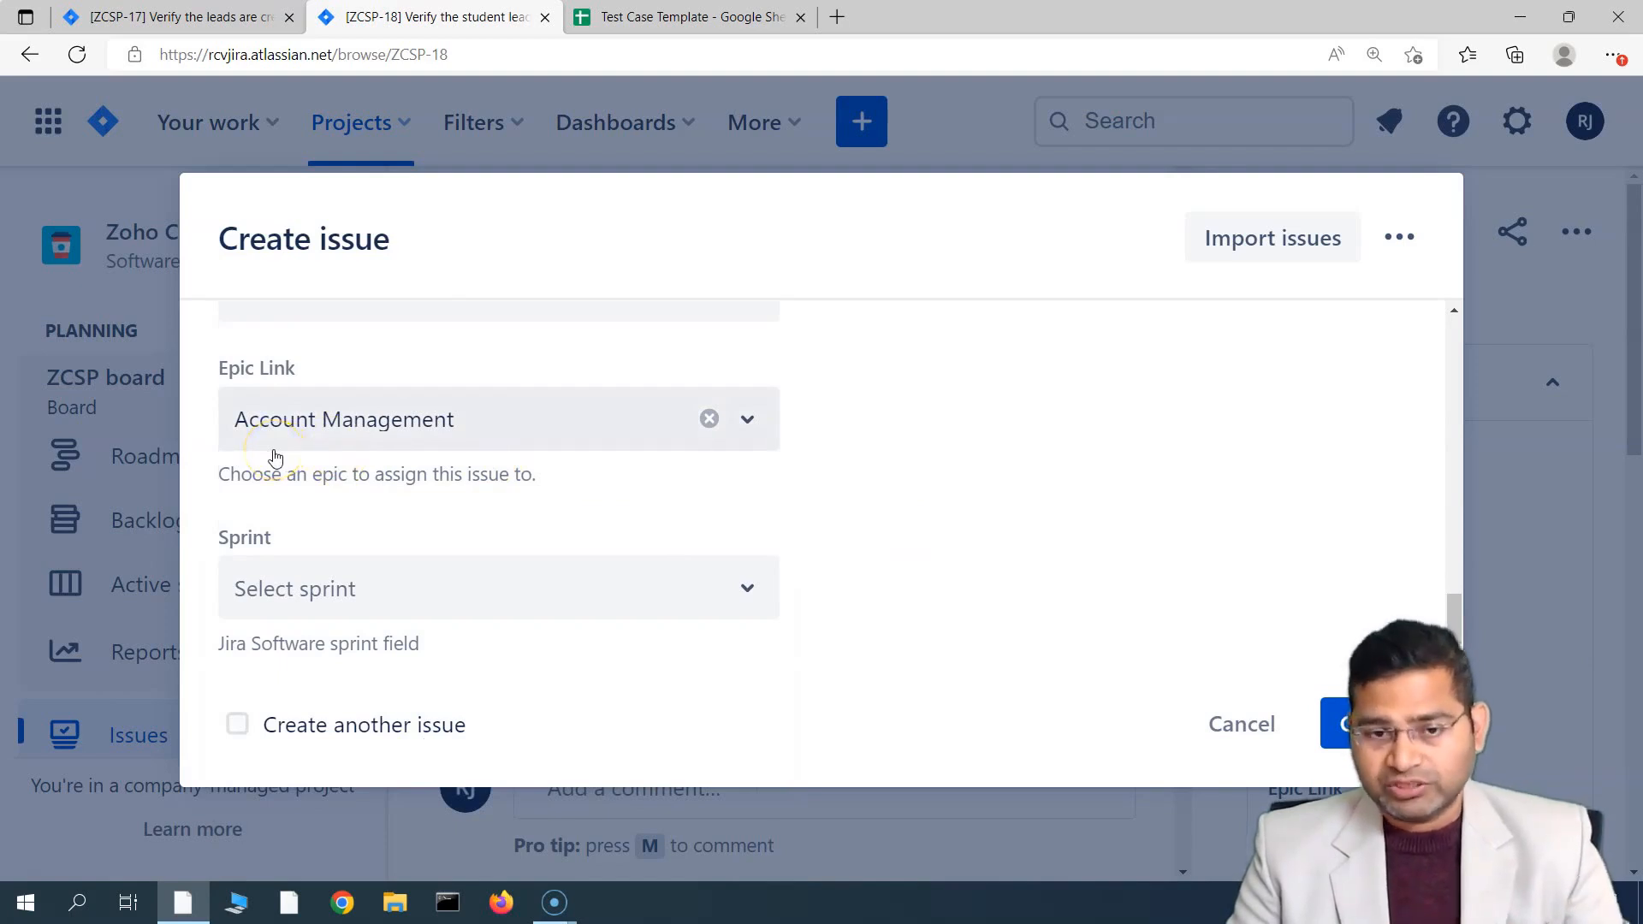
{"action": "scroll", "coordinate": [902, 488], "scroll_direction": "up", "scroll_amount": 3}
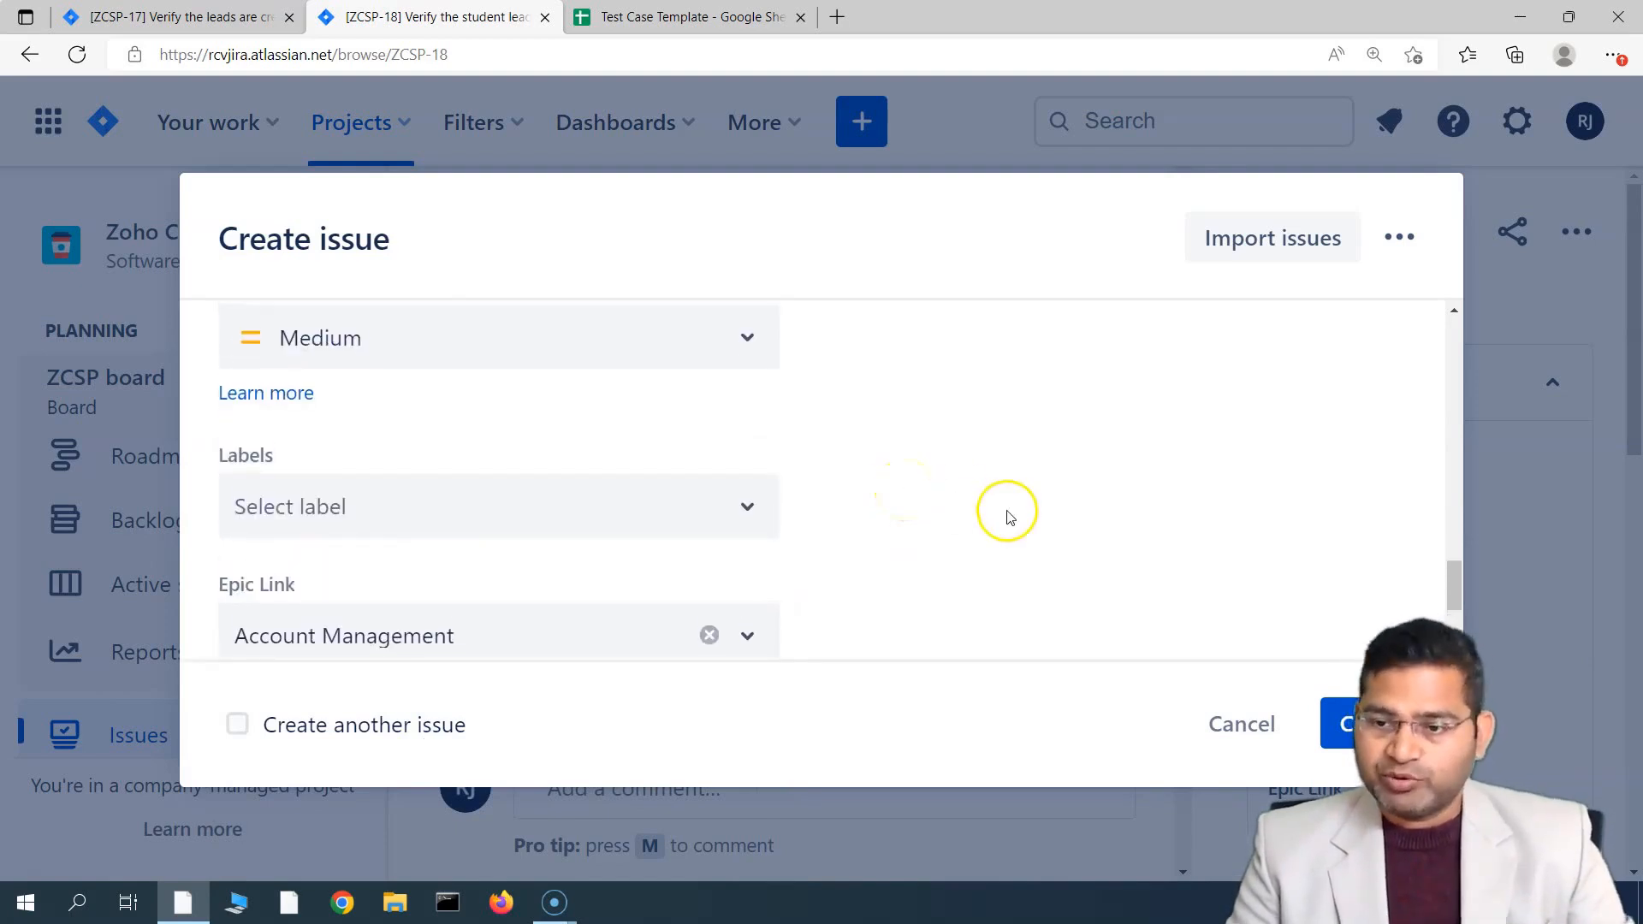
{"action": "scroll", "coordinate": [1010, 516], "scroll_direction": "down", "scroll_amount": 3}
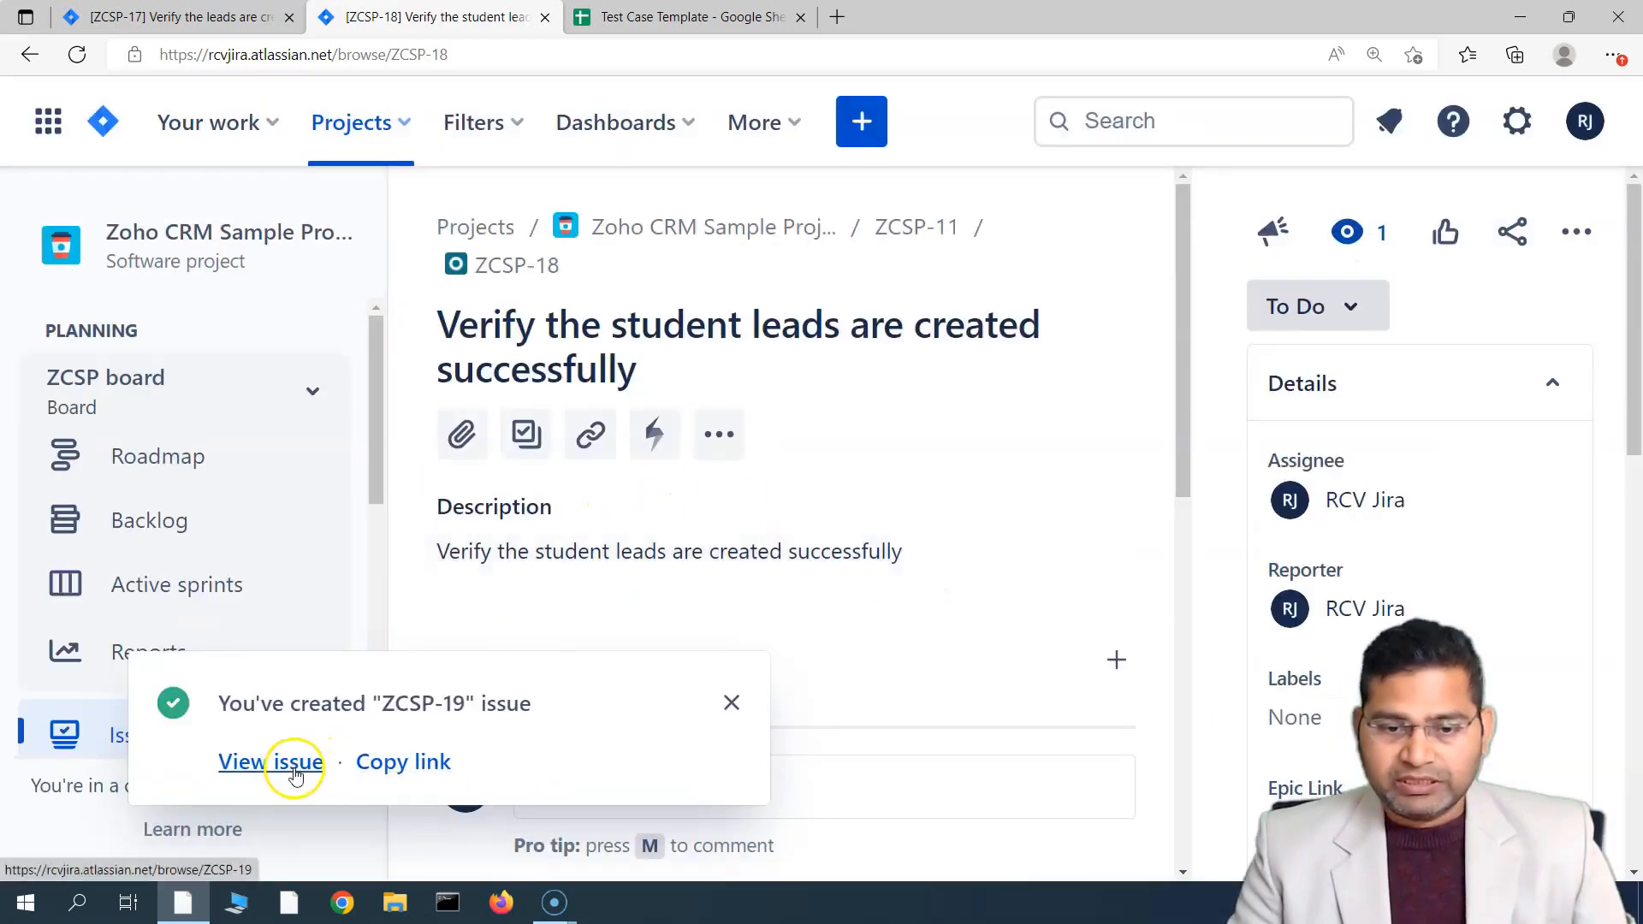
Open the newly created teacher leads test issue and go to its Test details section.
{"action": "left_click", "coordinate": [296, 775]}
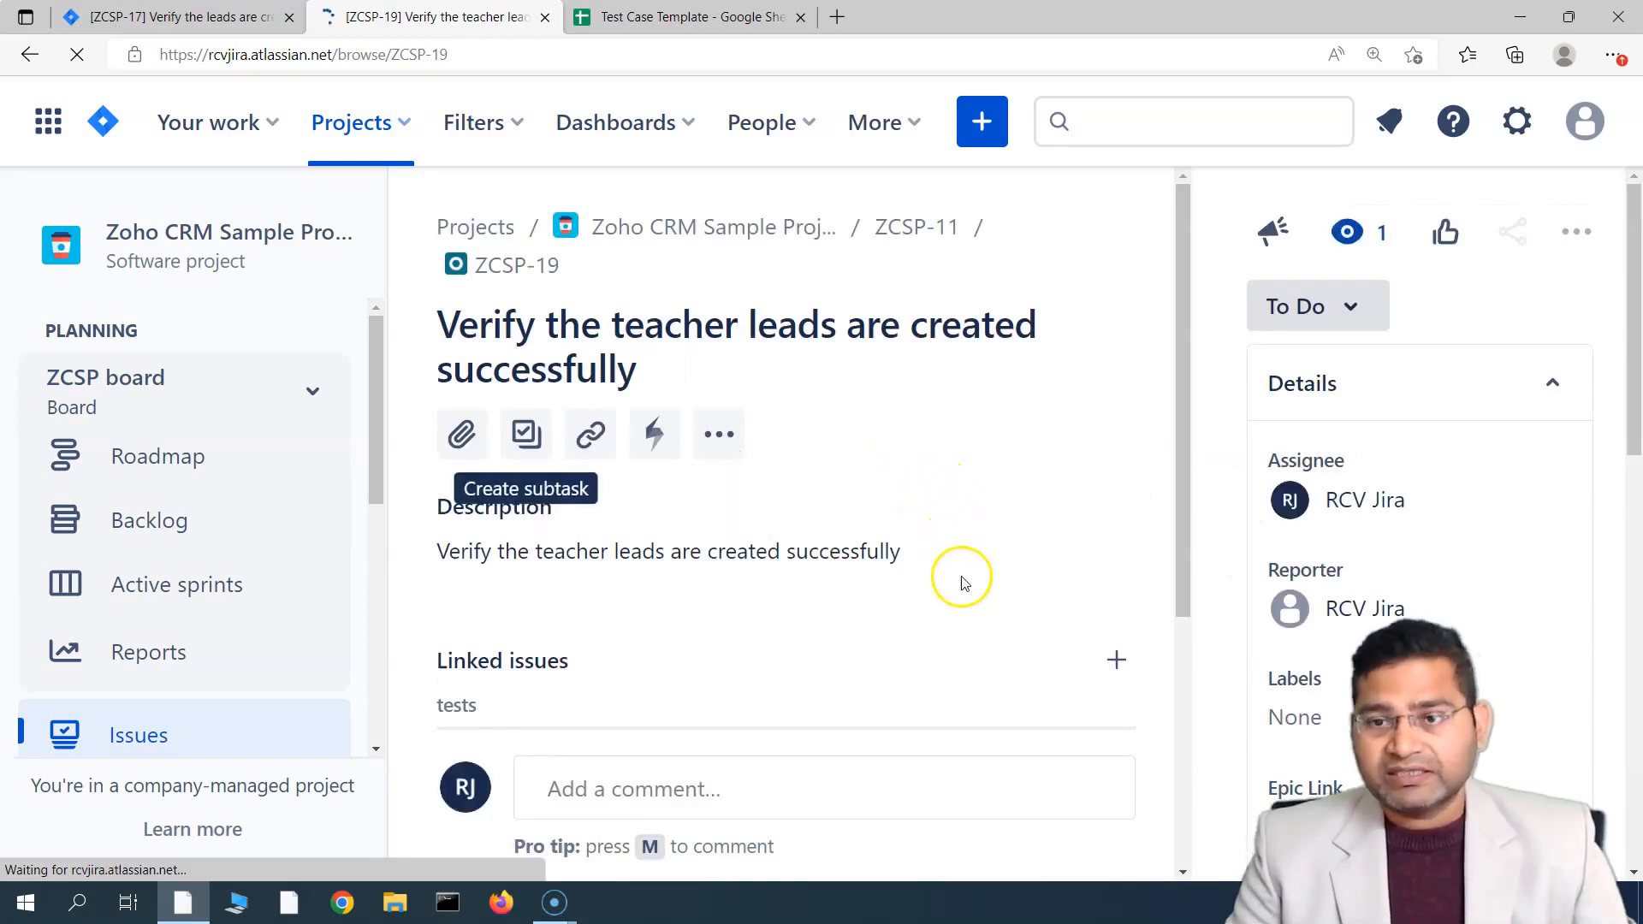
{"action": "scroll", "coordinate": [970, 593], "scroll_direction": "down", "scroll_amount": 1}
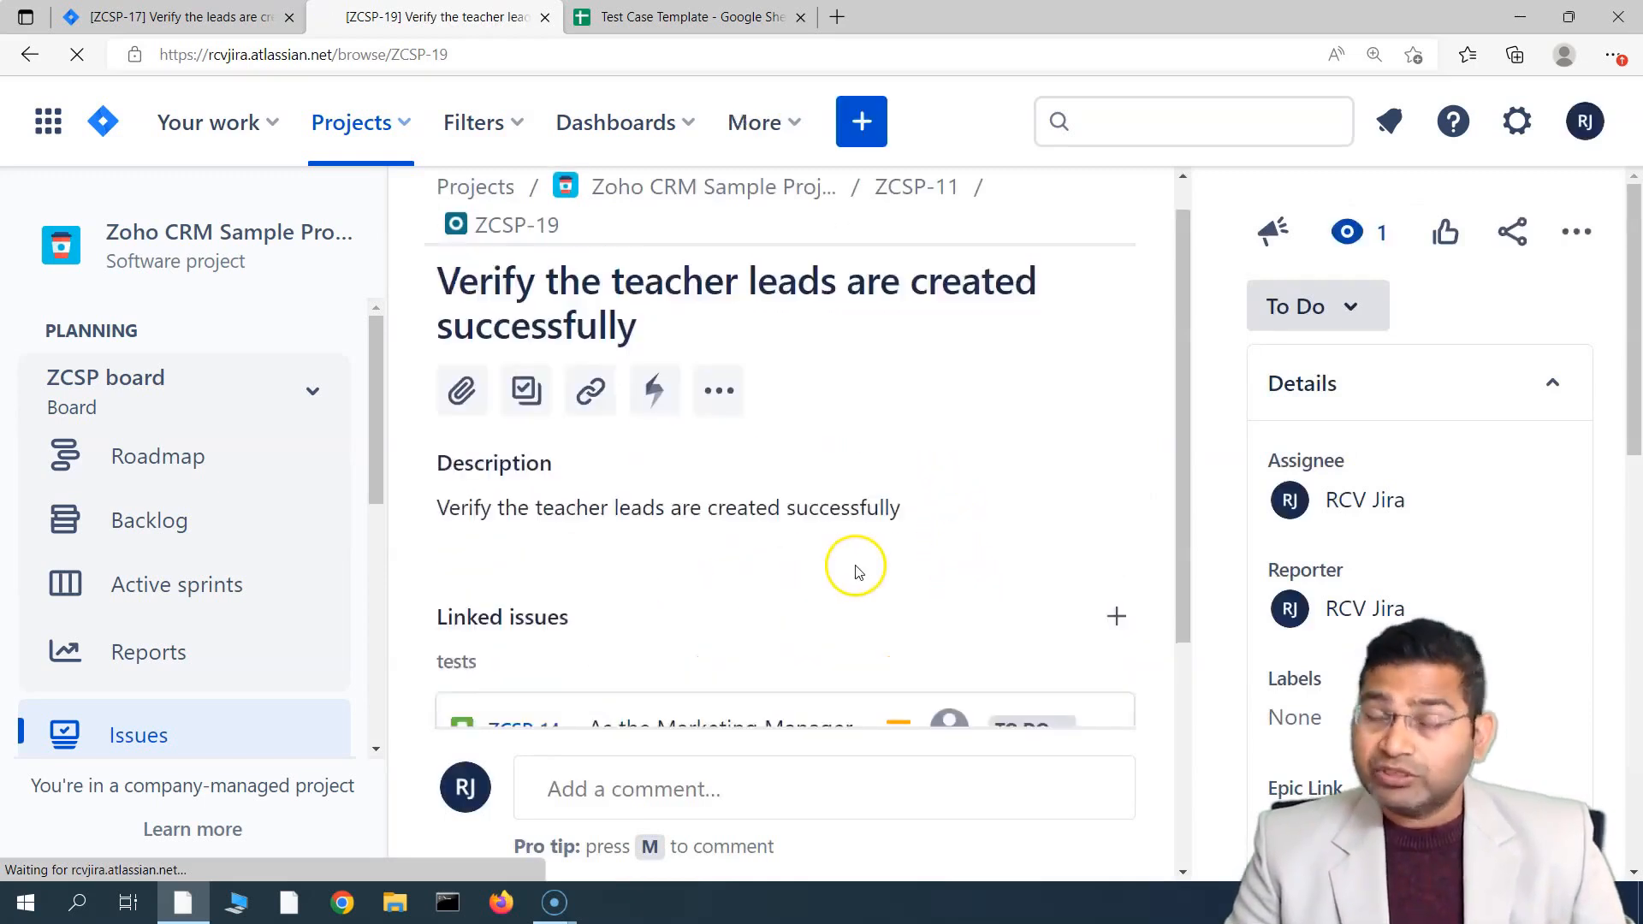
{"action": "scroll", "coordinate": [873, 582], "scroll_direction": "down", "scroll_amount": 4}
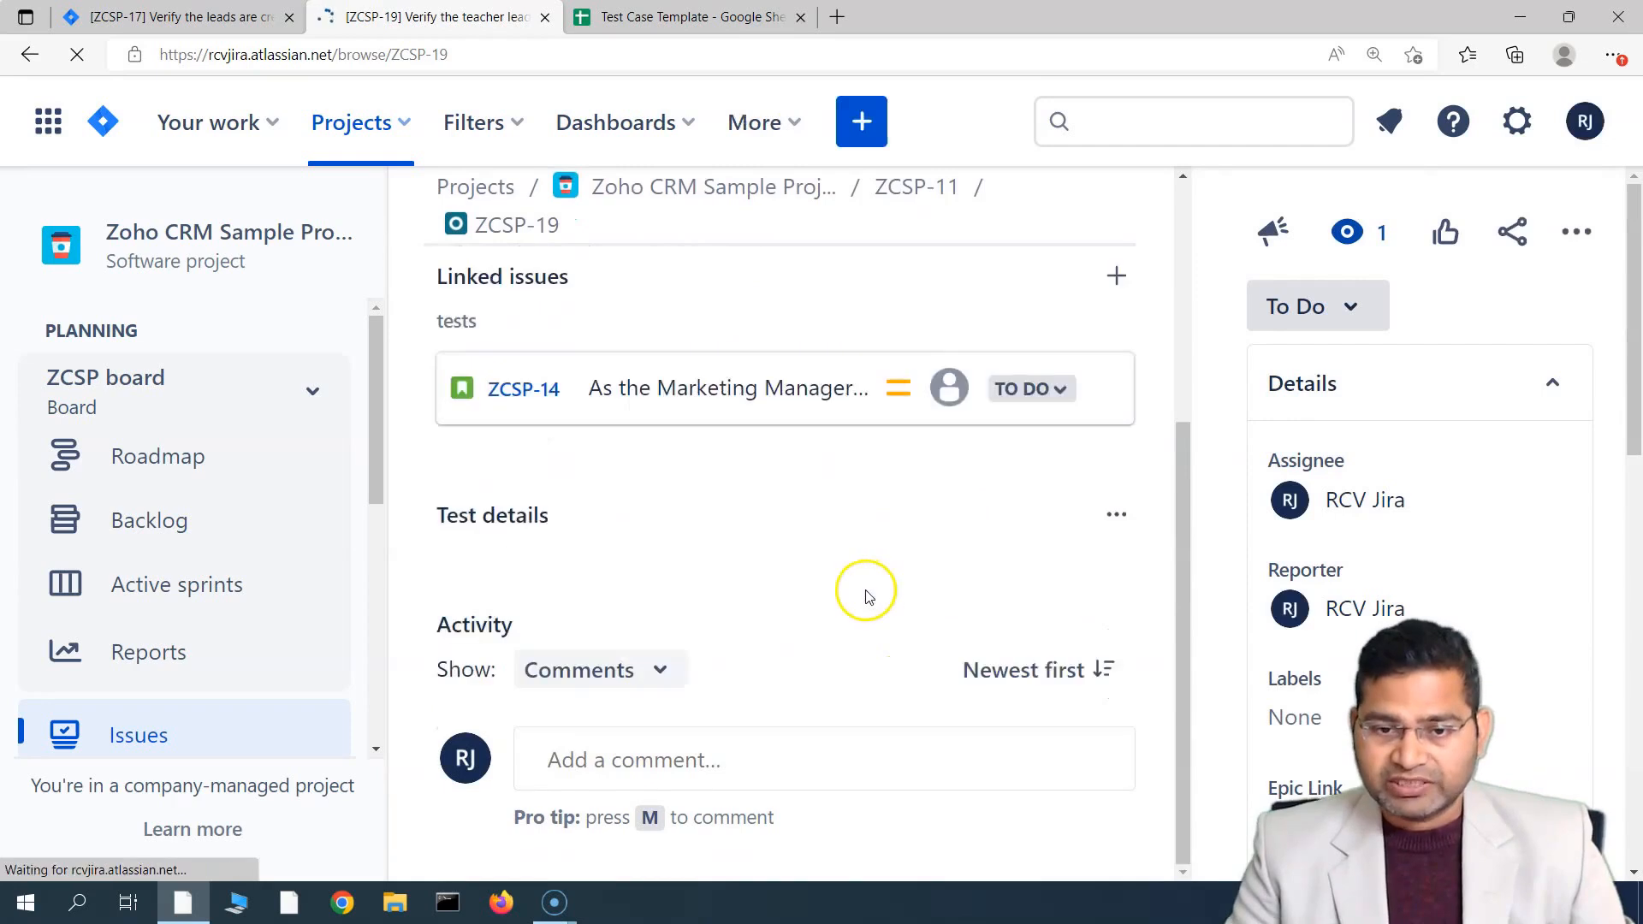
{"action": "scroll", "coordinate": [781, 576], "scroll_direction": "up", "scroll_amount": 5}
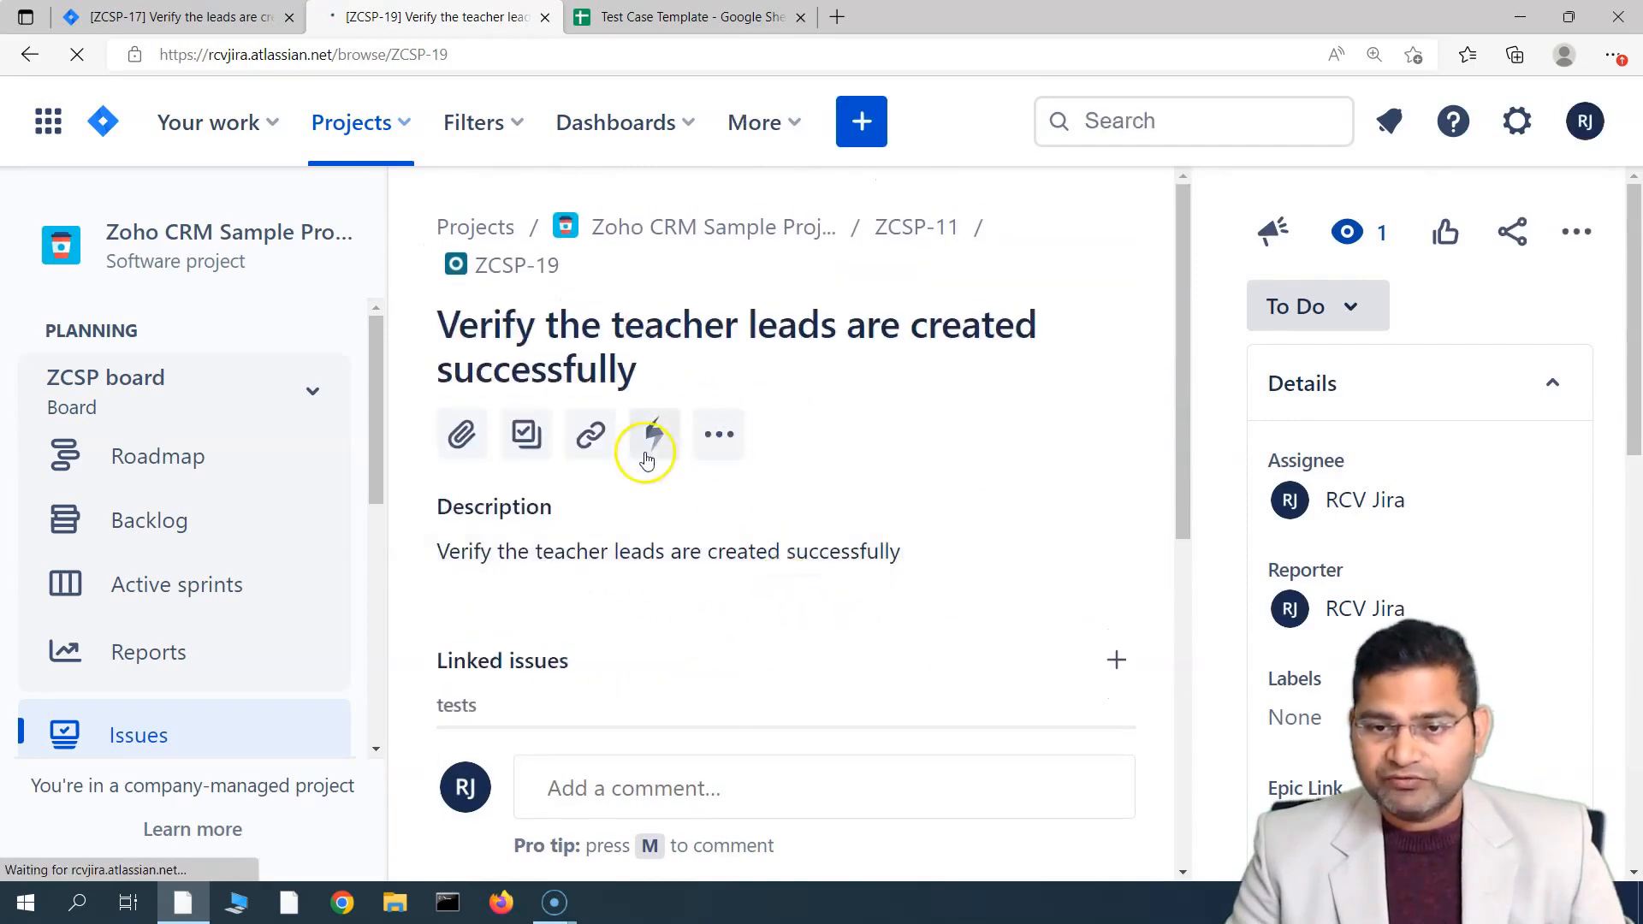
{"action": "left_click", "coordinate": [653, 440]}
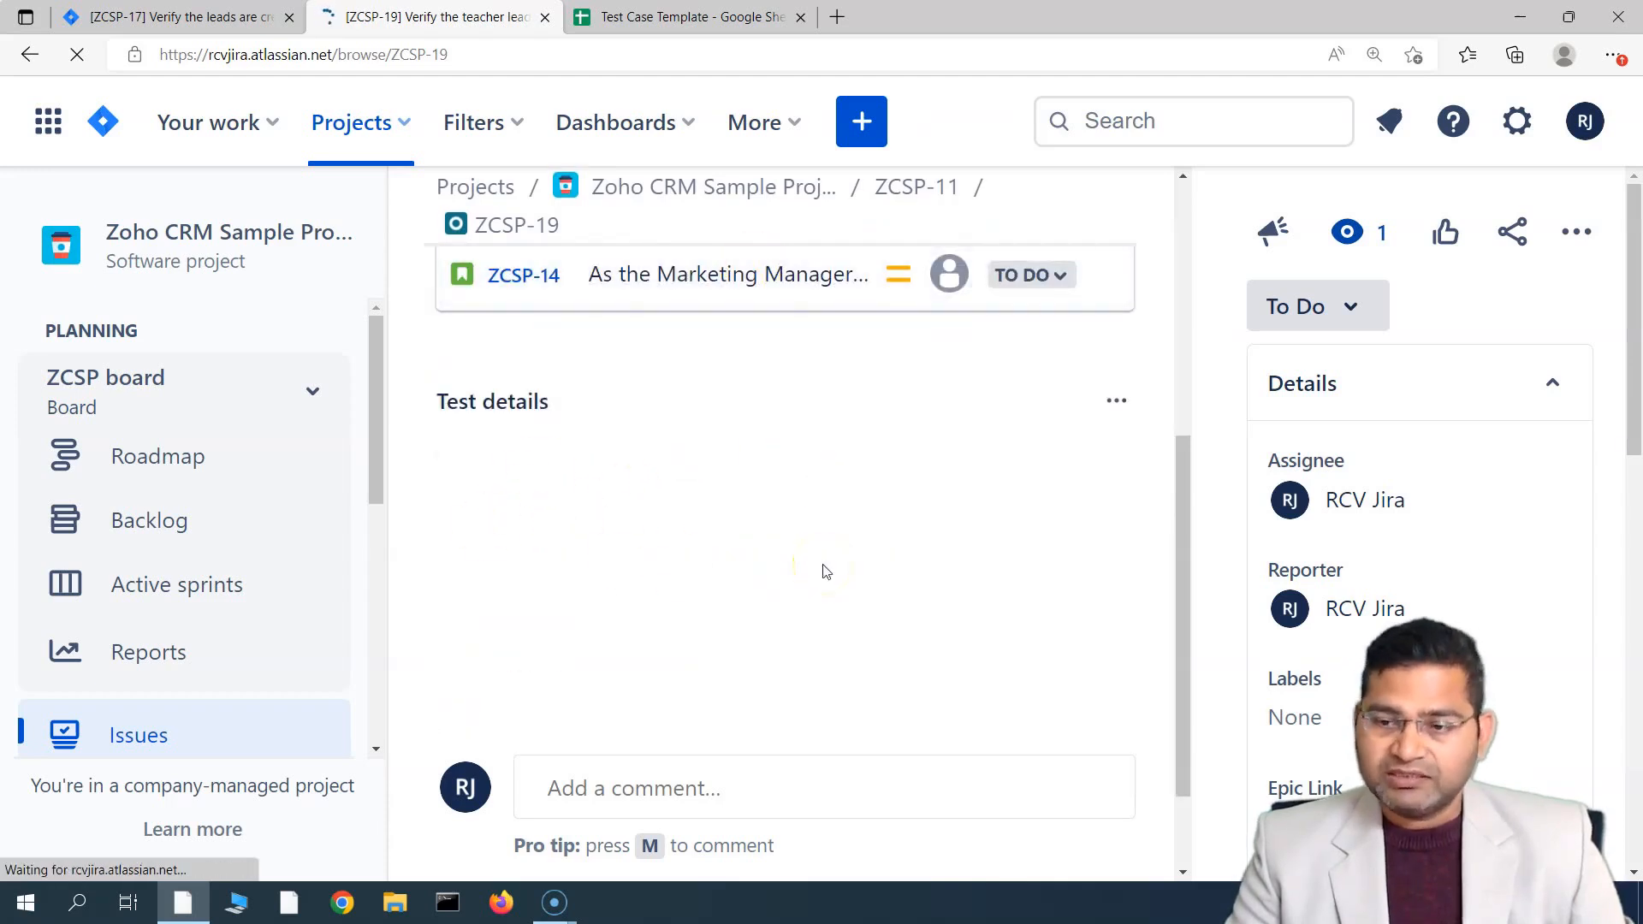
Change the teacher leads test's type to Cucumber and confirm replacing the current test specification.
{"action": "left_click", "coordinate": [727, 495]}
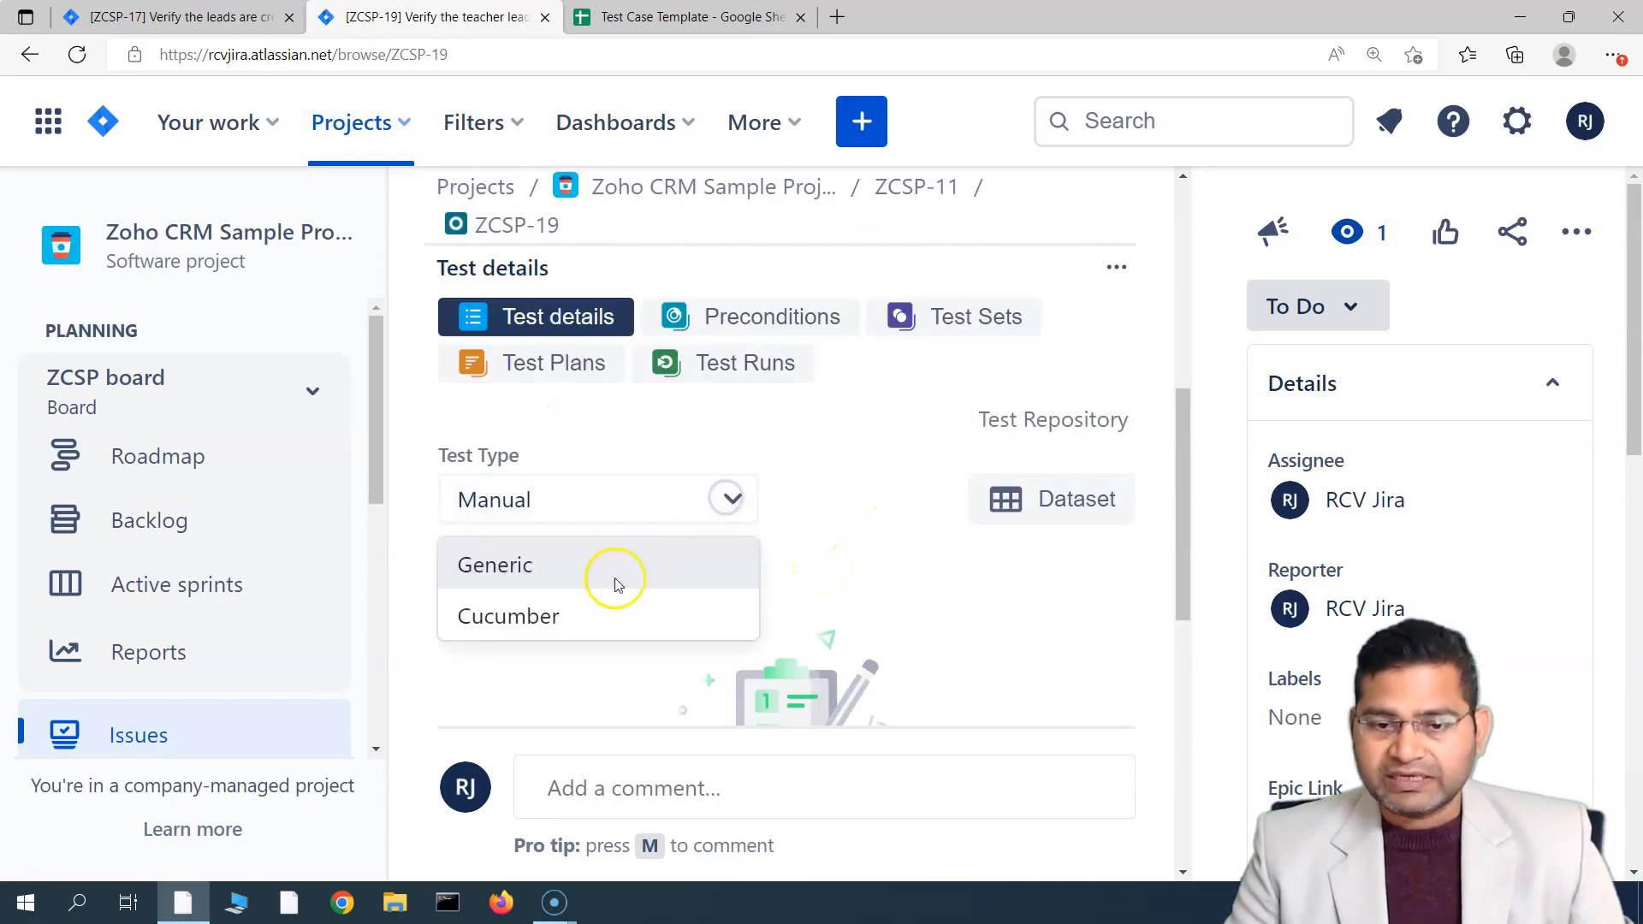
{"action": "left_click", "coordinate": [510, 617]}
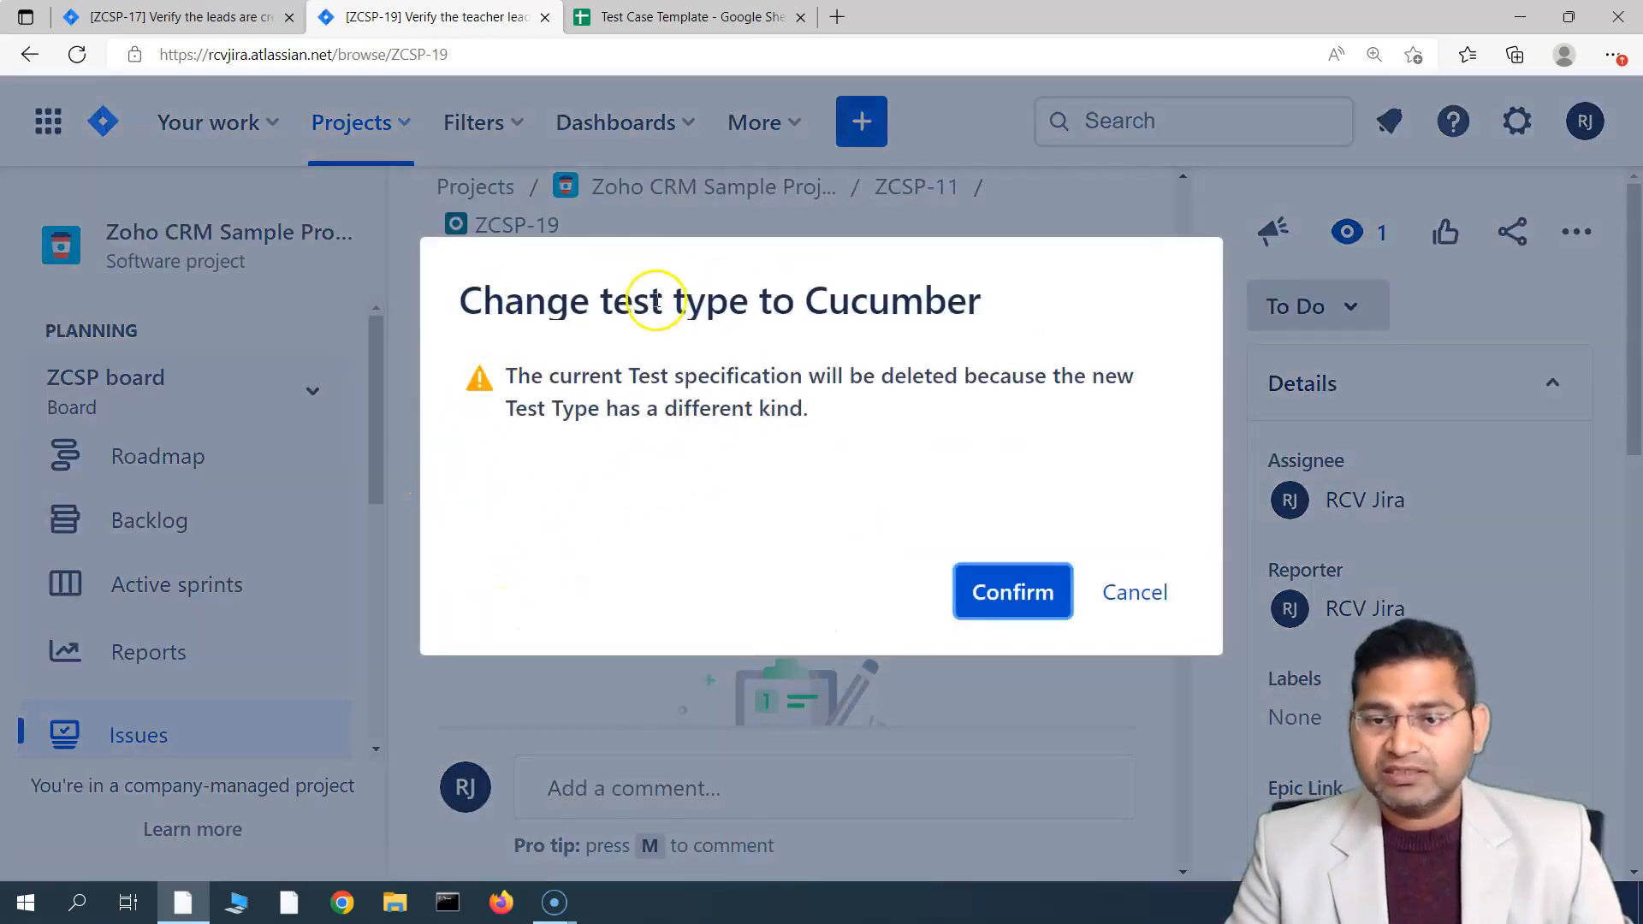
{"action": "left_click", "coordinate": [1027, 597]}
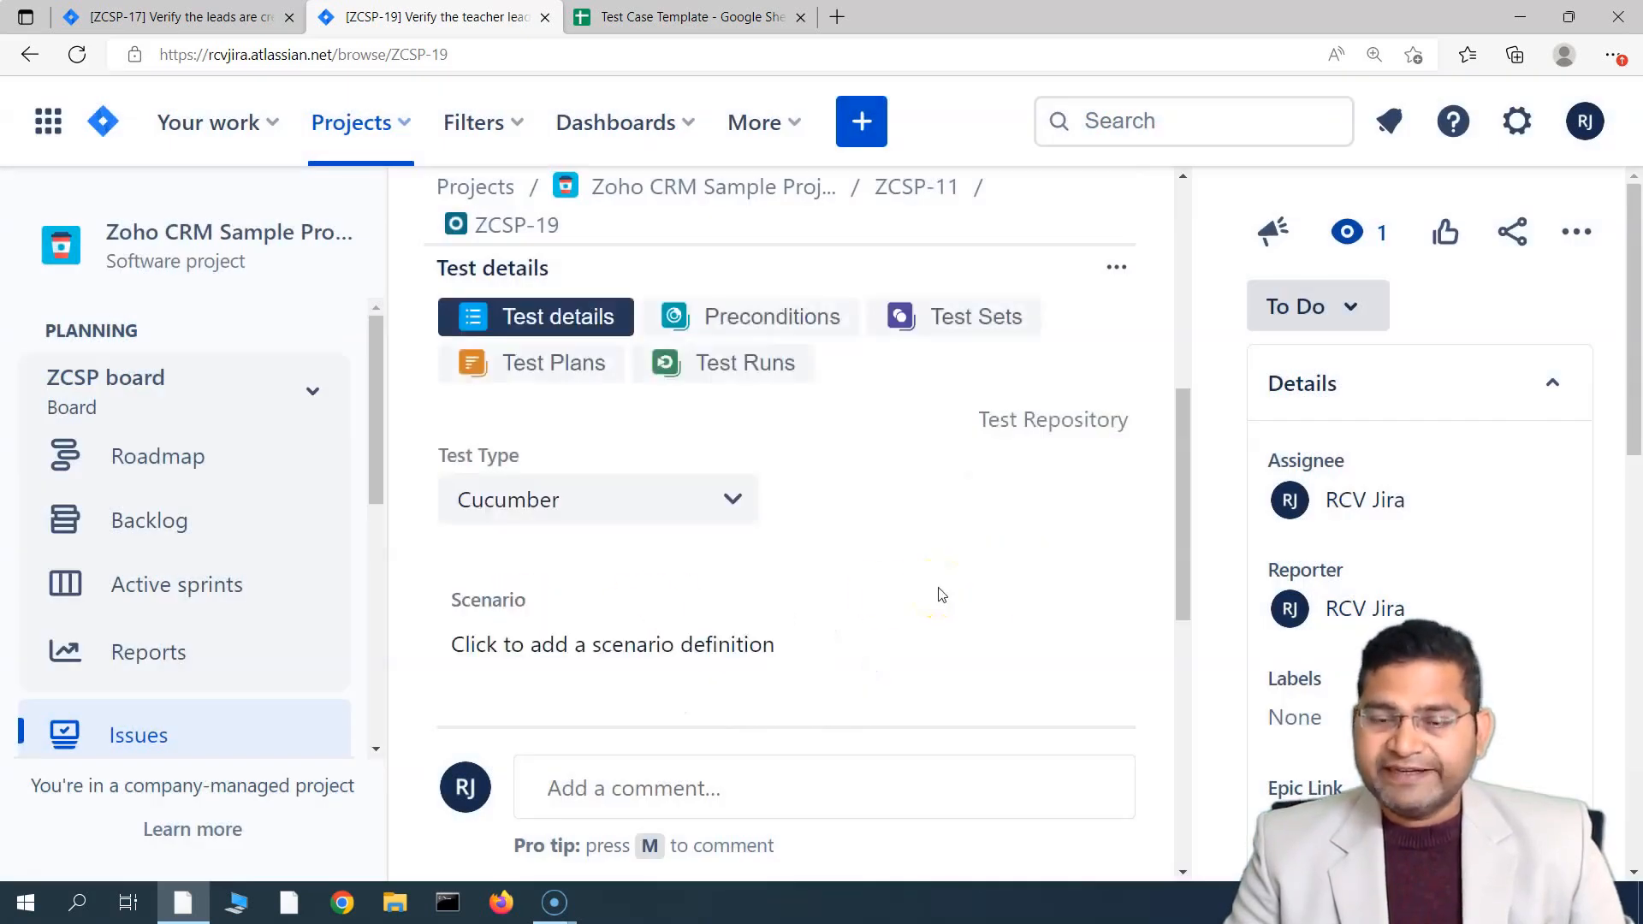
{"action": "scroll", "coordinate": [941, 594], "scroll_direction": "down", "scroll_amount": 2}
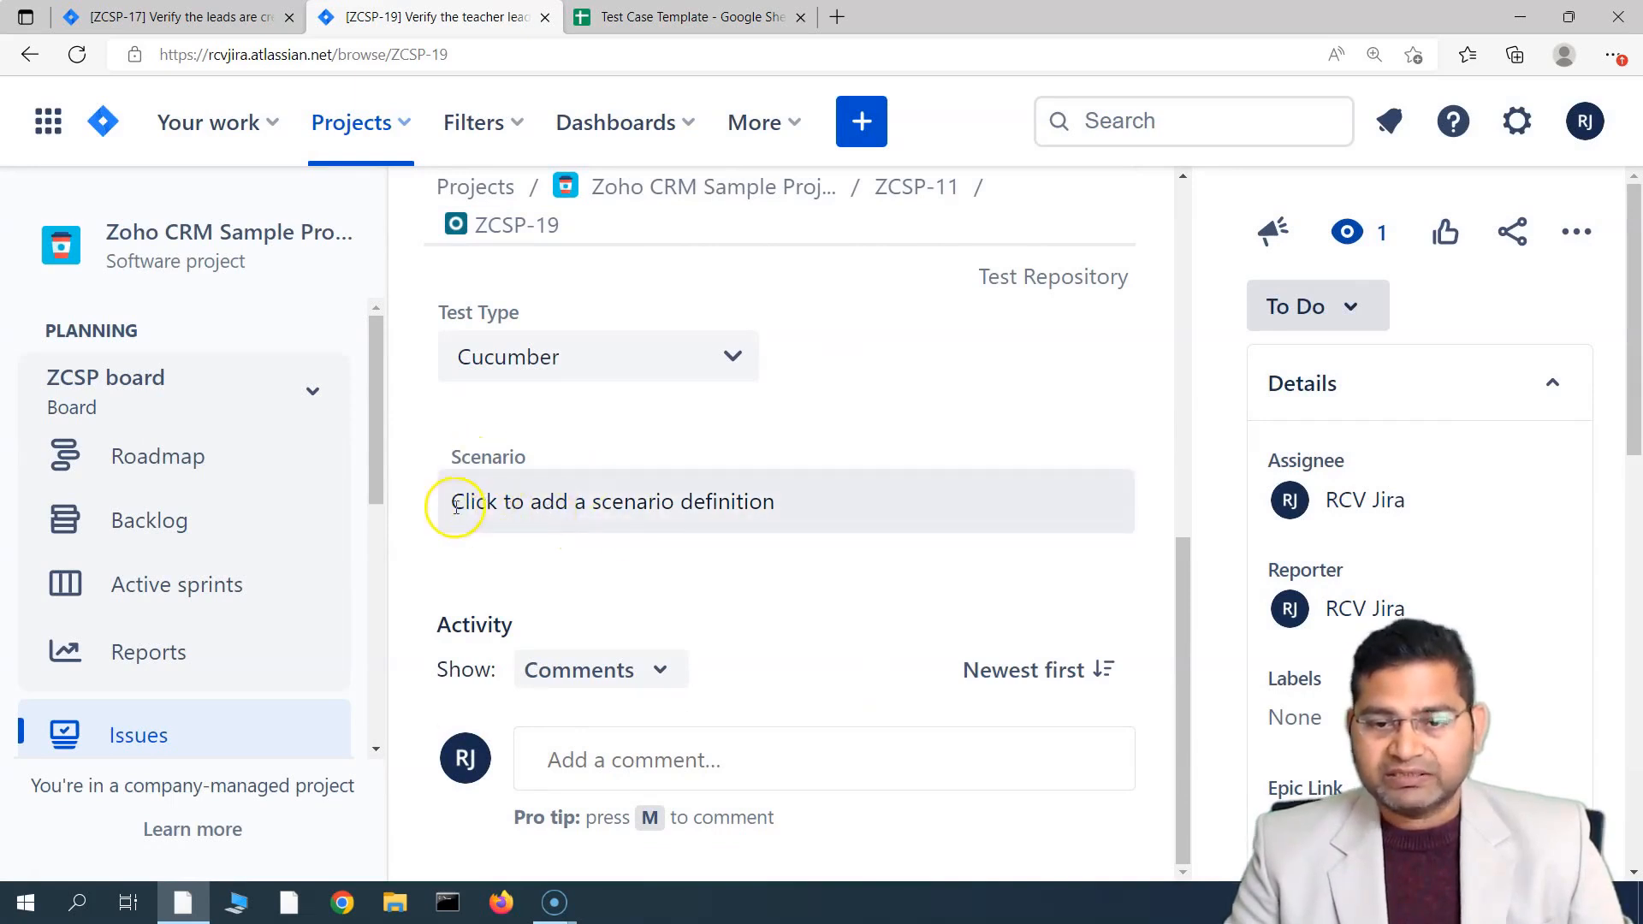
{"action": "left_click", "coordinate": [544, 501]}
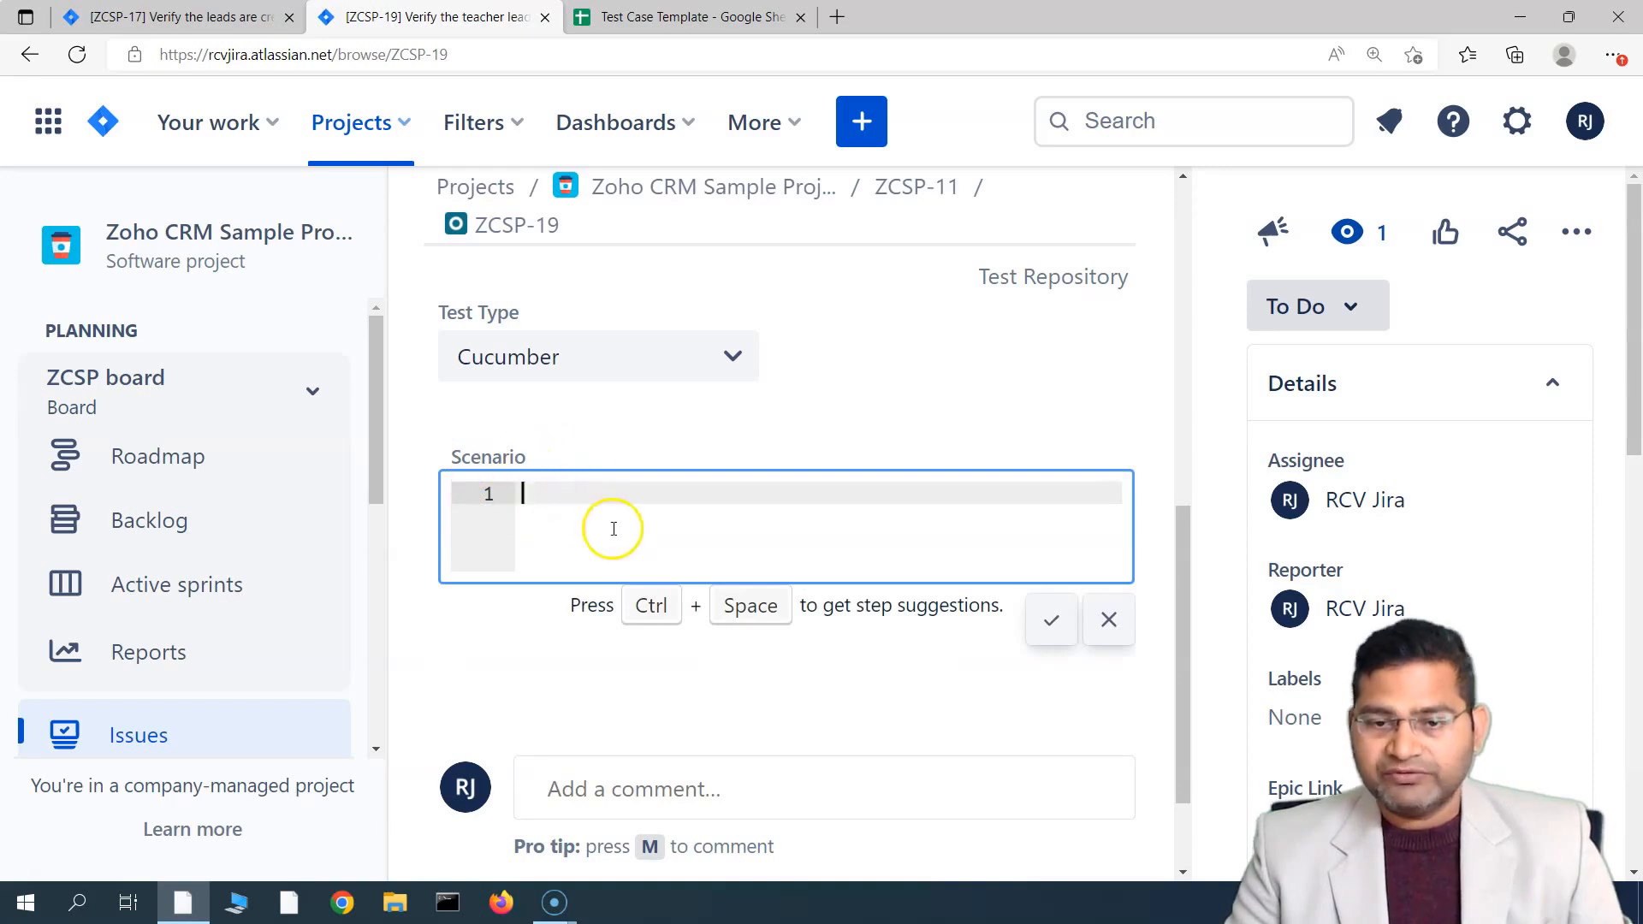
{"action": "scroll", "coordinate": [642, 532], "scroll_direction": "up", "scroll_amount": 1}
{"action": "scroll", "coordinate": [579, 586], "scroll_direction": "down", "scroll_amount": 2}
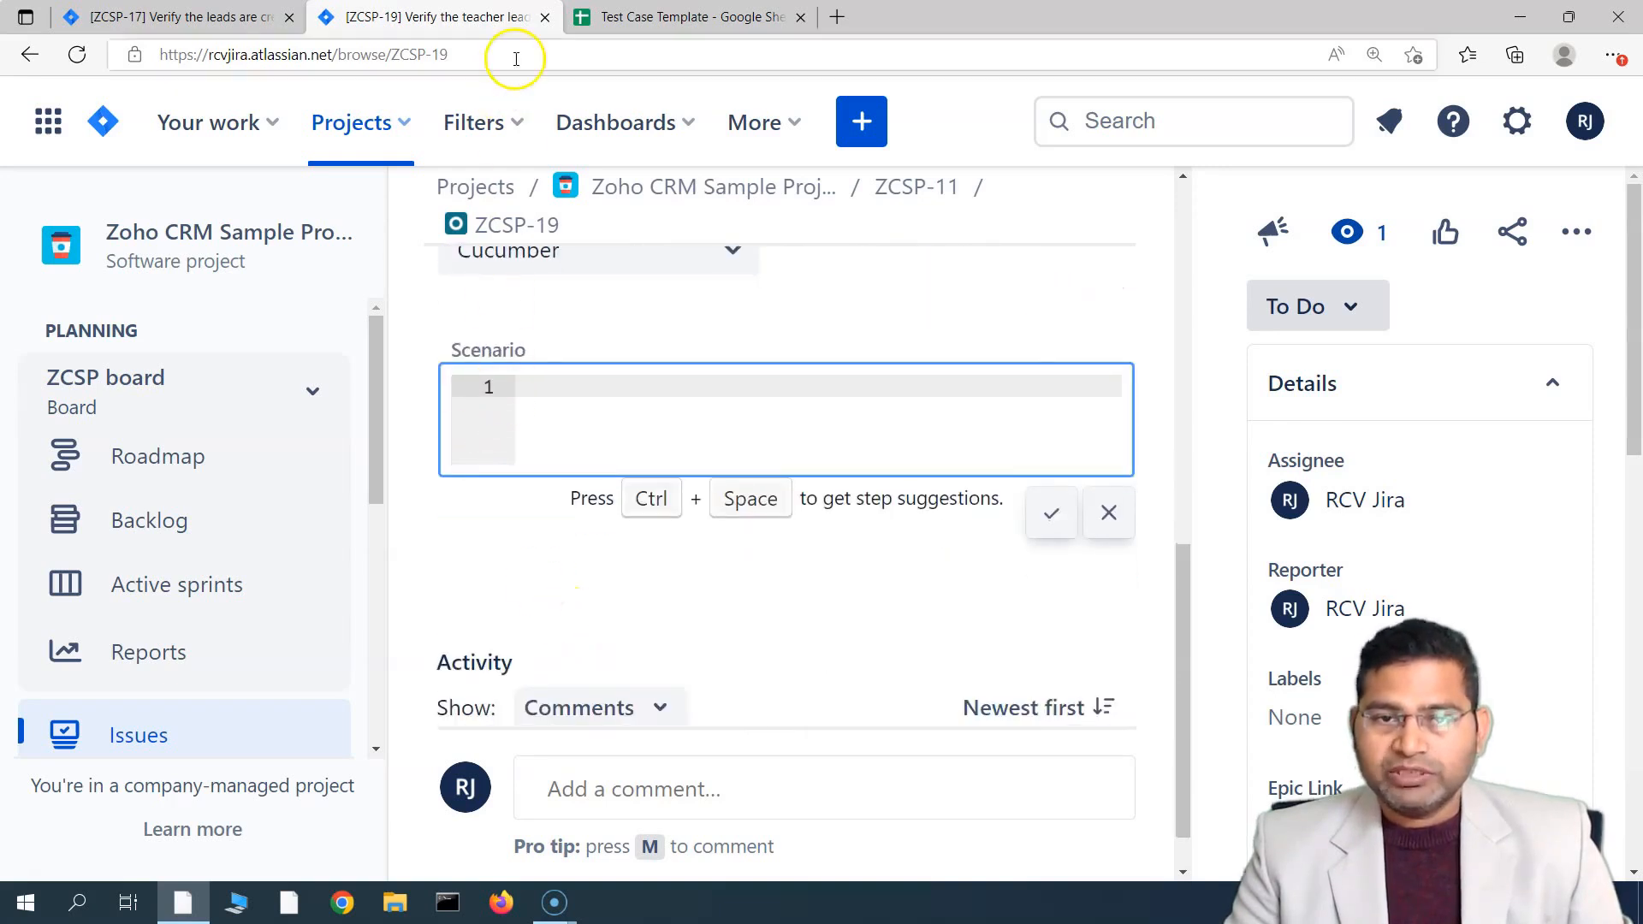
Switch to Google Sheets and open the Sample Epic and Stories spreadsheet.
{"action": "left_click", "coordinate": [693, 16]}
{"action": "left_click", "coordinate": [30, 54]}
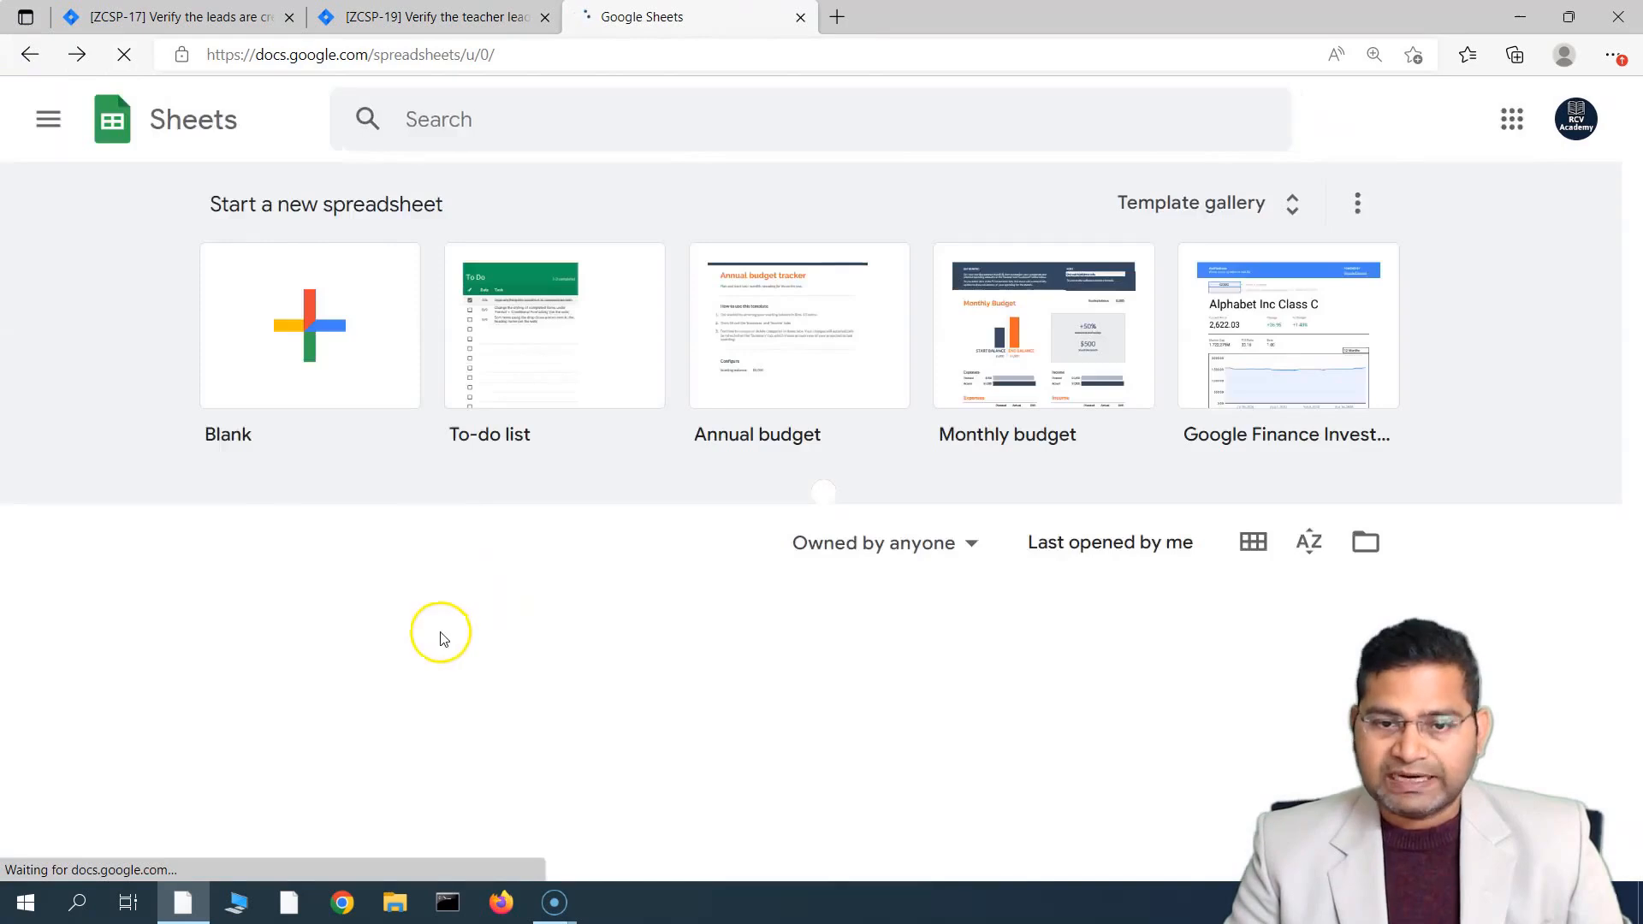
{"action": "left_click", "coordinate": [396, 542]}
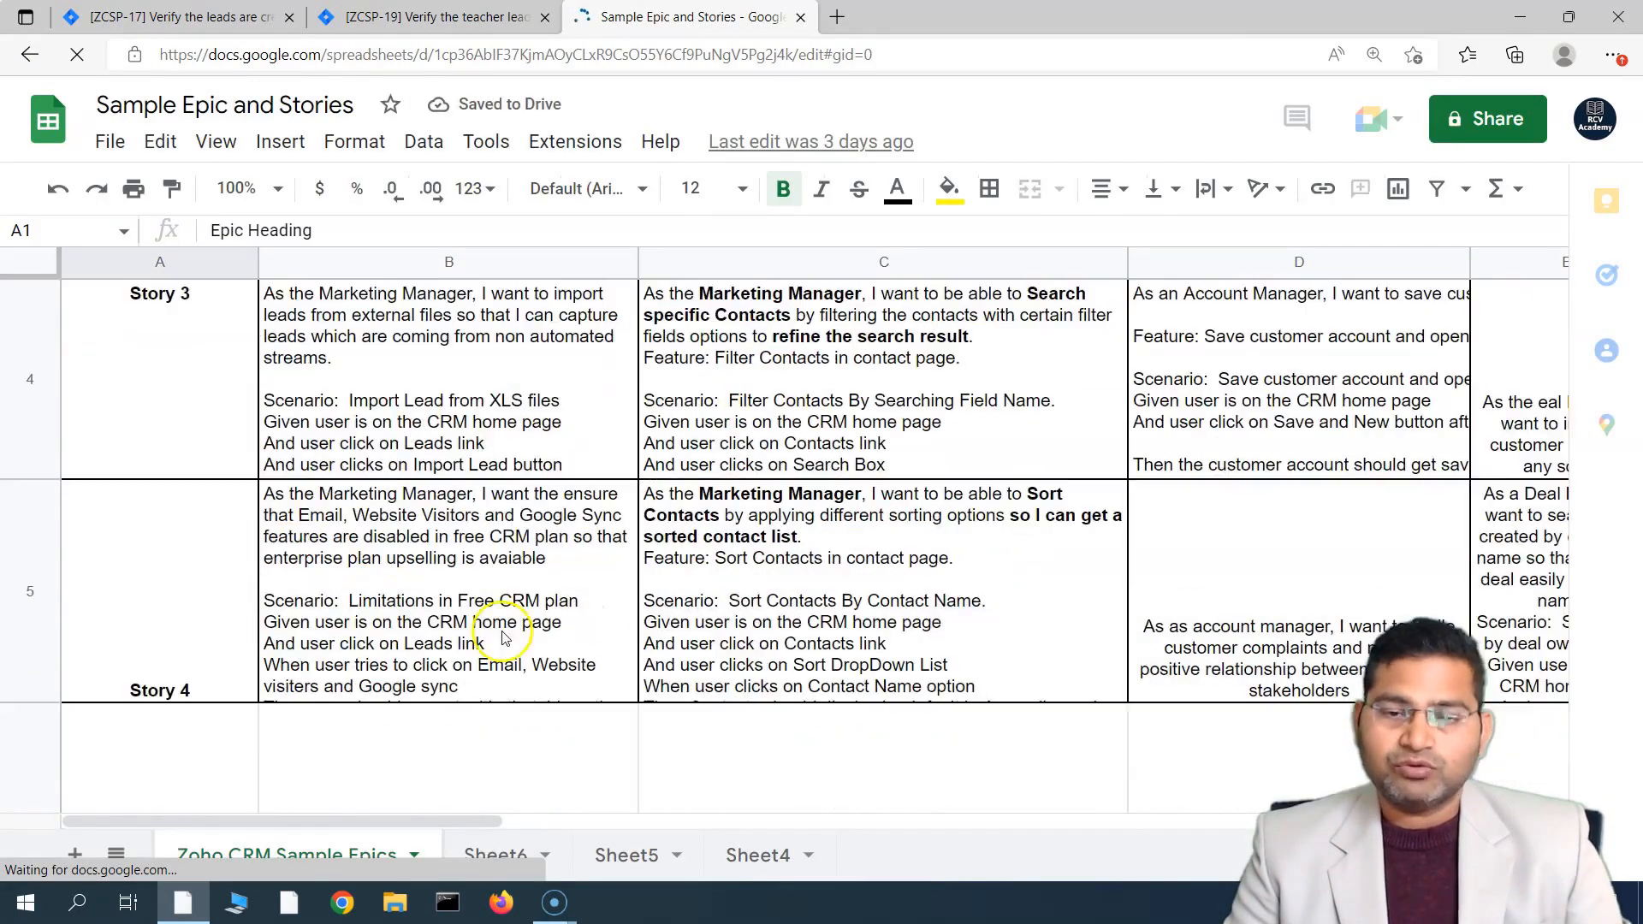
Copy the "Limitations in Free CRM plan" scenario text, from its Scenario line through the Then line, out of the Story 4 cell B5.
{"action": "scroll", "coordinate": [385, 632], "scroll_direction": "down", "scroll_amount": 3}
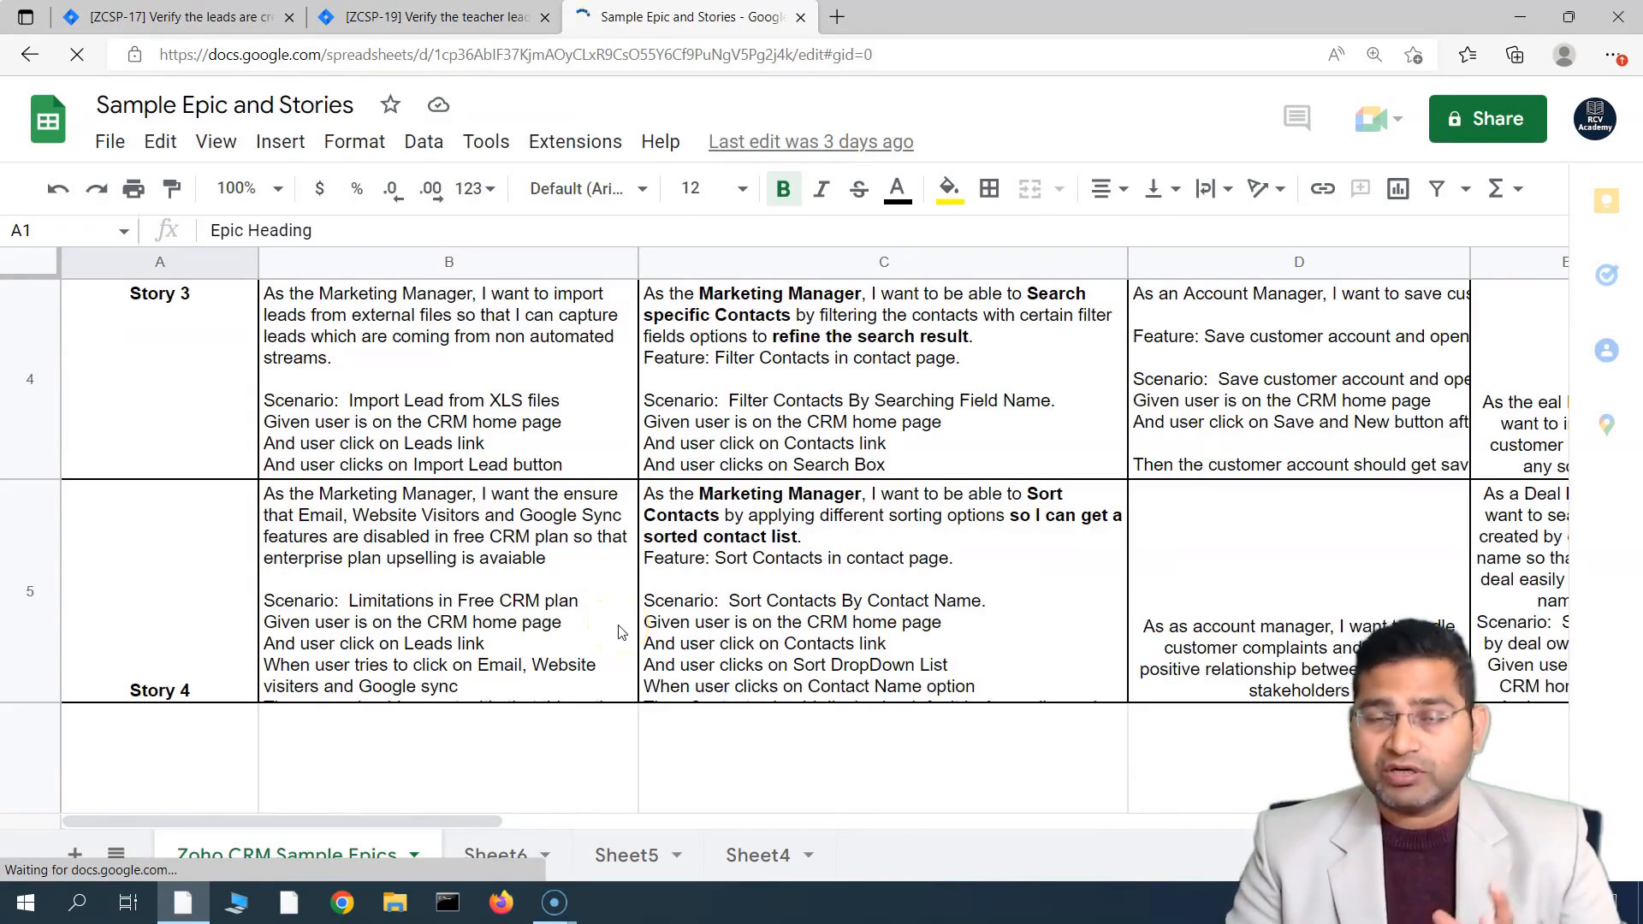
{"action": "scroll", "coordinate": [356, 571], "scroll_direction": "down", "scroll_amount": 2}
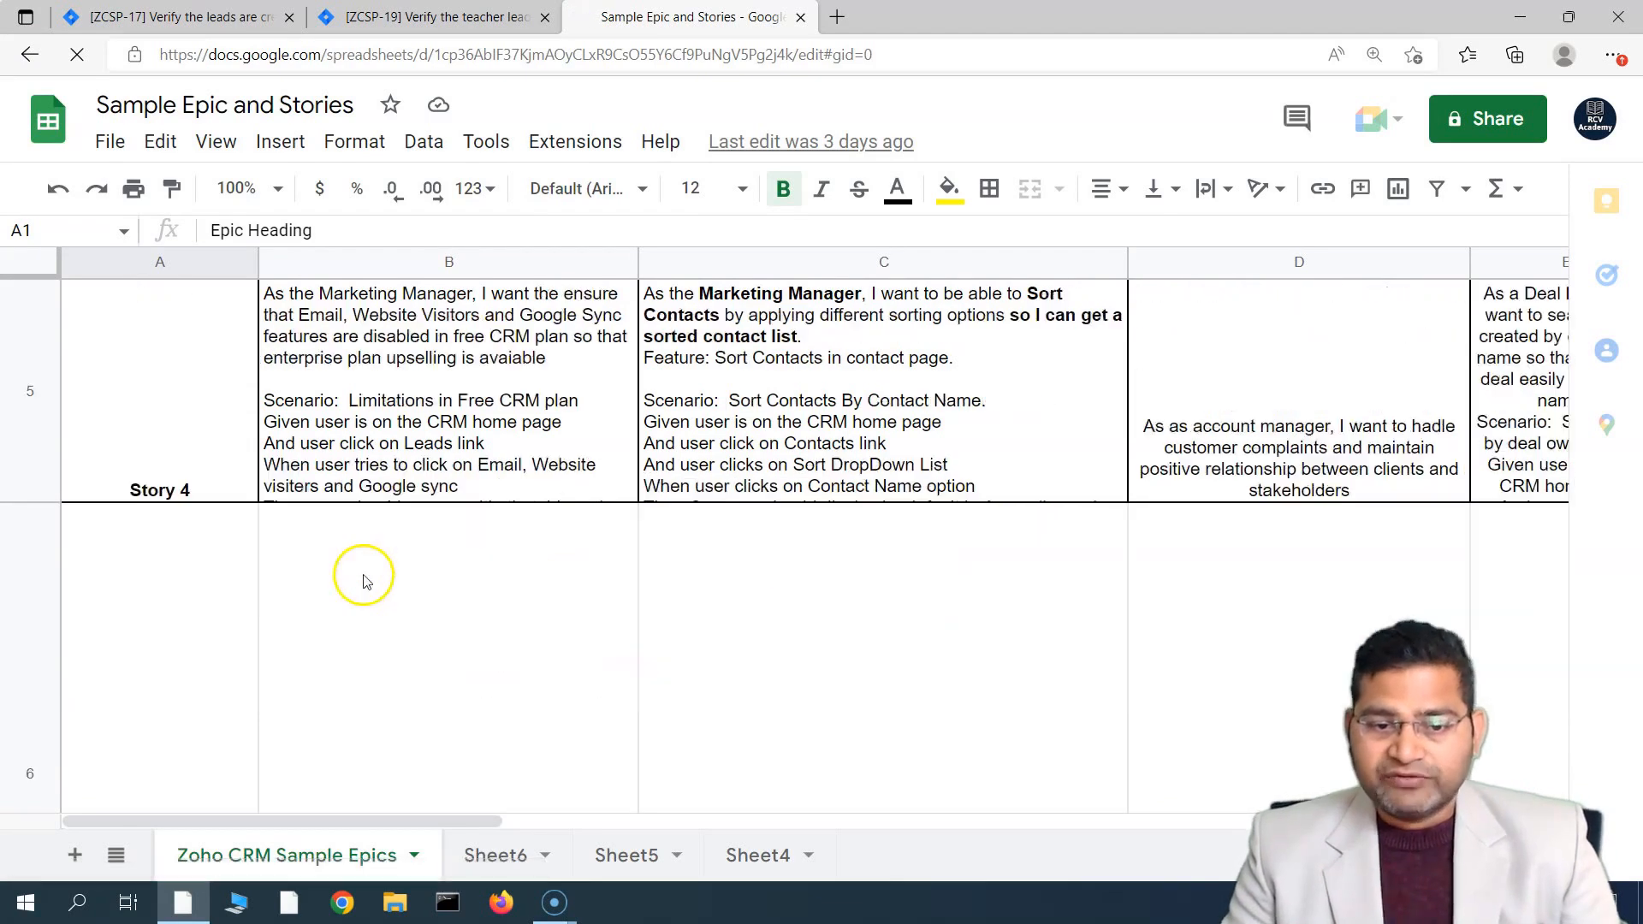
{"action": "scroll", "coordinate": [414, 469], "scroll_direction": "up", "scroll_amount": 2}
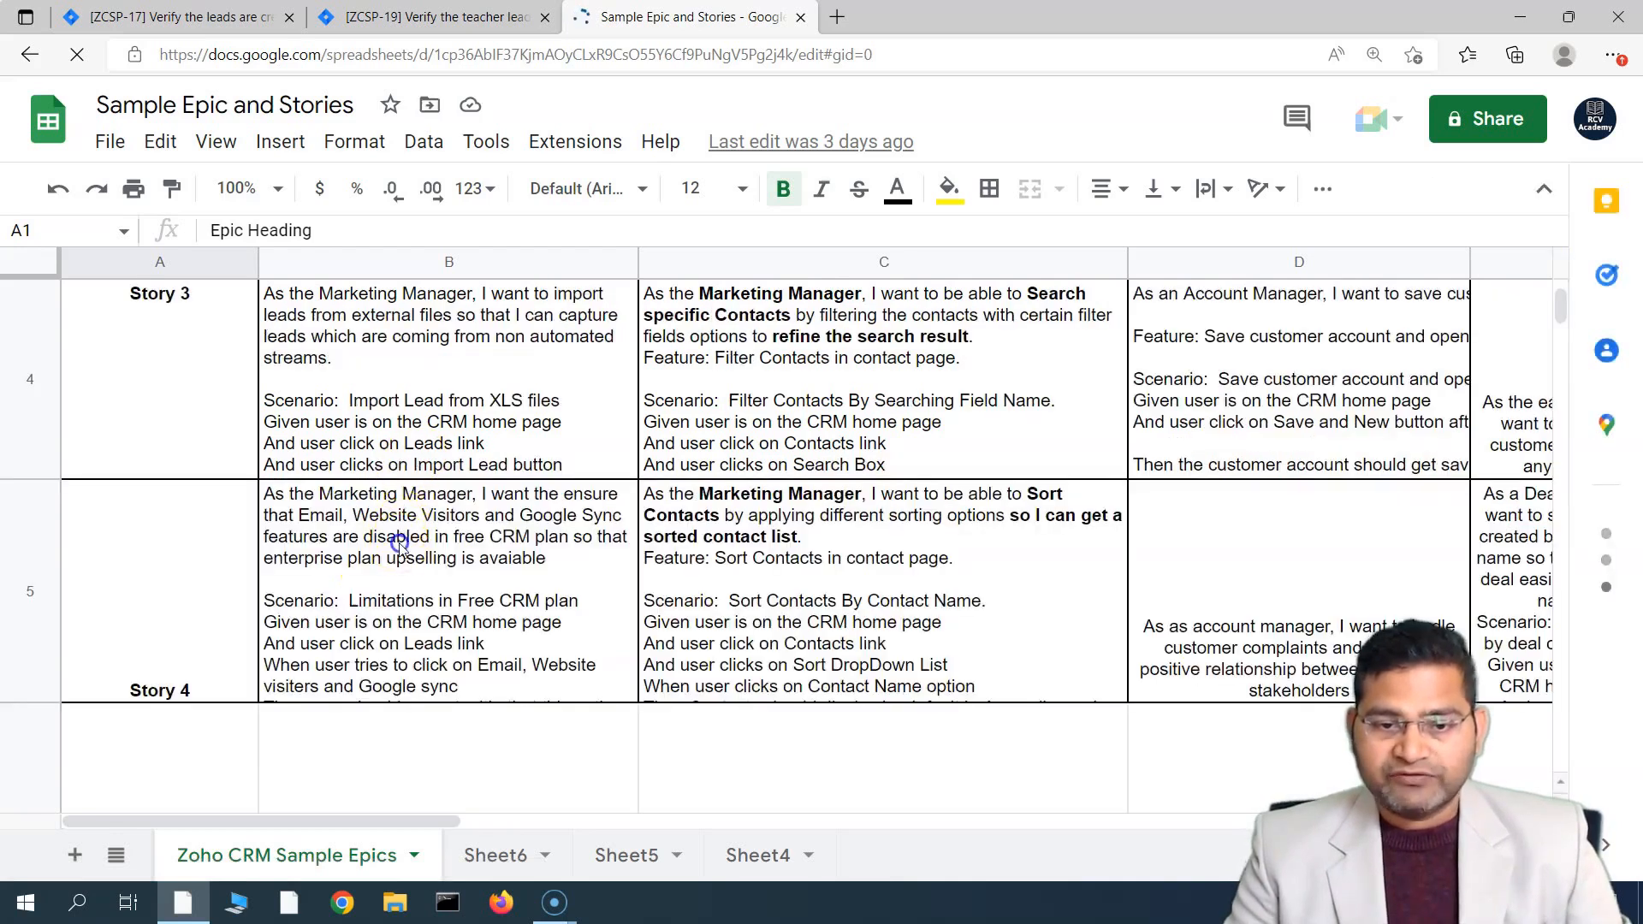
{"action": "double_click", "coordinate": [394, 609]}
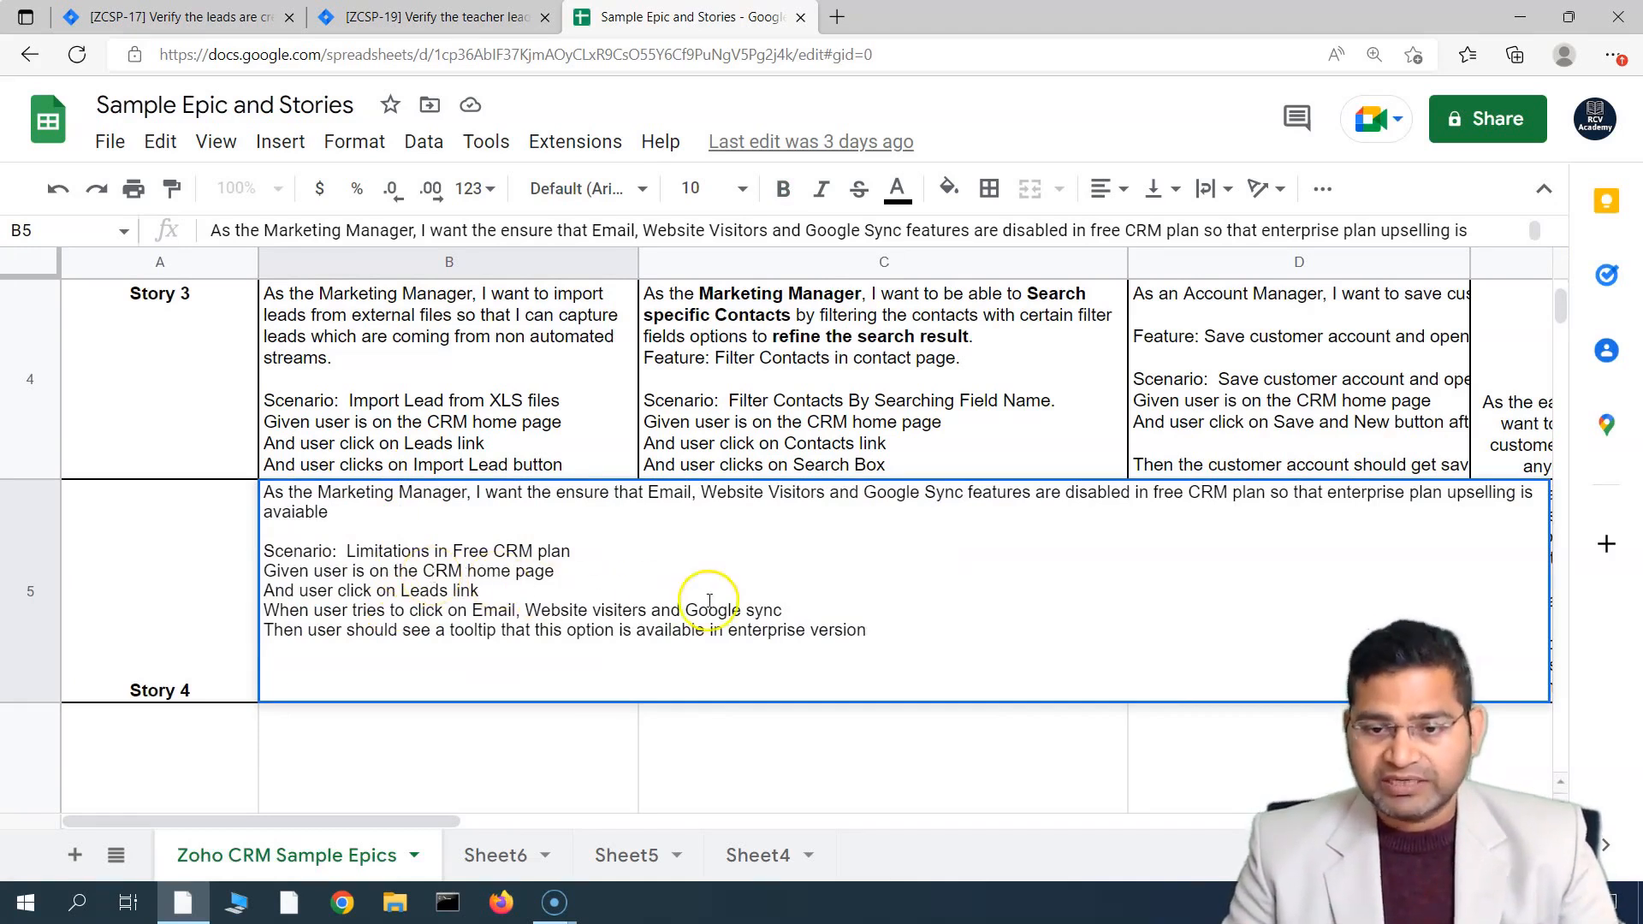
{"action": "left_click_drag", "start_coordinate": [890, 630], "coordinate": [258, 557]}
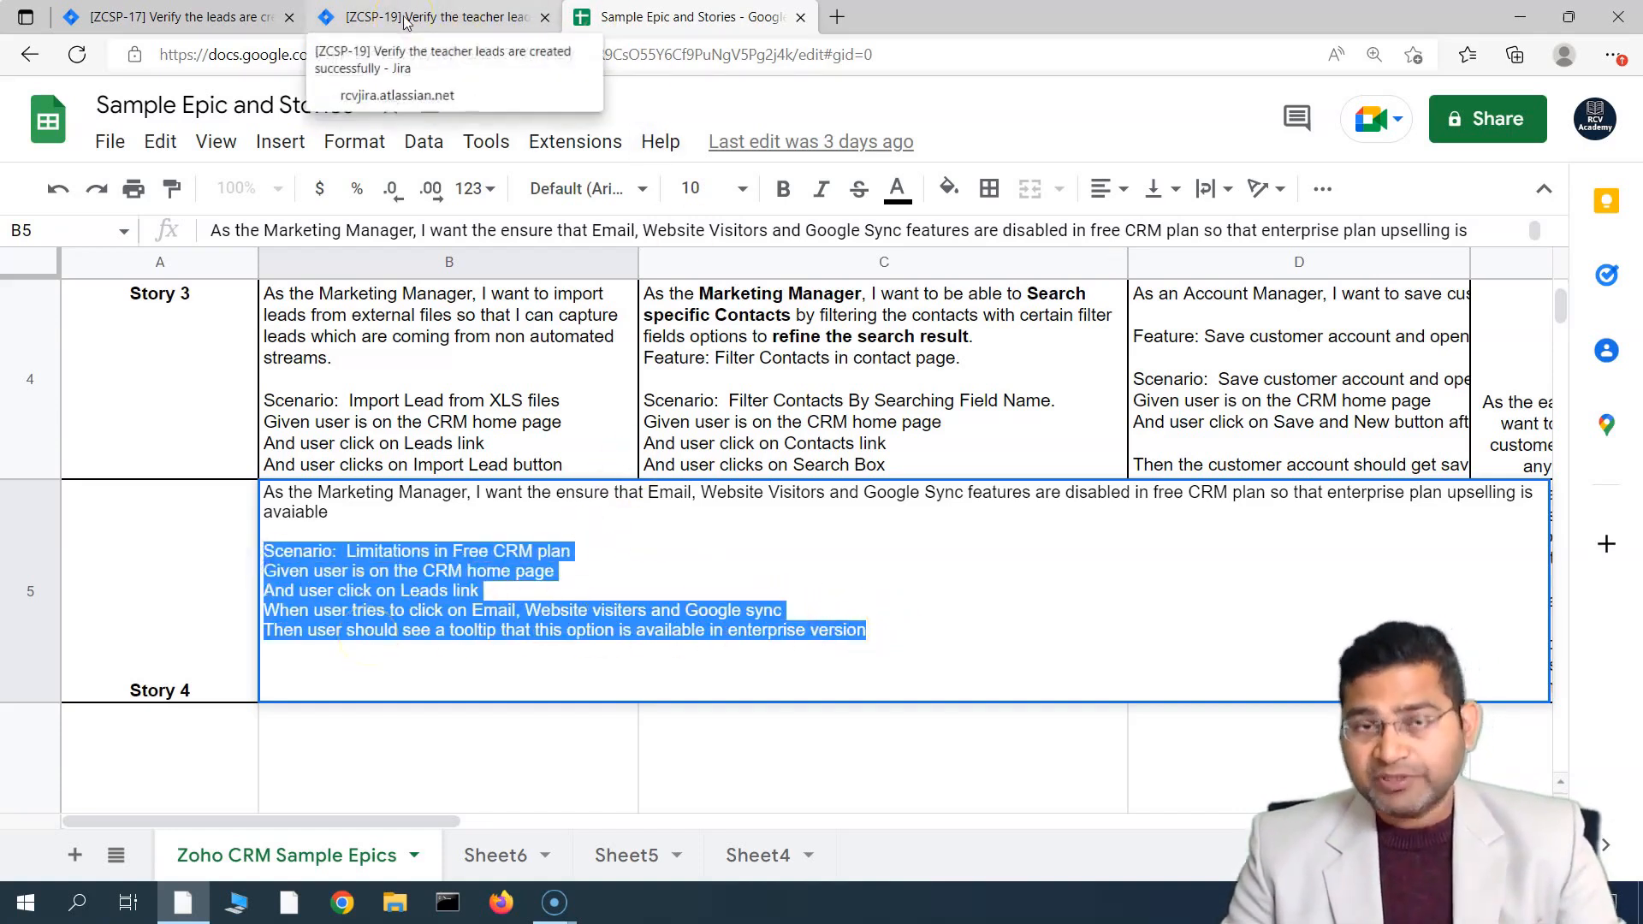
Return to the ZCSP-19 issue in Jira and paste the copied scenario into its Scenario definition.
{"action": "left_click", "coordinate": [406, 22]}
{"action": "left_click", "coordinate": [544, 557]}
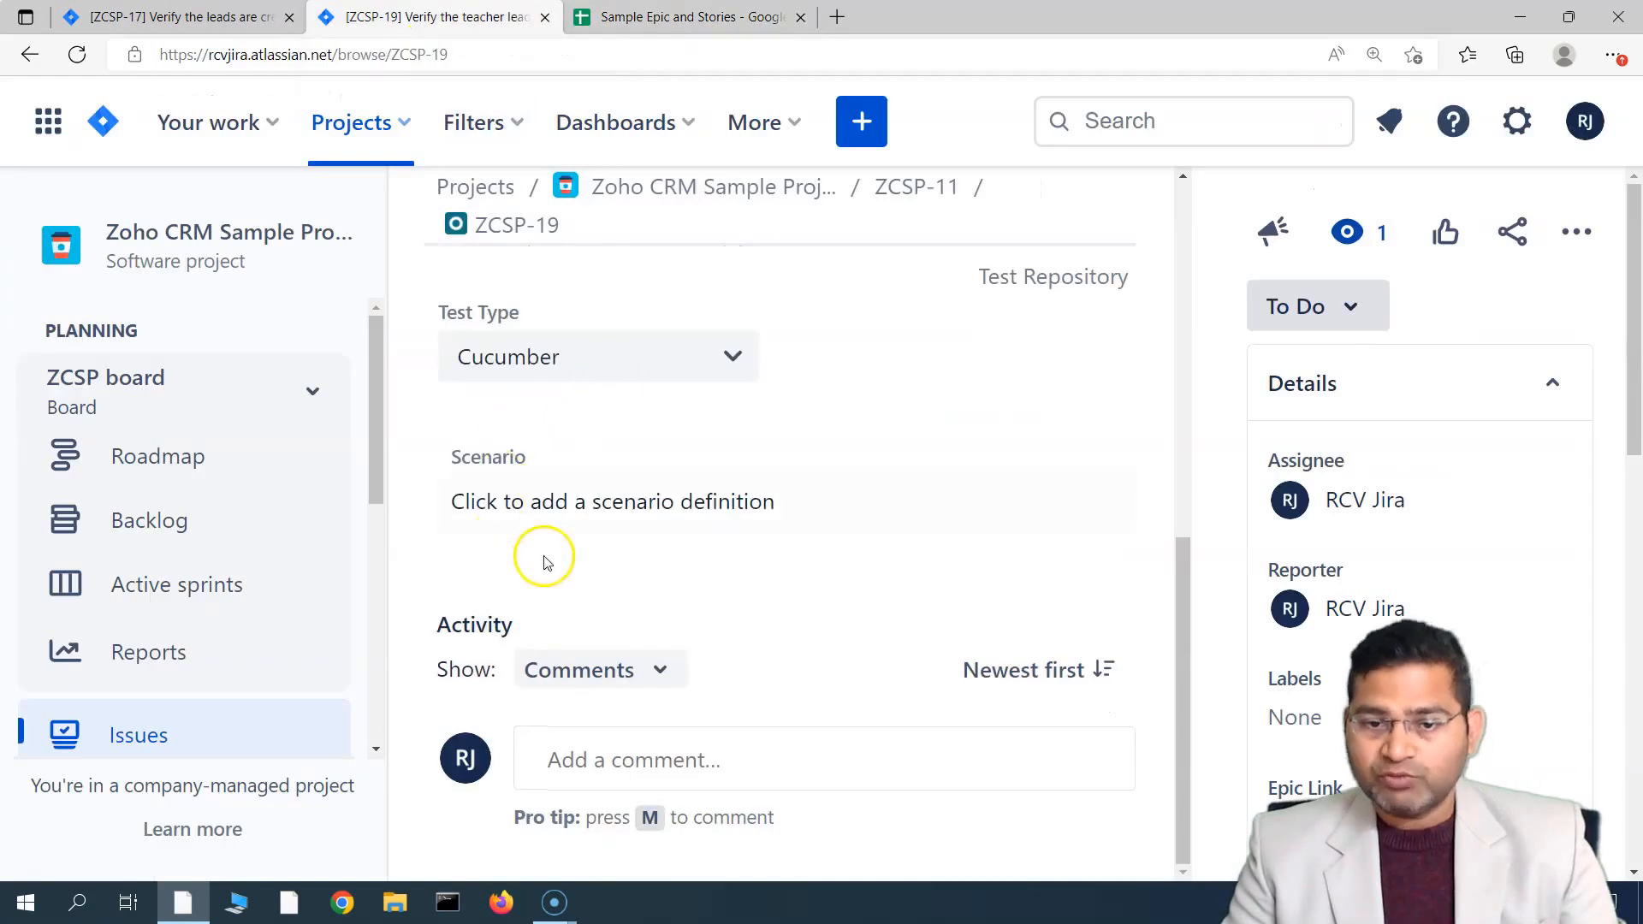
{"action": "left_click", "coordinate": [490, 511]}
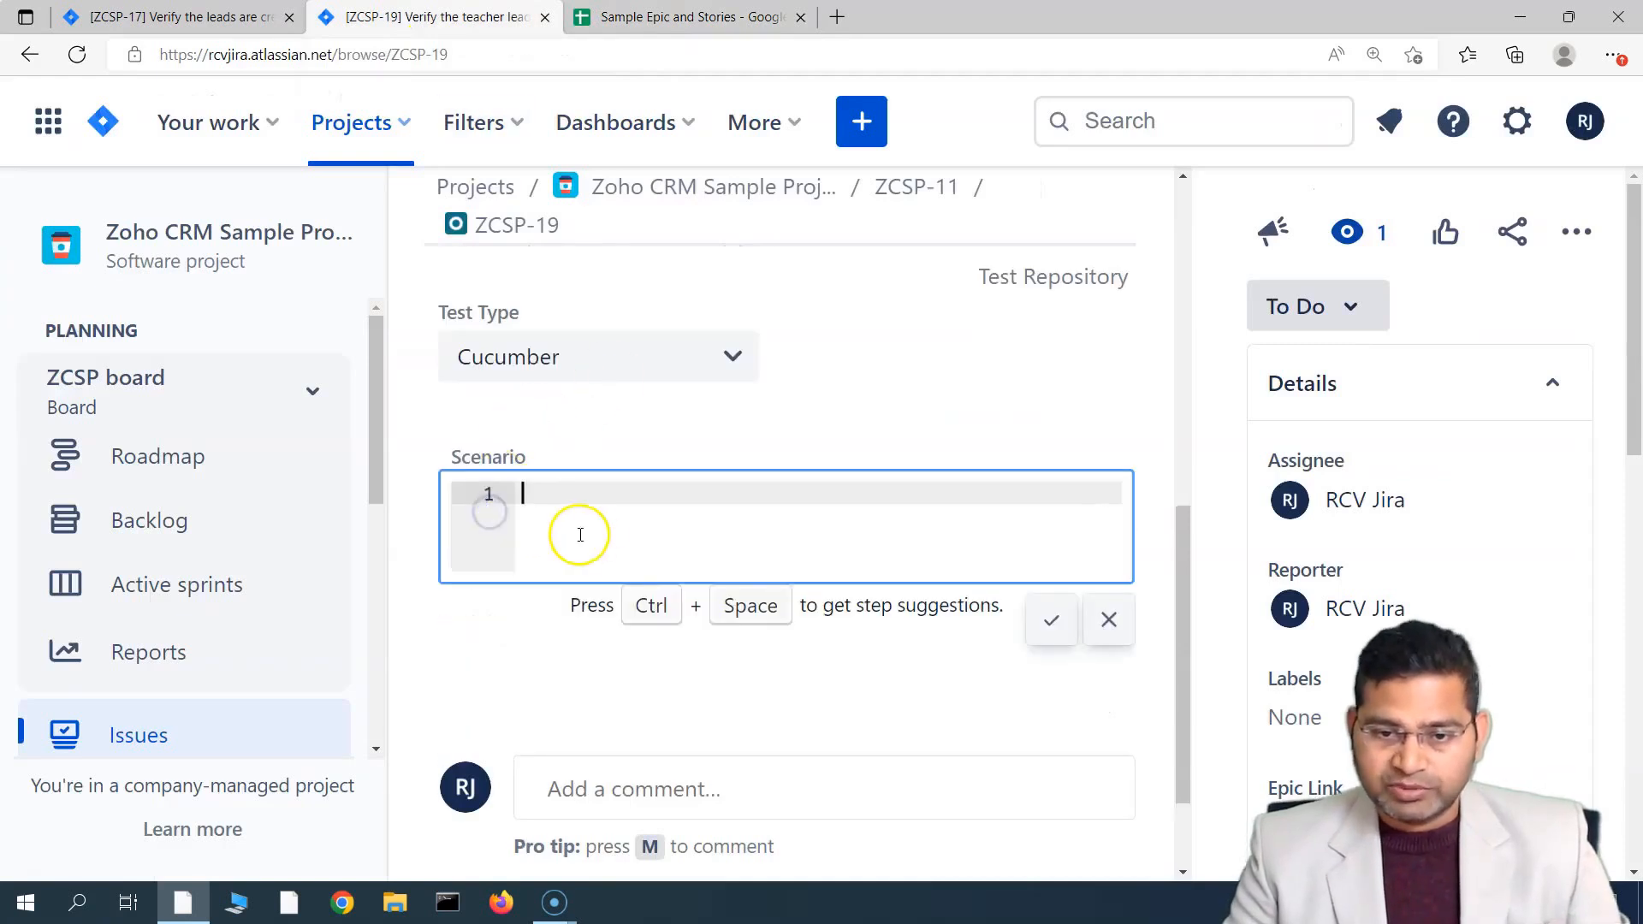
{"action": "key", "text": "ctrl+v"}
{"action": "left_click_drag", "start_coordinate": [860, 590], "coordinate": [582, 575]}
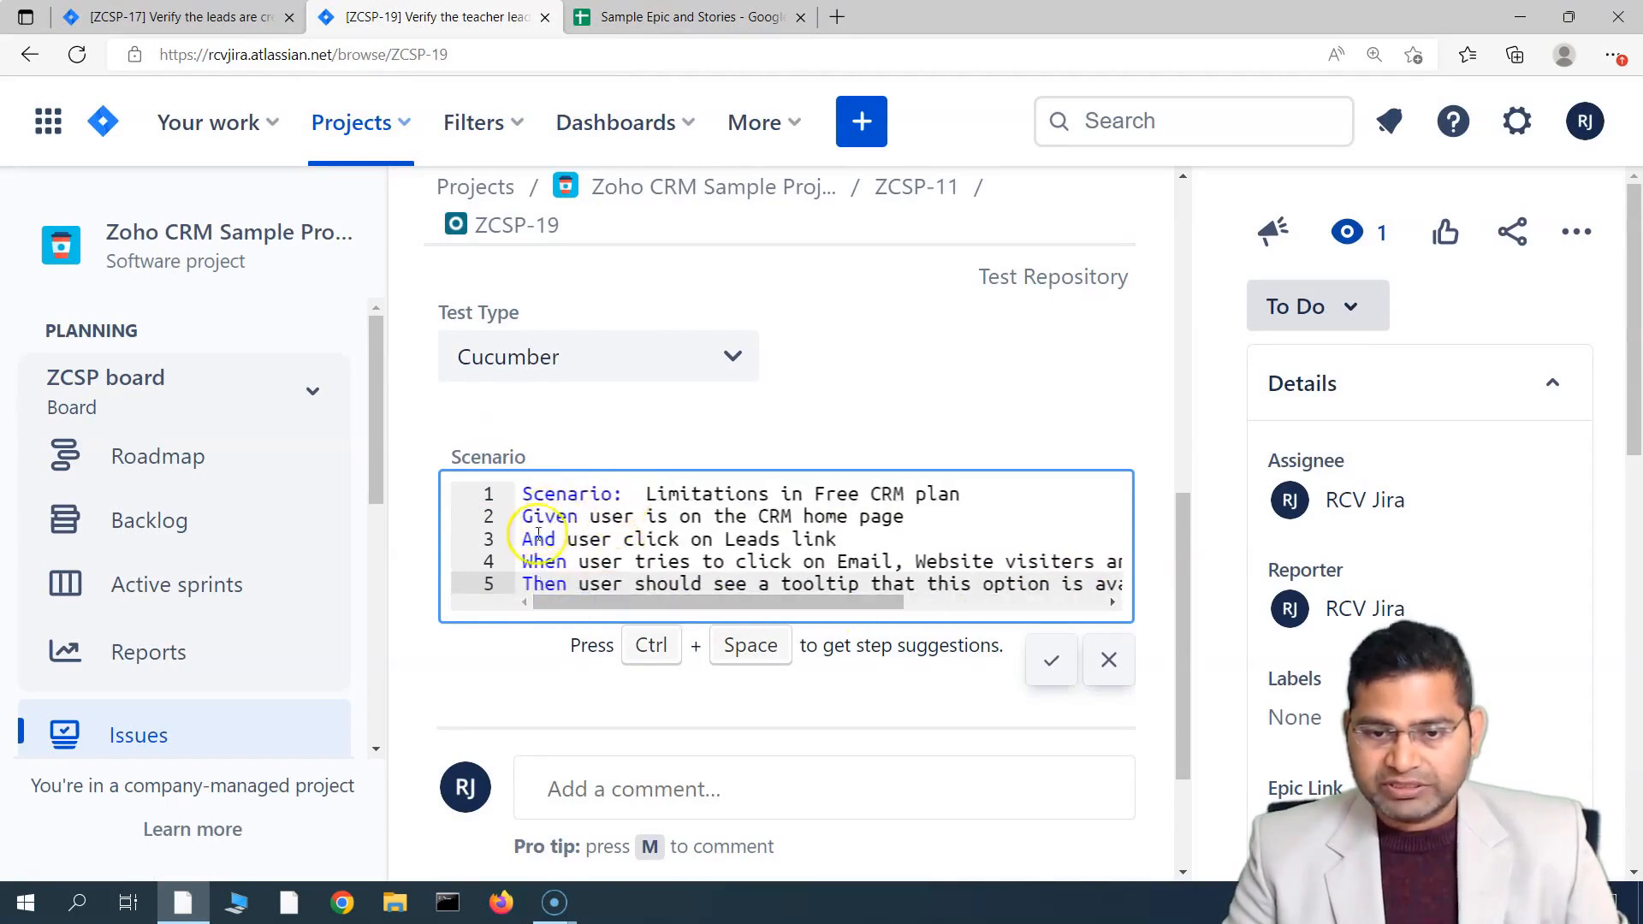
Check the Scenario, Given, And, When and Then lines and save the scenario definition.
{"action": "left_click", "coordinate": [538, 494]}
{"action": "left_click", "coordinate": [554, 517]}
{"action": "left_click", "coordinate": [550, 539]}
{"action": "left_click", "coordinate": [551, 561]}
{"action": "left_click", "coordinate": [546, 583]}
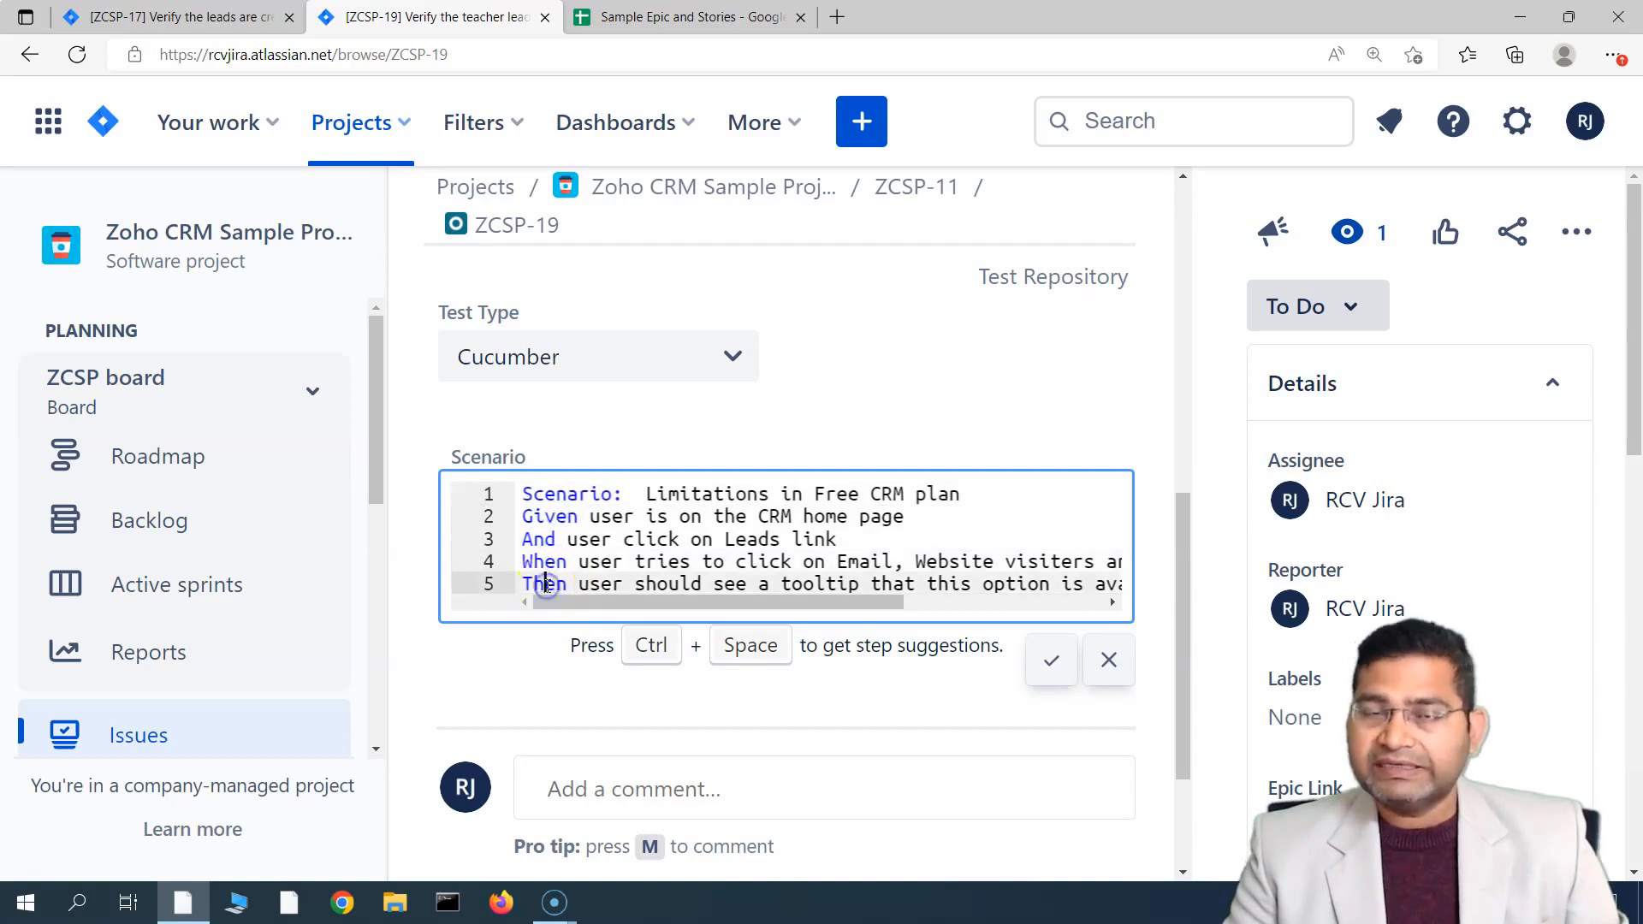
{"action": "scroll", "coordinate": [591, 565], "scroll_direction": "down", "scroll_amount": 2}
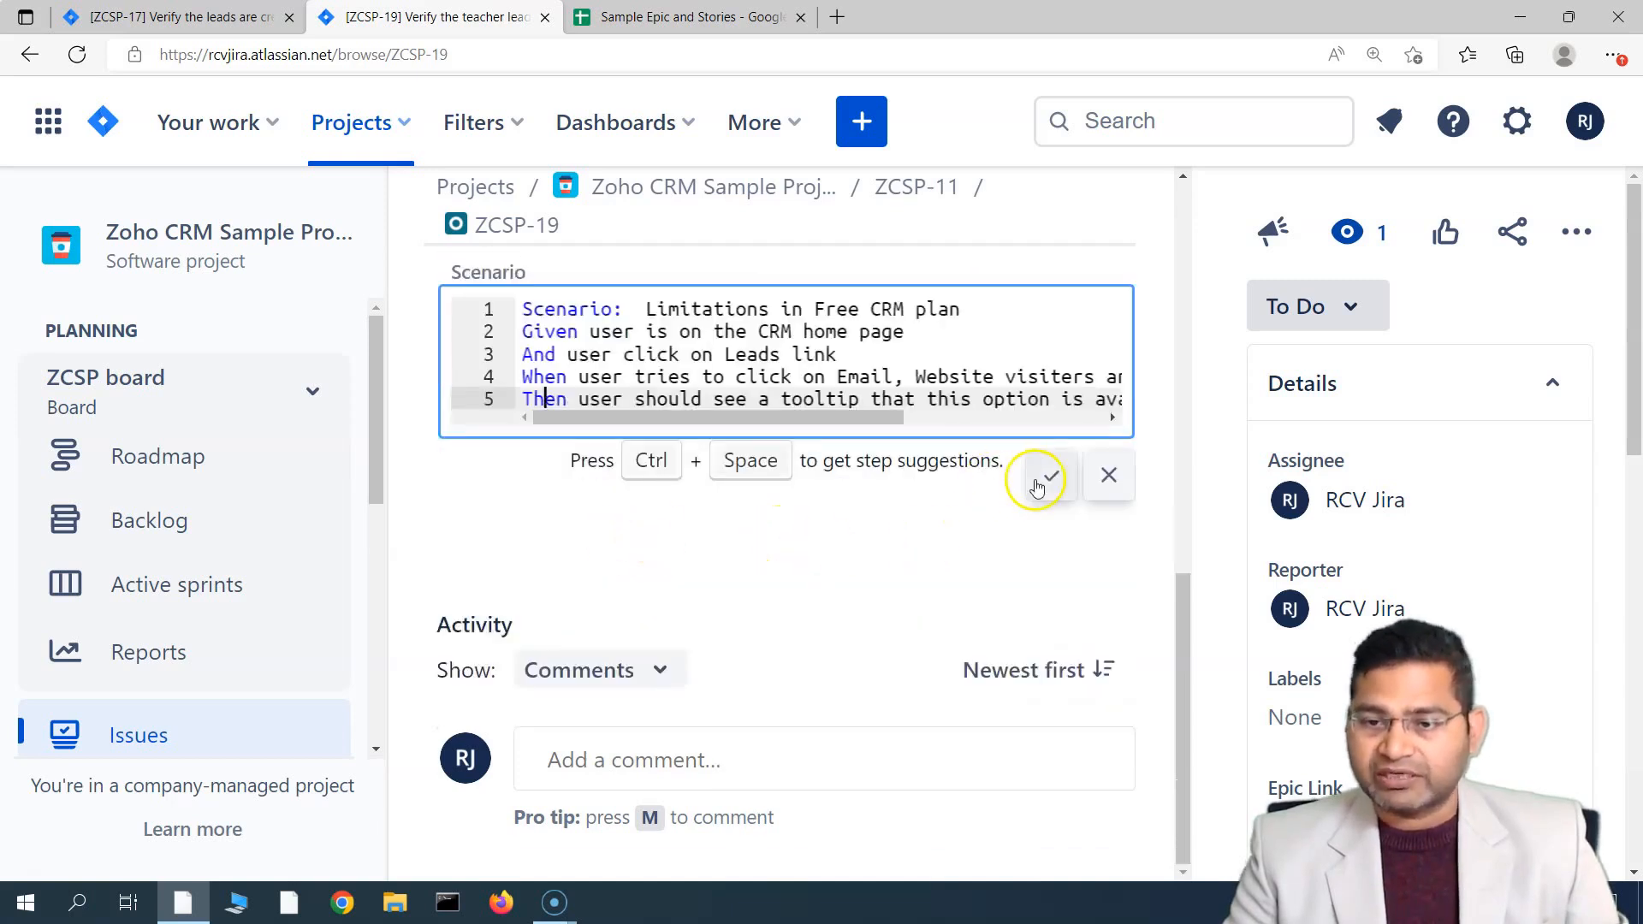
{"action": "left_click", "coordinate": [1054, 493]}
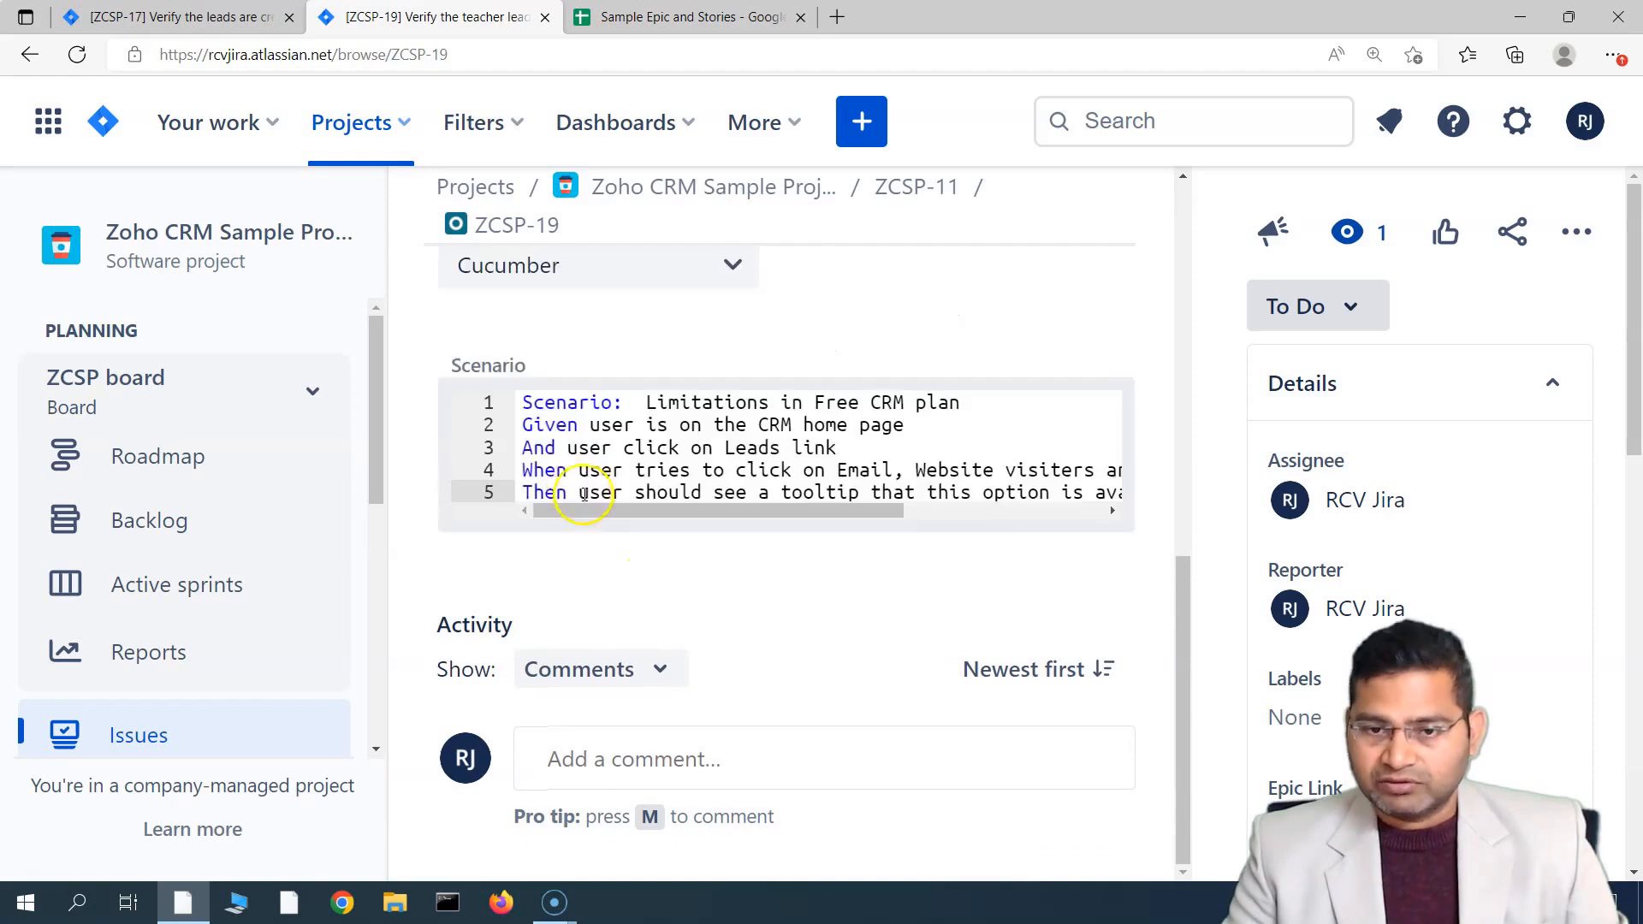
Review the saved Cucumber scenario, the linked user story and the available test type options.
{"action": "scroll", "coordinate": [916, 542], "scroll_direction": "down", "scroll_amount": 2}
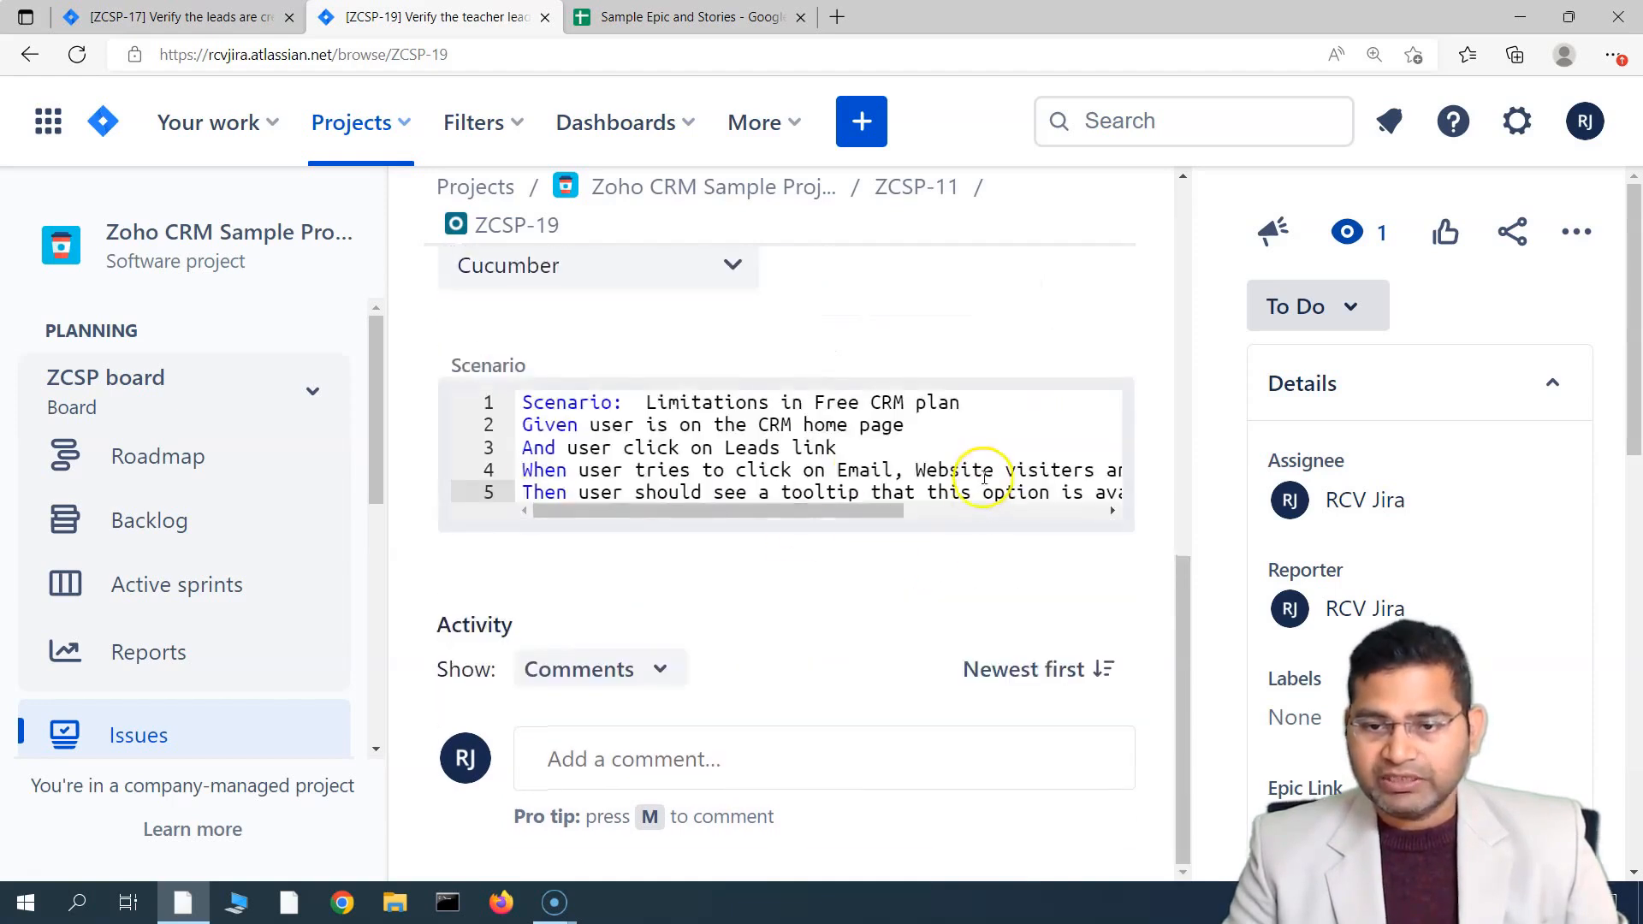
{"action": "left_click_drag", "start_coordinate": [752, 514], "coordinate": [593, 523]}
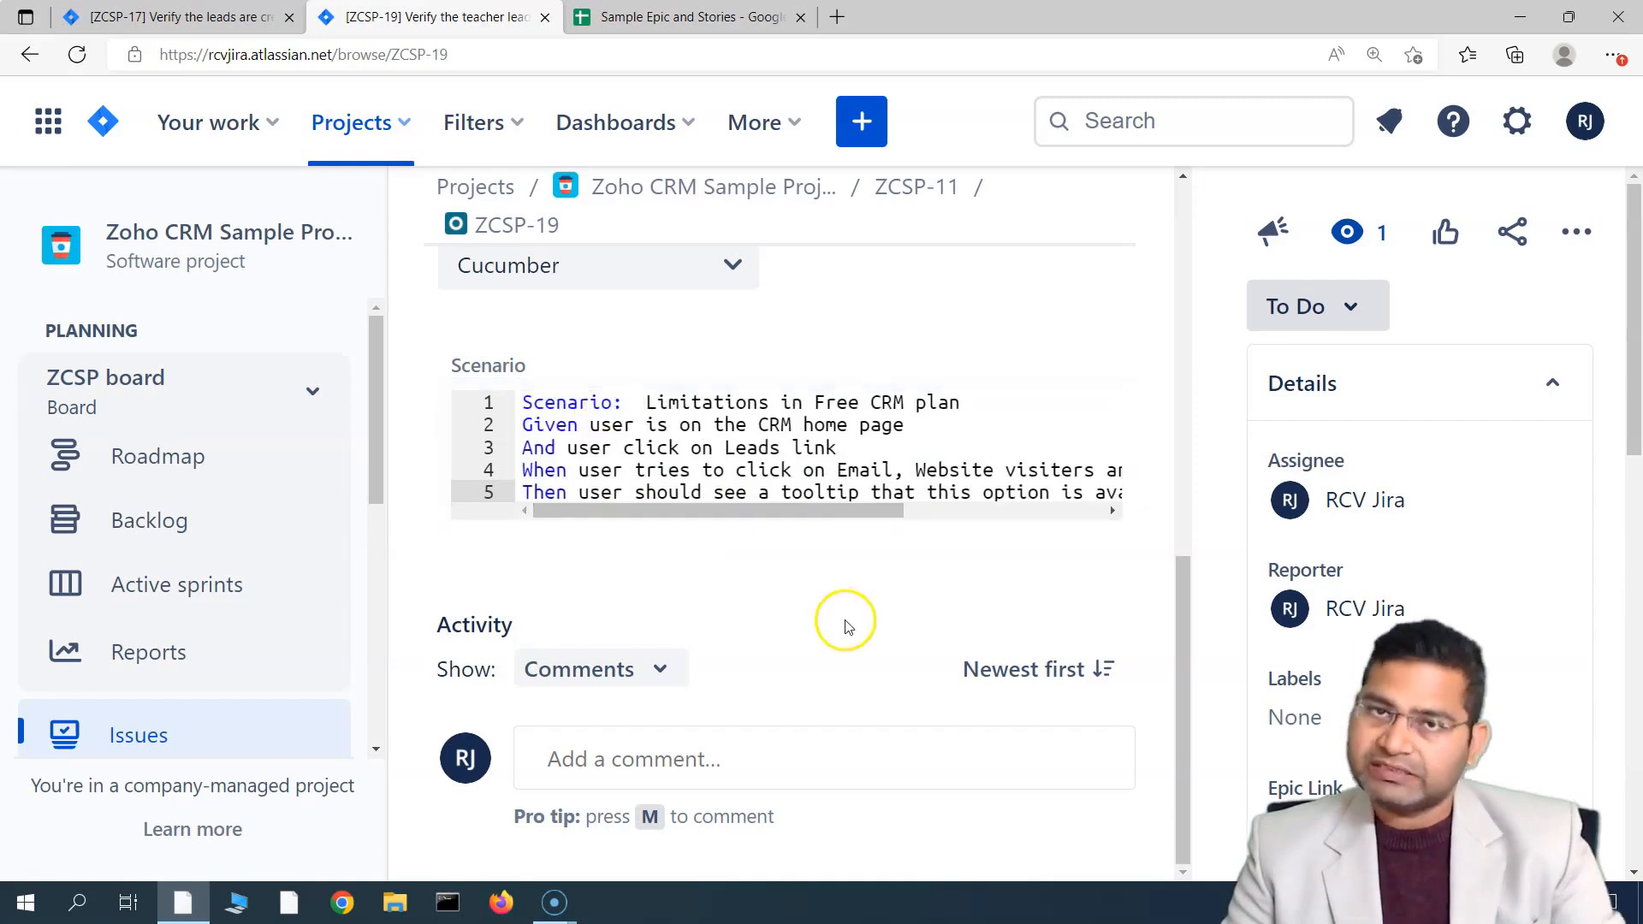
{"action": "scroll", "coordinate": [826, 689], "scroll_direction": "up", "scroll_amount": 2}
{"action": "scroll", "coordinate": [826, 689], "scroll_direction": "up", "scroll_amount": 4}
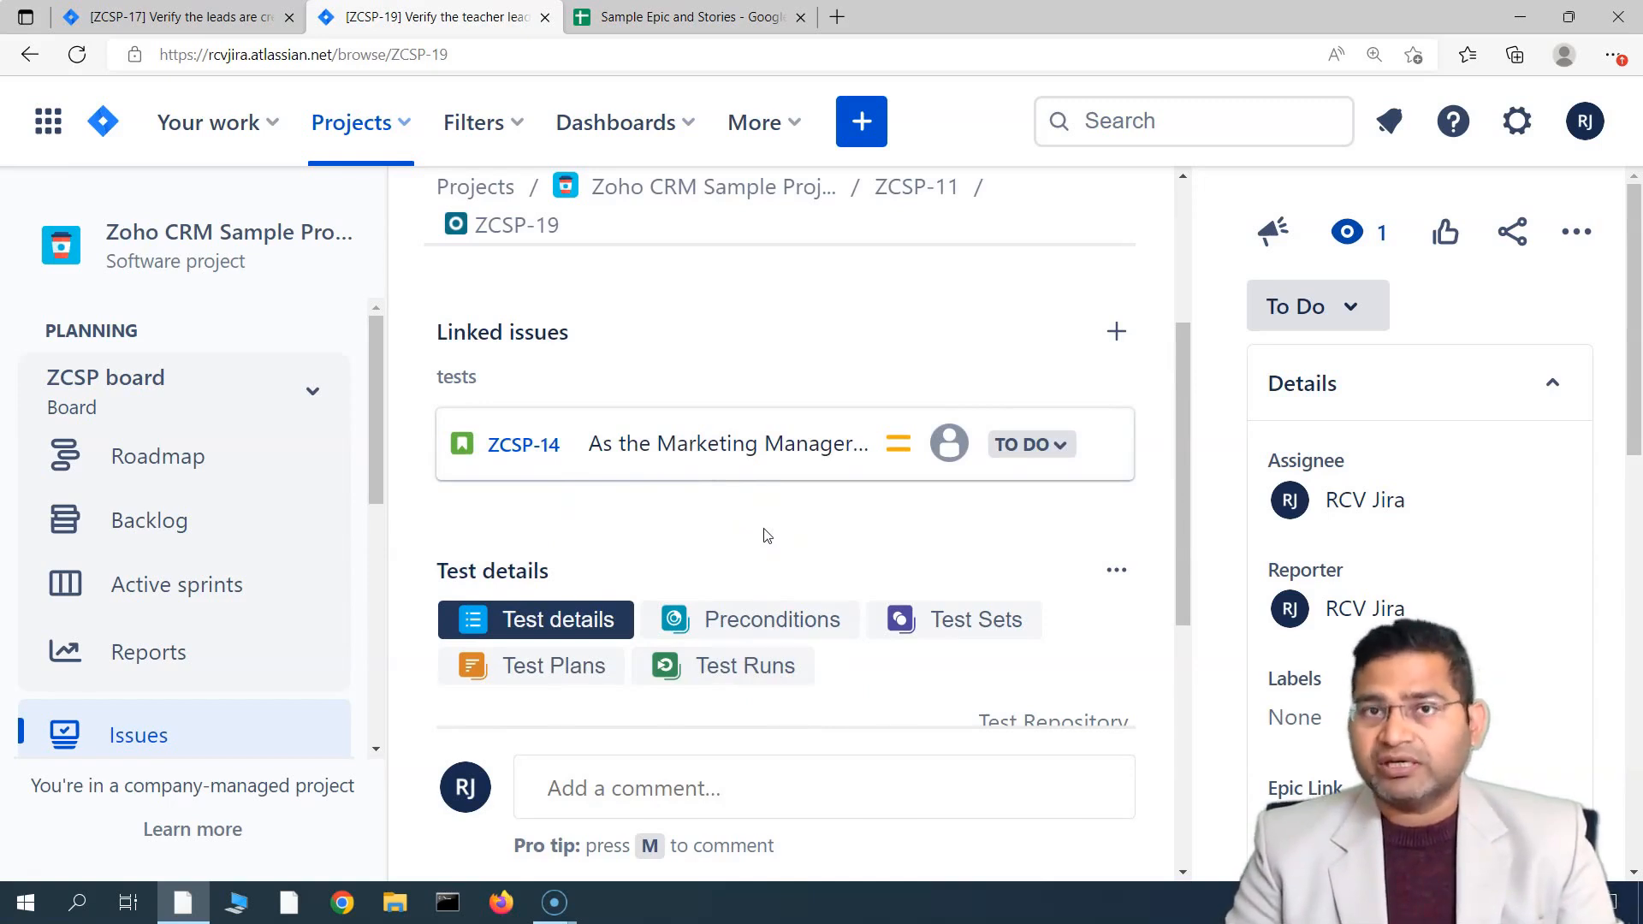
{"action": "scroll", "coordinate": [781, 356], "scroll_direction": "down", "scroll_amount": 6}
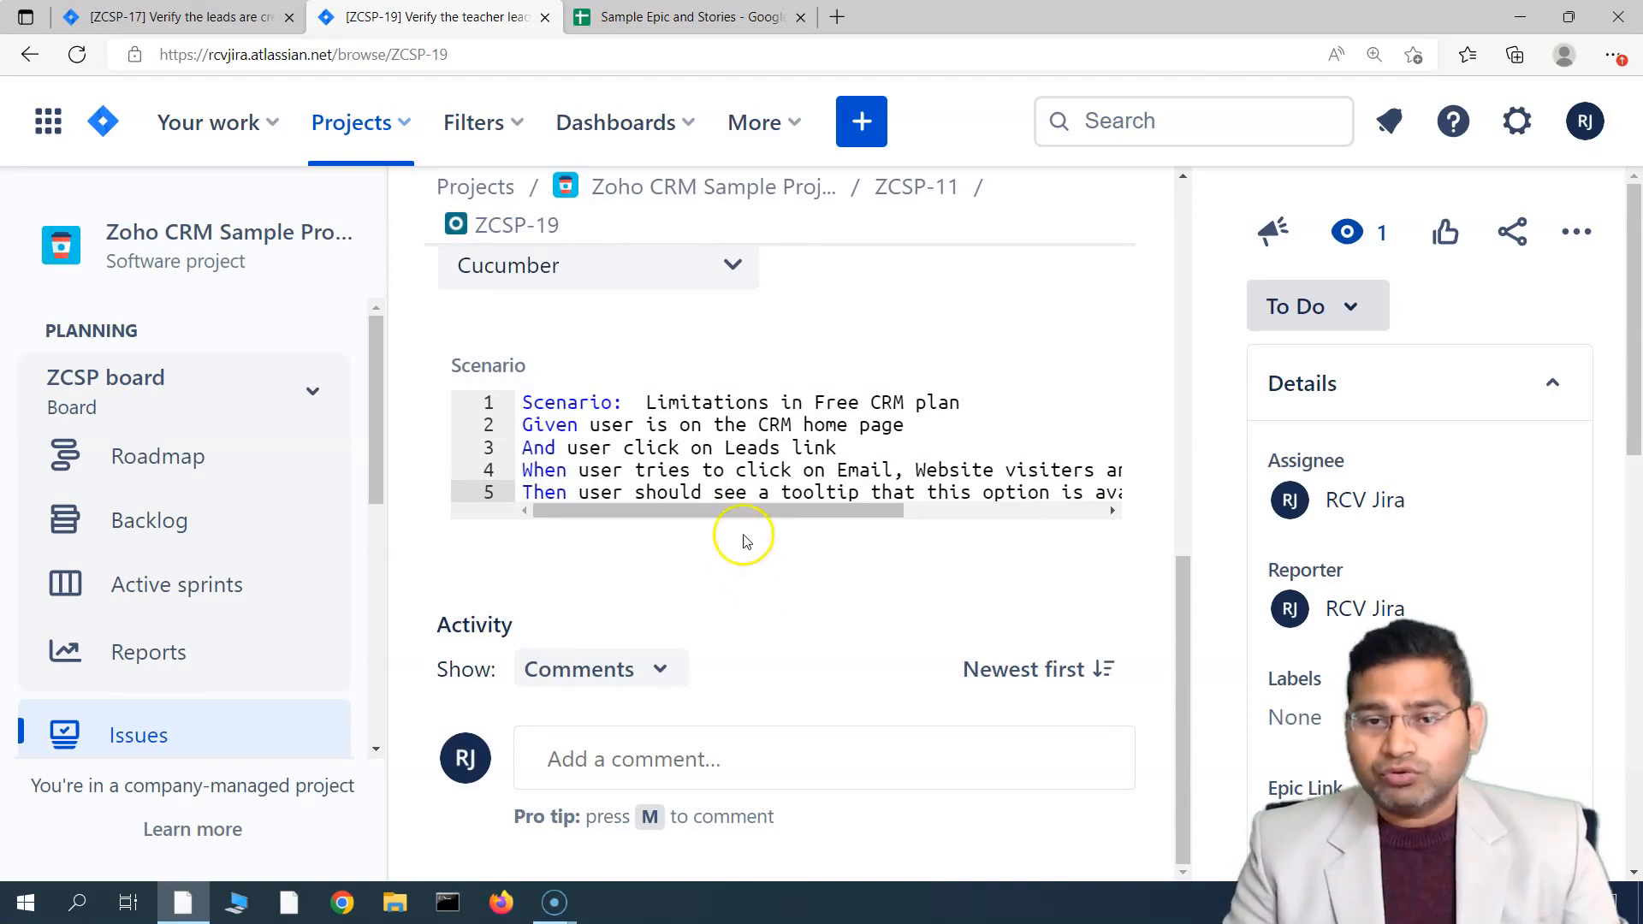
{"action": "scroll", "coordinate": [744, 539], "scroll_direction": "up", "scroll_amount": 2}
{"action": "left_click", "coordinate": [727, 481]}
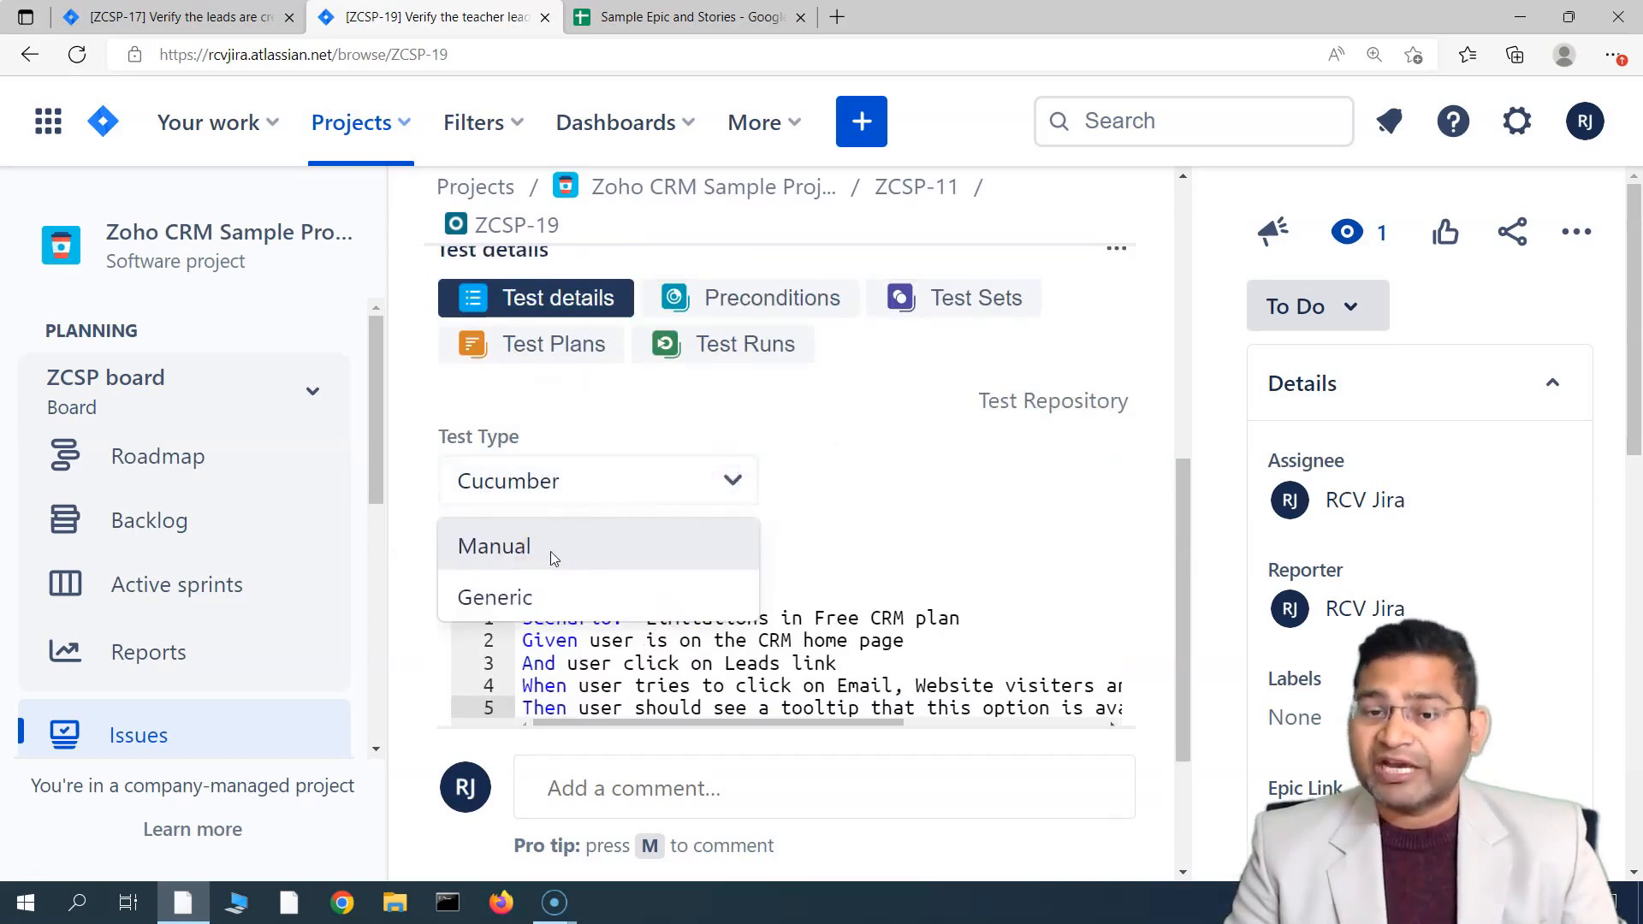
{"action": "left_click", "coordinate": [437, 334]}
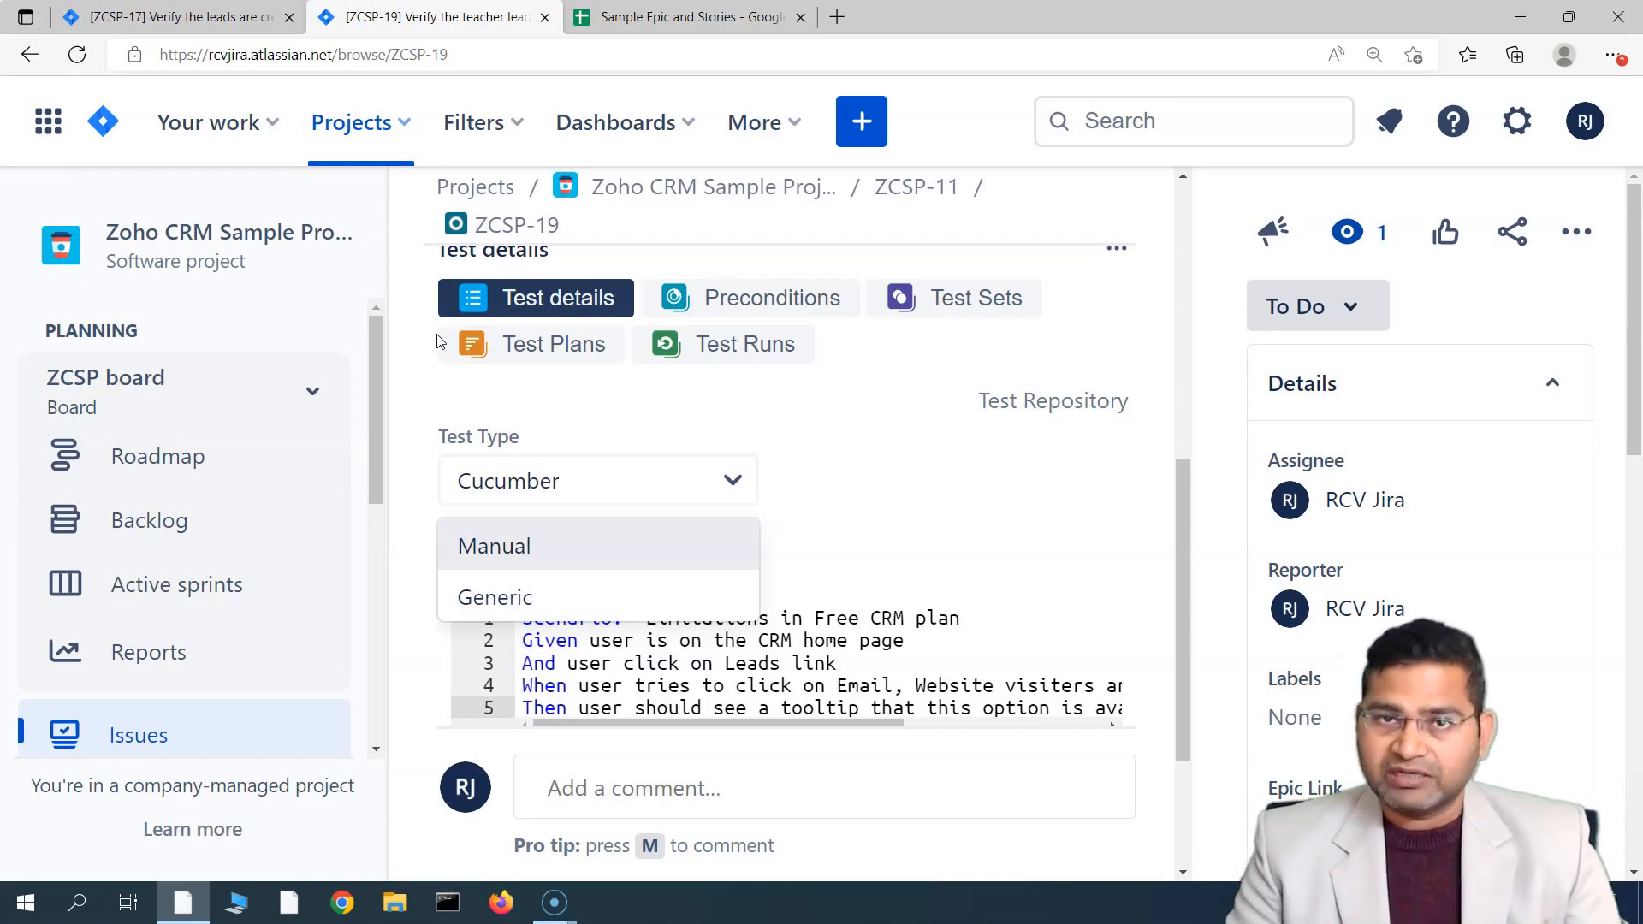
{"action": "left_click", "coordinate": [958, 482]}
Look over the issue's description, linked issue and scenario, and inspect the display options of its Activity section.
{"action": "scroll", "coordinate": [856, 530], "scroll_direction": "up", "scroll_amount": 5}
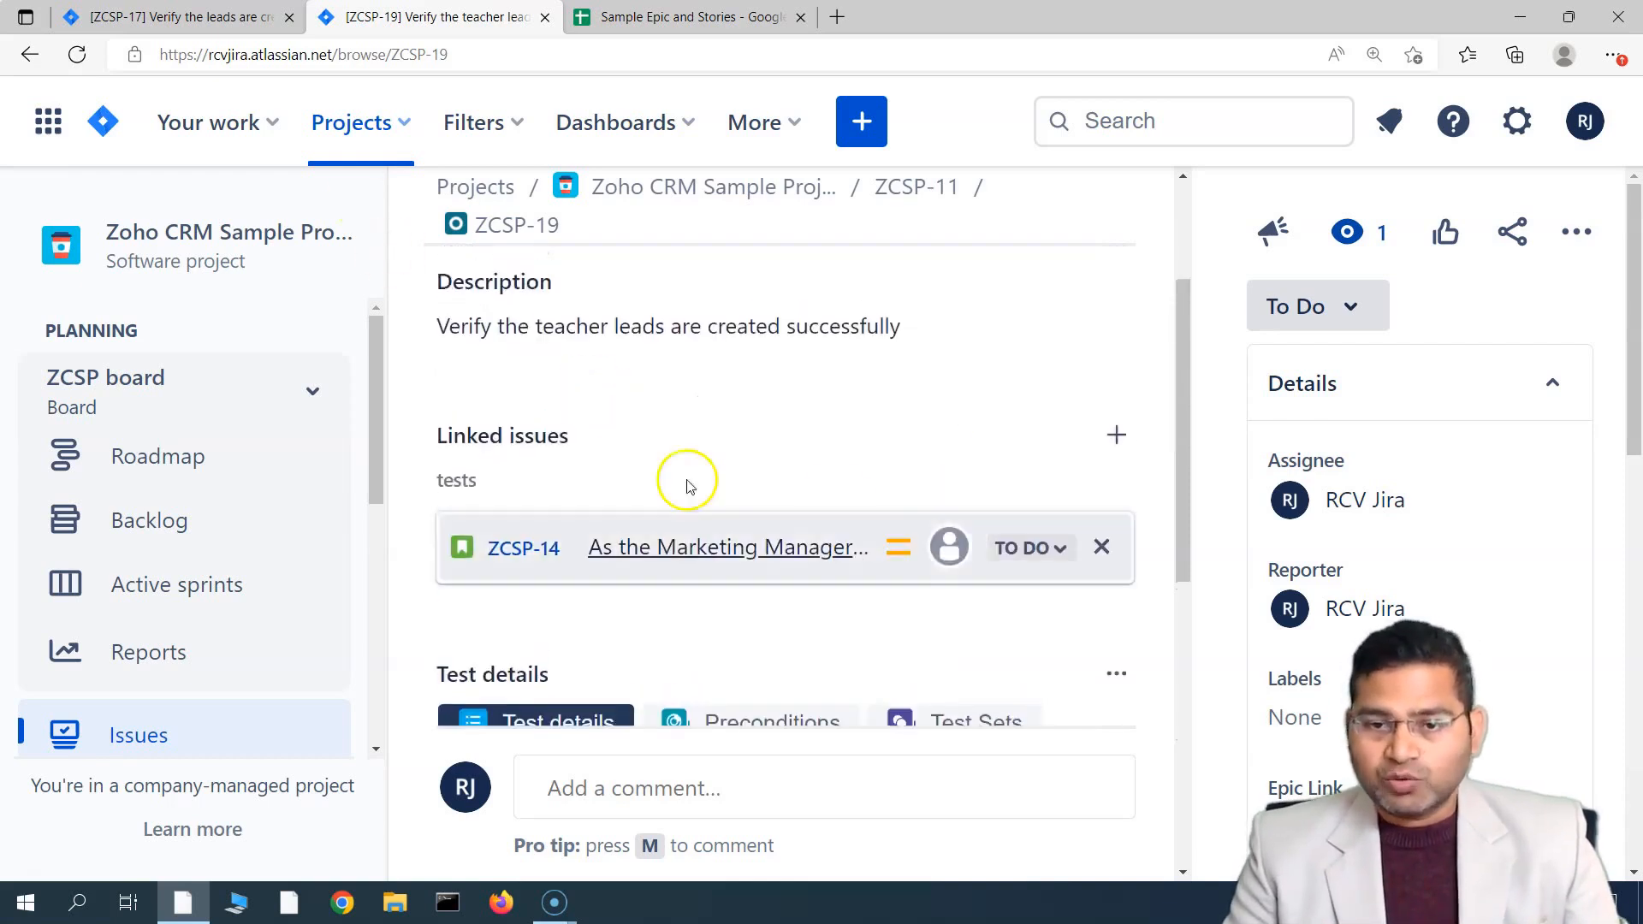
{"action": "scroll", "coordinate": [818, 487], "scroll_direction": "down", "scroll_amount": 7}
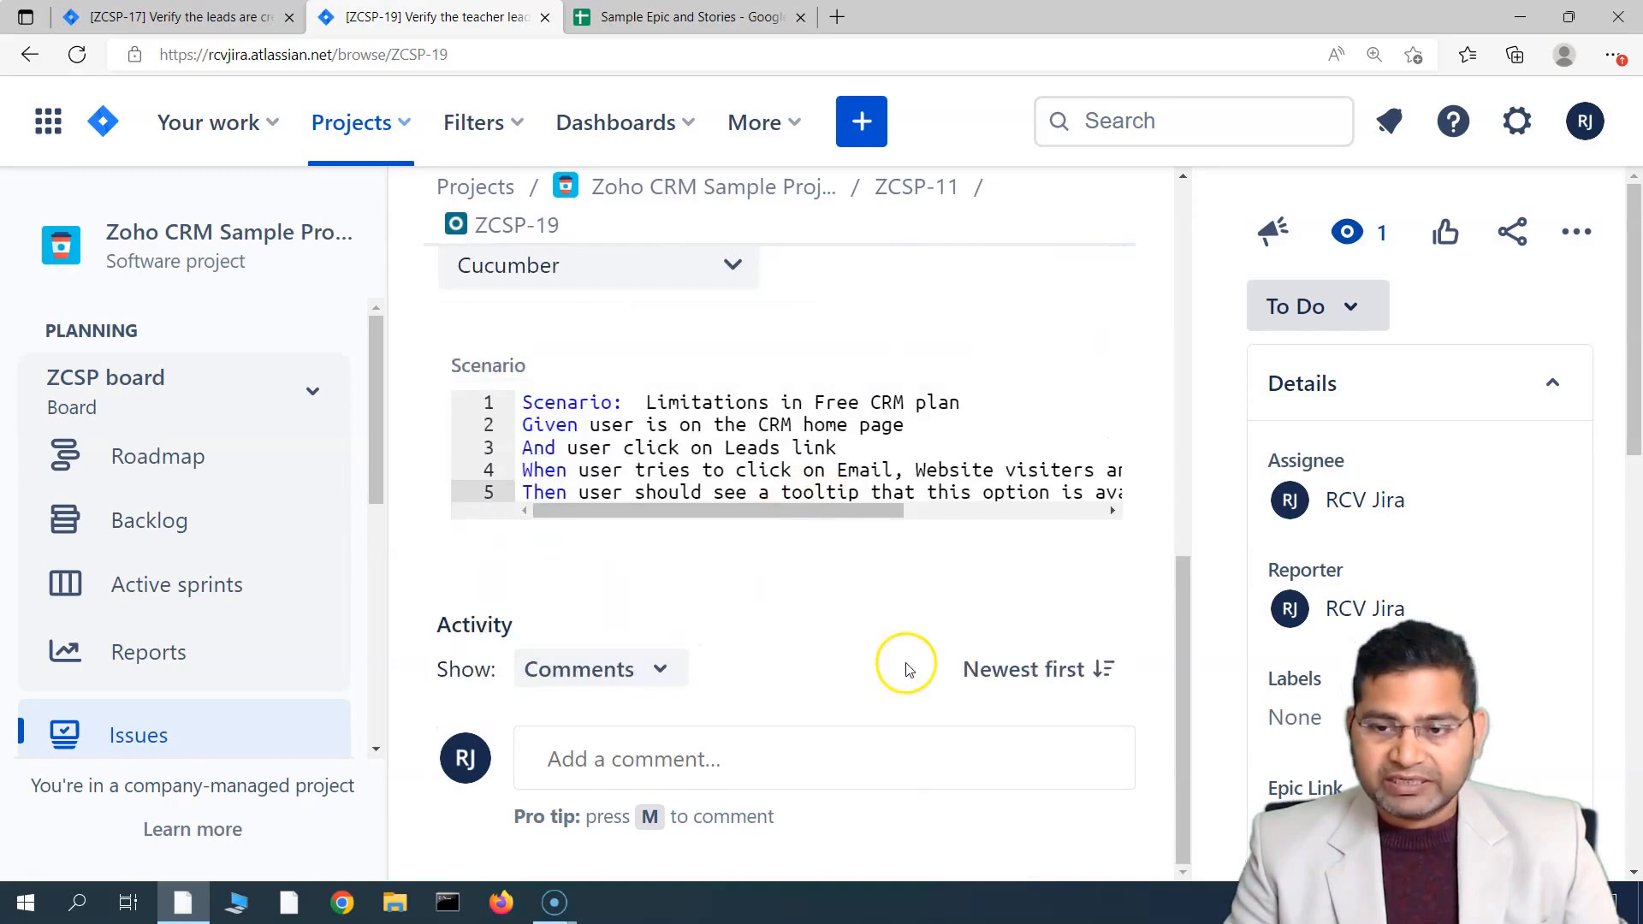
{"action": "scroll", "coordinate": [768, 728], "scroll_direction": "up", "scroll_amount": 1}
{"action": "scroll", "coordinate": [768, 728], "scroll_direction": "down", "scroll_amount": 1}
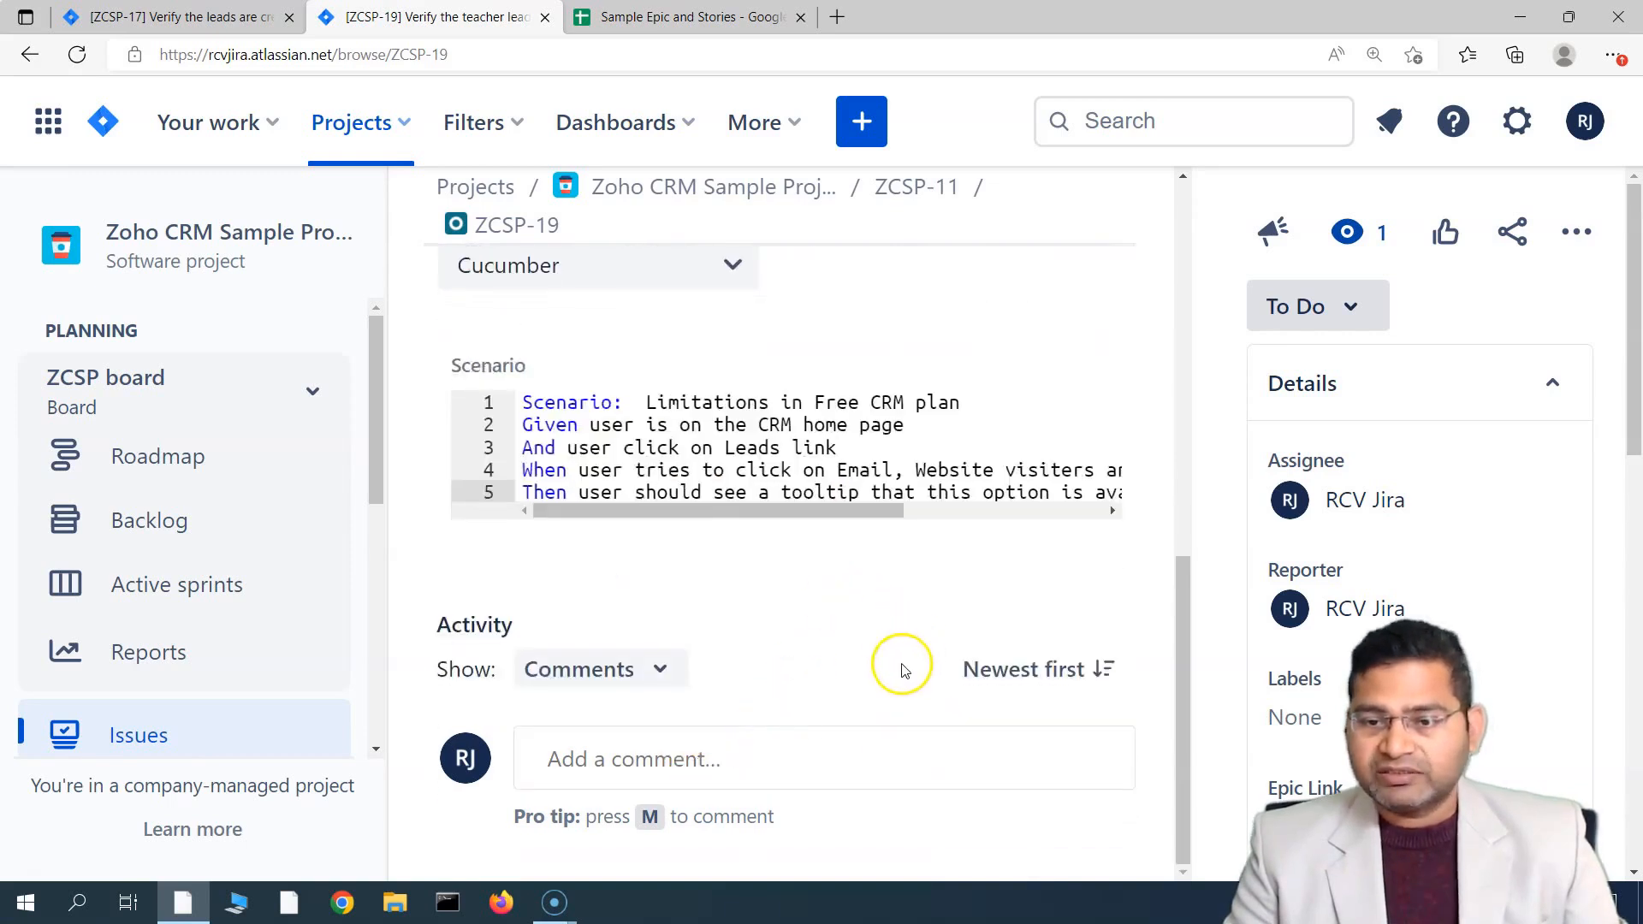
{"action": "left_click", "coordinate": [662, 670]}
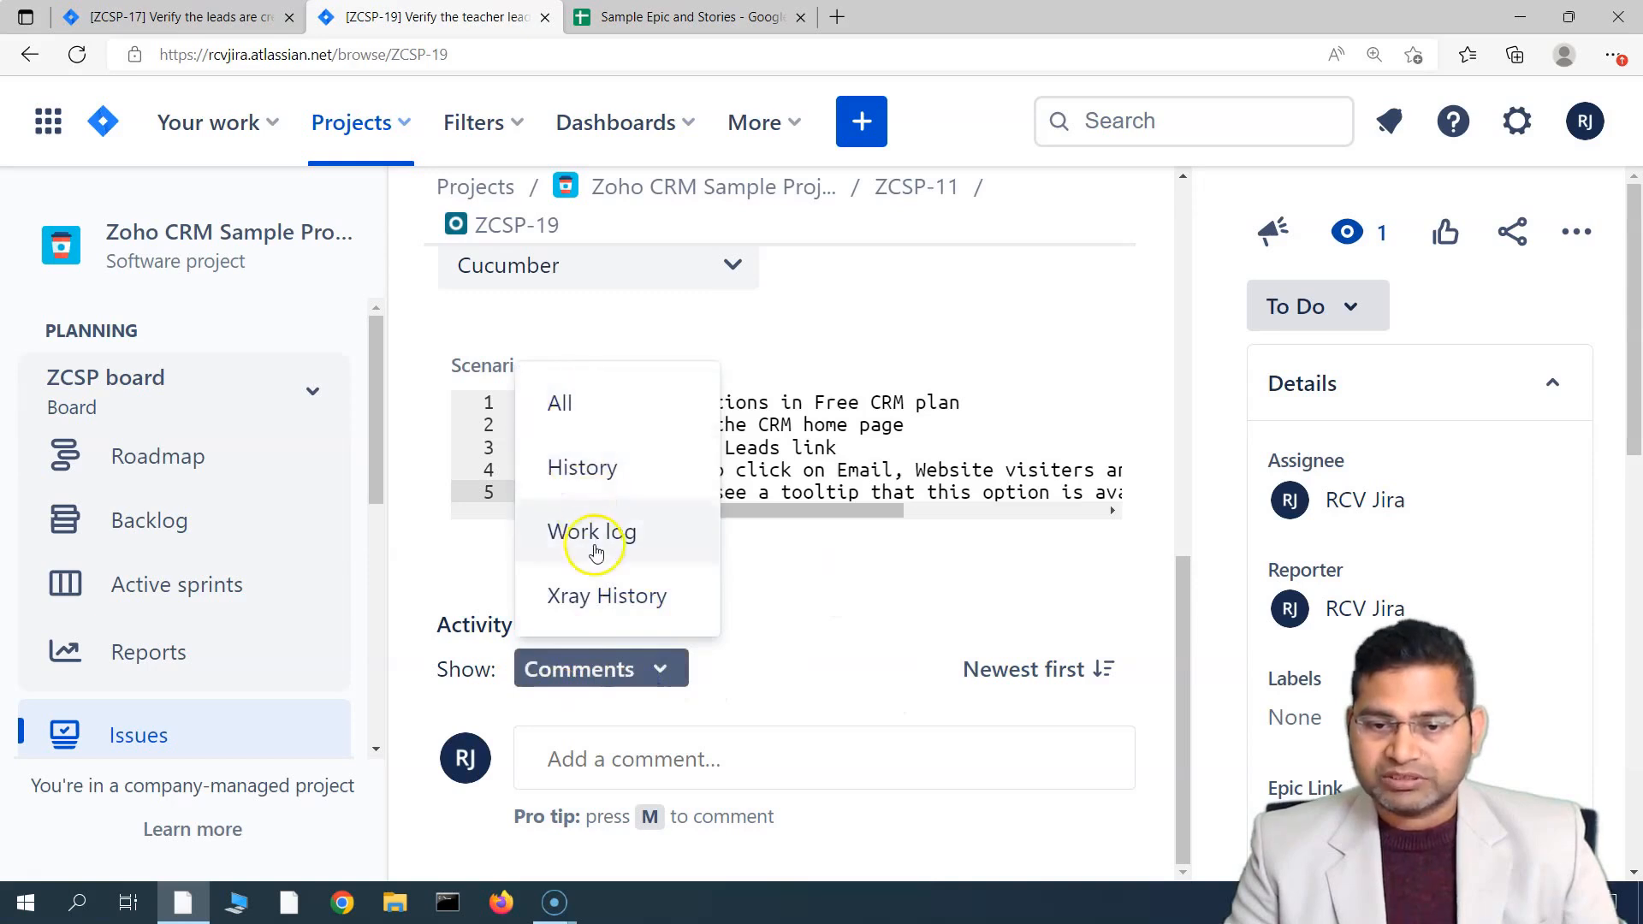
{"action": "left_click", "coordinate": [767, 628]}
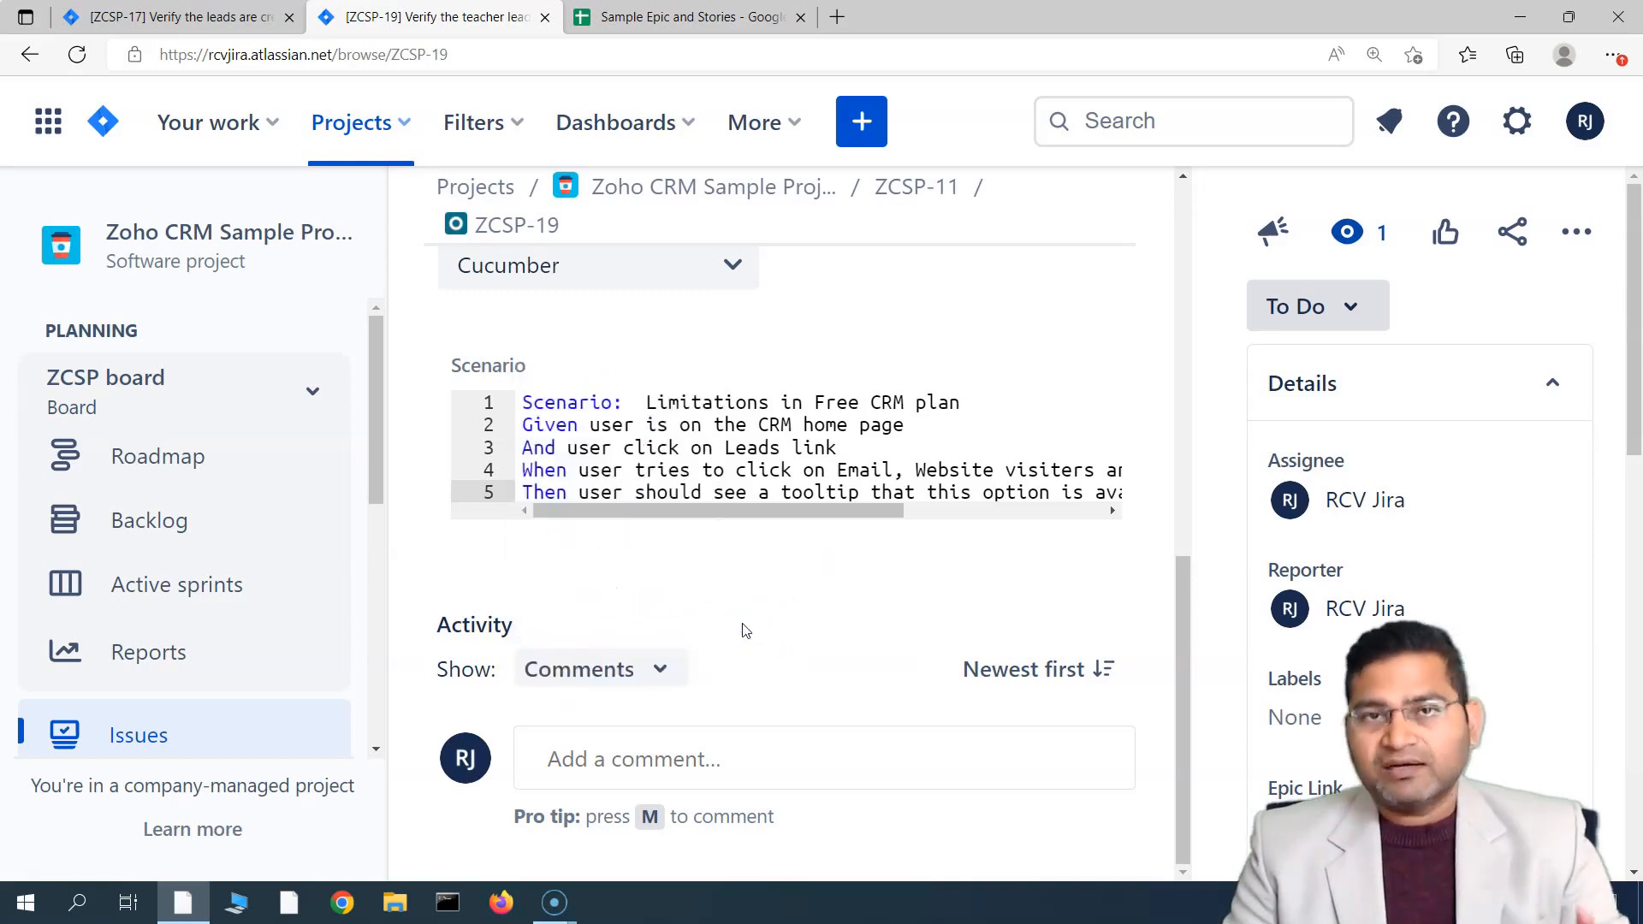
{"action": "scroll", "coordinate": [747, 619], "scroll_direction": "up", "scroll_amount": 10}
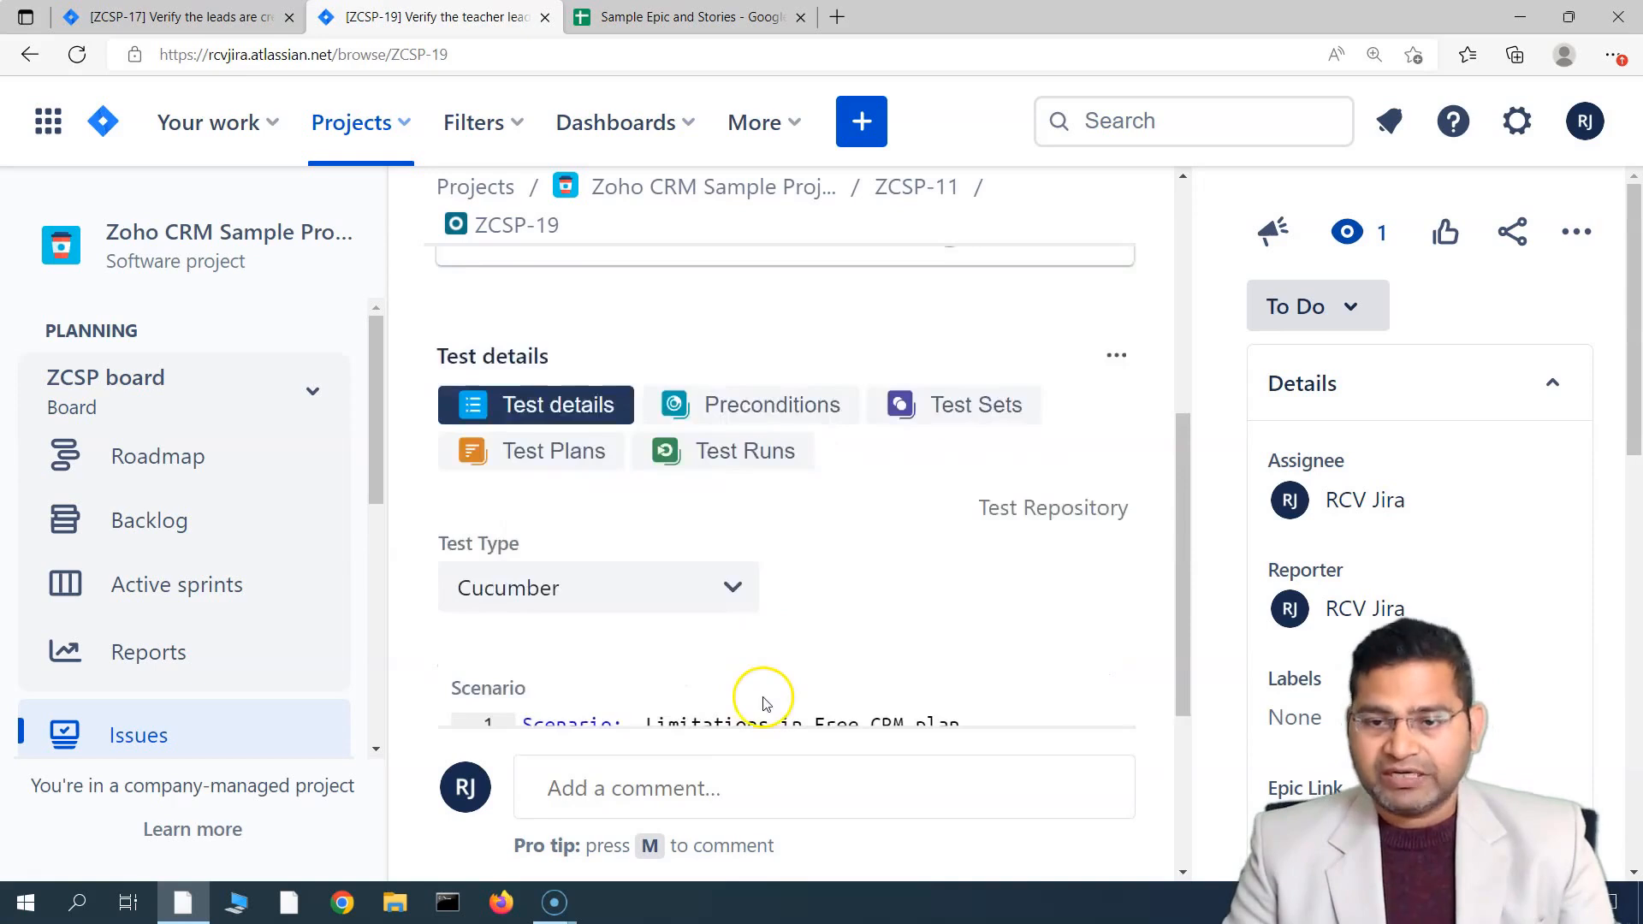